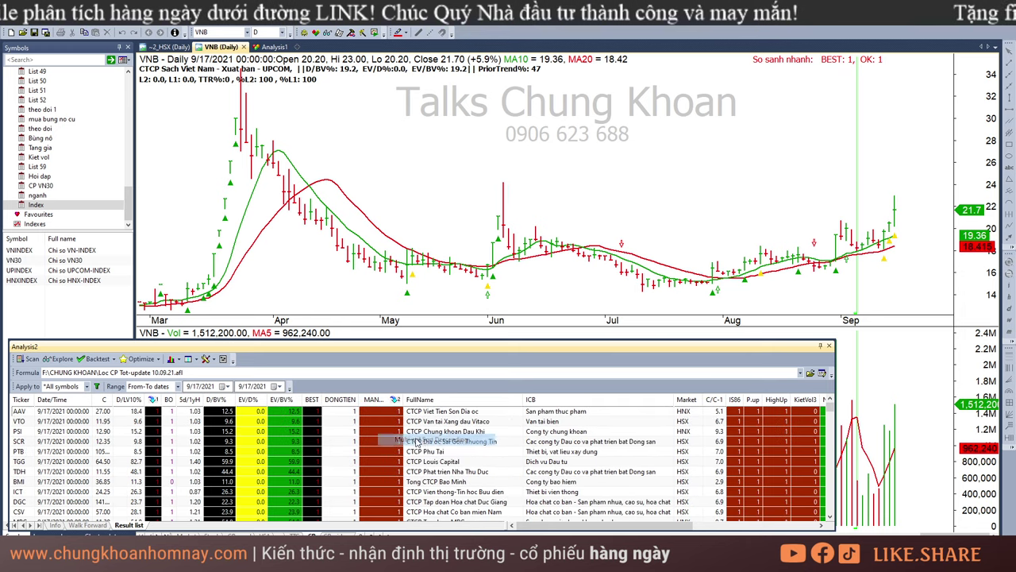
# Add a descending EV/BV% sort to the exploration results and open the MBG chart to check its 9/16 and 9/17/2021 bars.
pyautogui.rightClick(302, 401)
pyautogui.click(337, 444)
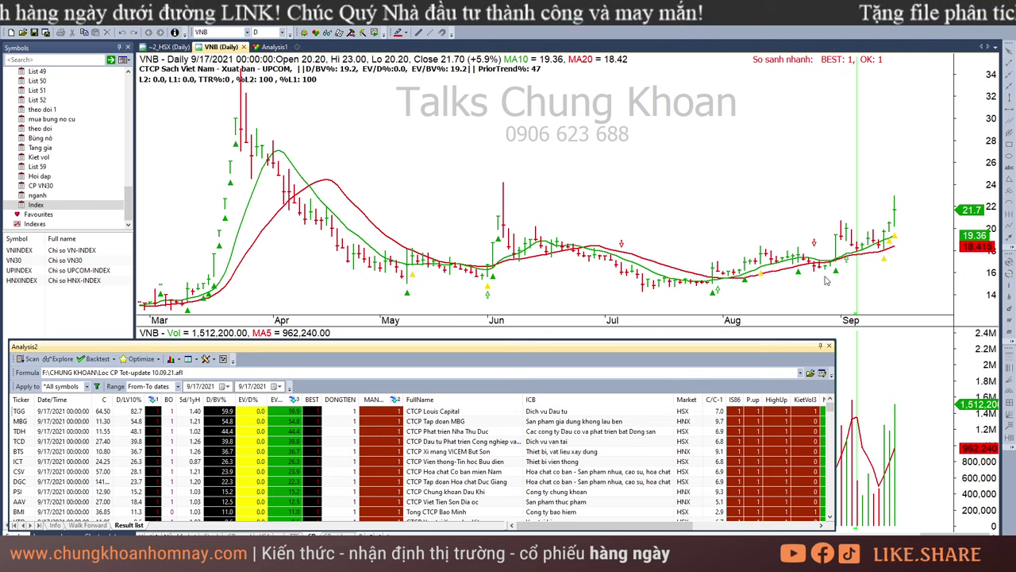
pyautogui.click(528, 421)
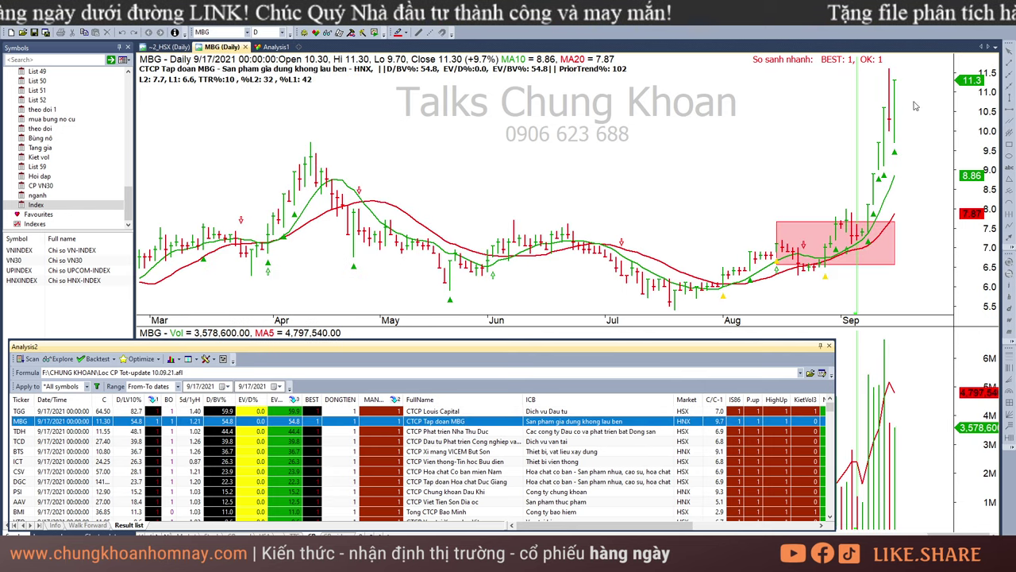
pyautogui.click(892, 438)
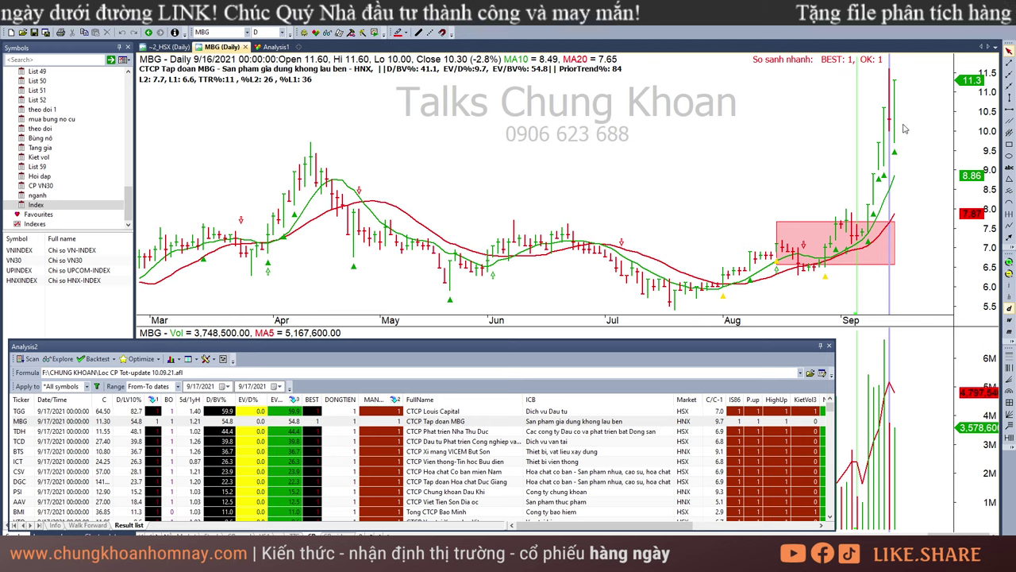
pyautogui.click(922, 135)
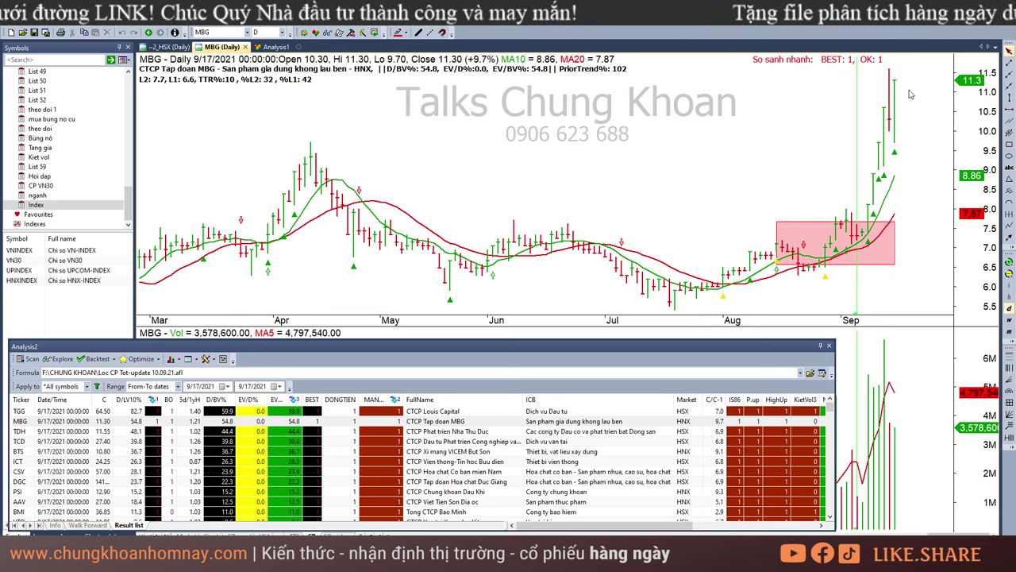
# Review the charts of the highest-ranked results in order: TGG, MBG, TDH, TCD, BTS and ICT.
pyautogui.click(461, 412)
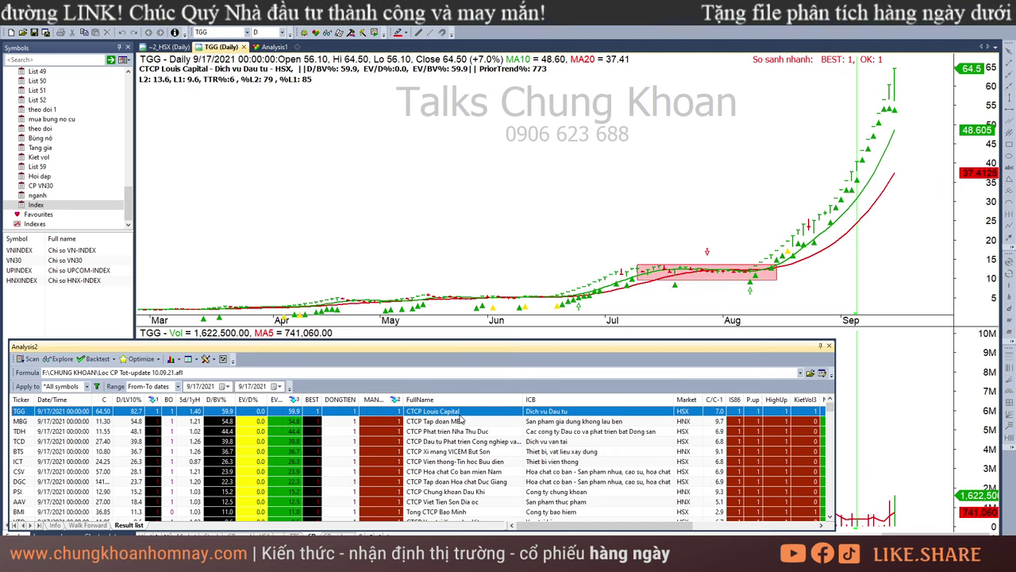
pyautogui.press('Down')
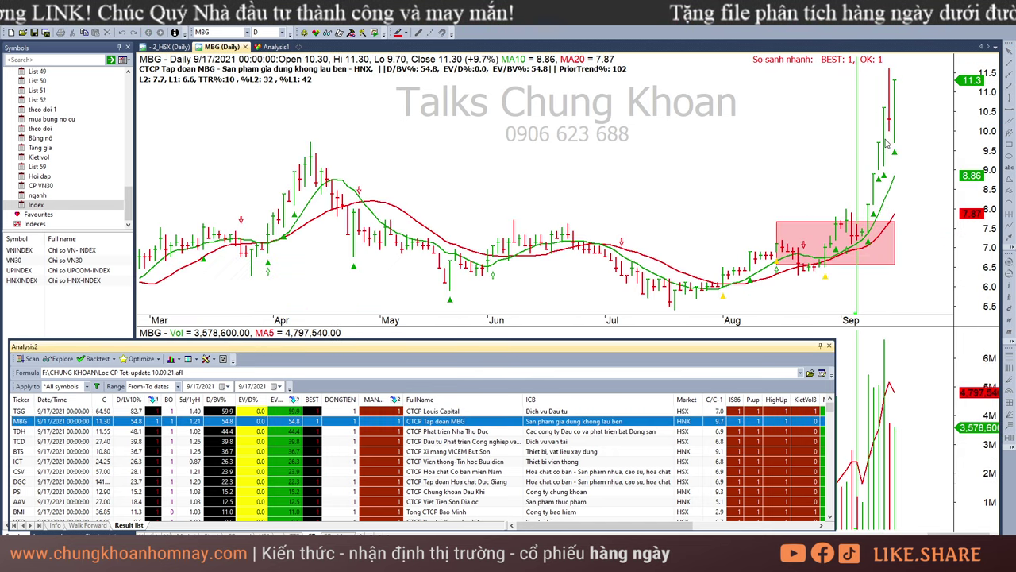
pyautogui.press('Down')
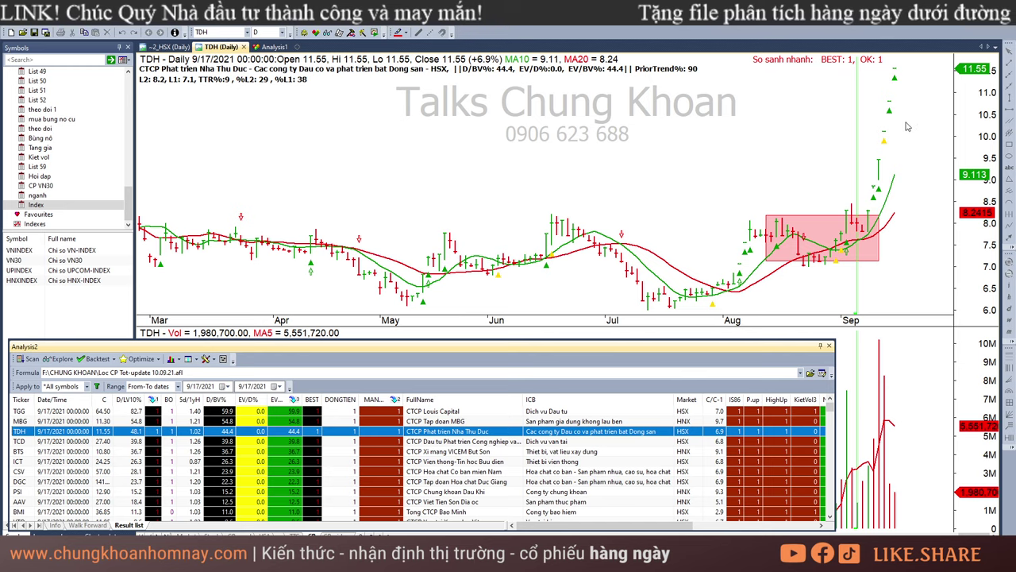
pyautogui.press('Down')
pyautogui.press('Down')
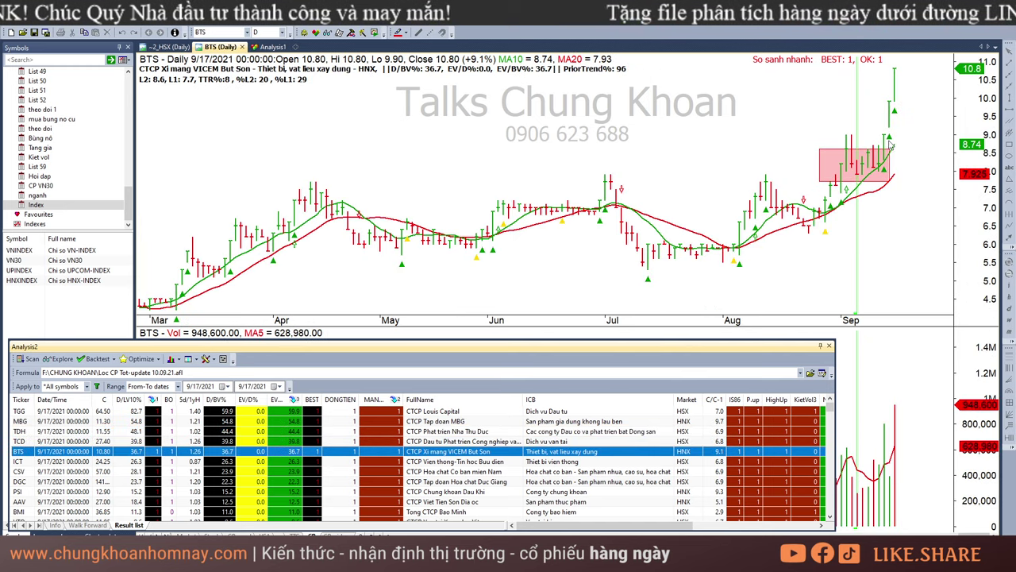
pyautogui.press('Down')
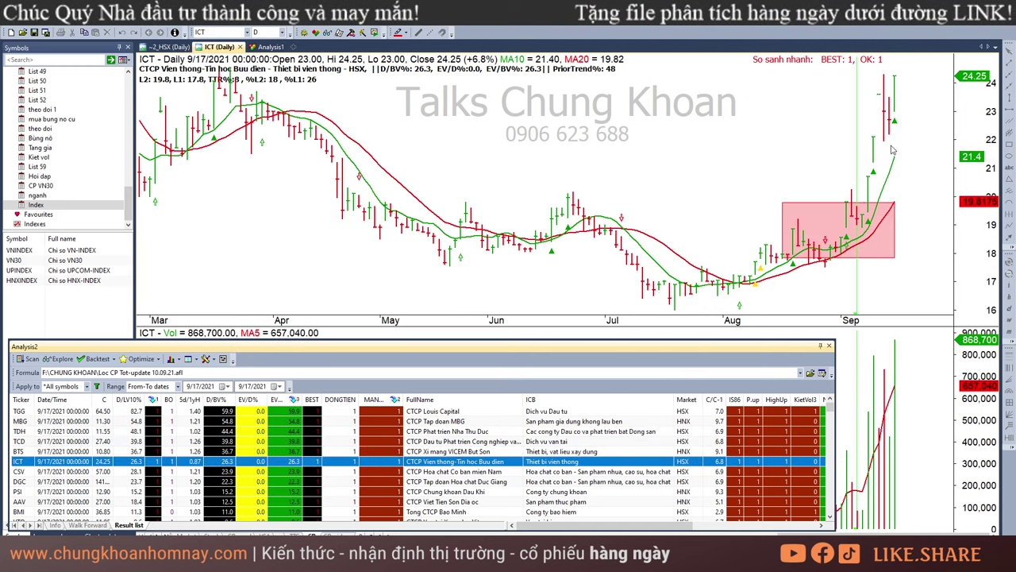
# Open the CSV chart and inspect its bars for 8/2, 9/14 and 9/17/2021.
pyautogui.press('Down')
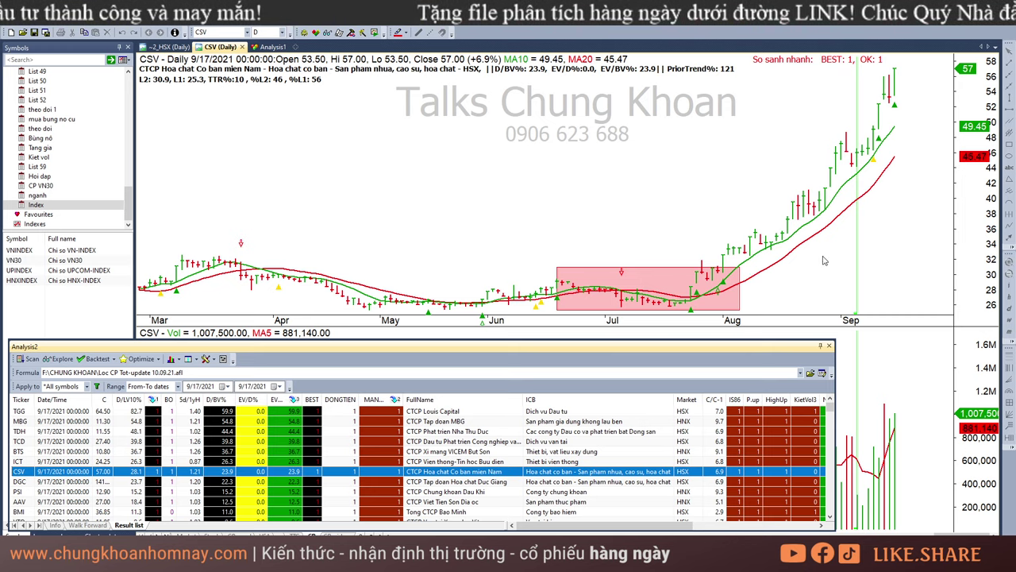
pyautogui.click(697, 291)
pyautogui.click(724, 252)
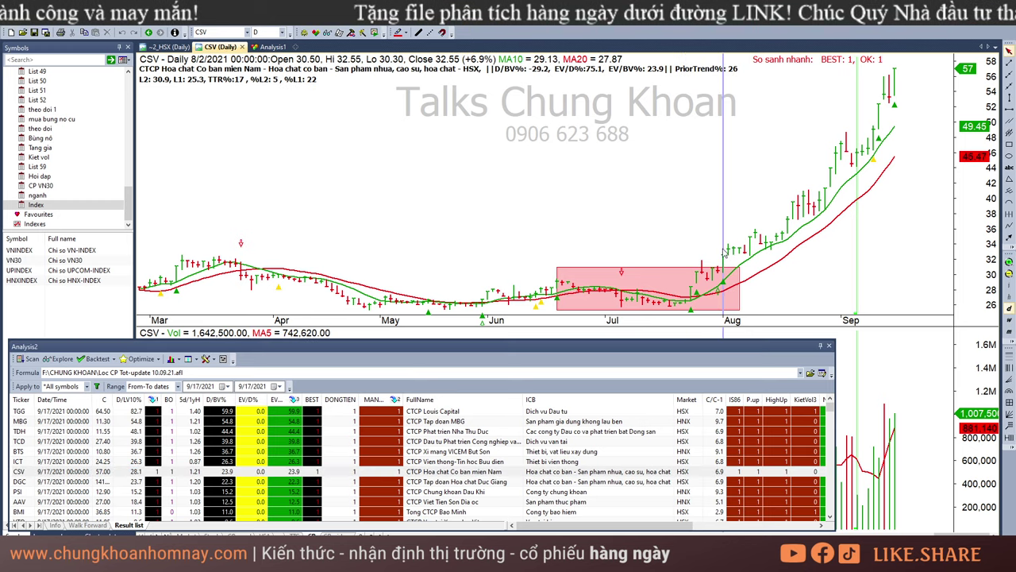
pyautogui.click(883, 129)
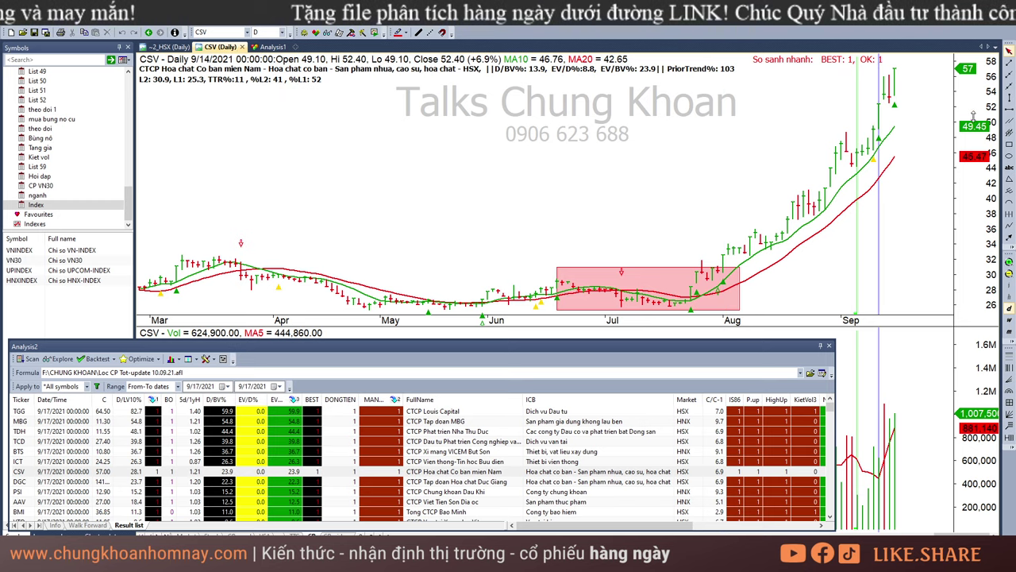
pyautogui.click(910, 123)
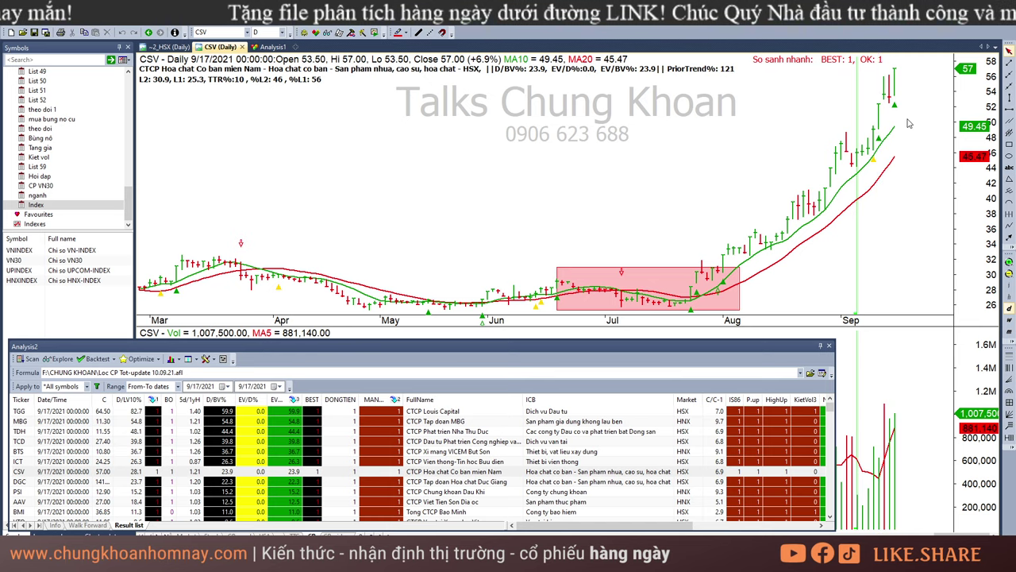
# View the DGC and PSI charts, check the buy-price and profit-target table in the PDF report, and return to AmiBroker.
pyautogui.click(434, 482)
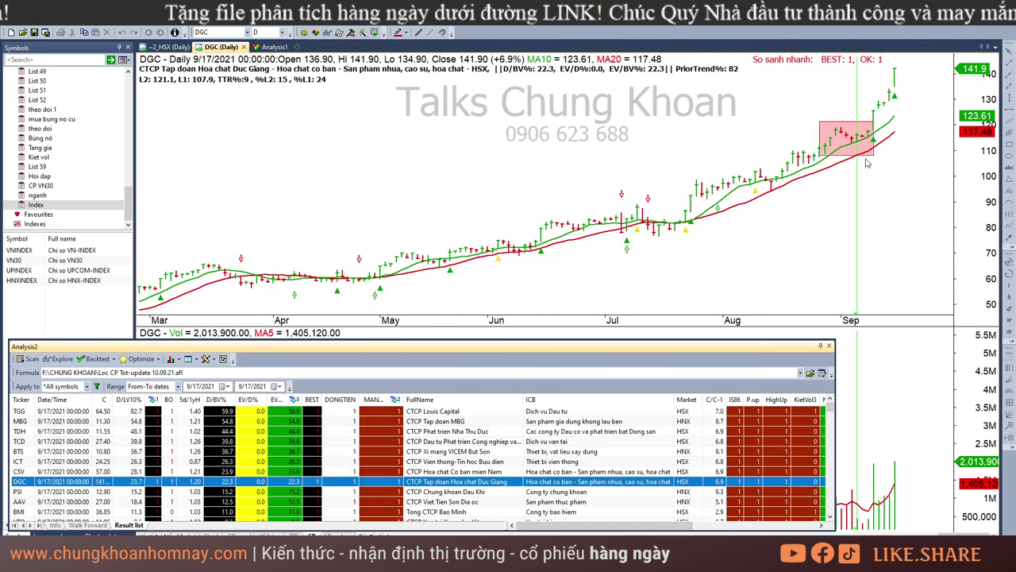
pyautogui.click(913, 115)
pyautogui.click(453, 493)
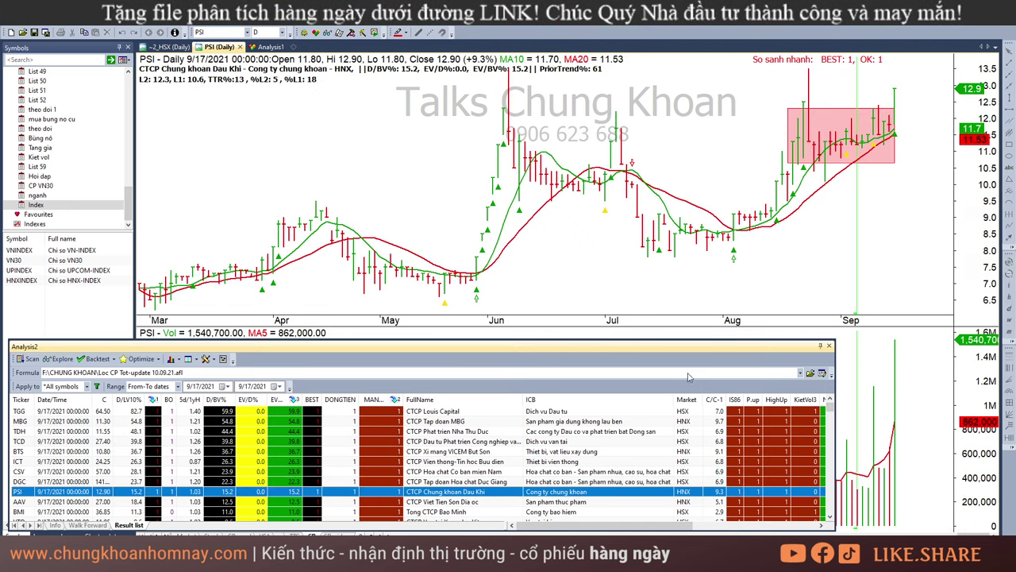
pyautogui.click(894, 95)
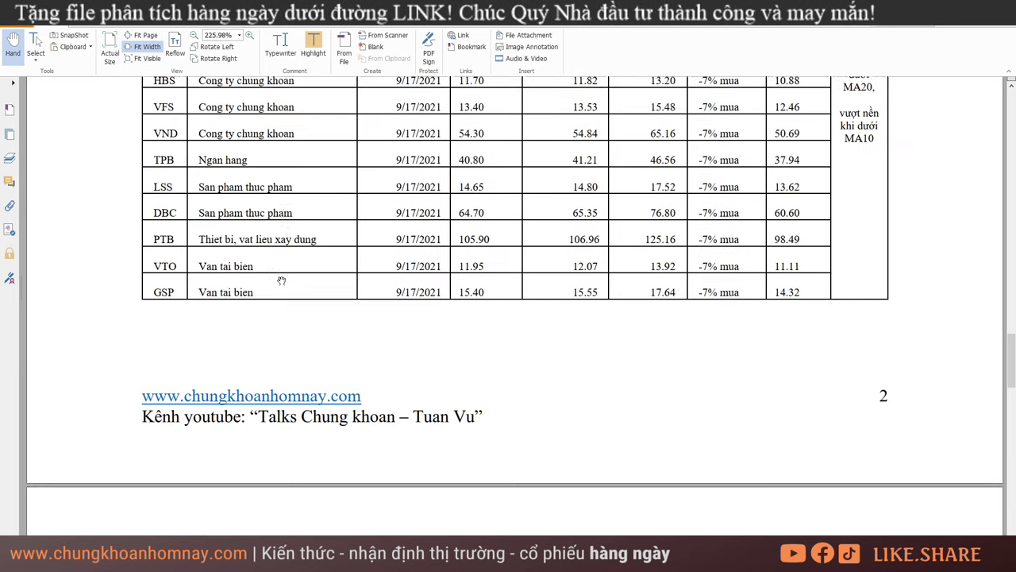
pyautogui.scroll(5, 281, 280)
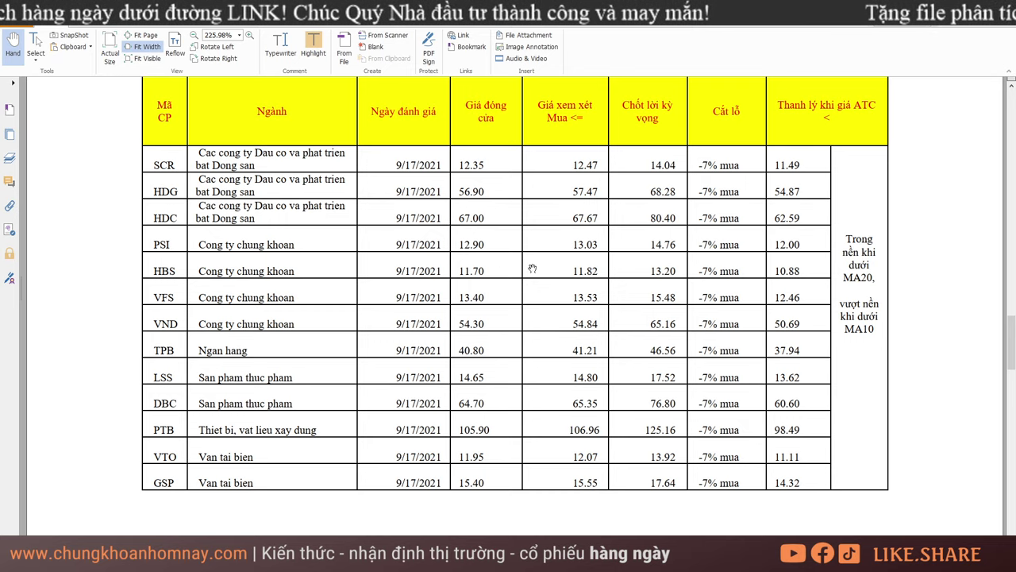
pyautogui.hotkey('alt', 'Tab')
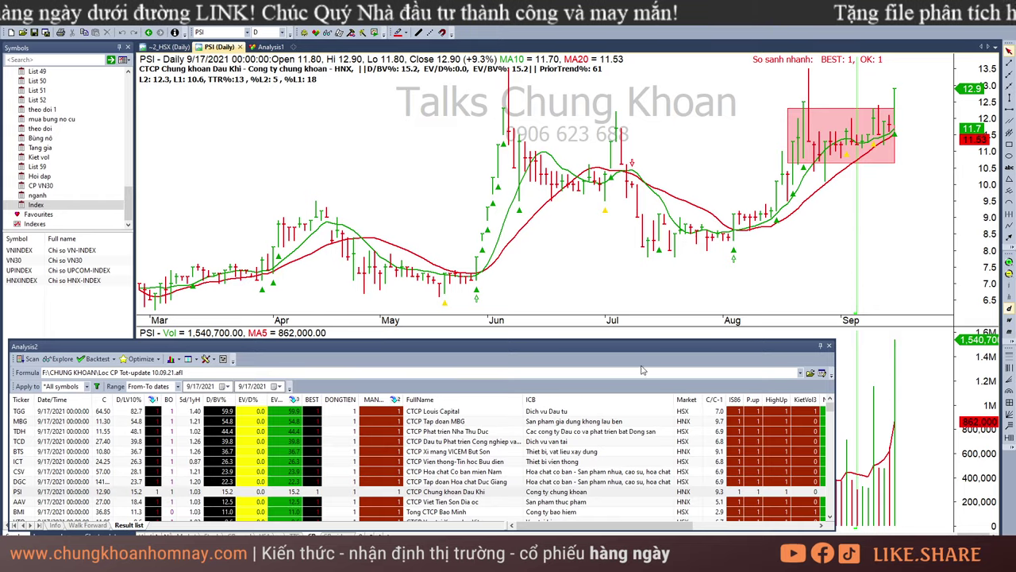
# Open the AAV and BMI charts and inspect their latest bars, including BMI's 9/16/2021 bar.
pyautogui.click(479, 500)
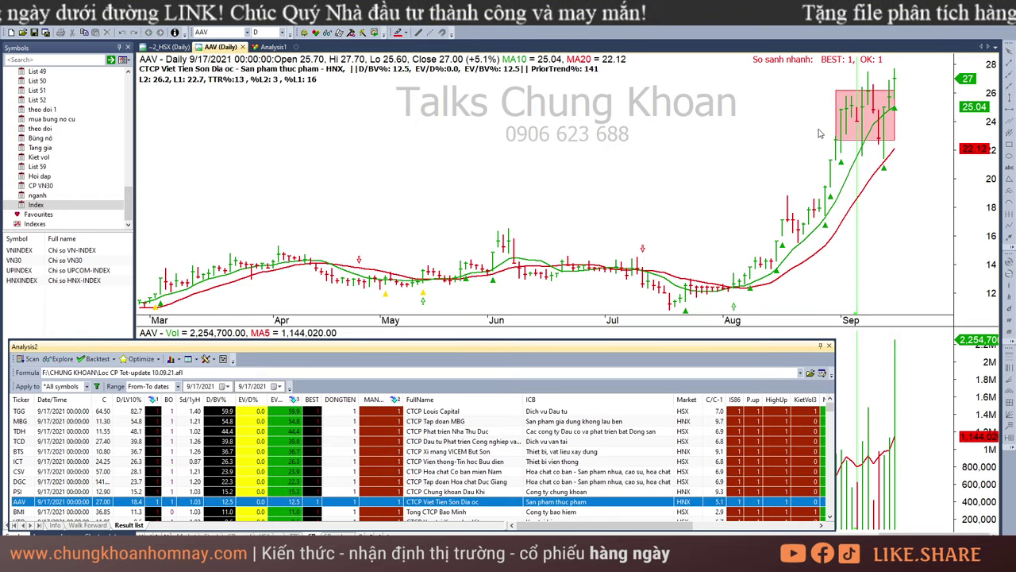
pyautogui.click(896, 395)
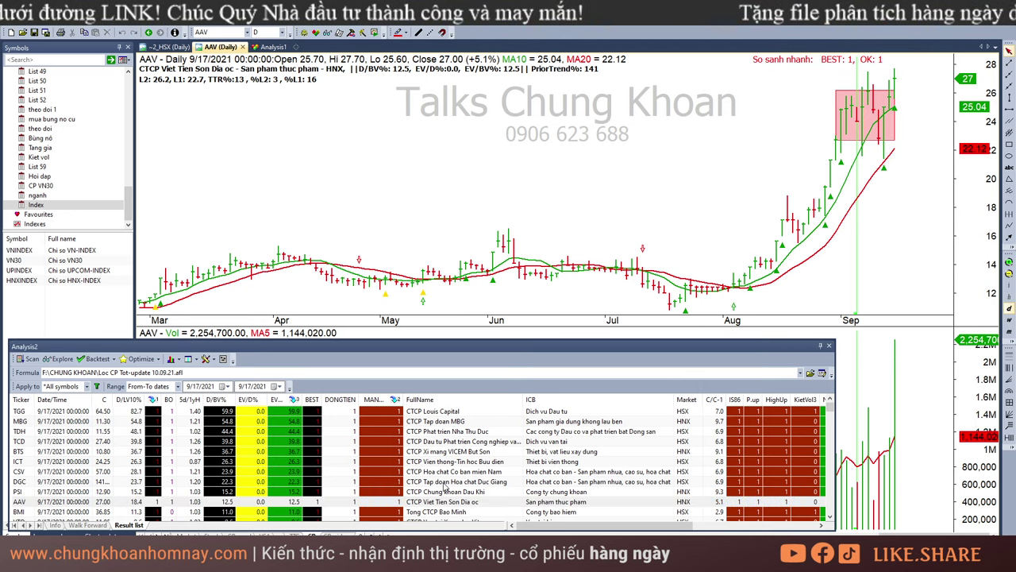
pyautogui.click(457, 511)
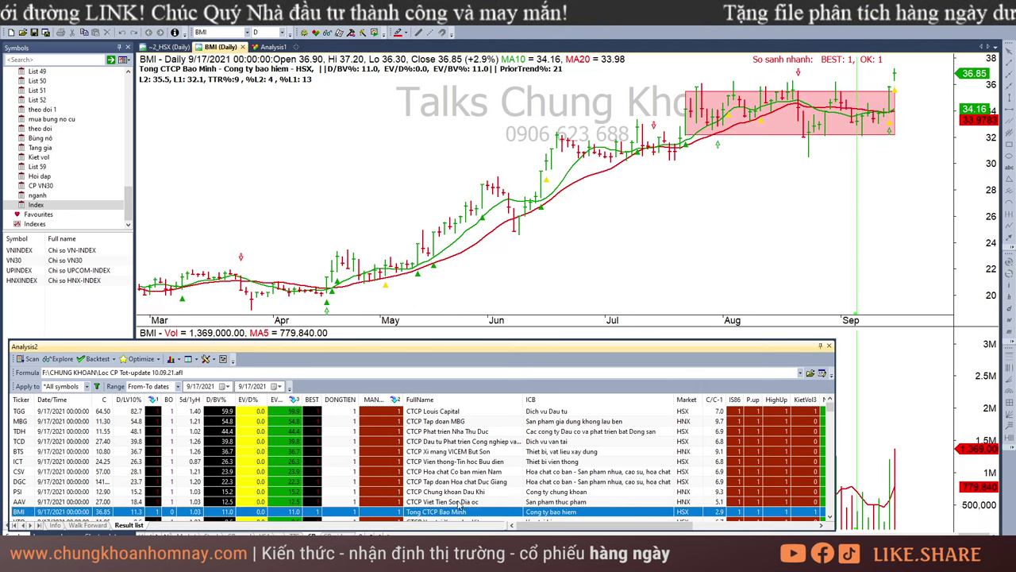
pyautogui.click(895, 119)
pyautogui.click(892, 152)
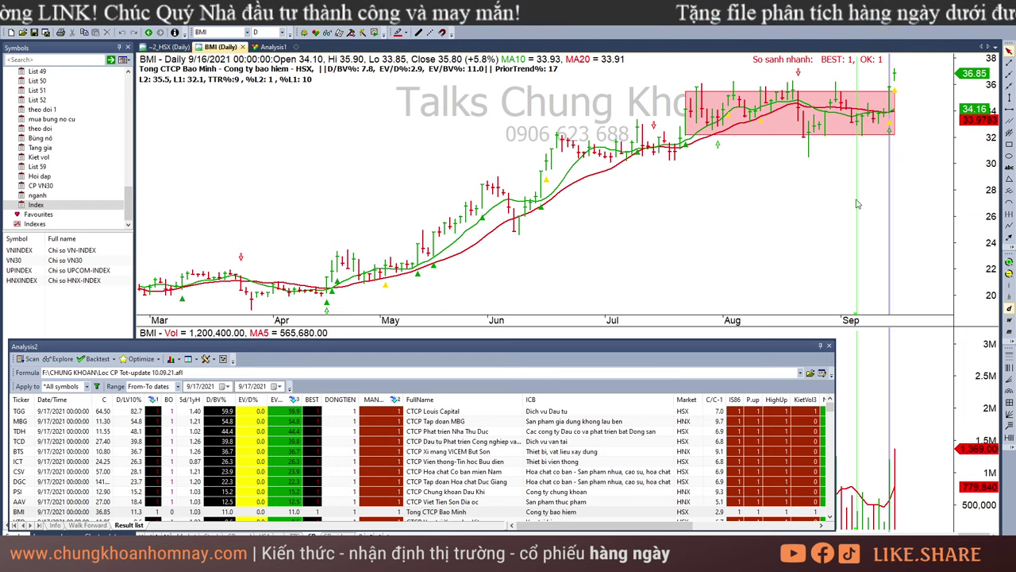
pyautogui.click(910, 148)
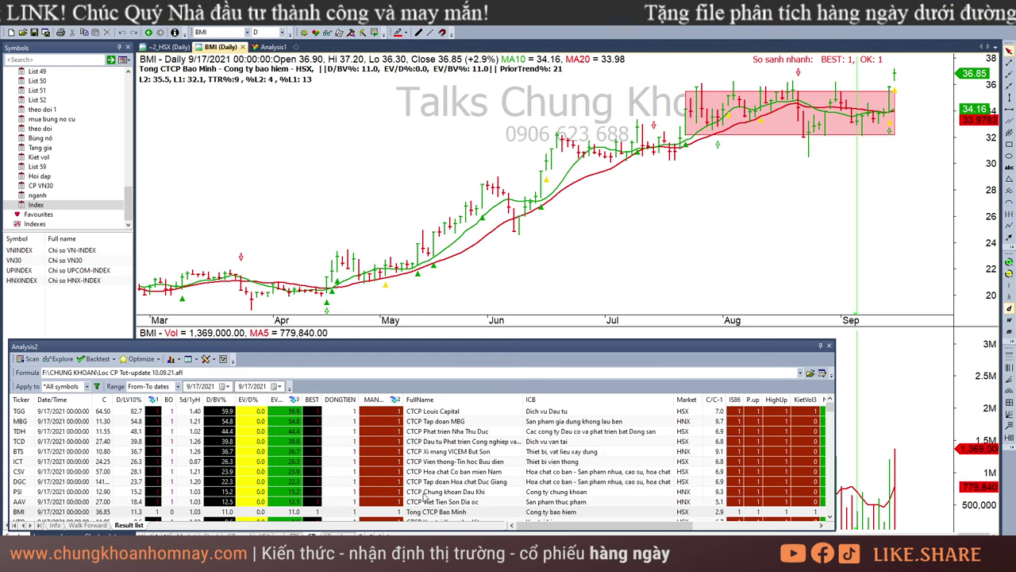
# Open the VTO chart and compare its 9/13/2021 bar and volume with those of 9/17/2021.
pyautogui.click(435, 518)
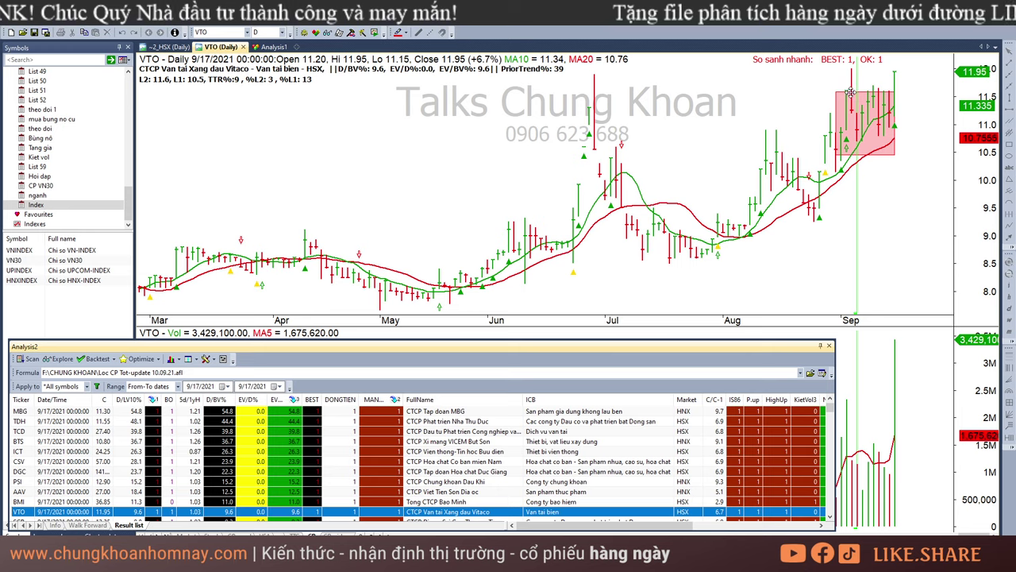
pyautogui.click(894, 70)
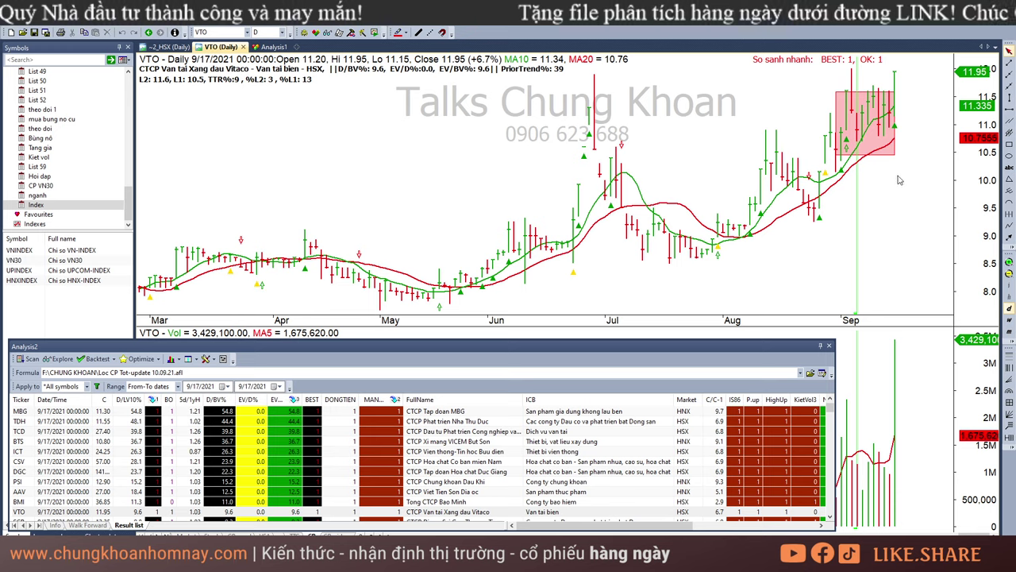
pyautogui.click(887, 77)
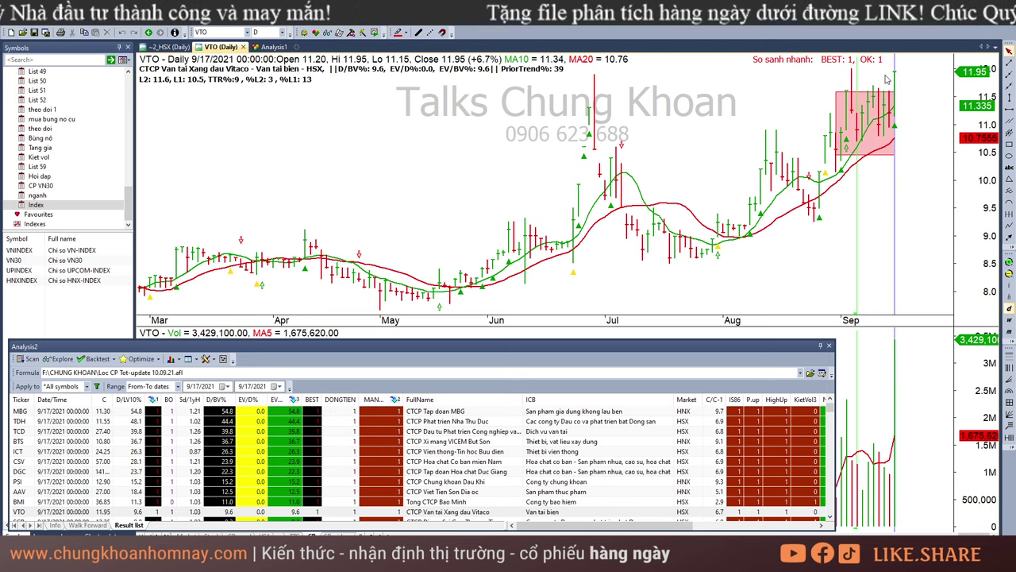
pyautogui.click(876, 185)
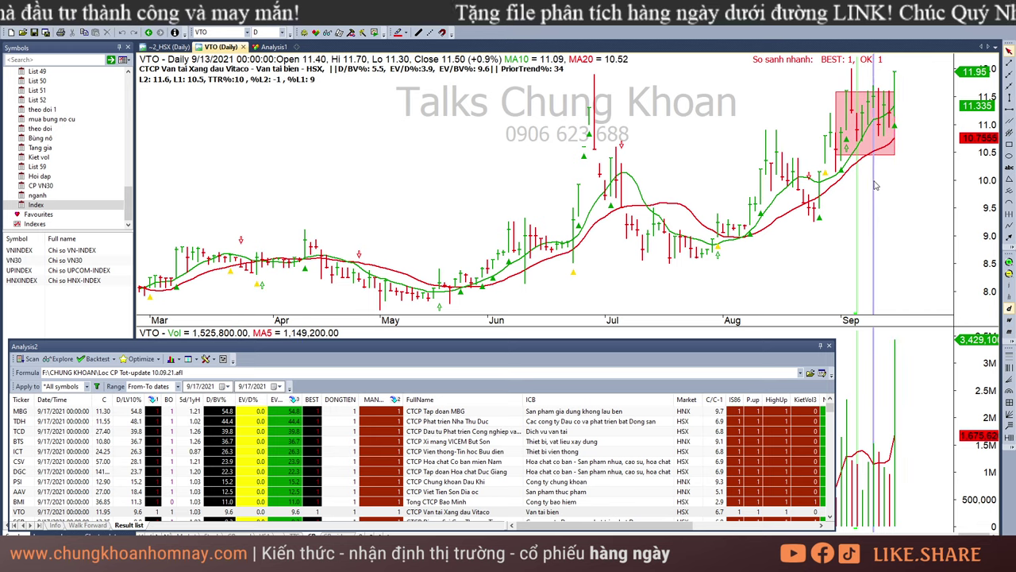
pyautogui.click(897, 178)
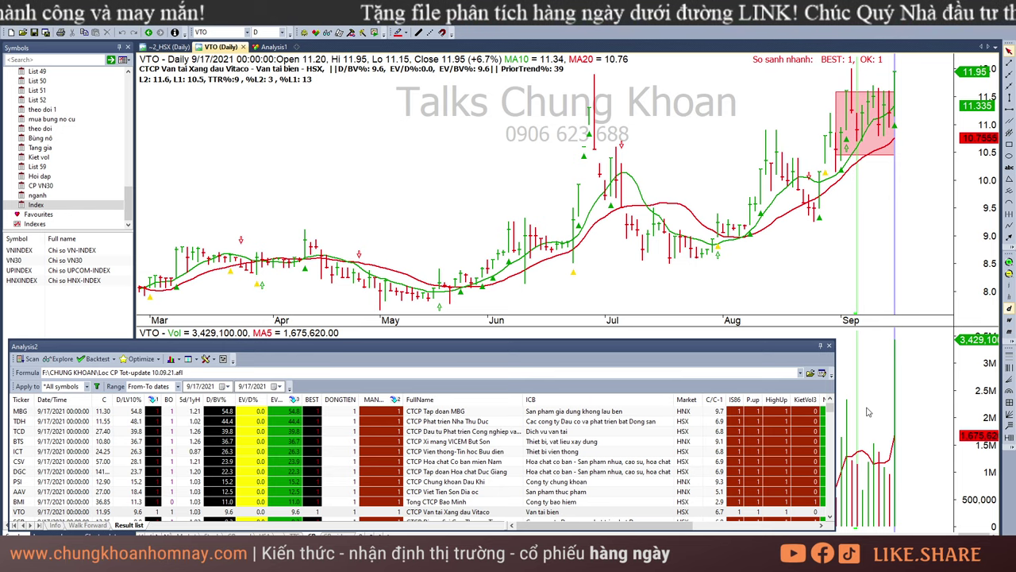
# View the SCR and PTB charts and examine PTB's price and volume bars between 9/13 and 9/17/2021.
pyautogui.click(456, 518)
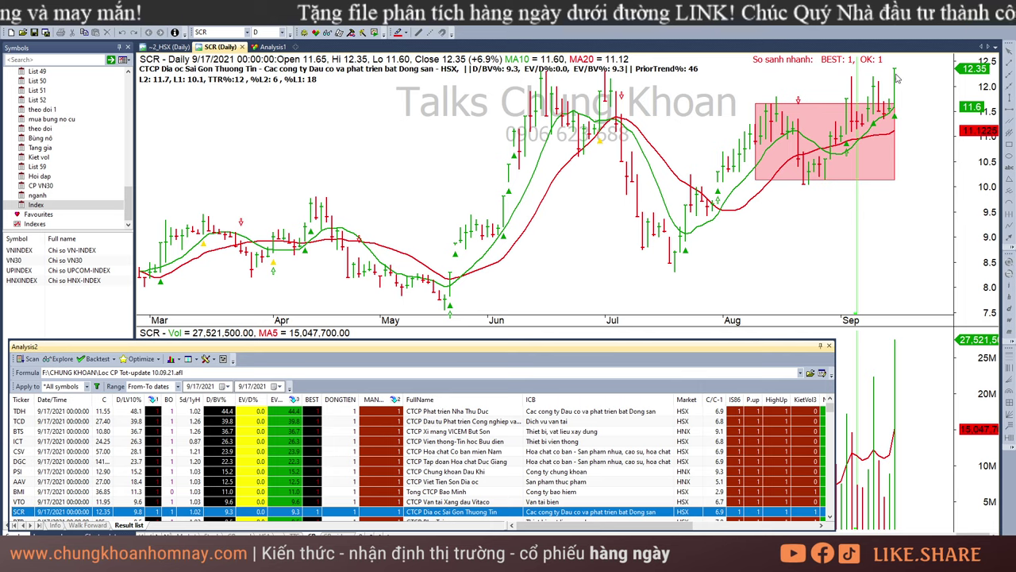
pyautogui.press('Down')
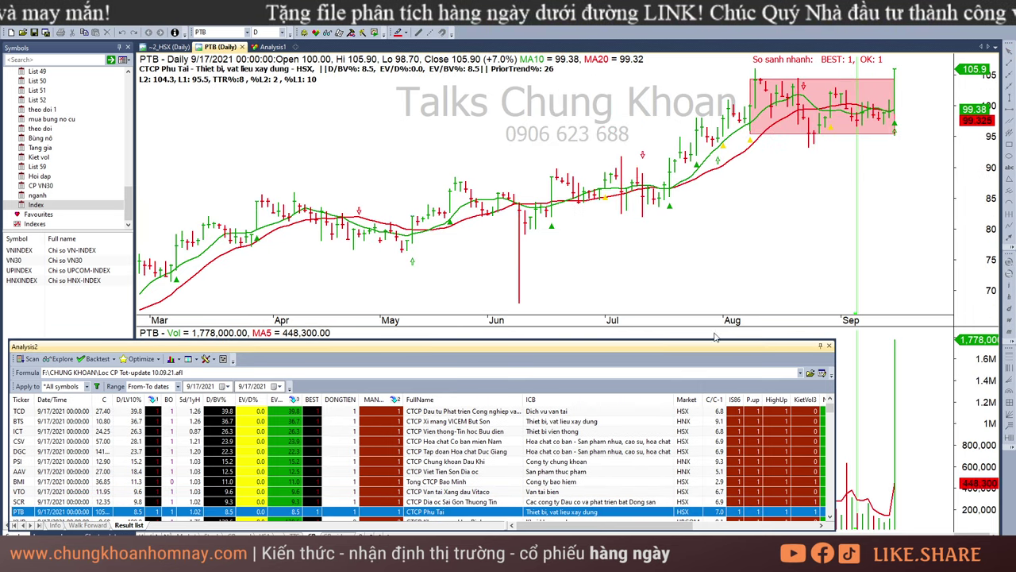
pyautogui.click(894, 73)
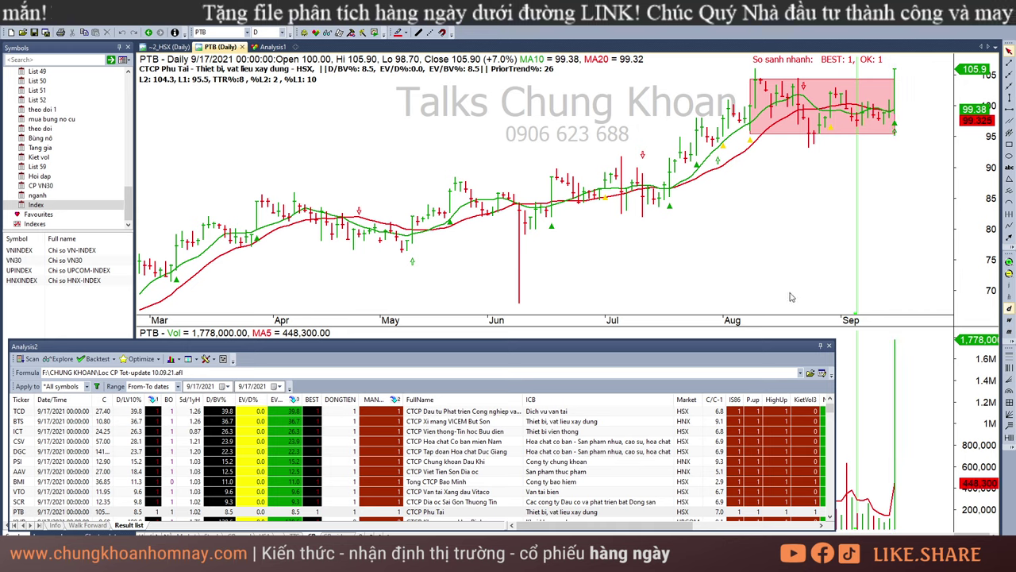
pyautogui.click(874, 523)
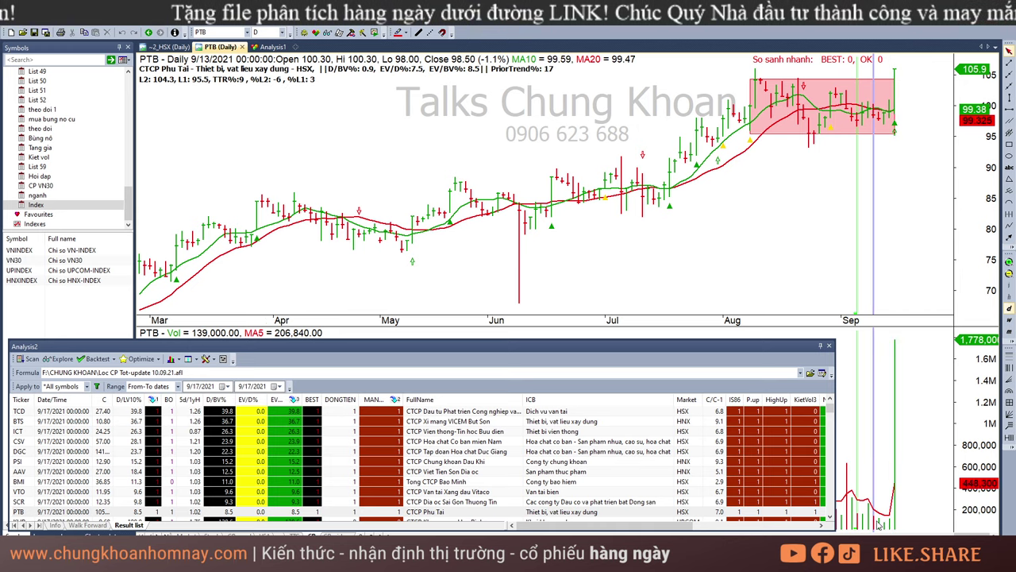
pyautogui.click(880, 521)
pyautogui.click(885, 522)
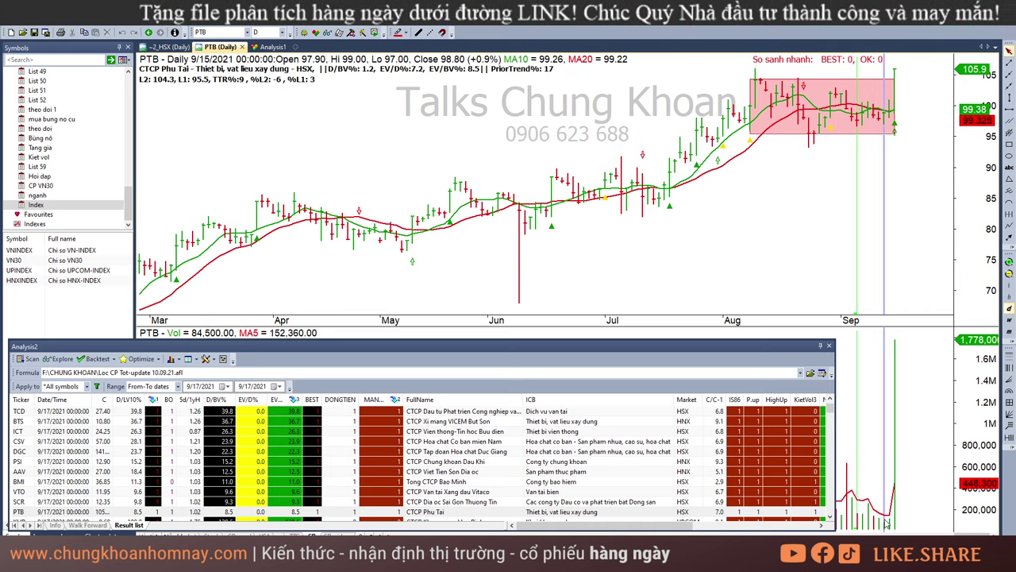
pyautogui.click(874, 171)
pyautogui.click(889, 151)
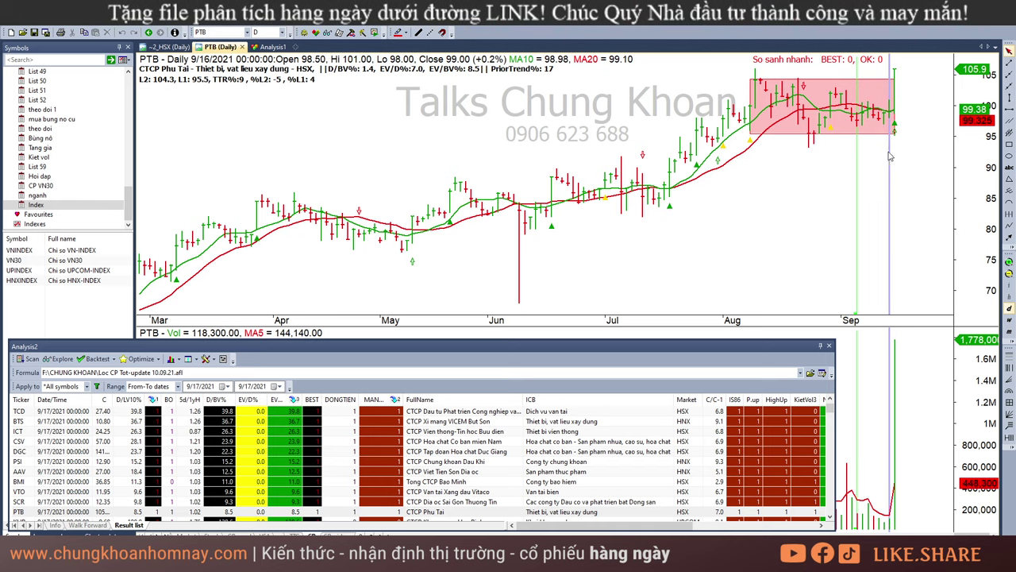
pyautogui.click(885, 149)
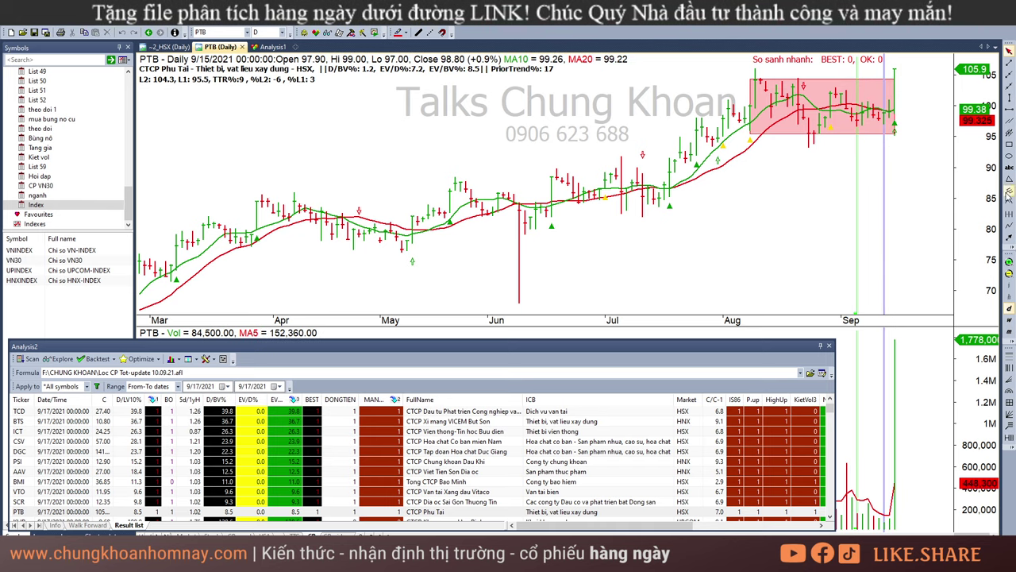
# Try to mark PTB's 9/15/2021 bar with a short upward arrow and compare that bar with the 9/17/2021 bar.
pyautogui.click(1009, 238)
pyautogui.moveTo(883, 154); pyautogui.dragTo(884, 126)
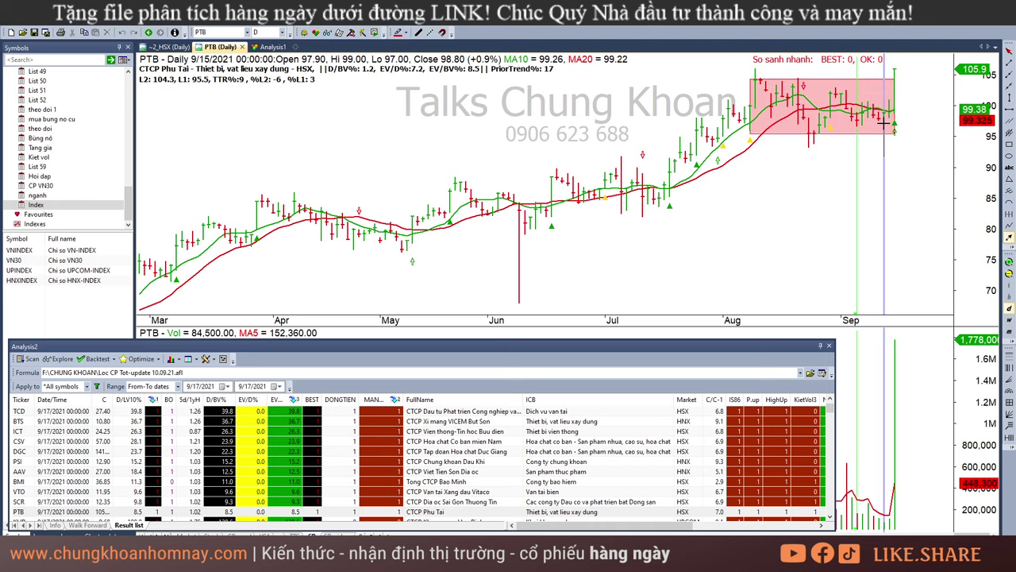
pyautogui.click(937, 206)
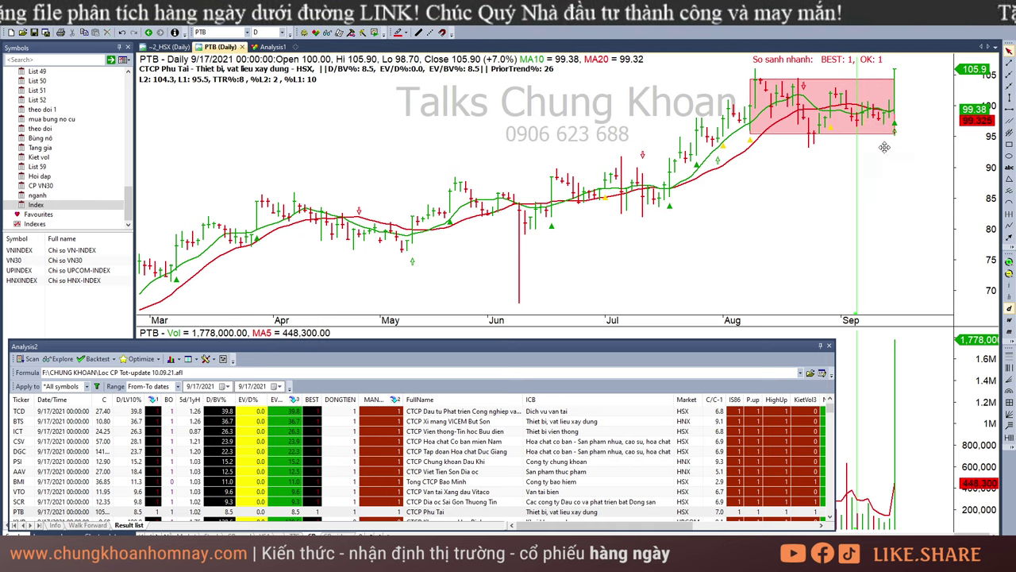
pyautogui.click(884, 149)
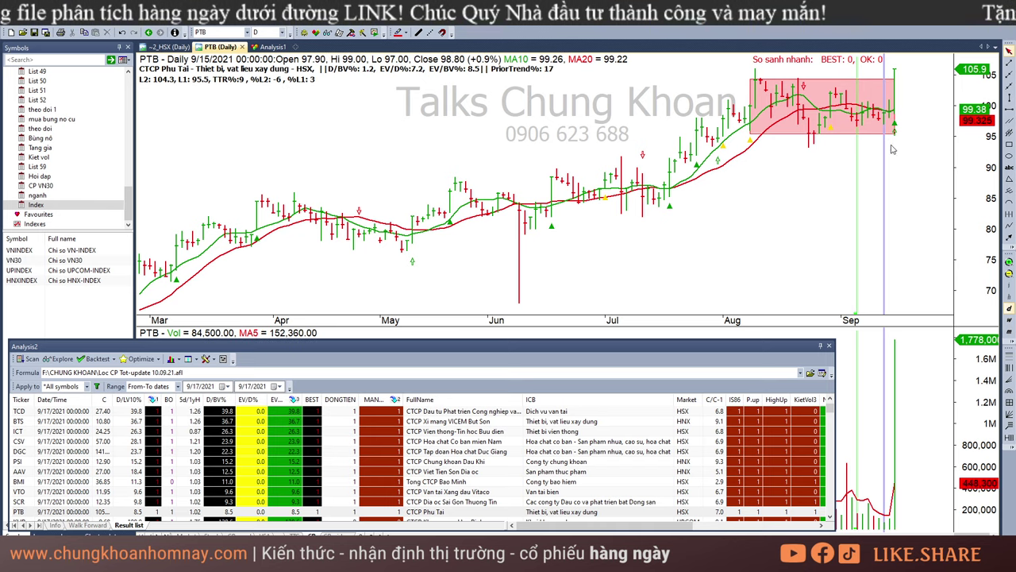
pyautogui.click(896, 74)
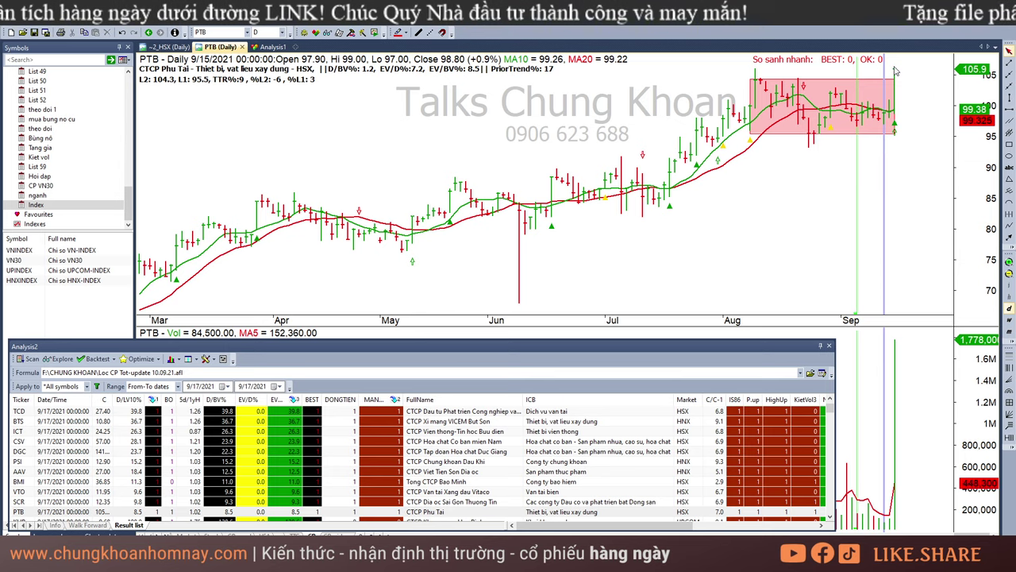
# View the KHB, API, DGT and BMC charts in turn from the exploration results.
pyautogui.click(495, 520)
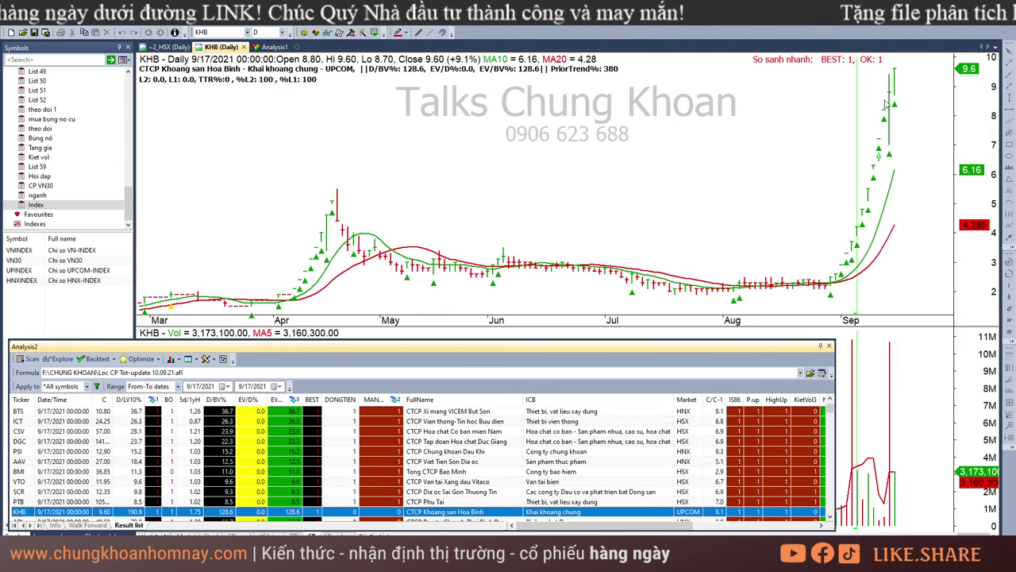
pyautogui.press('Down')
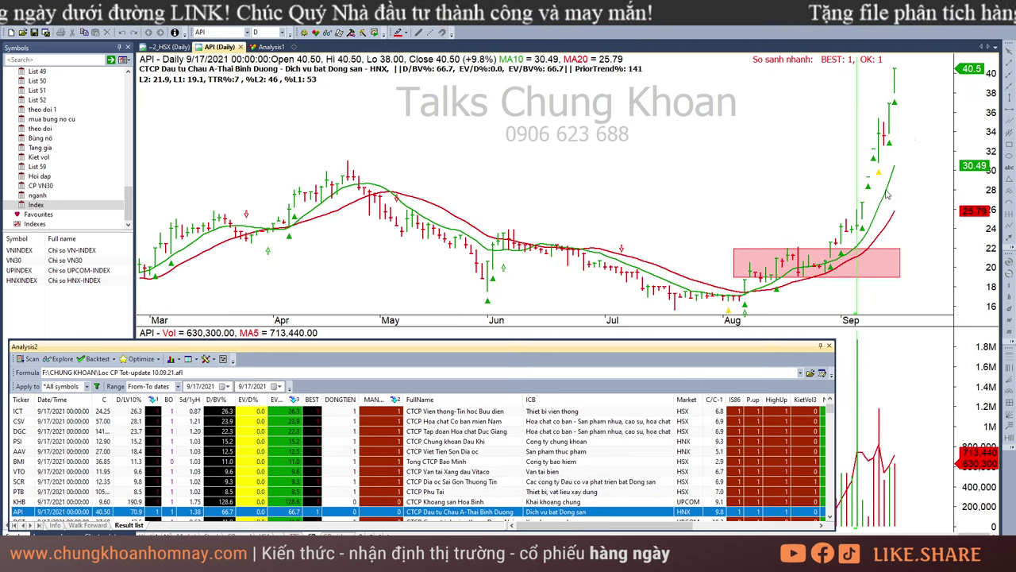
pyautogui.press('Down')
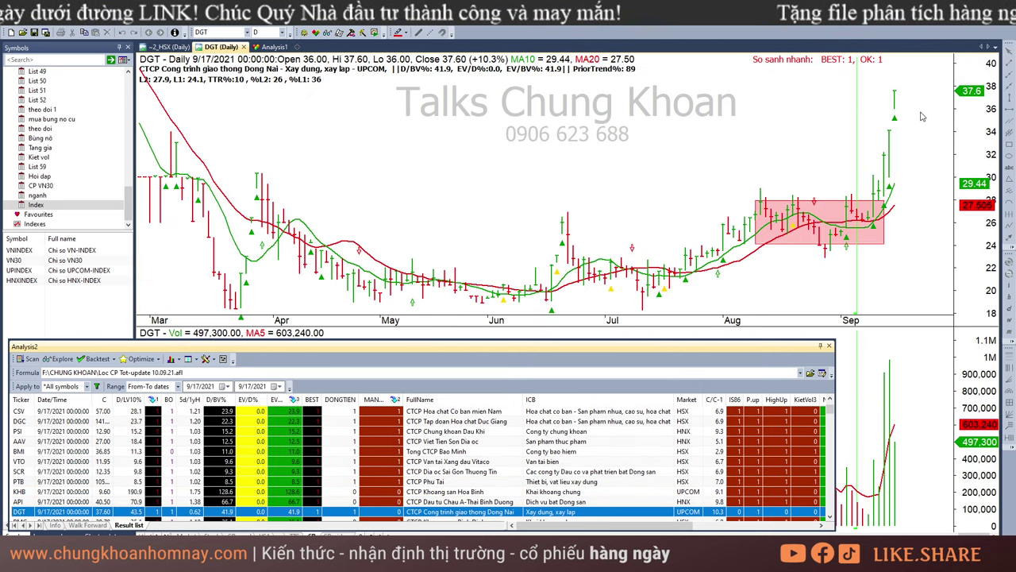
pyautogui.press('Down')
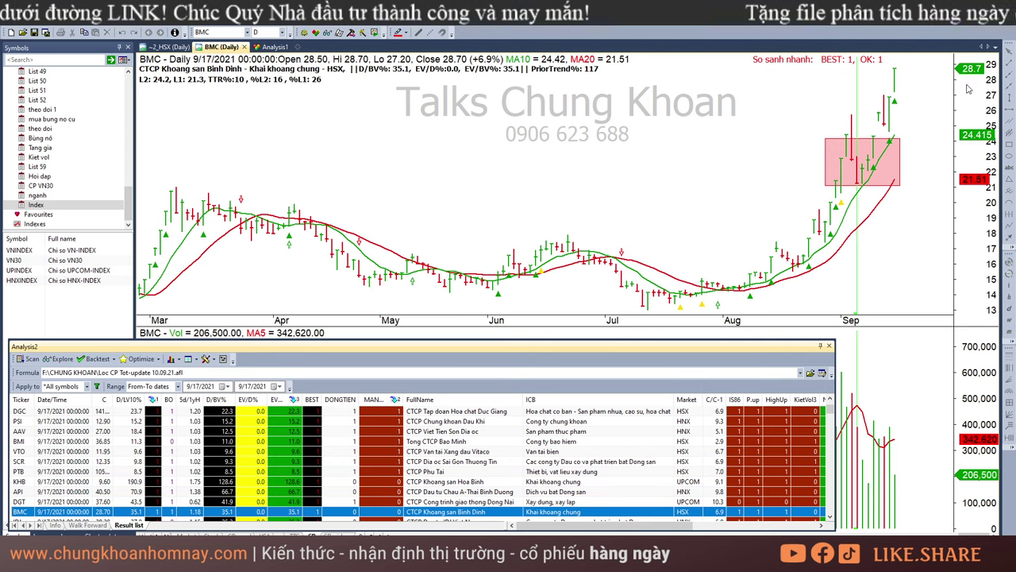
# Open the IDJ chart and compare its 9/16/2021 and 9/17/2021 bars.
pyautogui.press('Down')
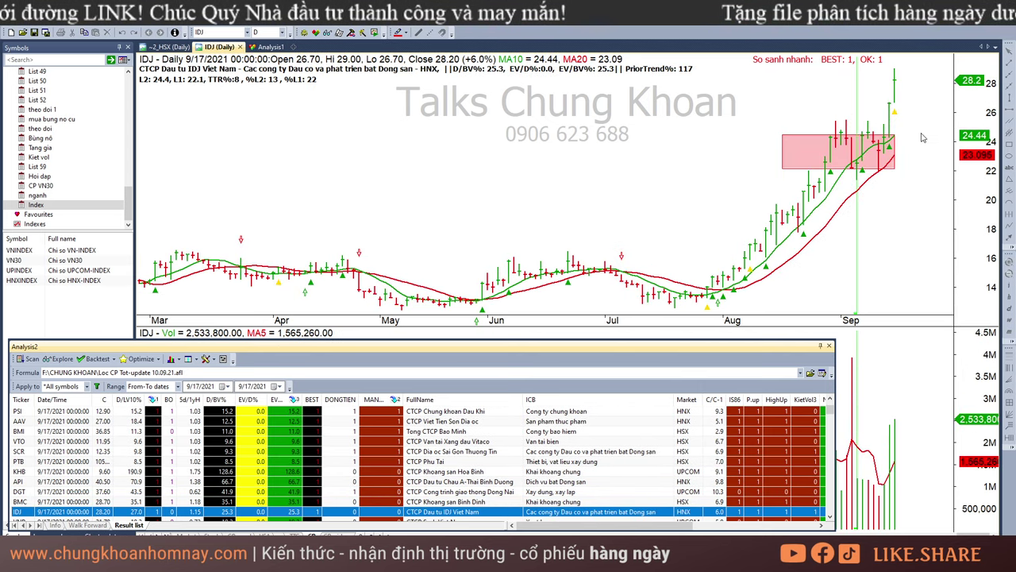
pyautogui.click(891, 205)
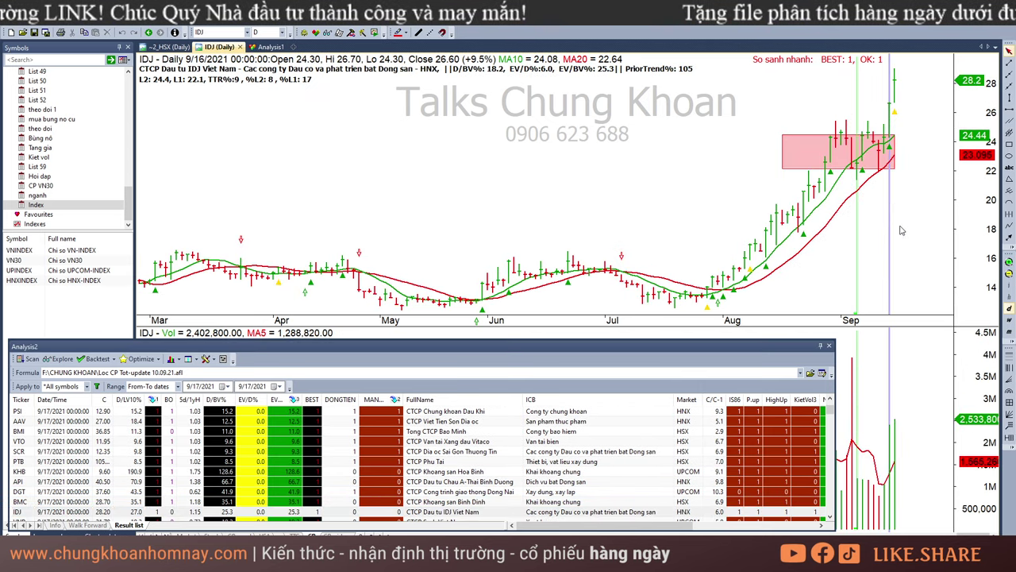
pyautogui.click(904, 118)
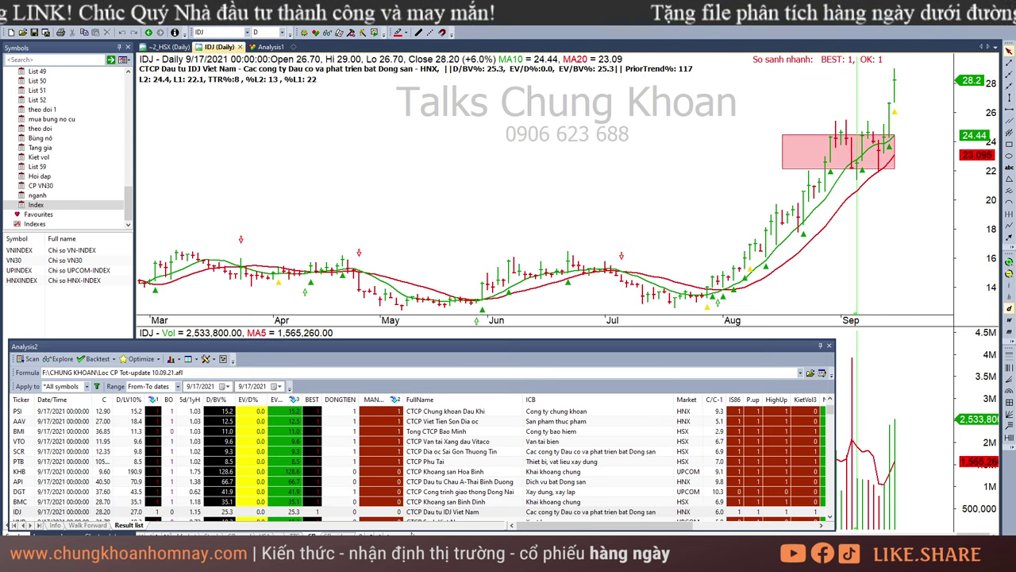
# Open the VNB and HBS charts and inspect the latest price bar of each.
pyautogui.click(419, 520)
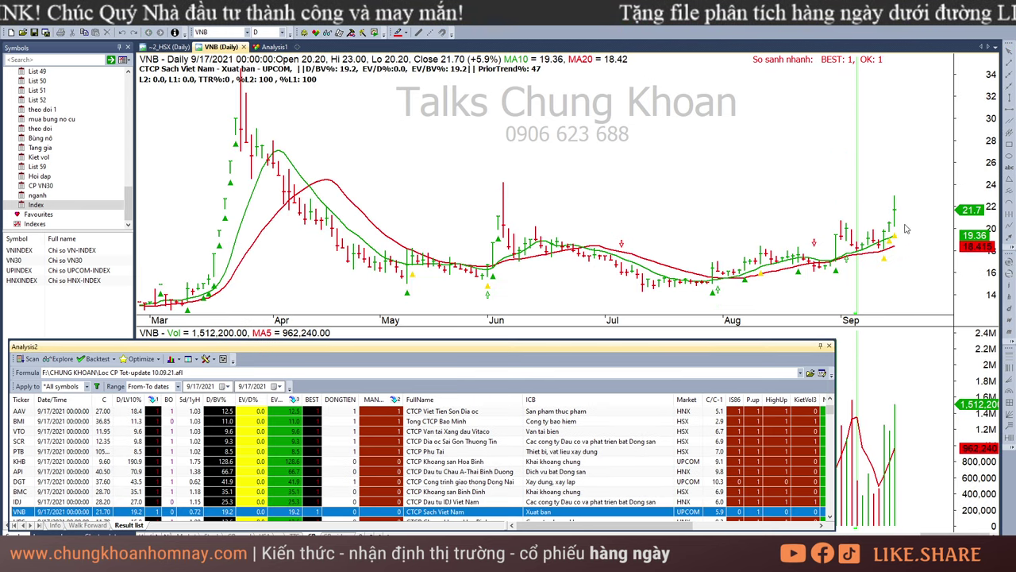
pyautogui.click(915, 246)
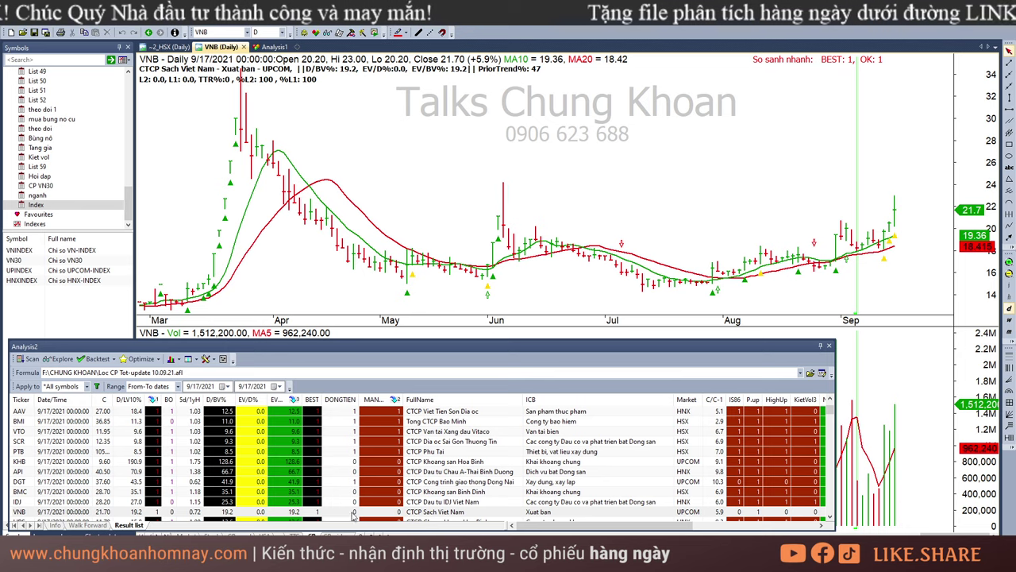
pyautogui.click(225, 520)
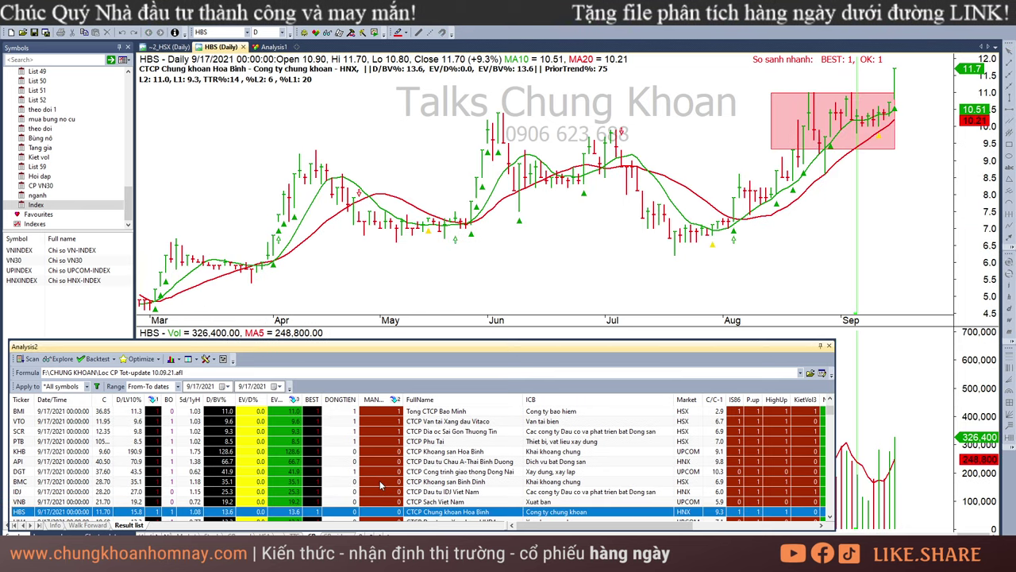
pyautogui.click(894, 78)
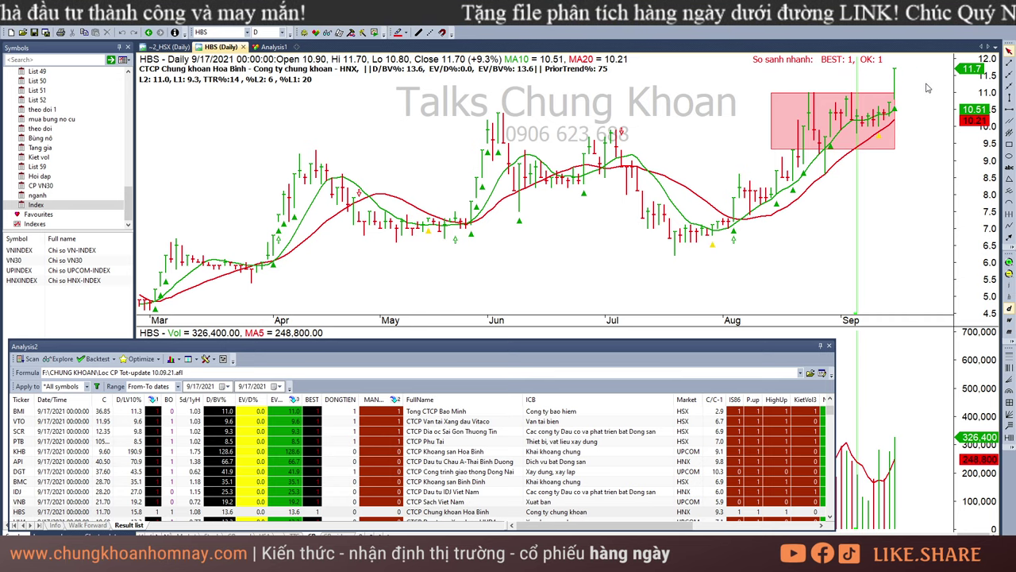
# Open the HU4 chart and examine its 9/17/2021 price and volume bars.
pyautogui.click(309, 517)
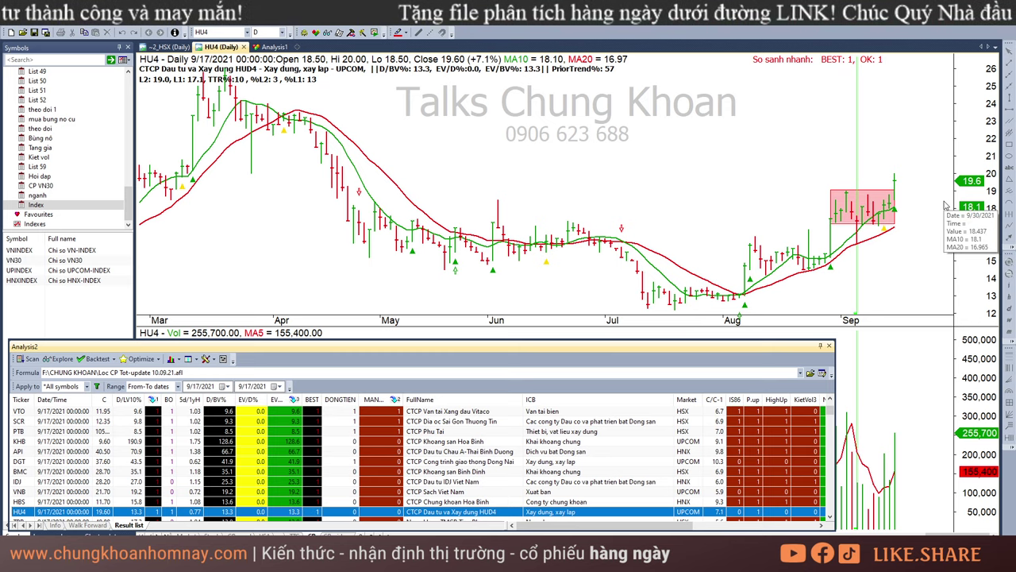
pyautogui.click(903, 256)
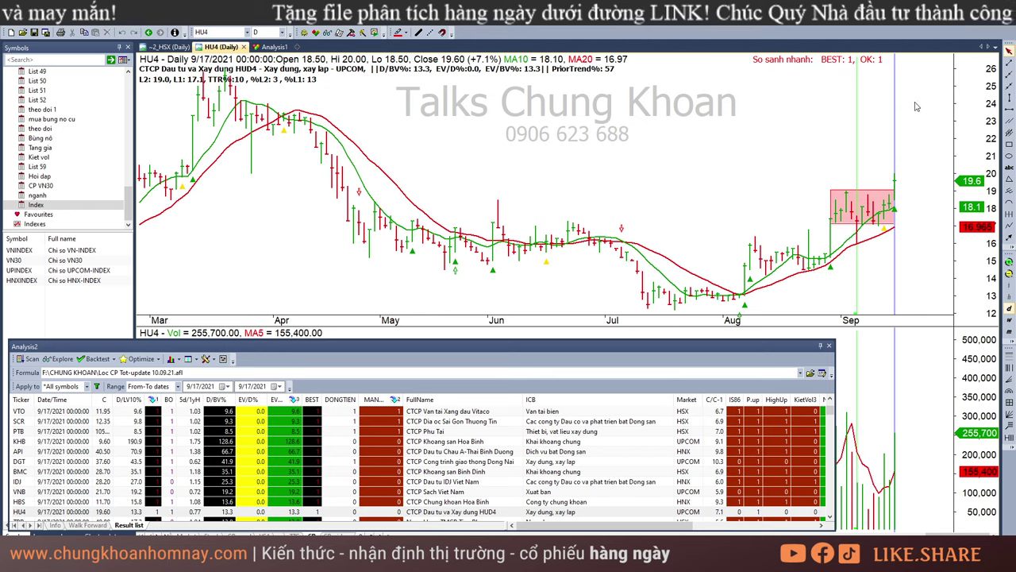
pyautogui.click(931, 169)
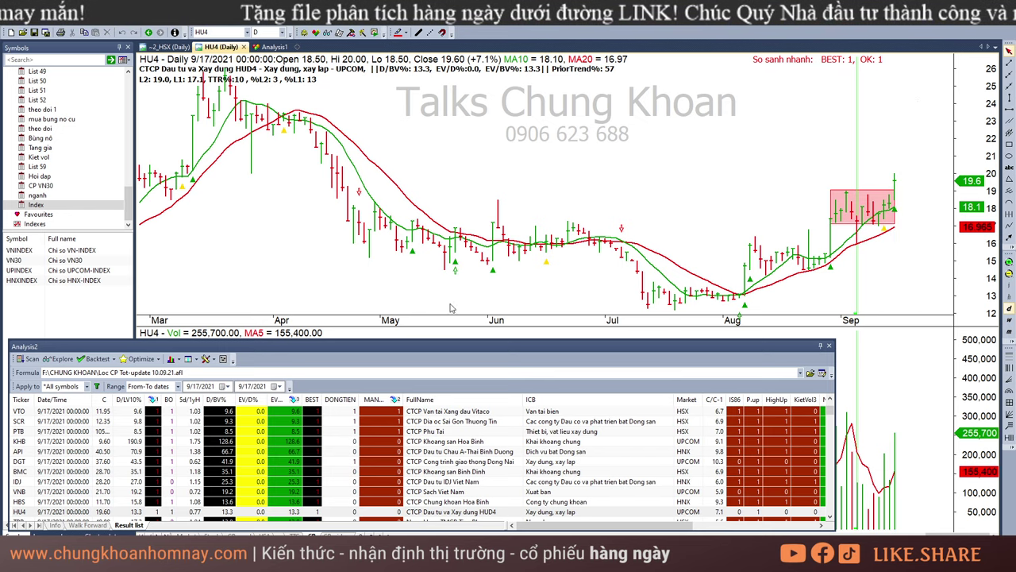
# Open the TPB chart and draw a small rectangle just after its latest bar, between about 39.2 and 40.7.
pyautogui.click(324, 521)
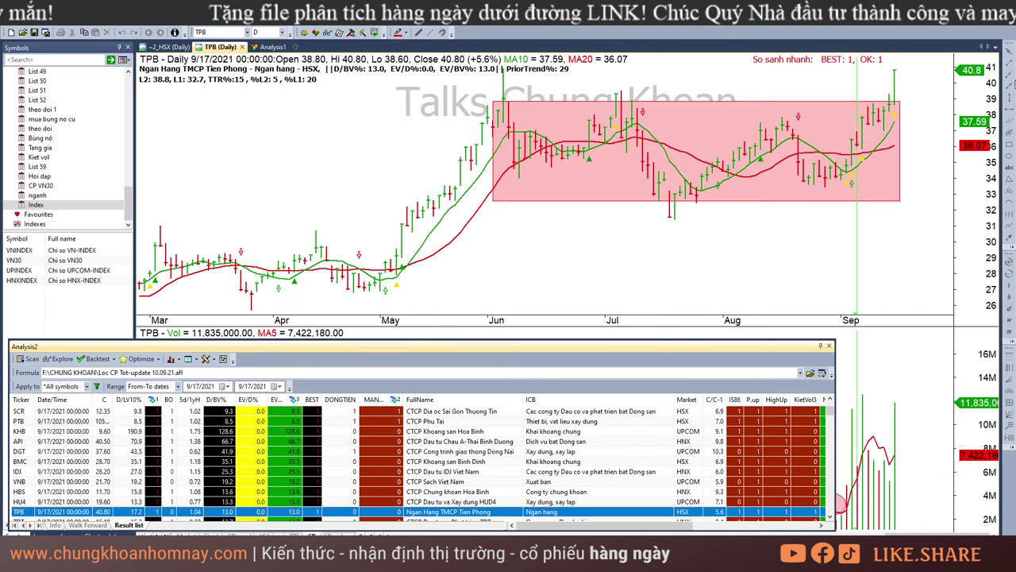
pyautogui.click(886, 103)
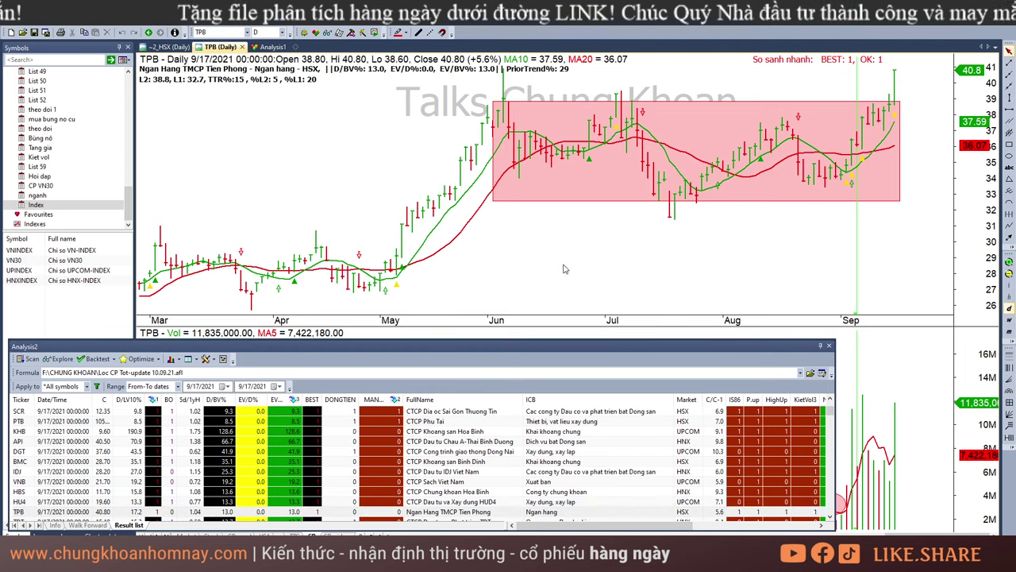
pyautogui.moveTo(565, 269)
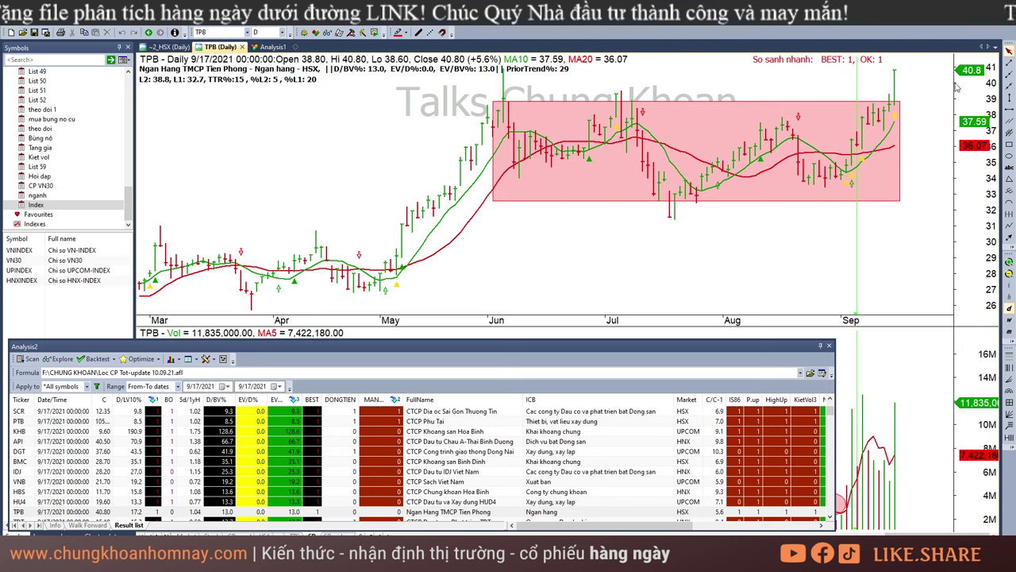
pyautogui.click(1009, 143)
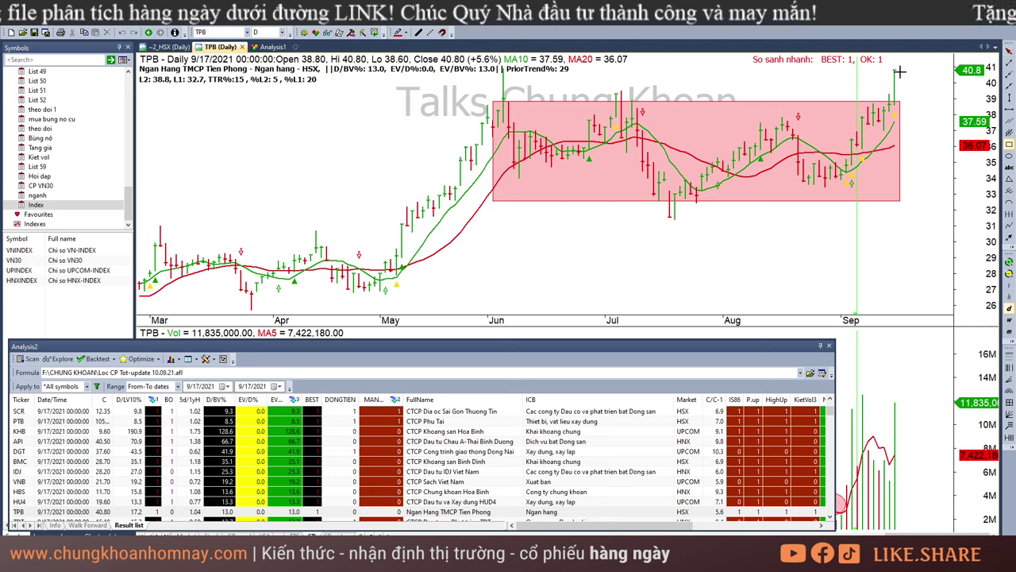
pyautogui.moveTo(900, 72); pyautogui.dragTo(948, 95)
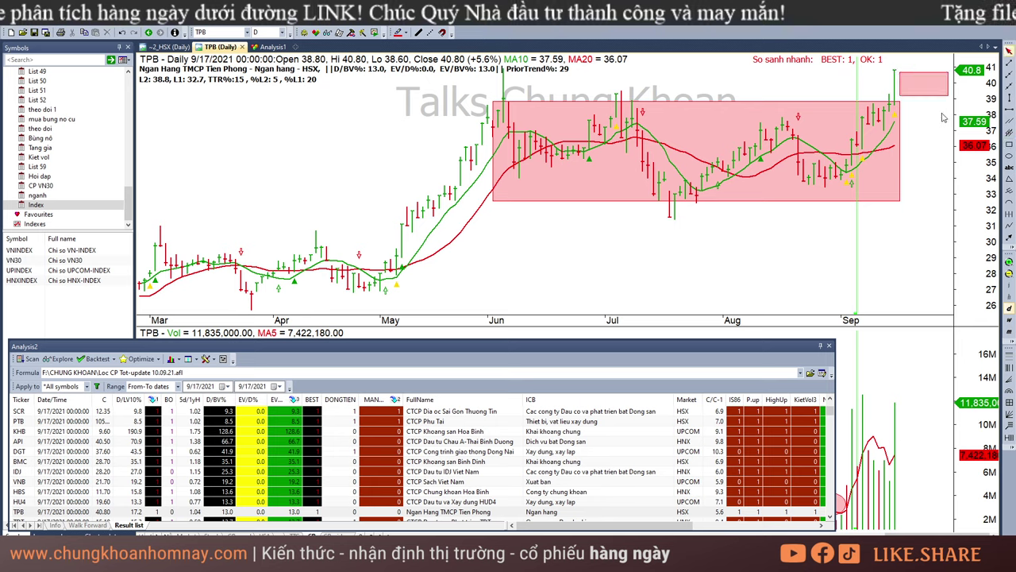
# Keep TPB selected in the results and examine its 9/17/2021 bar against the small rectangle beside it.
pyautogui.click(371, 512)
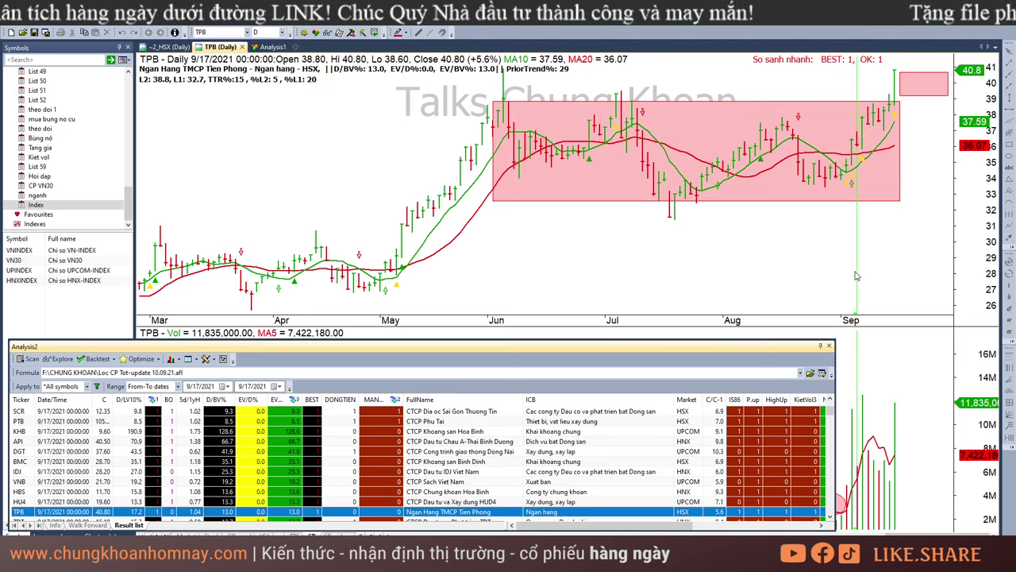
pyautogui.click(896, 80)
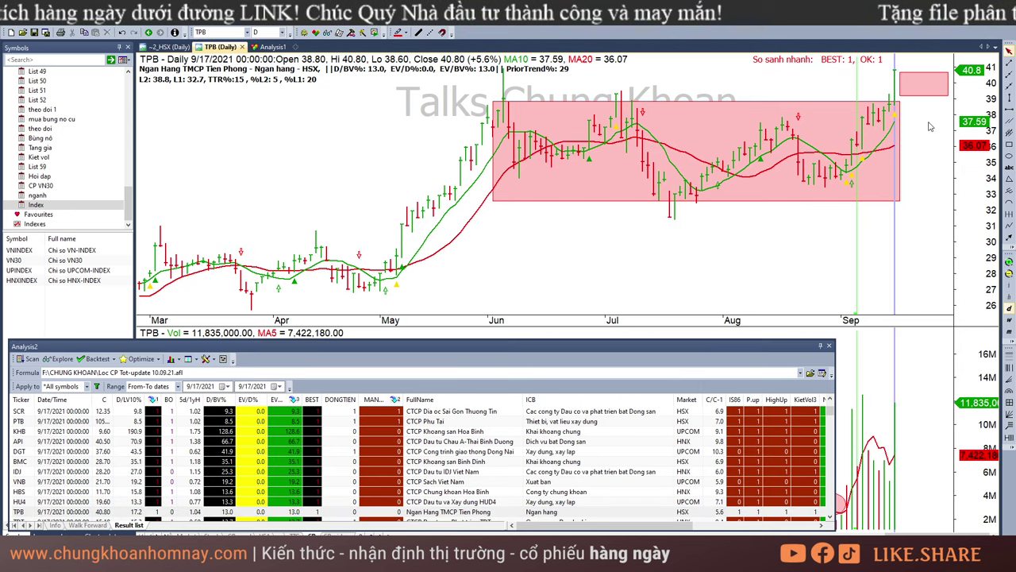
pyautogui.click(930, 127)
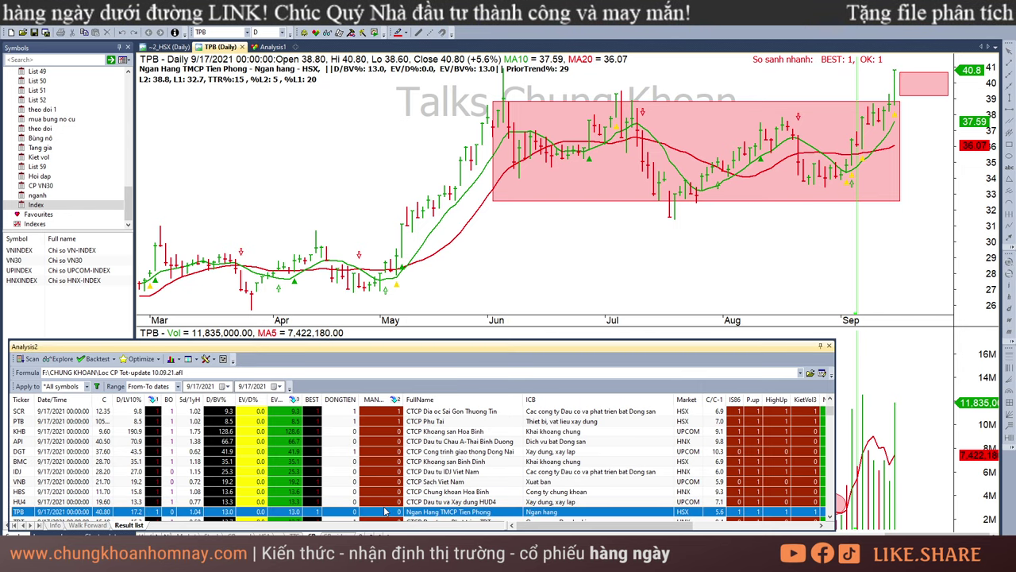
pyautogui.press('Down')
pyautogui.press('Up')
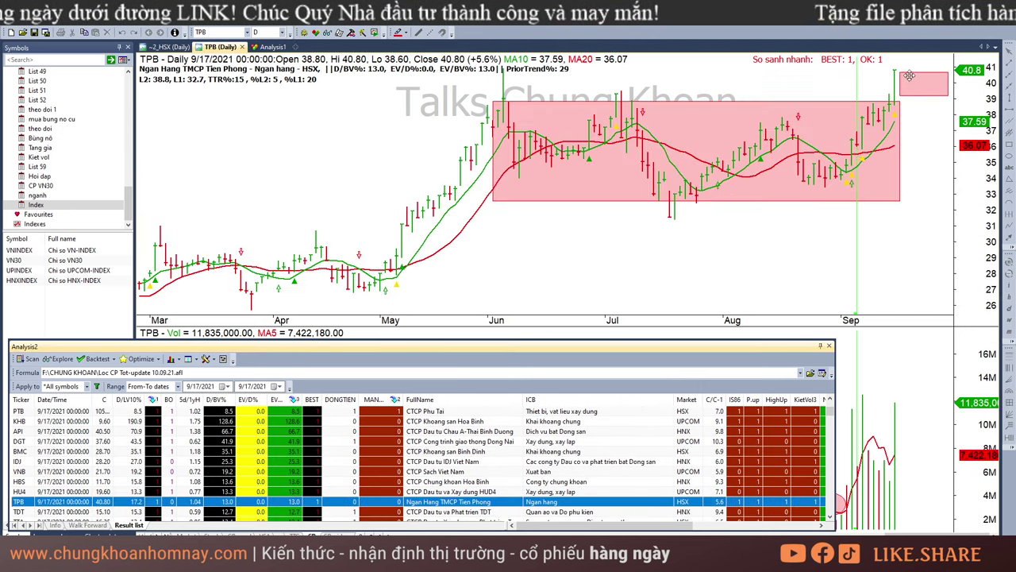
pyautogui.click(898, 86)
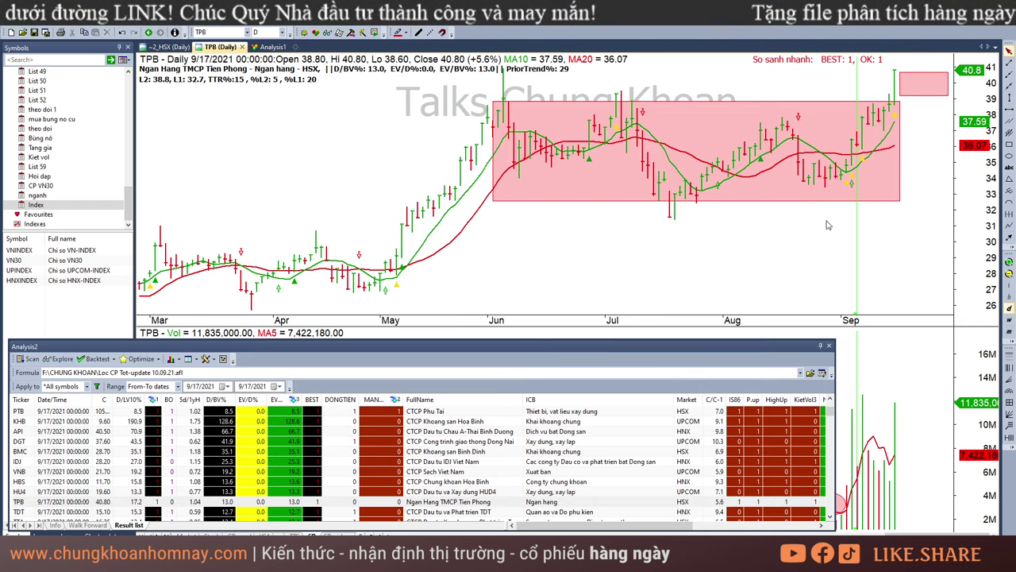
# Open the TDT and TTA charts and inspect their latest bars, including TTA's 9/16/2021 bar.
pyautogui.click(409, 512)
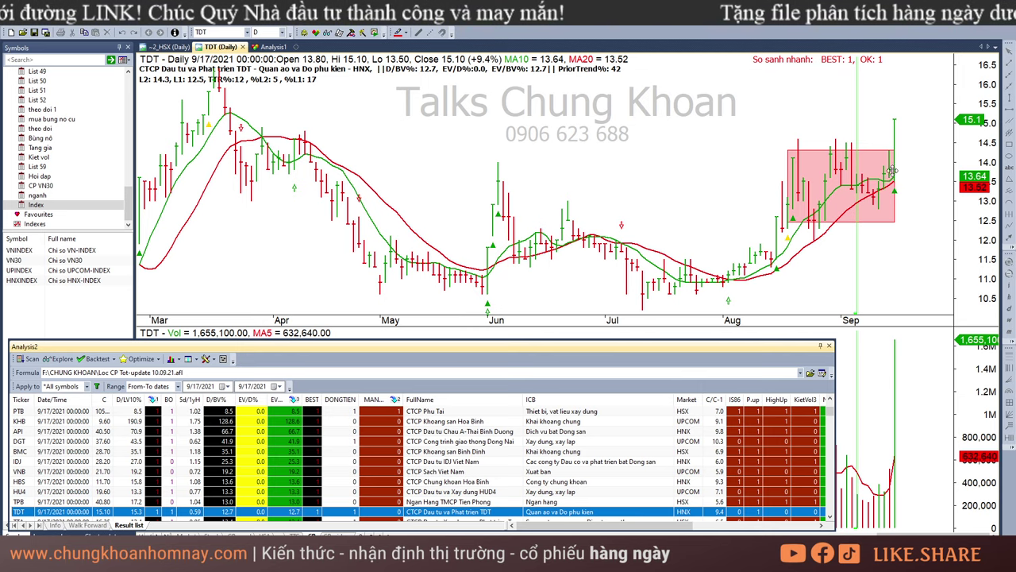
pyautogui.click(897, 129)
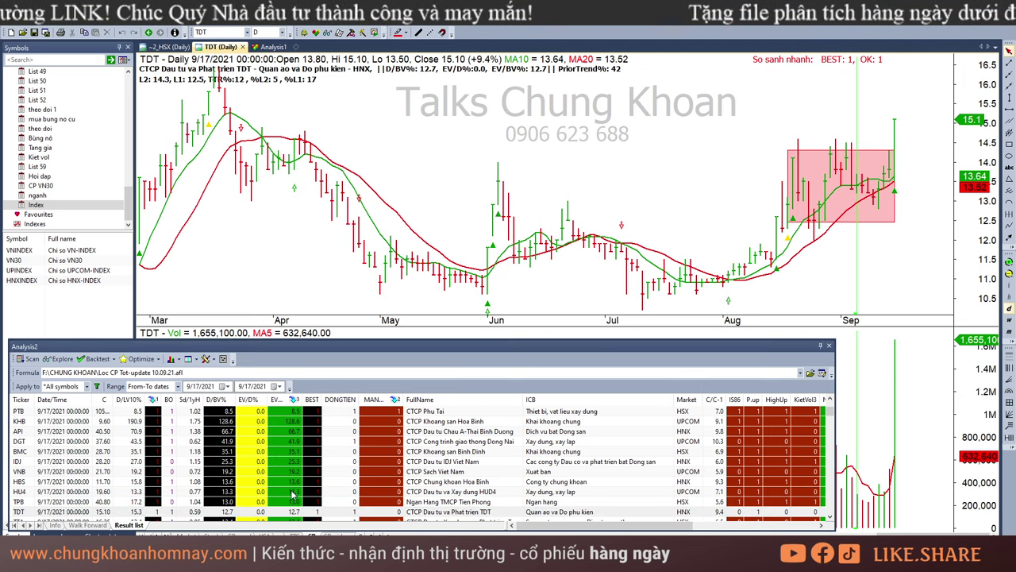
pyautogui.click(294, 513)
pyautogui.press('Down')
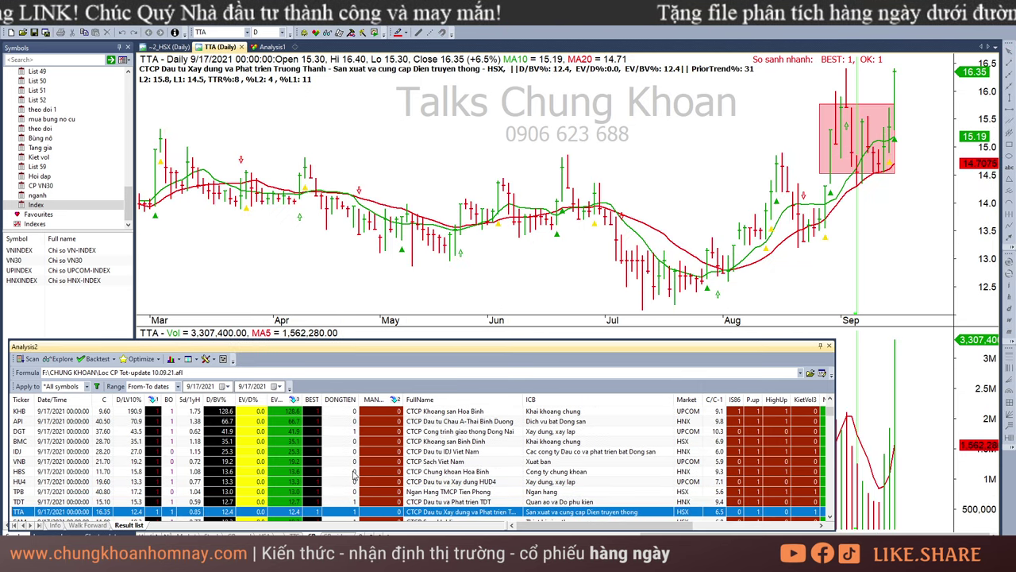
pyautogui.click(893, 86)
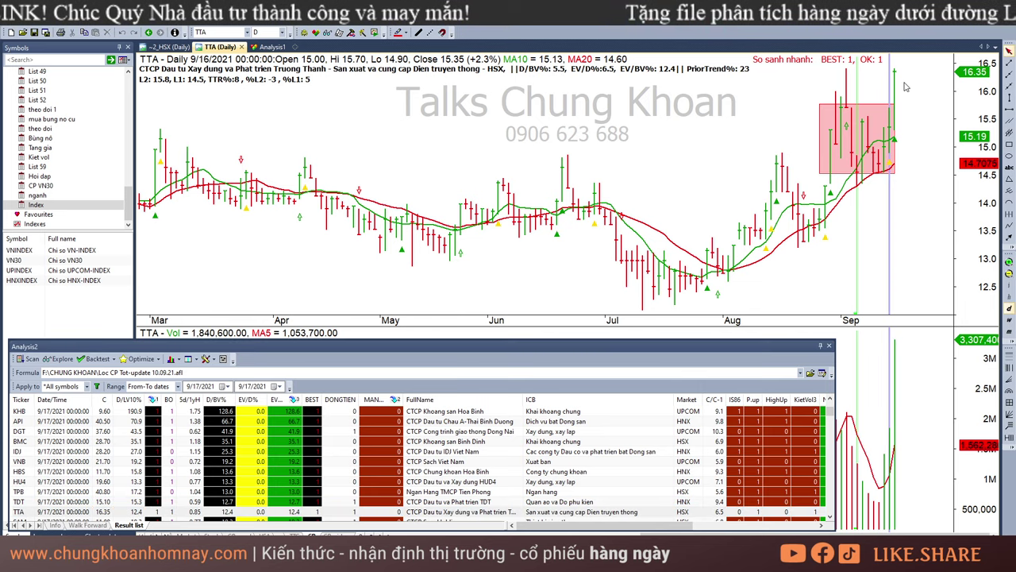
# Open the SAM chart and draw a flat rectangle from mid-March to beyond the latest bar, between about 11.7 and 11.9.
pyautogui.click(174, 518)
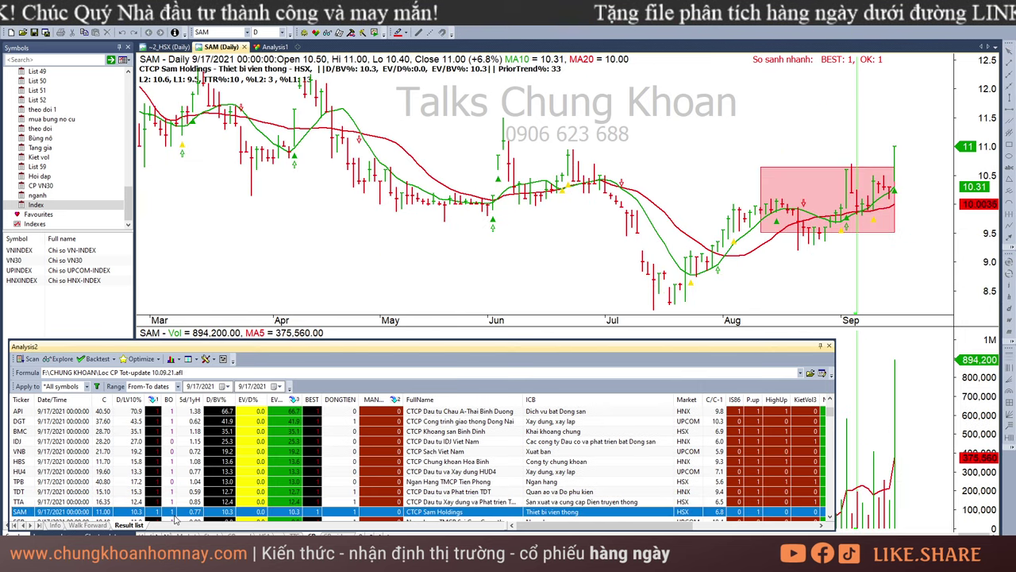
pyautogui.click(898, 149)
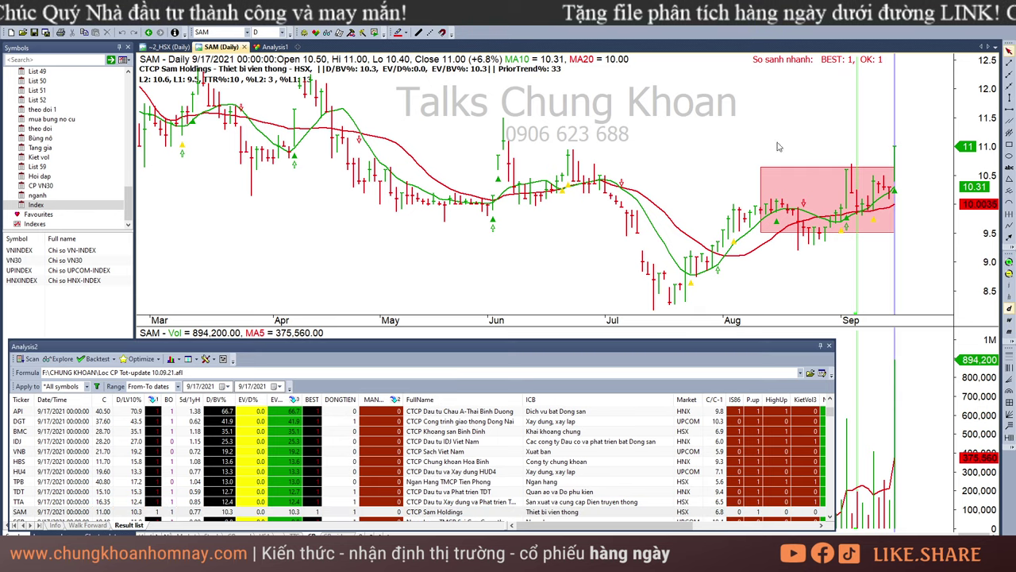
pyautogui.click(890, 99)
pyautogui.click(1009, 146)
pyautogui.moveTo(225, 95)
pyautogui.mouseDown()
pyautogui.moveTo(536, 96)
pyautogui.moveTo(826, 143)
pyautogui.moveTo(915, 107)
pyautogui.mouseUp()
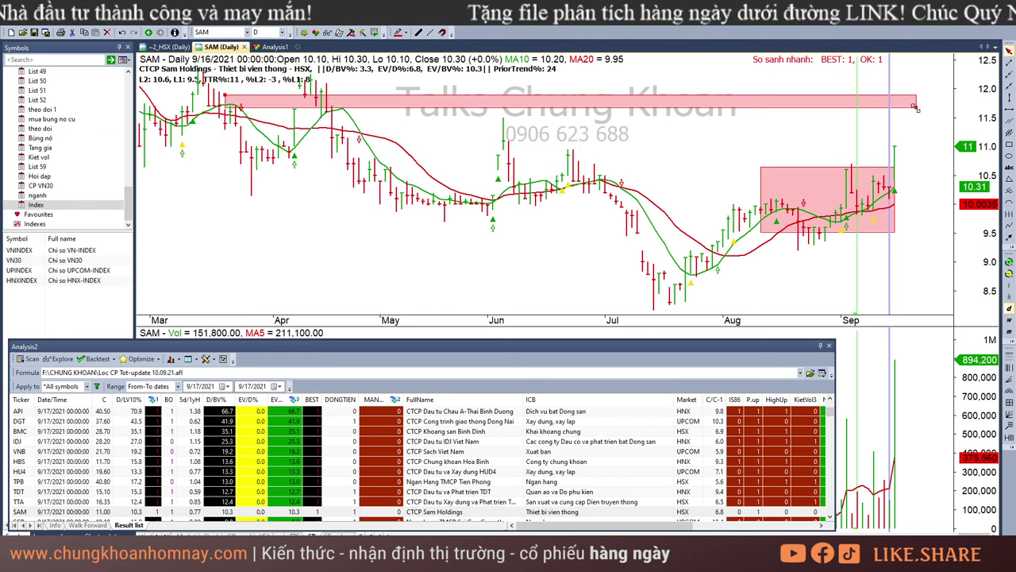
# Open the SGB and GSP charts from the results and inspect each stock's 9/17/2021 bar.
pyautogui.press('Escape')
pyautogui.click(237, 520)
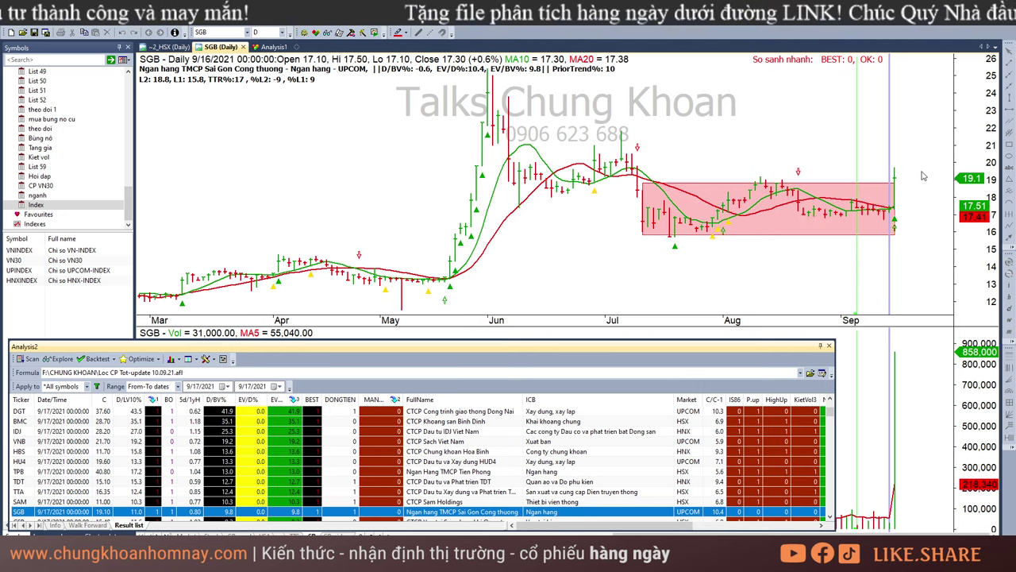
pyautogui.click(893, 195)
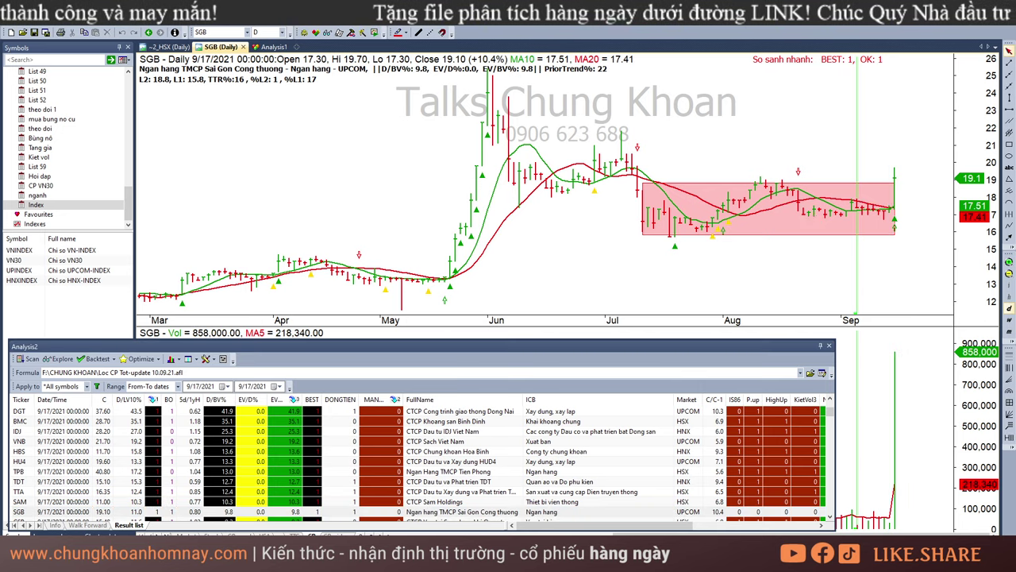
pyautogui.click(173, 518)
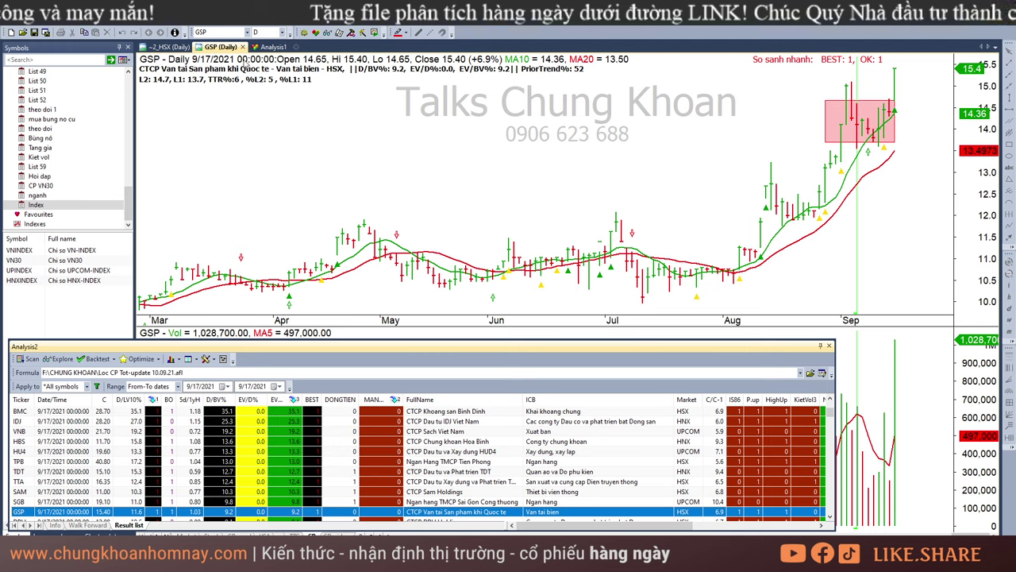
pyautogui.click(897, 80)
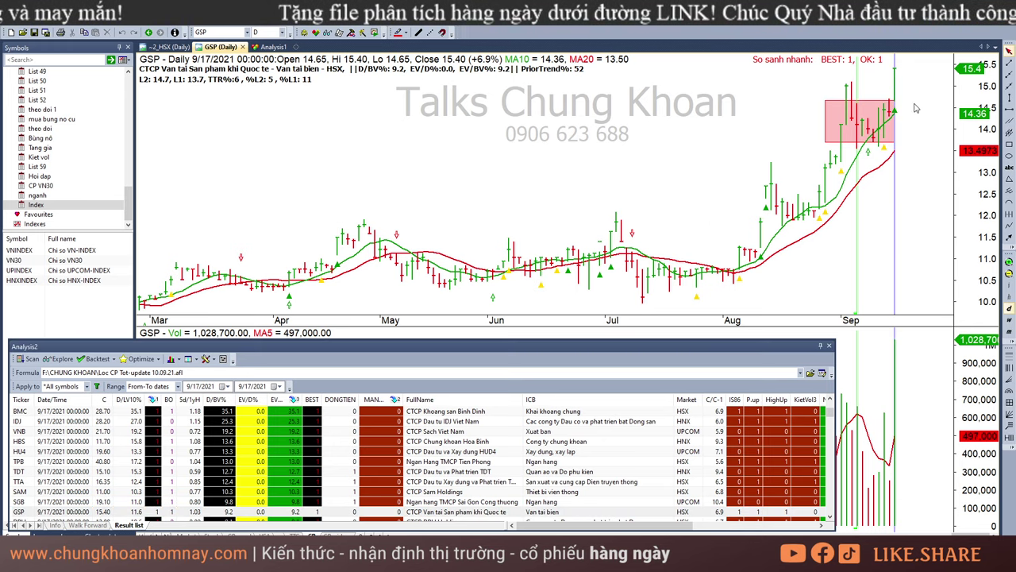
# Open the DRH chart, inspect its 3/29/2021 and 9/17/2021 bars, and briefly consult the stock table in the PDF report.
pyautogui.click(125, 517)
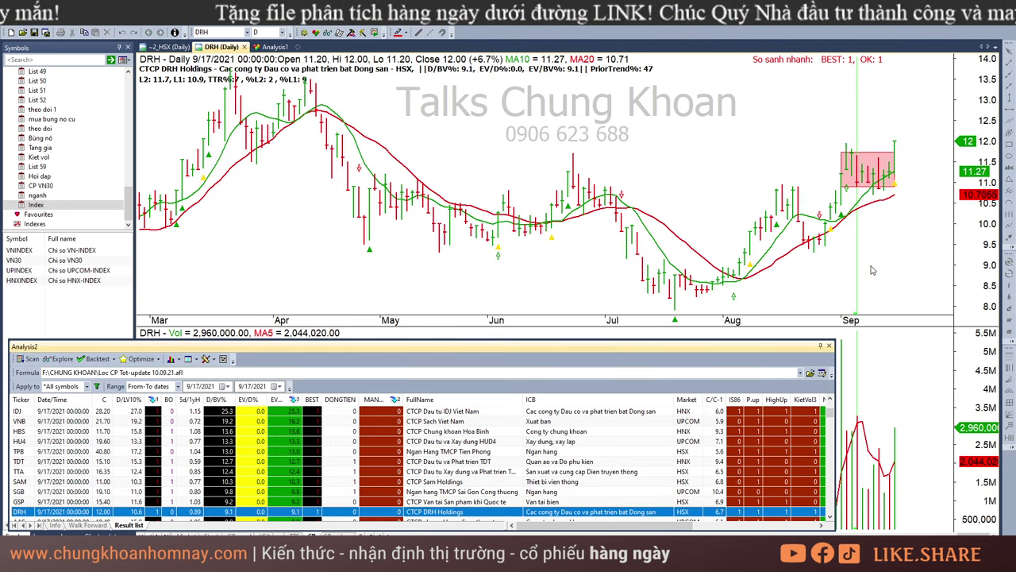
pyautogui.click(258, 103)
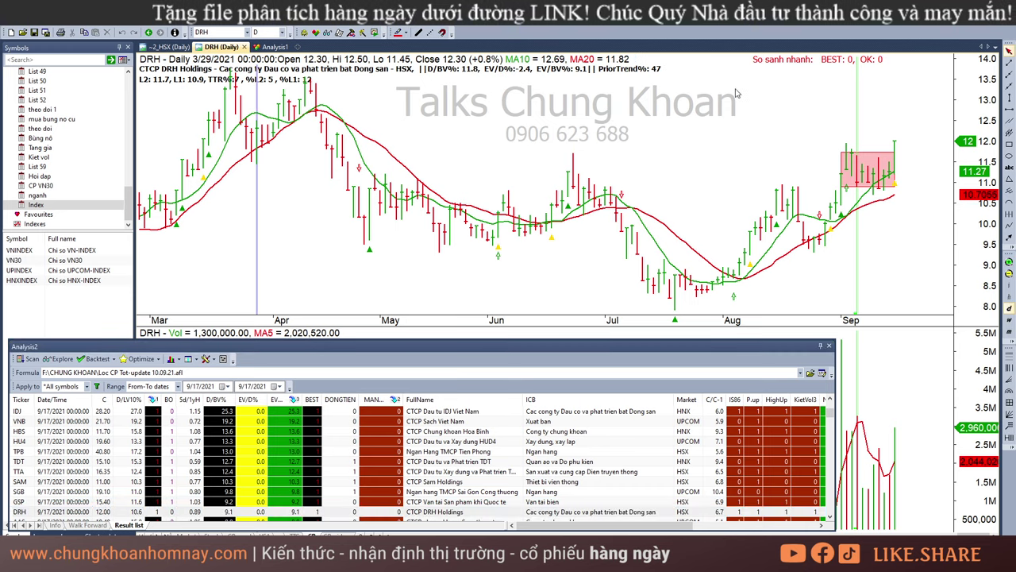
pyautogui.click(897, 97)
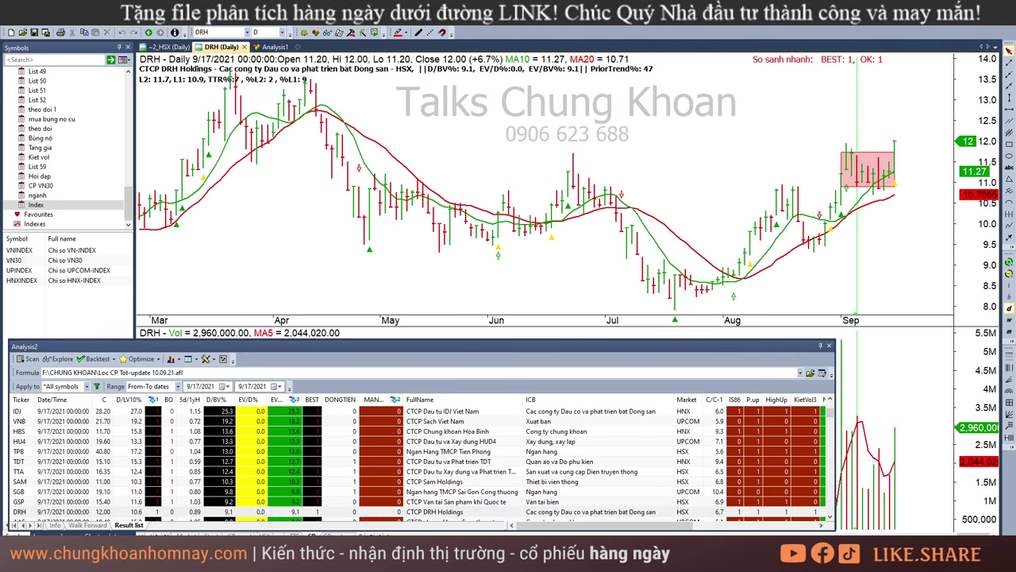
pyautogui.hotkey('alt', 'Tab')
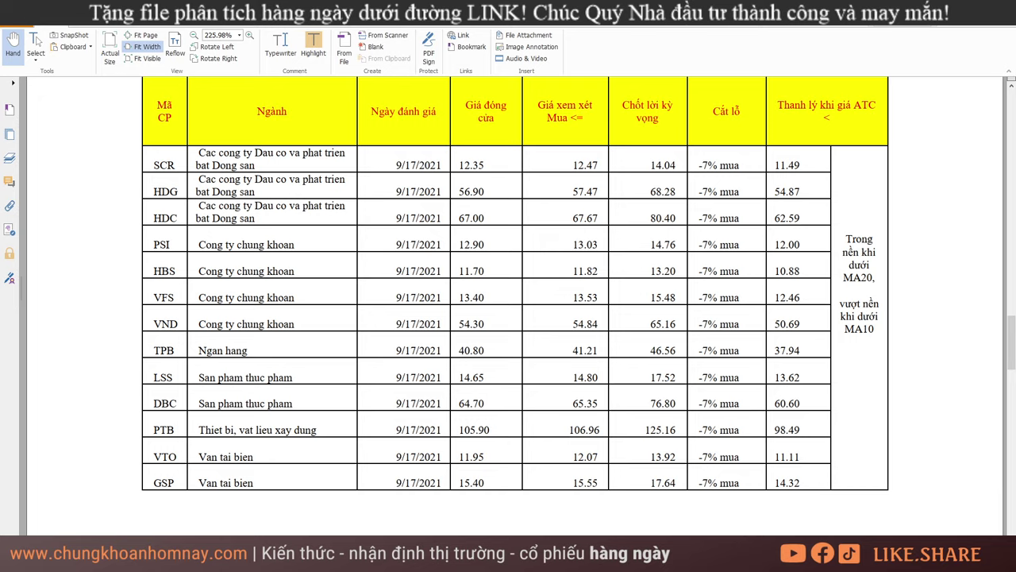
pyautogui.hotkey('alt', 'Tab')
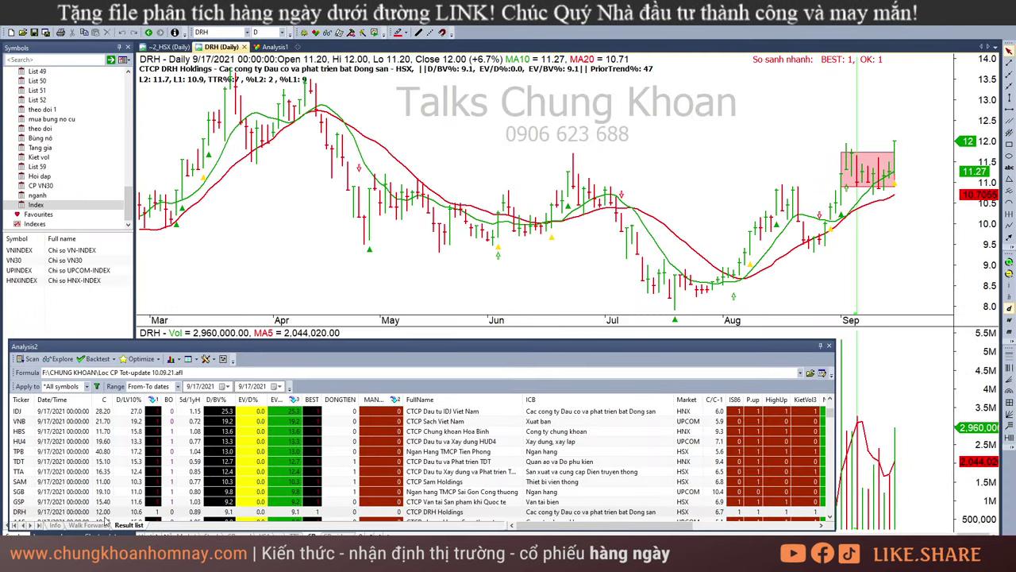
# Move past AAS to the VFS chart and inspect its 9/17/2021 bar.
pyautogui.press('Down')
pyautogui.press('Down')
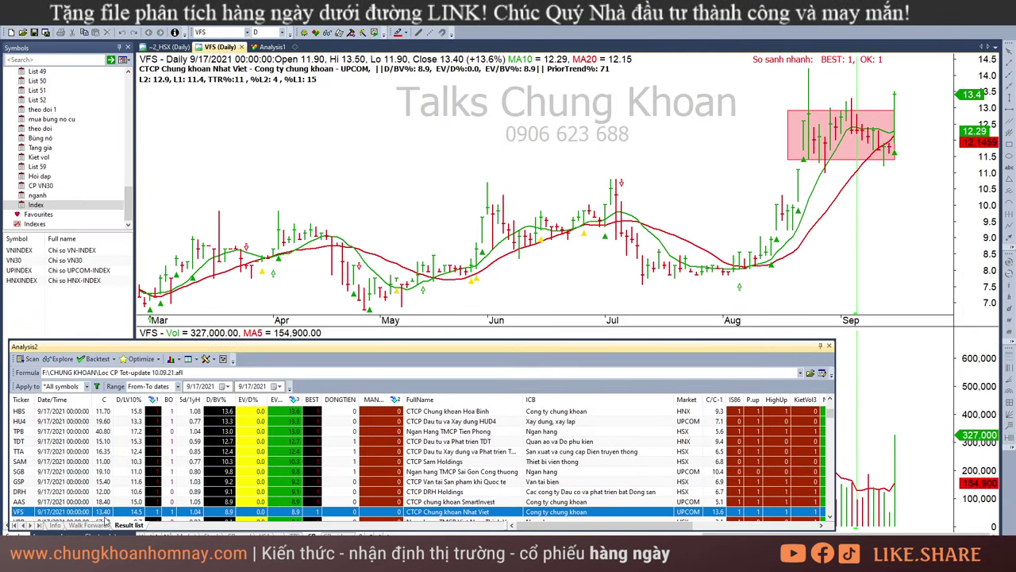
pyautogui.click(897, 94)
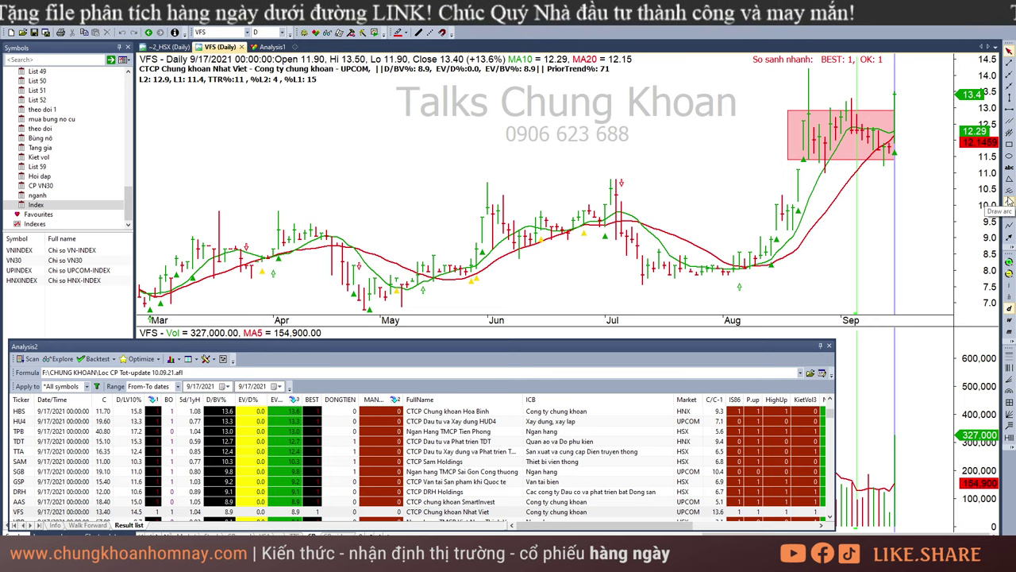
pyautogui.click(919, 127)
# Open the VPB chart to compare its 9/16/2021 and 9/17/2021 volume, and inspect the latest bar on BCE's chart.
pyautogui.click(196, 516)
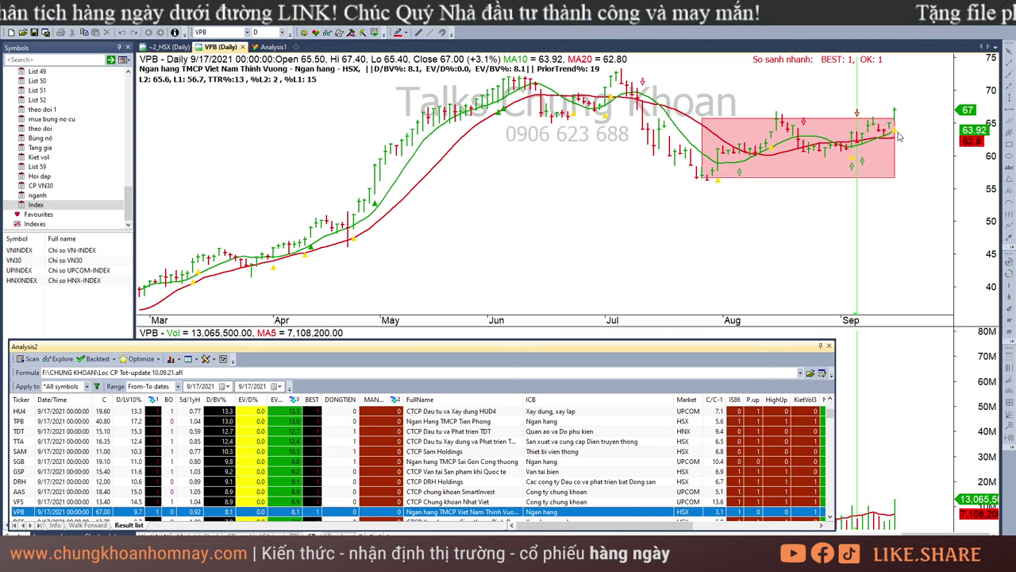
pyautogui.click(891, 509)
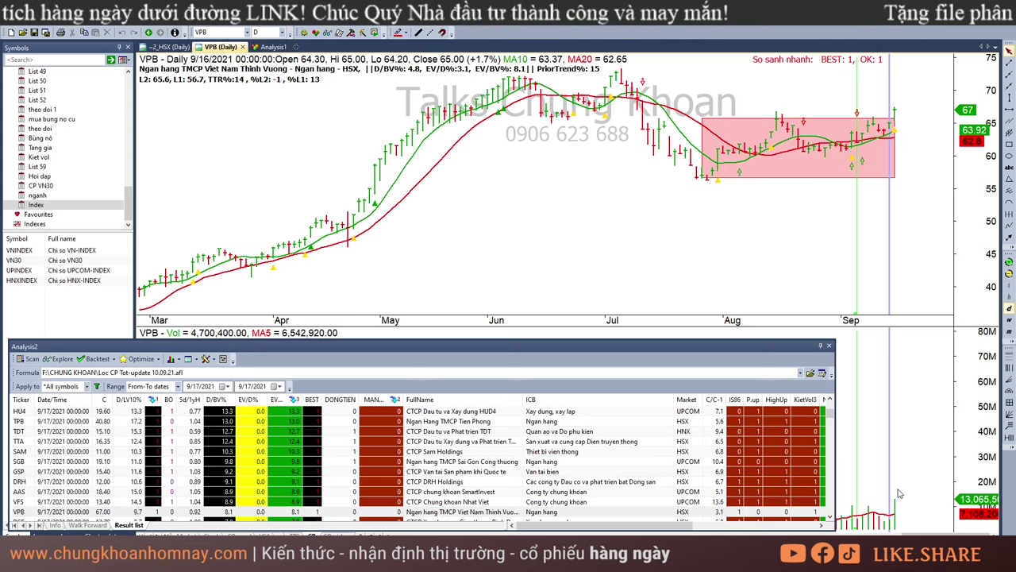
pyautogui.click(912, 461)
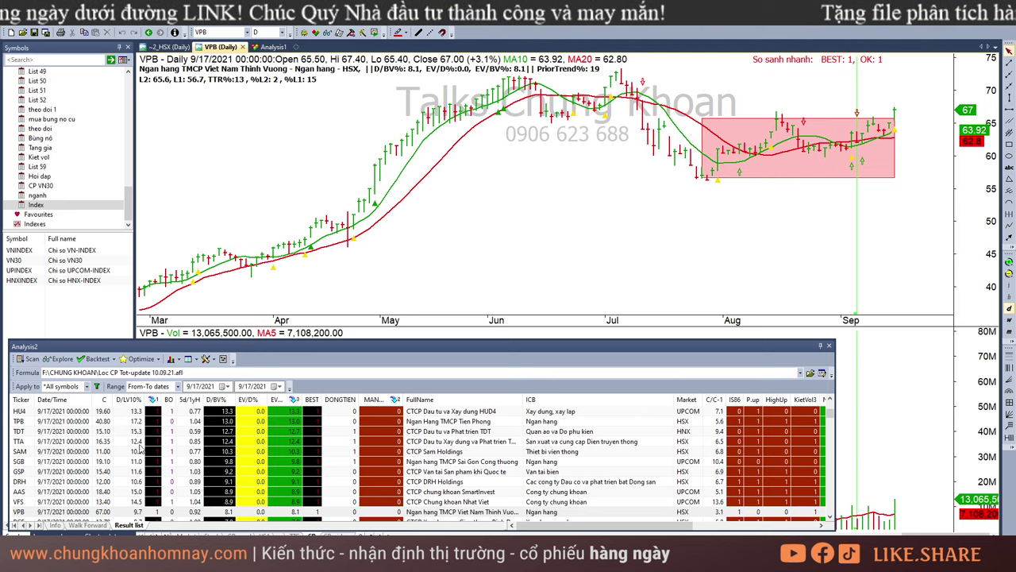
pyautogui.click(173, 513)
pyautogui.press('Down')
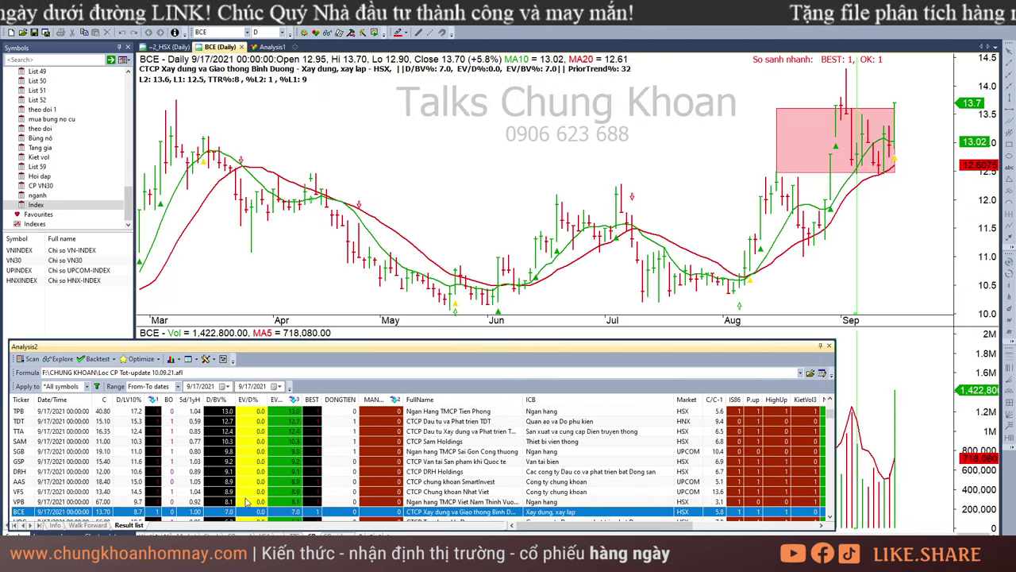
pyautogui.click(896, 104)
pyautogui.click(911, 100)
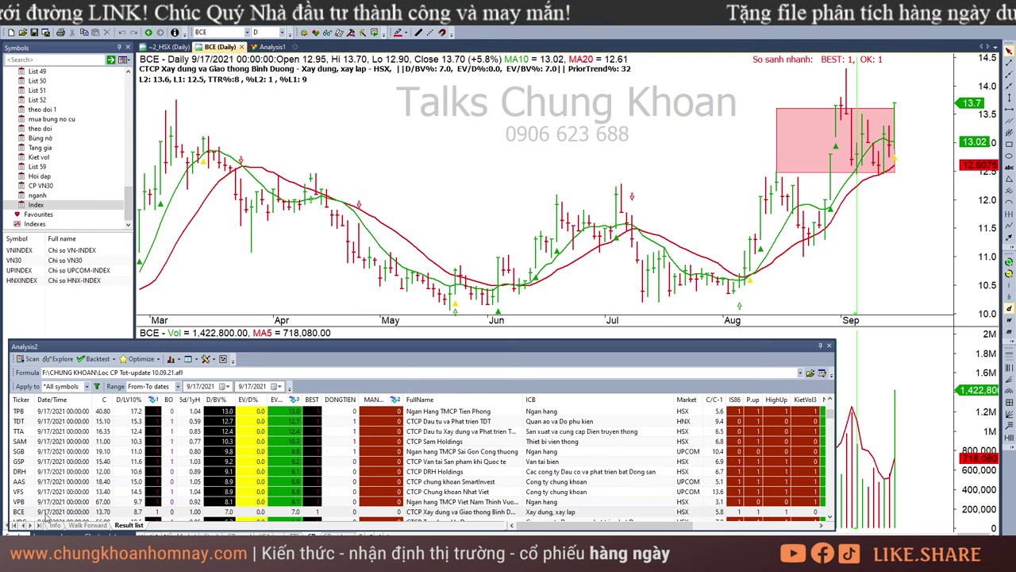
# Open the HDG chart and examine its daily bars between 9/10/2021 and 9/17/2021.
pyautogui.click(45, 512)
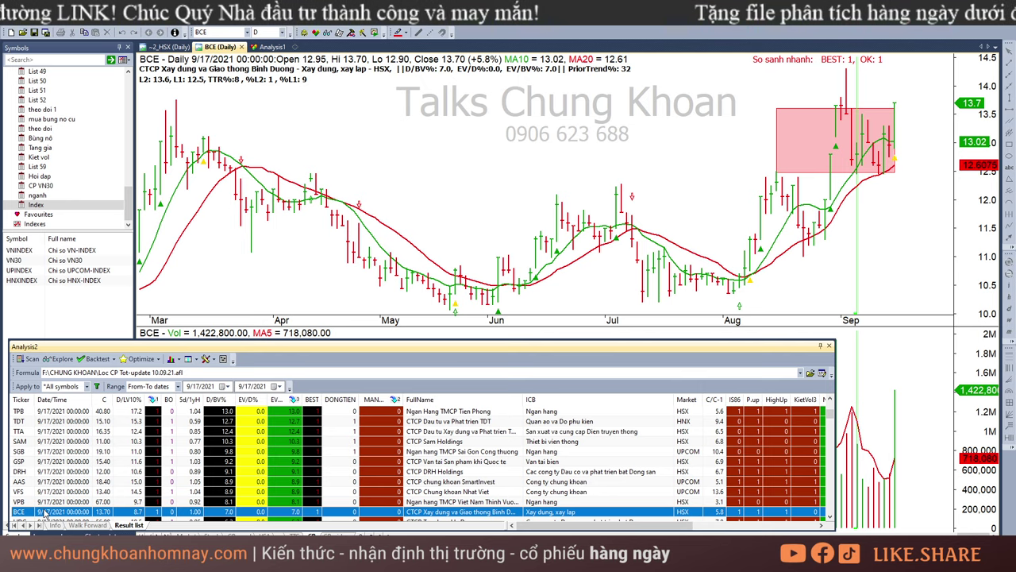
pyautogui.press('Down')
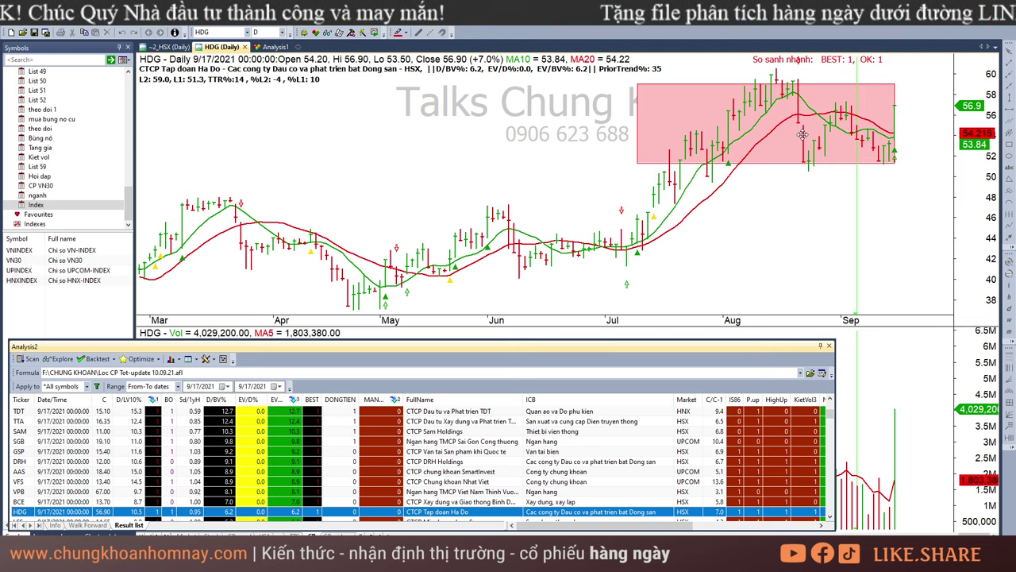
pyautogui.moveTo(913, 187)
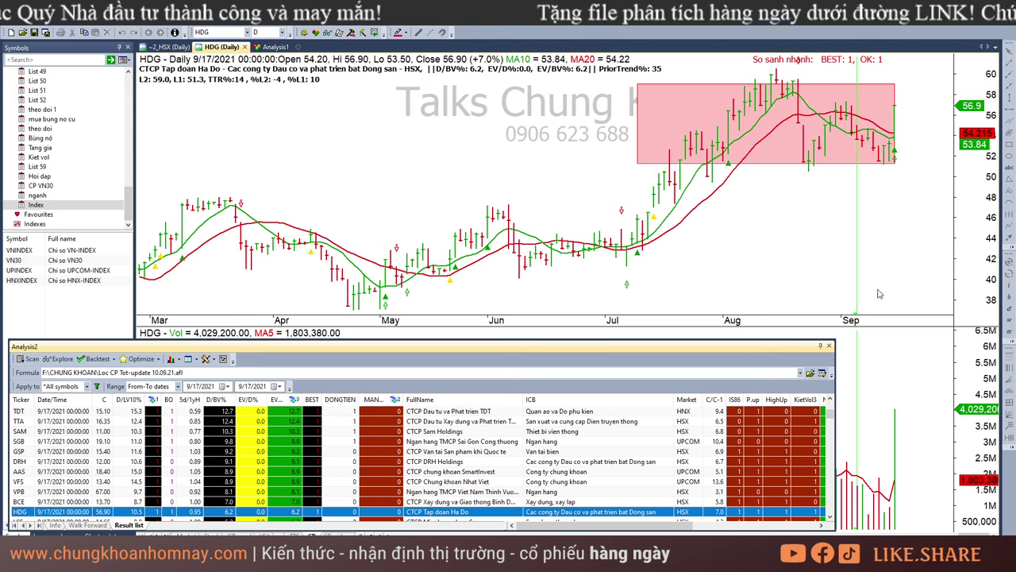
pyautogui.click(879, 184)
pyautogui.press('Right')
pyautogui.press('Right')
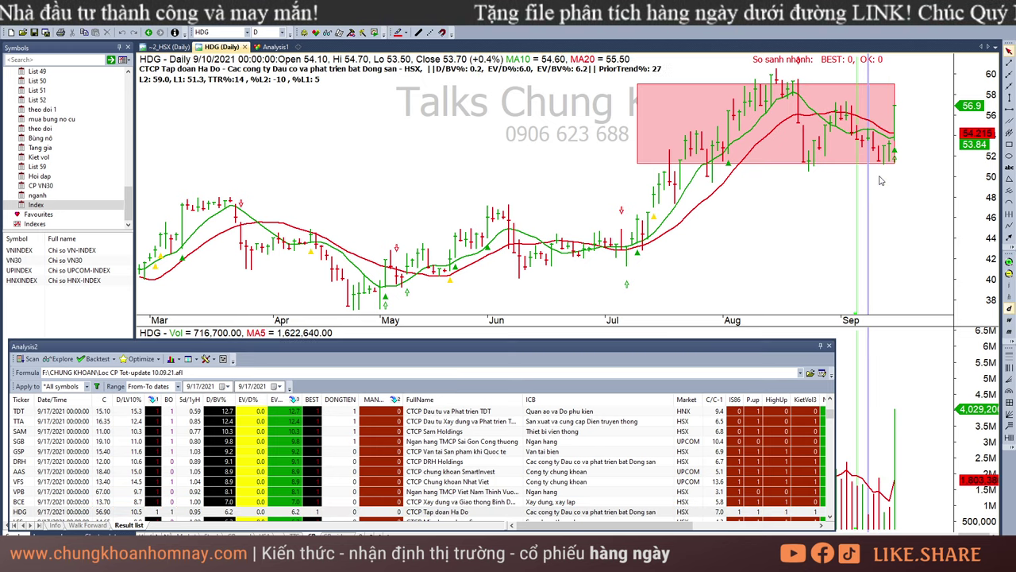
pyautogui.press('Left')
pyautogui.press('Left')
pyautogui.press('Right')
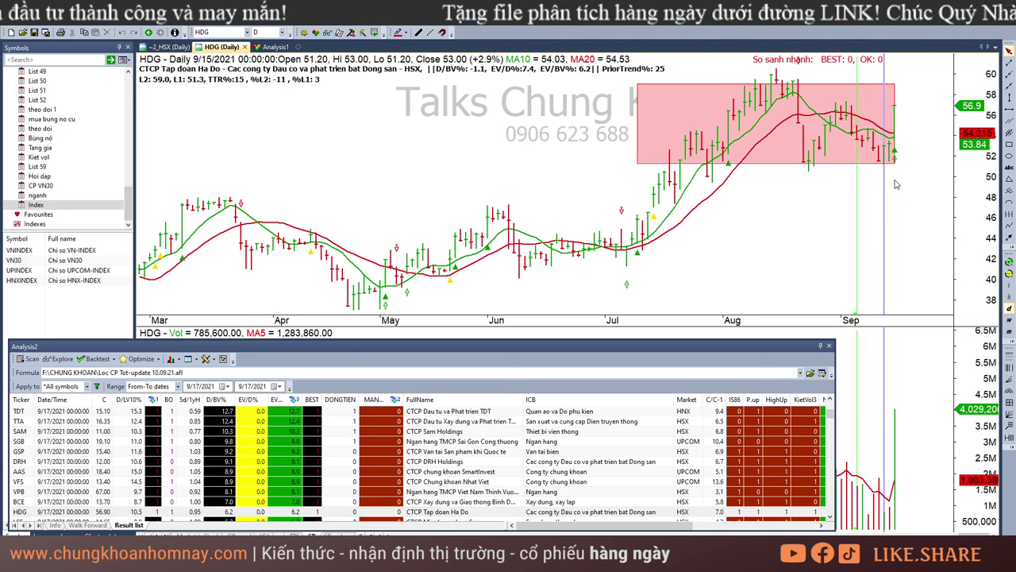
pyautogui.press('Right')
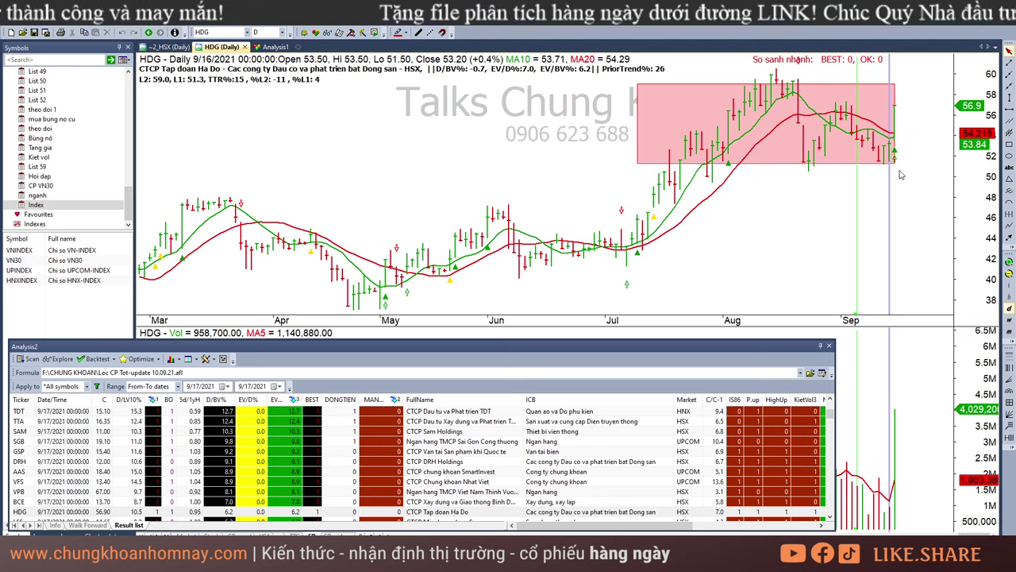
pyautogui.press('Right')
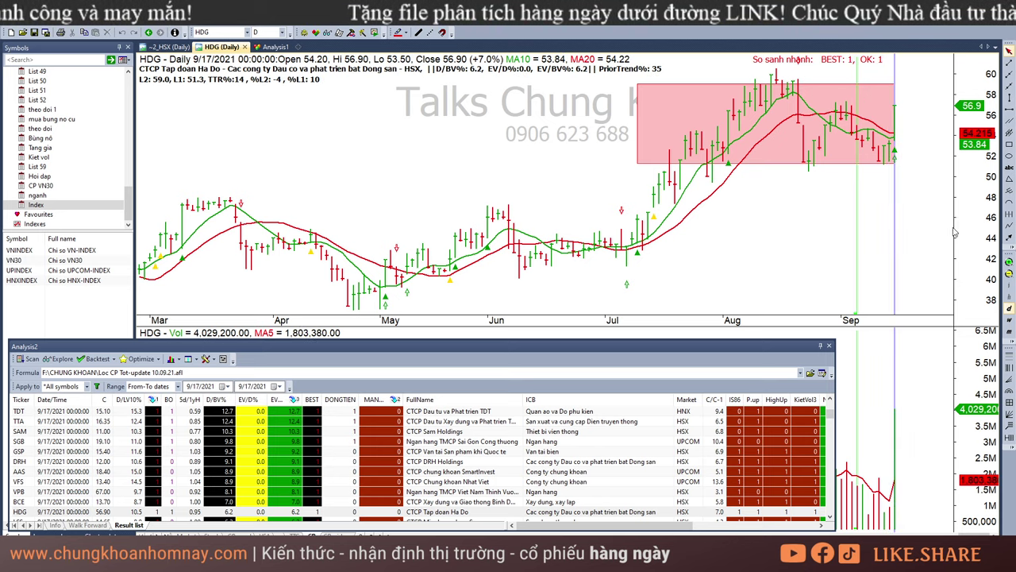
pyautogui.press('Right')
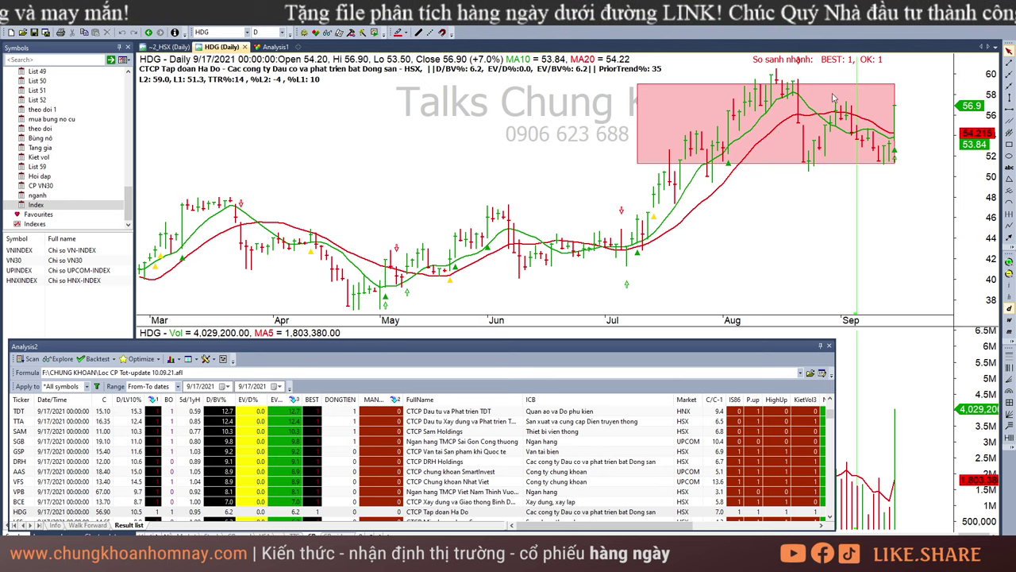
# Open the LSS and DBC charts and inspect each stock's 9/17/2021 bar against its shaded price zone.
pyautogui.click(317, 512)
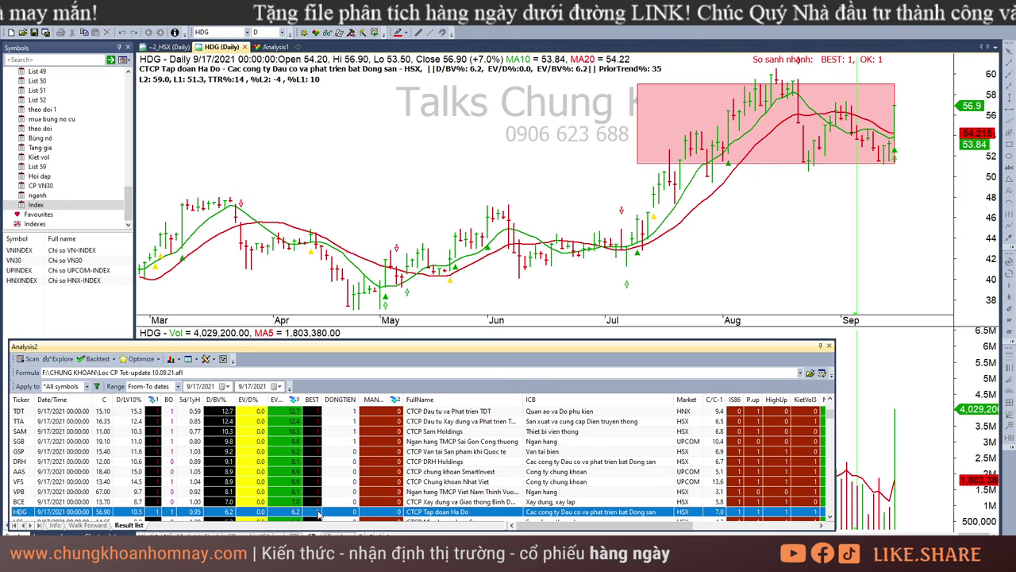
pyautogui.press('Down')
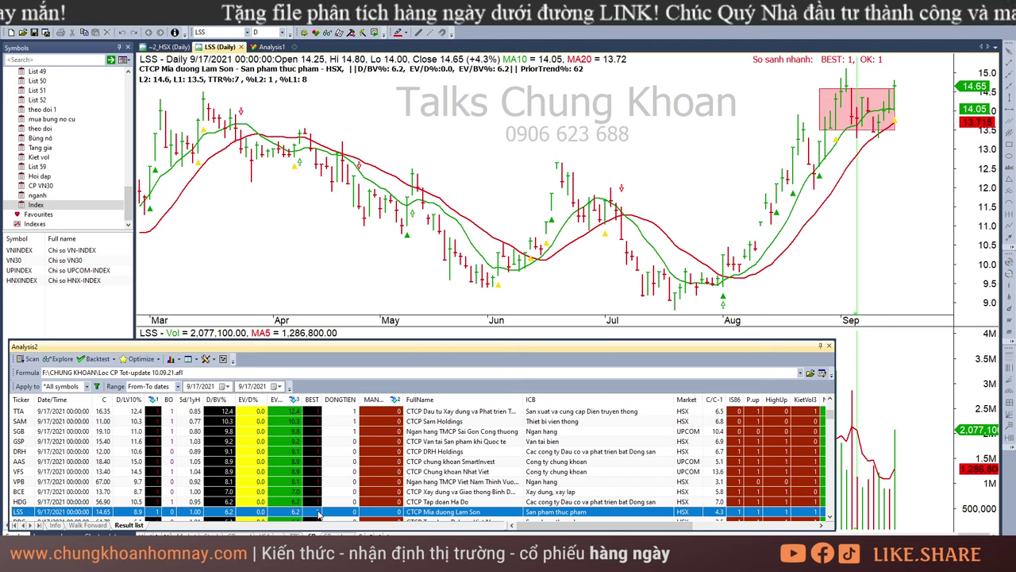
pyautogui.click(895, 82)
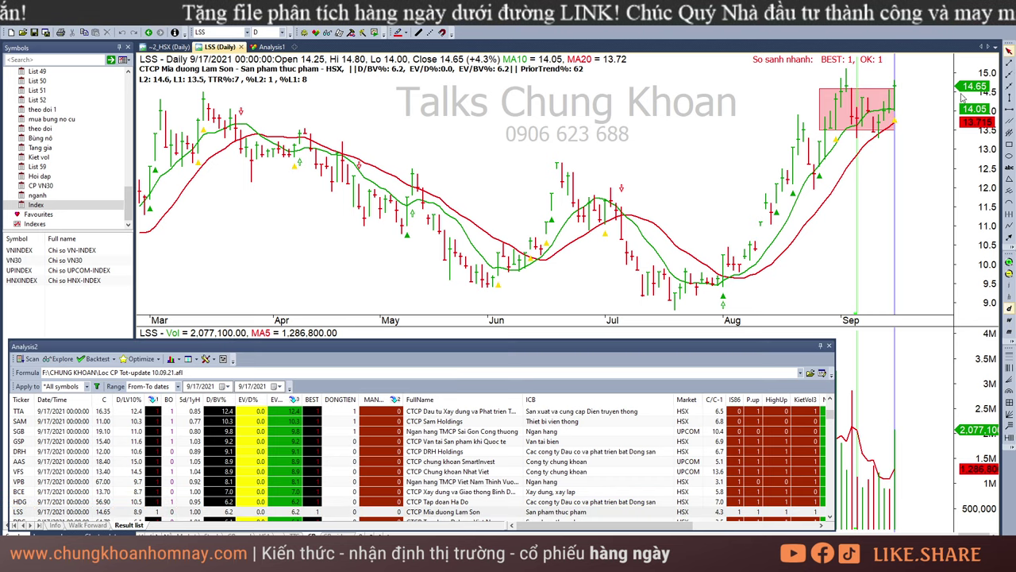
pyautogui.click(230, 516)
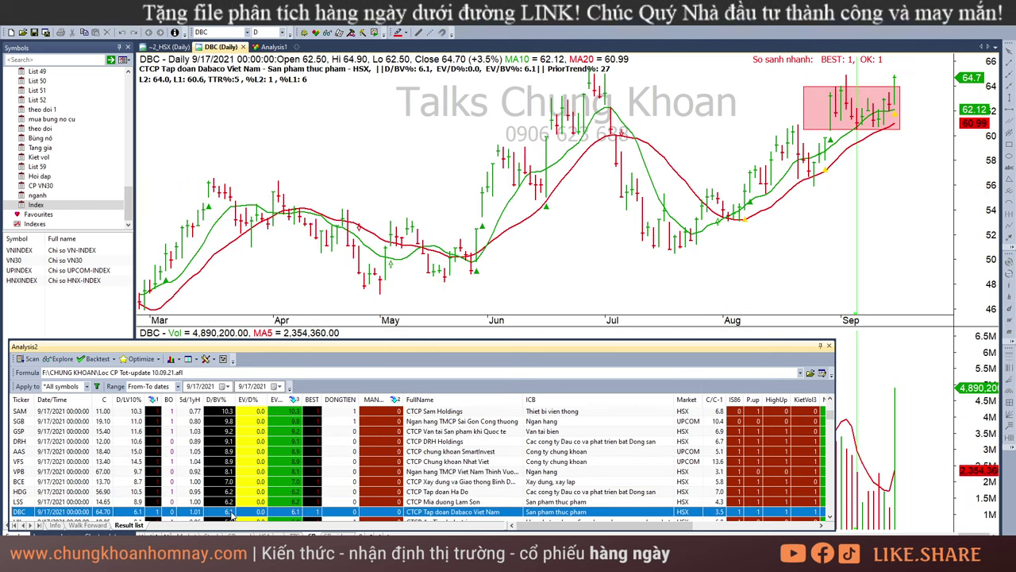
pyautogui.click(893, 75)
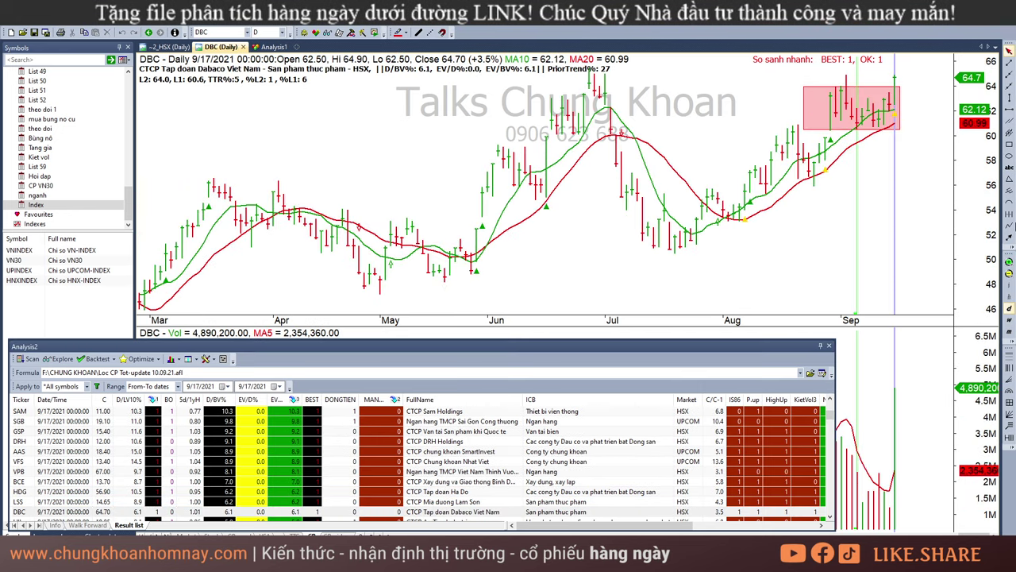
pyautogui.click(941, 188)
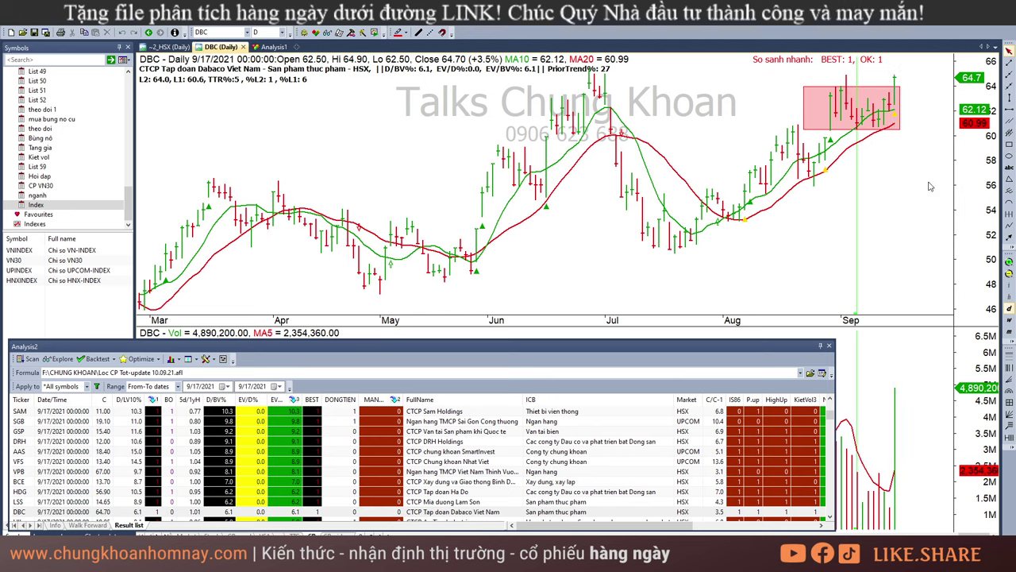
# Review the HII, TNA and PVP charts in turn and inspect PVP's 9/17/2021 volume bar.
pyautogui.click(270, 512)
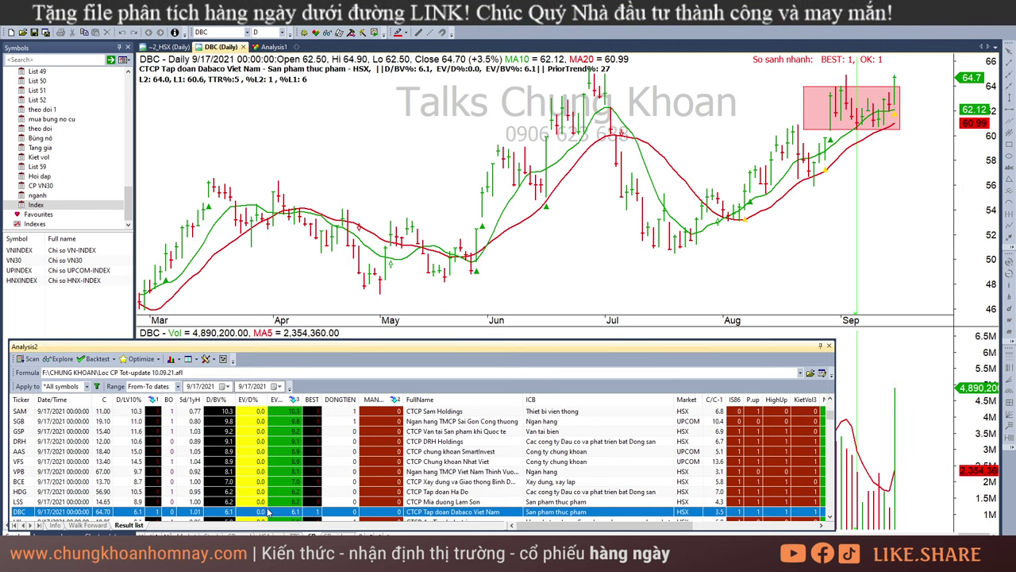
pyautogui.press('Down')
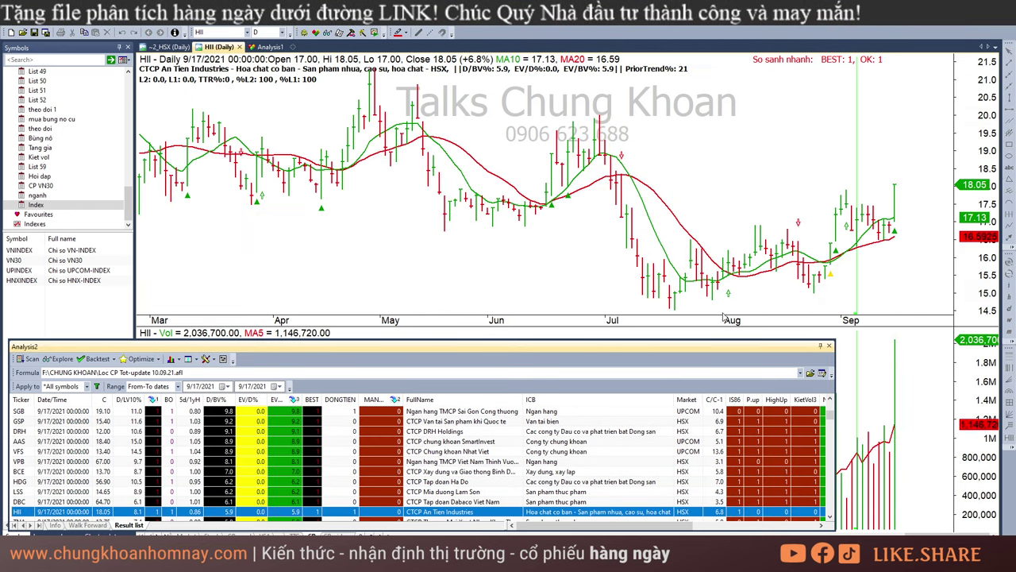
pyautogui.press('Down')
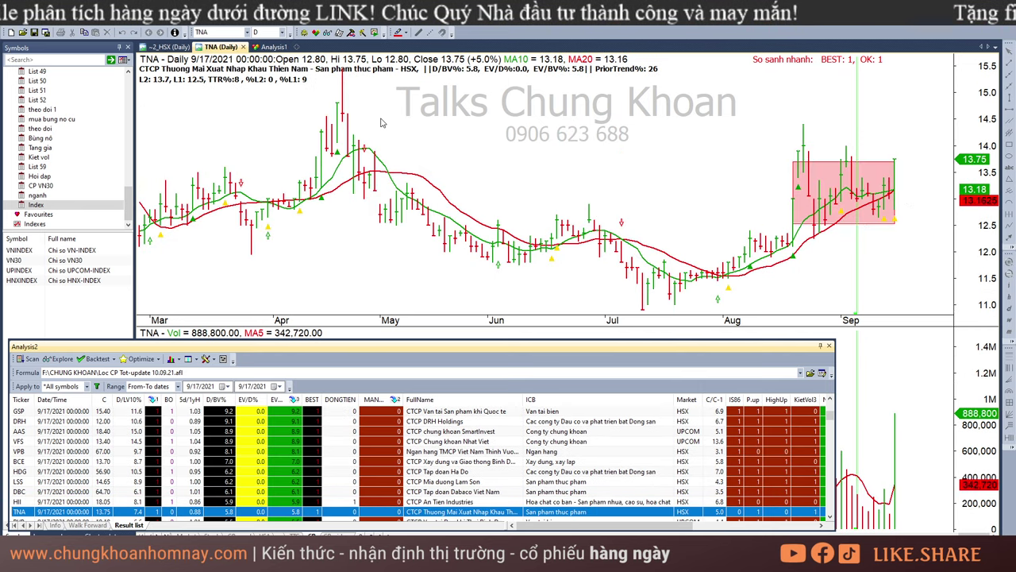
pyautogui.press('Down')
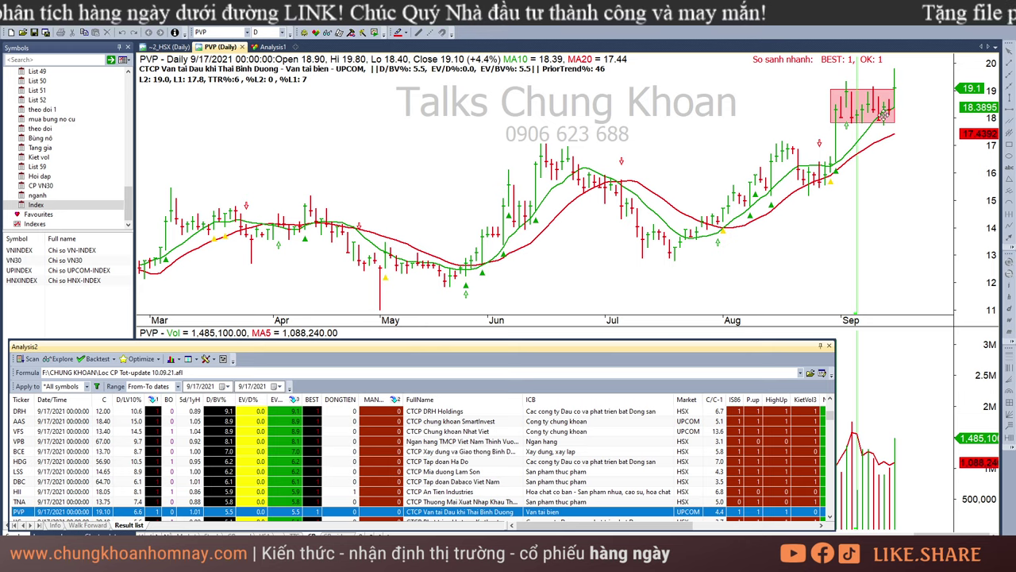
pyautogui.click(897, 443)
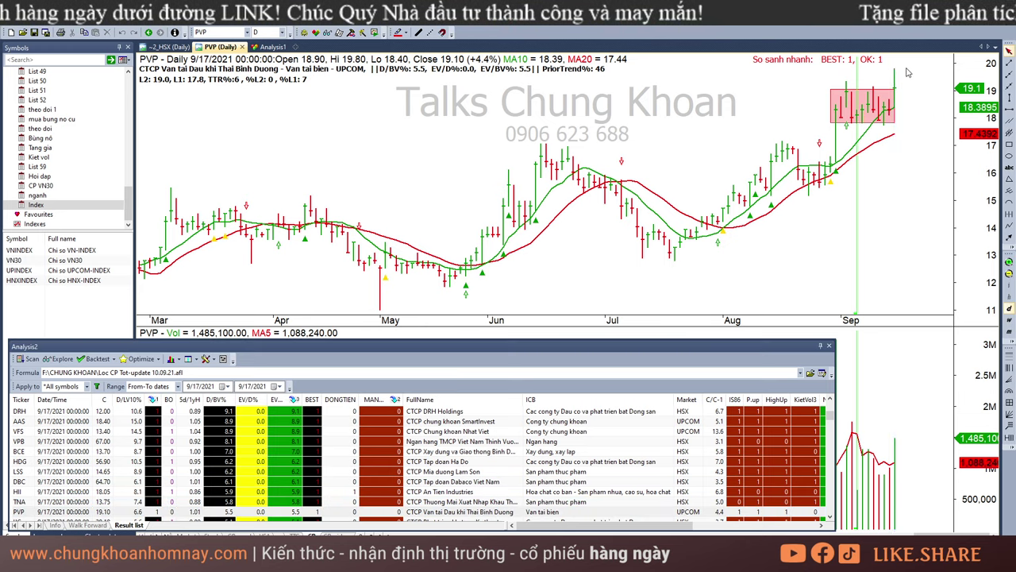
# Open the IJC and VDS charts in turn and inspect VDS's 9/17/2021 volume bar.
pyautogui.click(195, 511)
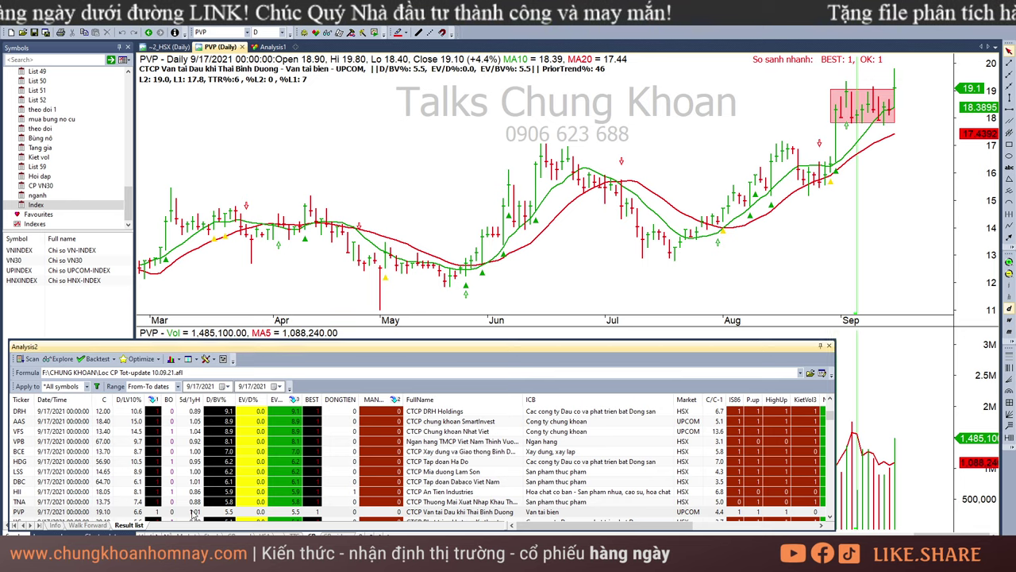
pyautogui.press('Down')
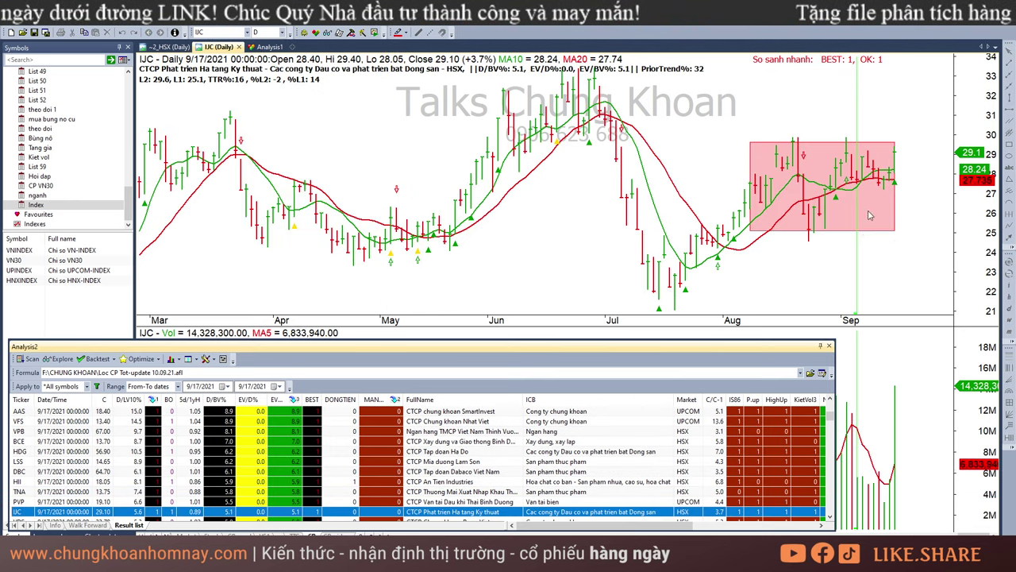
pyautogui.press('Down')
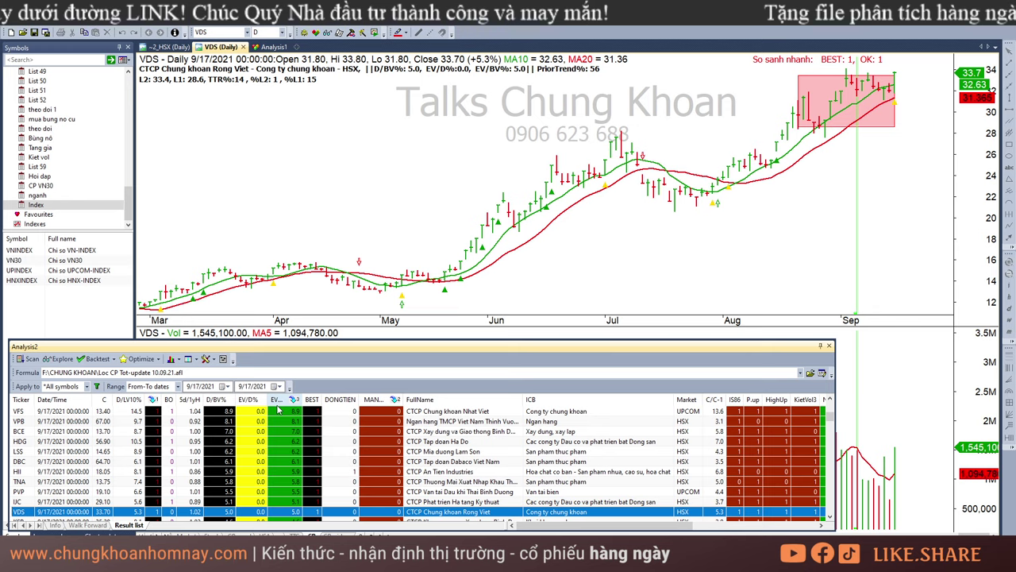
pyautogui.click(885, 470)
pyautogui.click(895, 466)
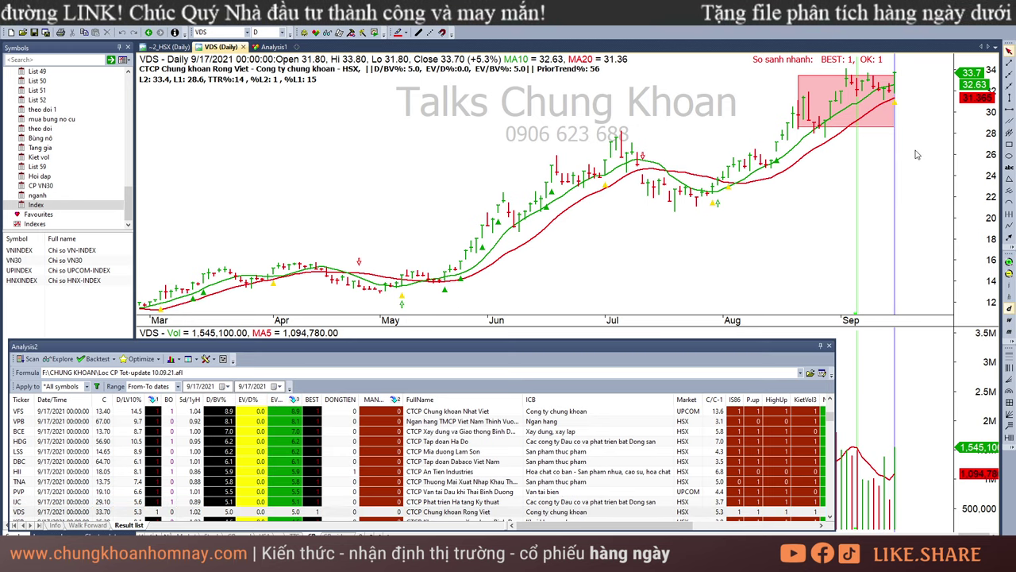
# Open the KSB chart and compare its 9/15/2021 and 9/17/2021 price and volume bars.
pyautogui.click(188, 518)
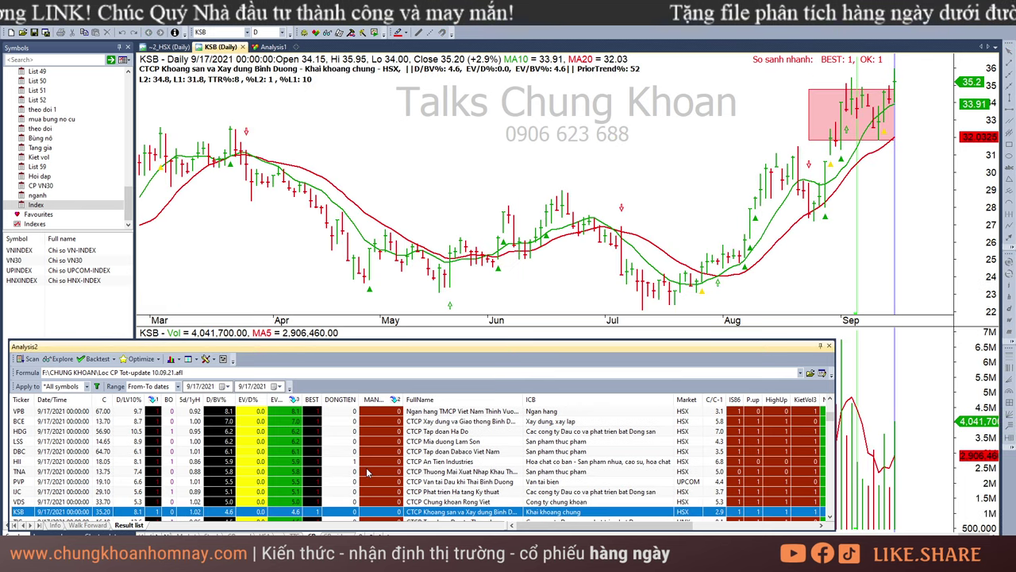
pyautogui.click(930, 137)
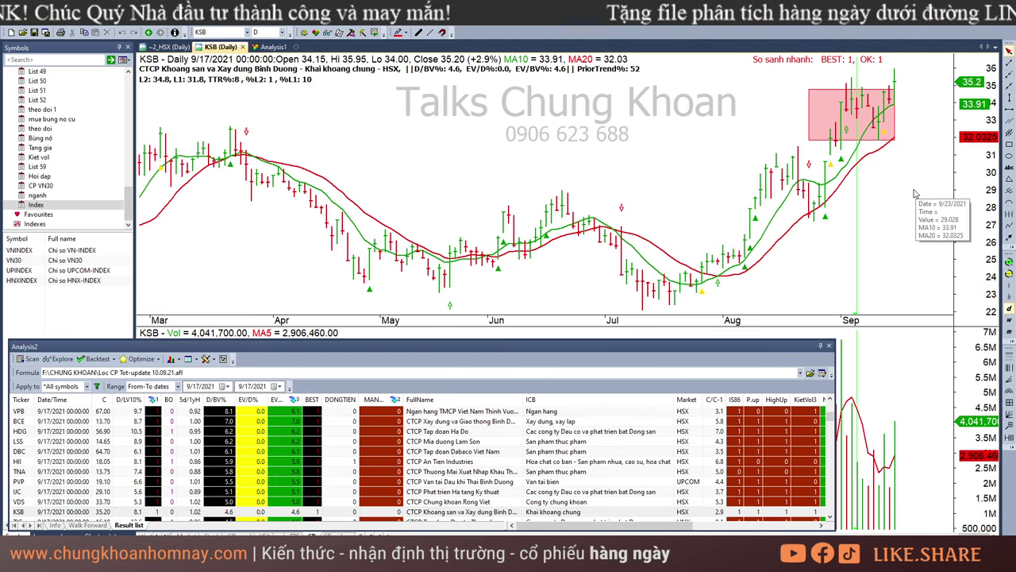
pyautogui.click(884, 168)
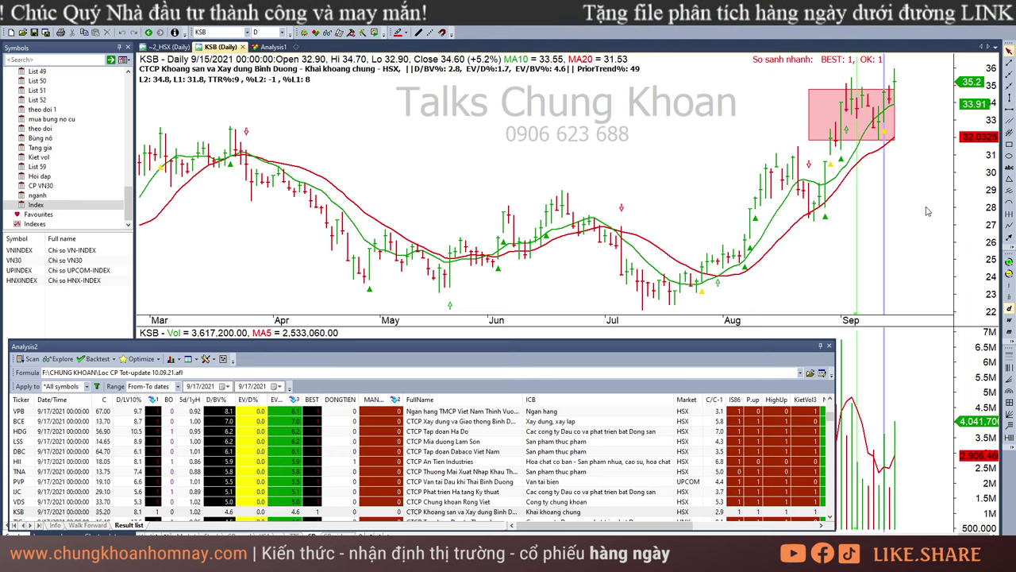
pyautogui.click(898, 429)
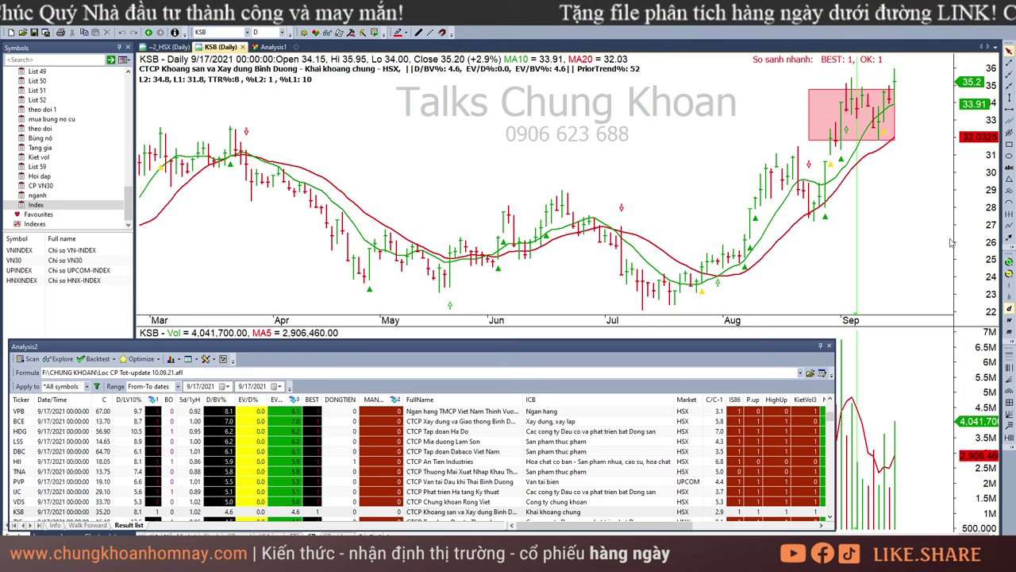
# Open the TIG chart and inspect its 9/8/2021, 9/14/2021 and 9/17/2021 price and volume bars.
pyautogui.click(343, 517)
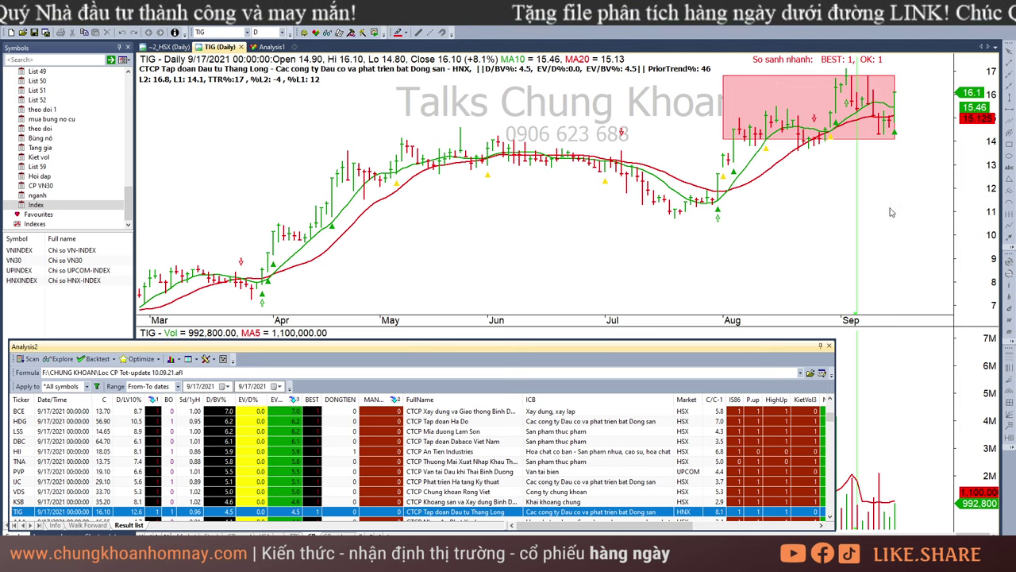
pyautogui.click(879, 182)
pyautogui.click(935, 175)
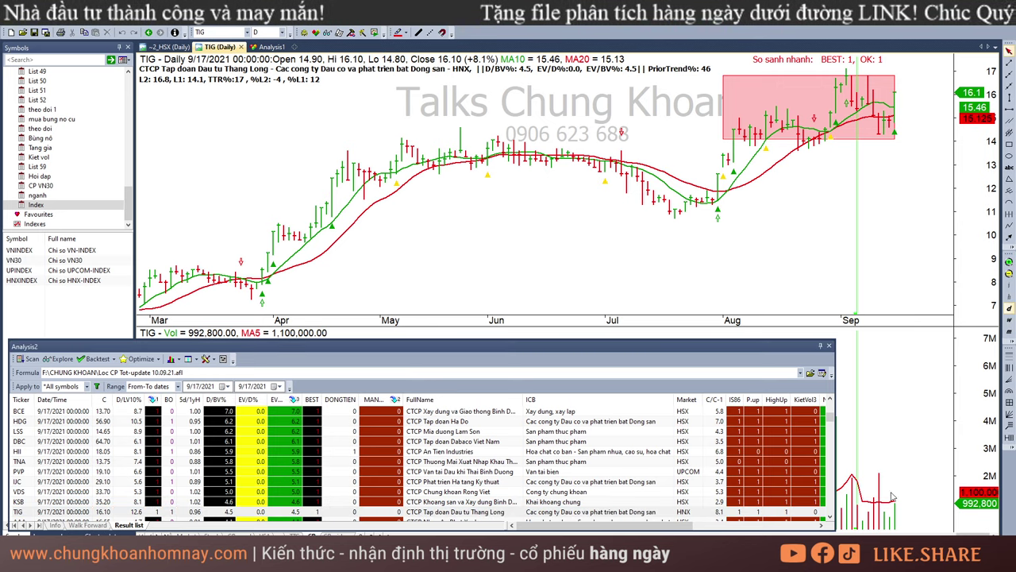
pyautogui.click(879, 208)
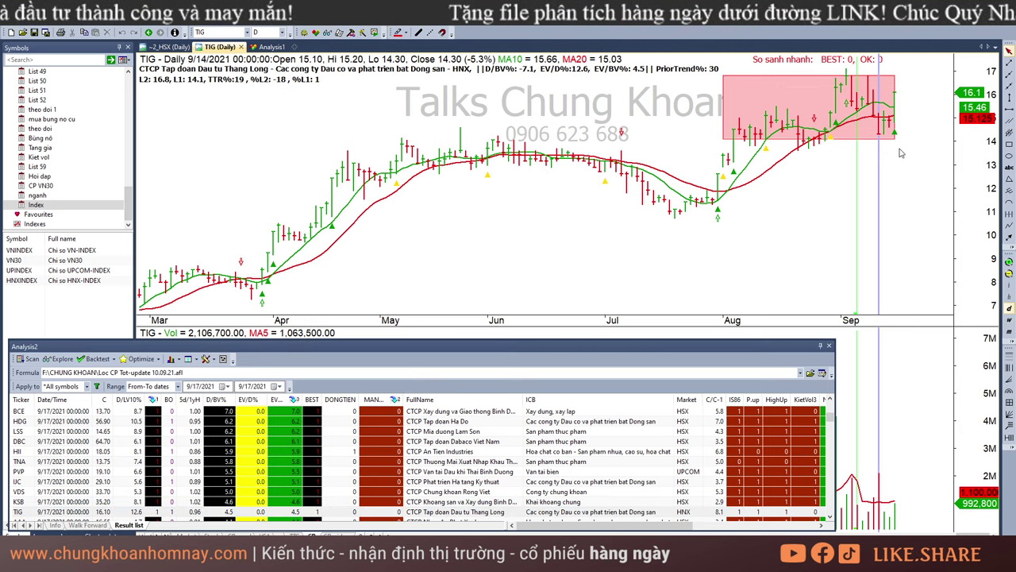
pyautogui.click(901, 153)
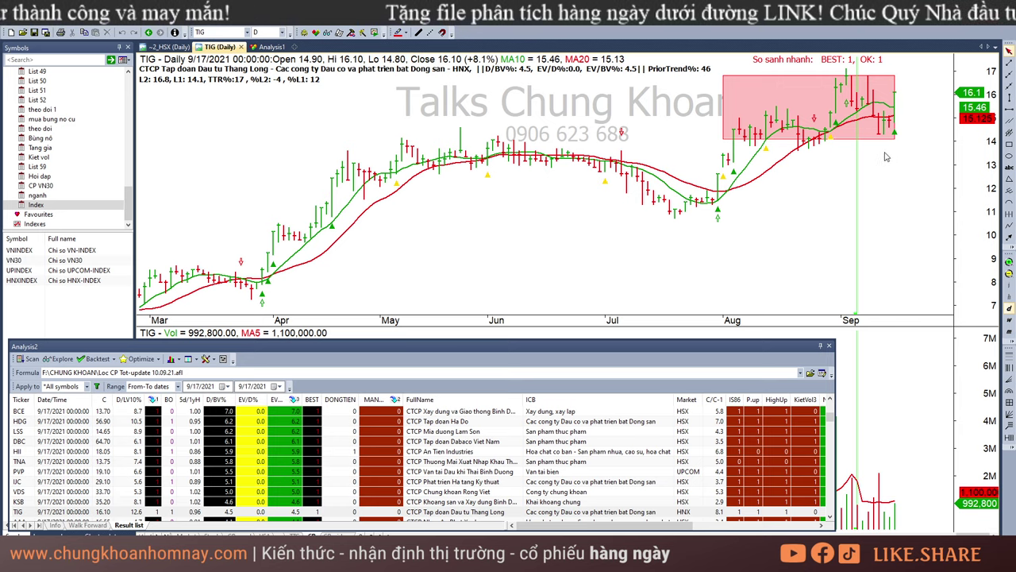
pyautogui.click(882, 156)
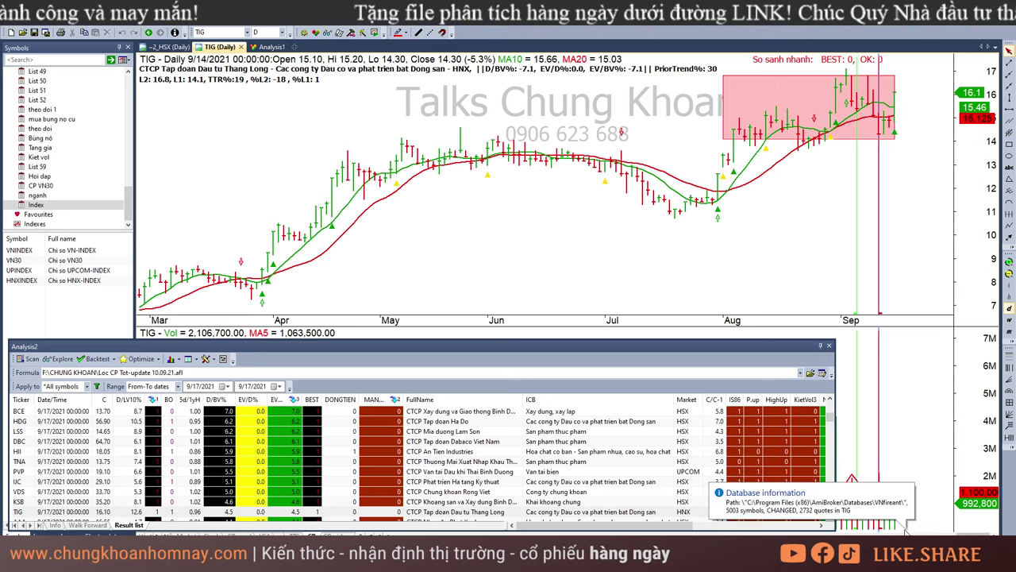
pyautogui.click(904, 529)
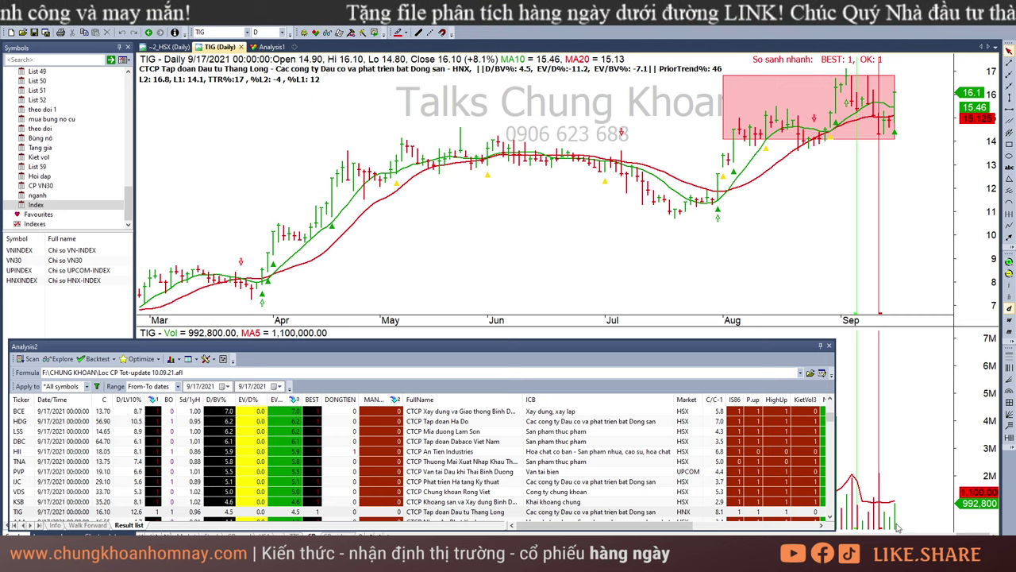
pyautogui.click(961, 151)
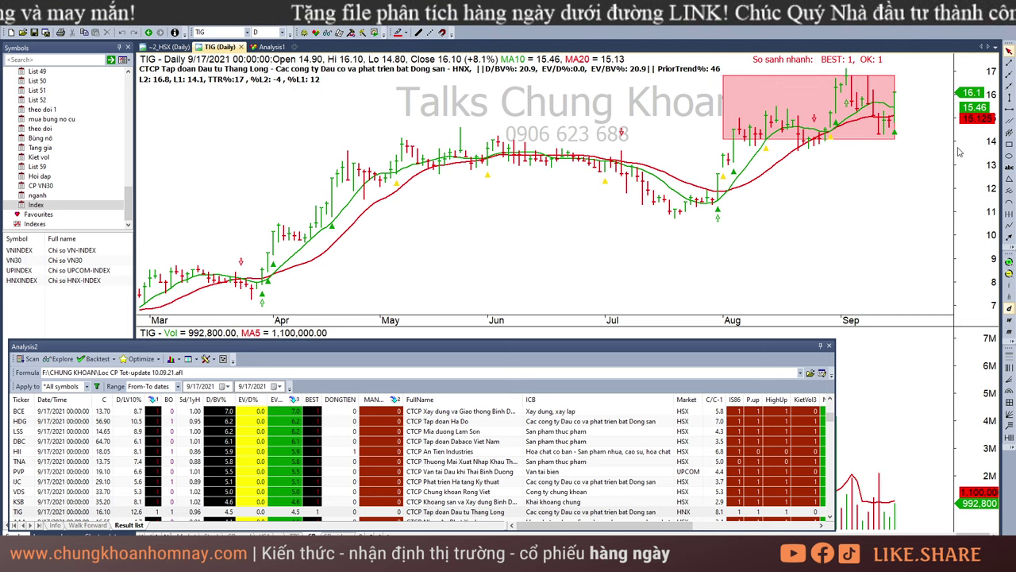
pyautogui.click(861, 148)
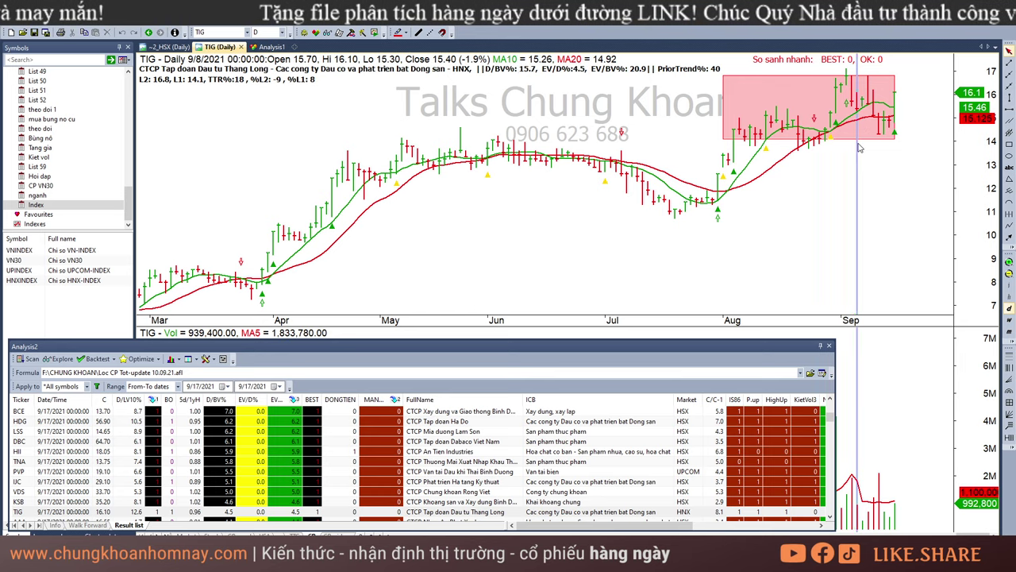
# Review the AAA, ILB and REE charts in turn and narrow the analysis window to uncover more of REE's volume chart.
pyautogui.click(313, 516)
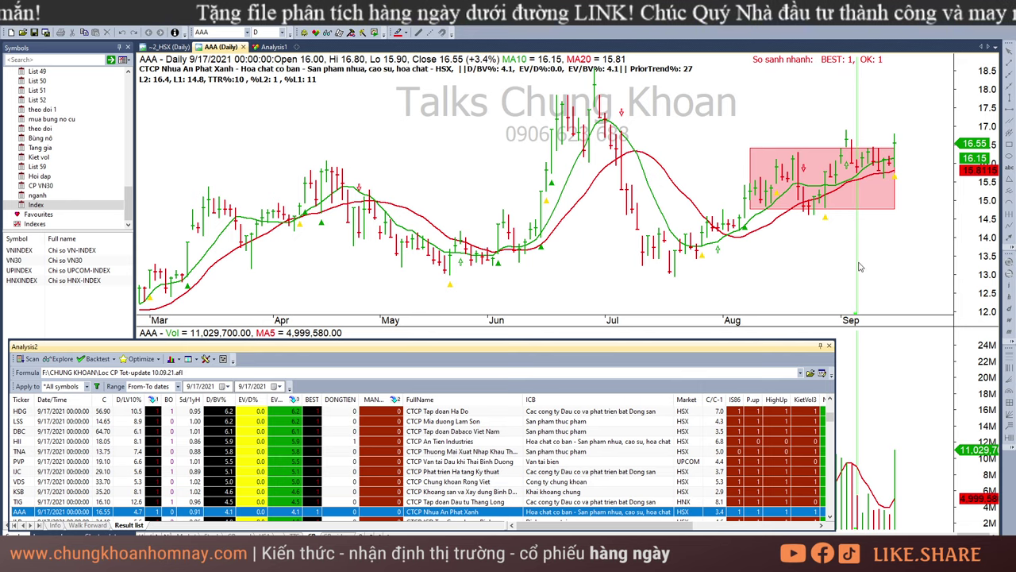
pyautogui.press('Down')
pyautogui.press('Down')
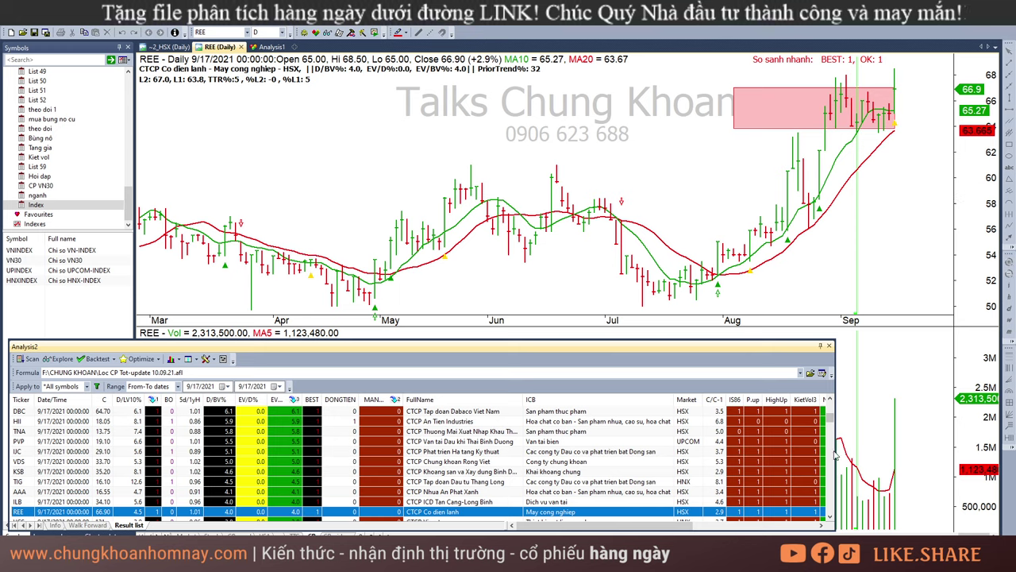
pyautogui.moveTo(835, 455); pyautogui.dragTo(775, 455)
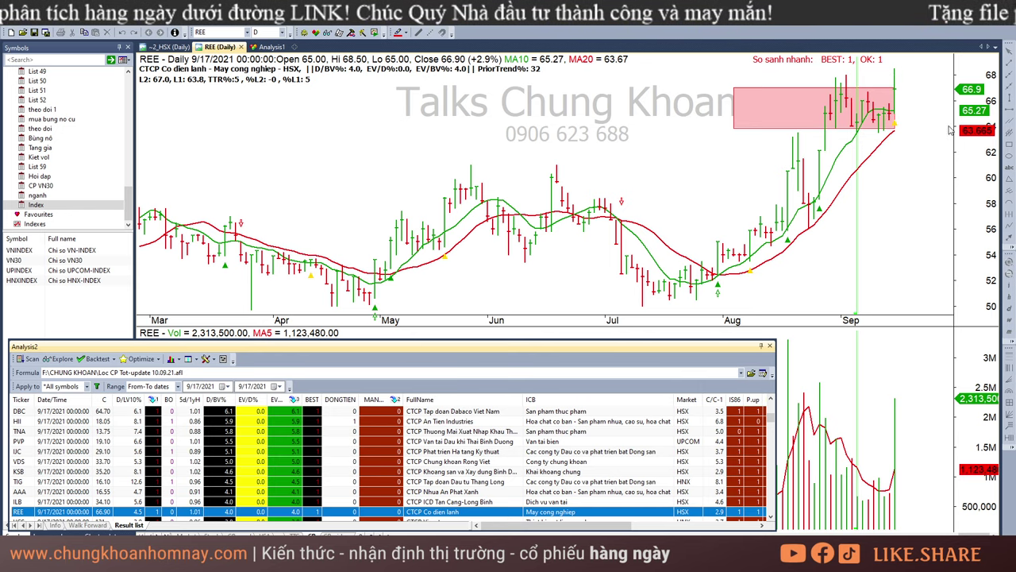
pyautogui.click(739, 283)
# Open the VCS and VND charts and inspect each stock's 9/17/2021 price and volume bar.
pyautogui.click(408, 520)
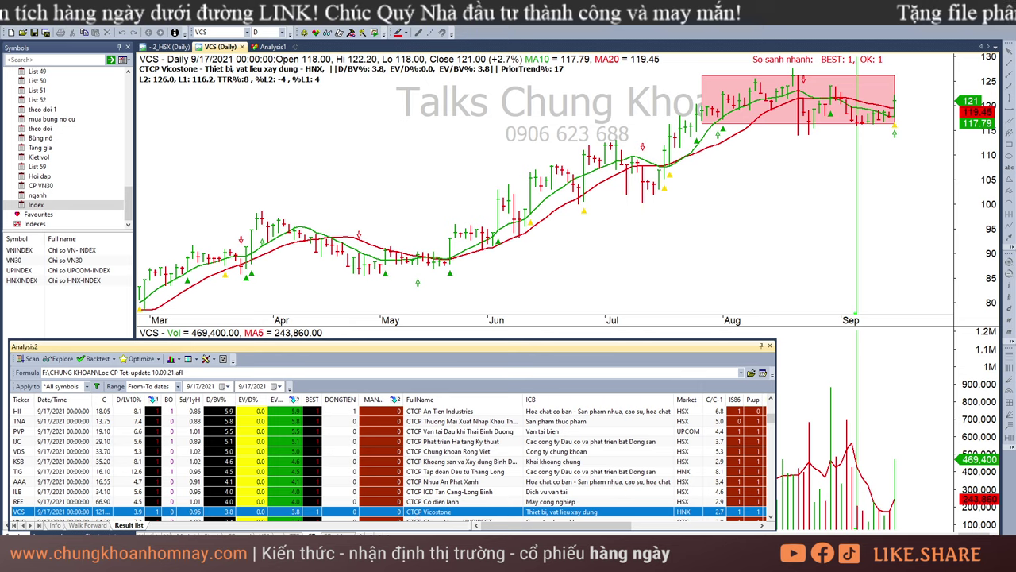
pyautogui.click(926, 221)
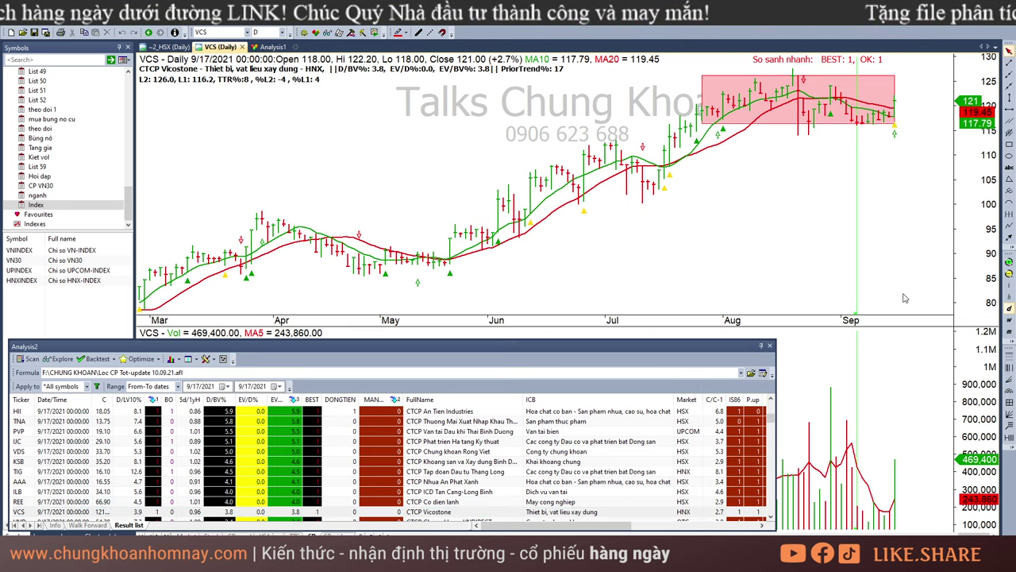
pyautogui.click(174, 516)
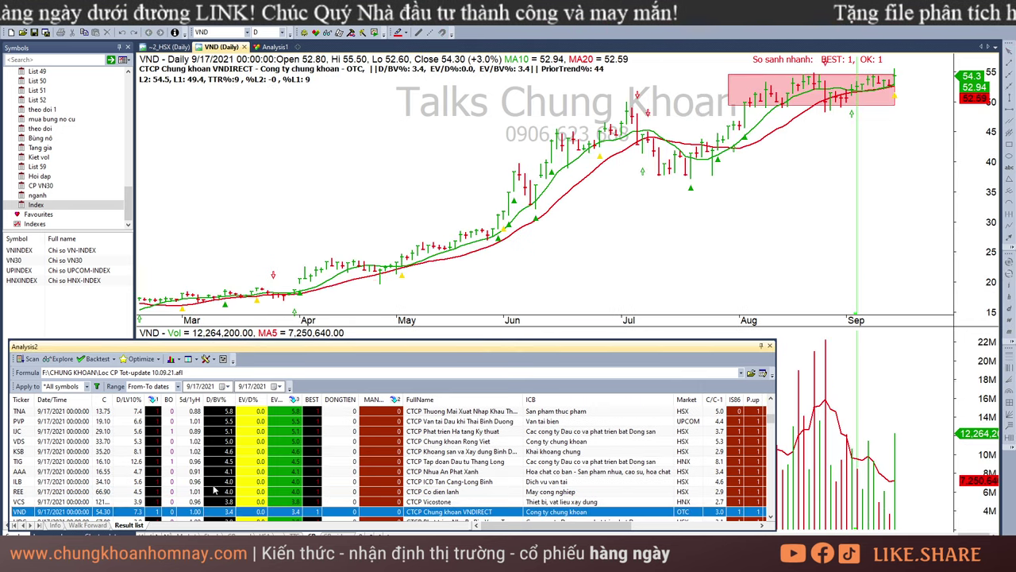
pyautogui.click(902, 135)
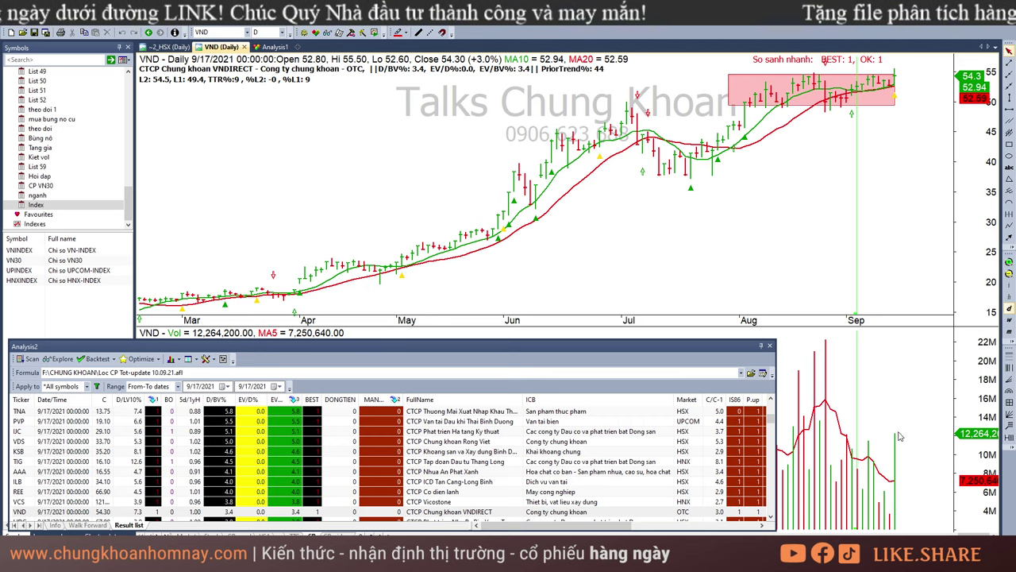
# Review the HDC, TVS and ORS charts in turn, checking the latest bar against the shaded price zone.
pyautogui.click(124, 520)
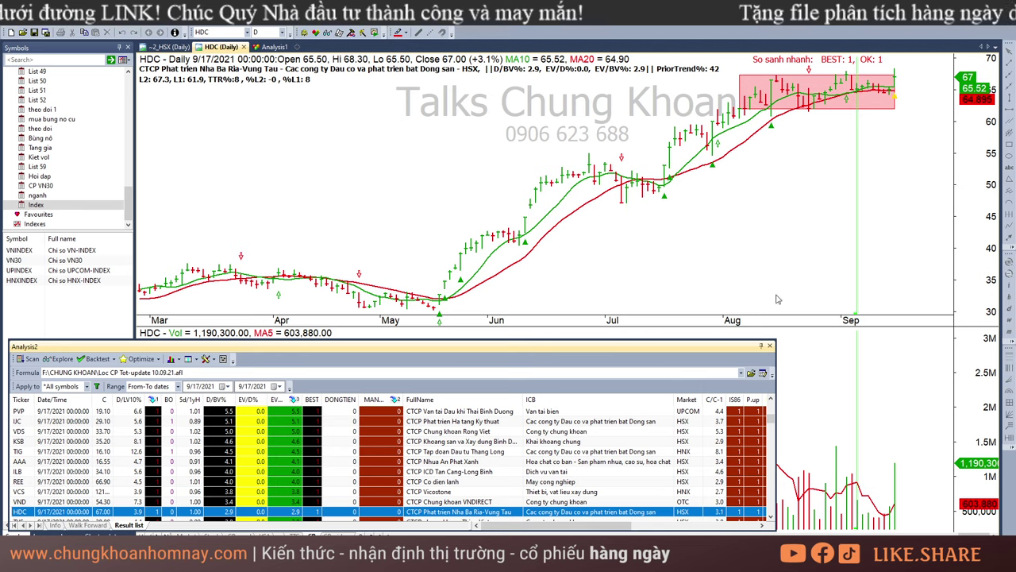
pyautogui.click(123, 518)
pyautogui.click(913, 157)
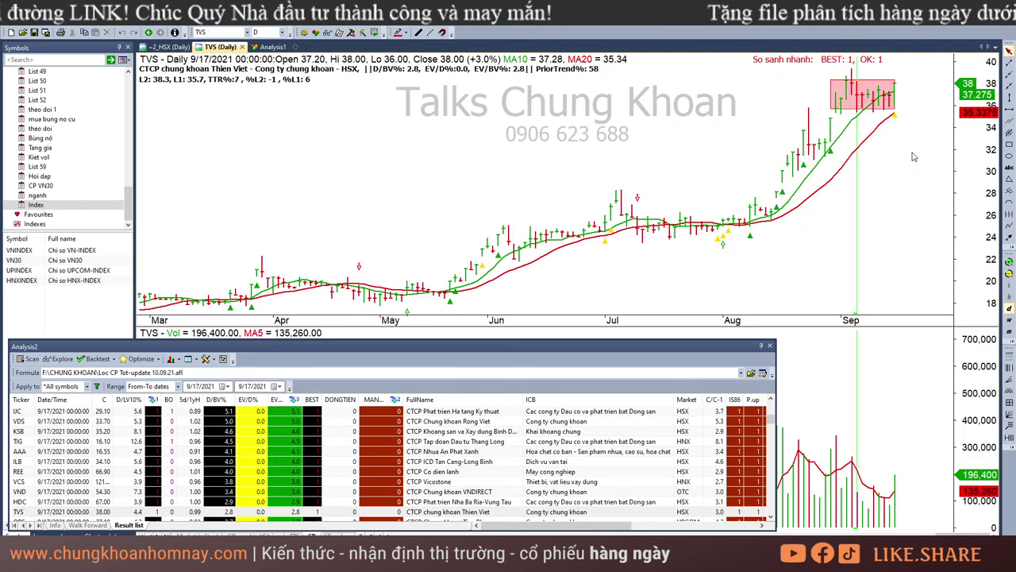
pyautogui.click(223, 518)
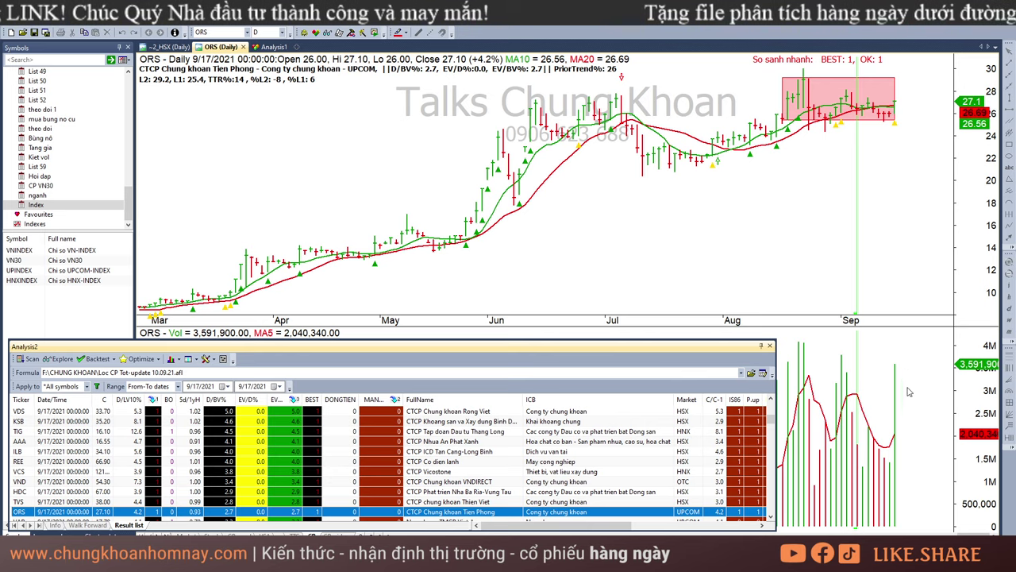
# Browse the bank stocks VAB, EIB and BVB in the results and return to the VAB chart.
pyautogui.press('Down')
pyautogui.press('Down')
pyautogui.press('Down')
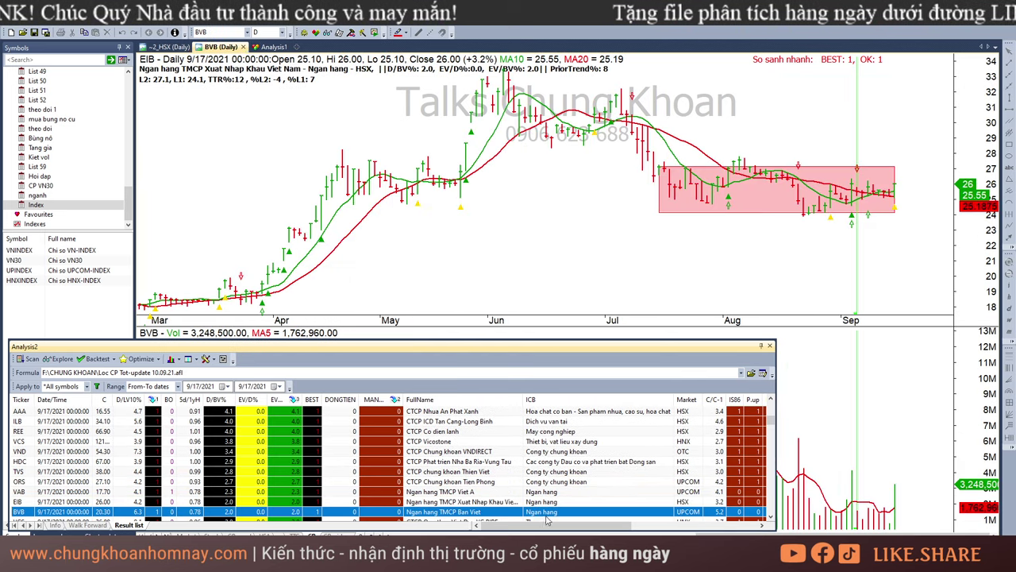
pyautogui.press('Up')
pyautogui.press('Up')
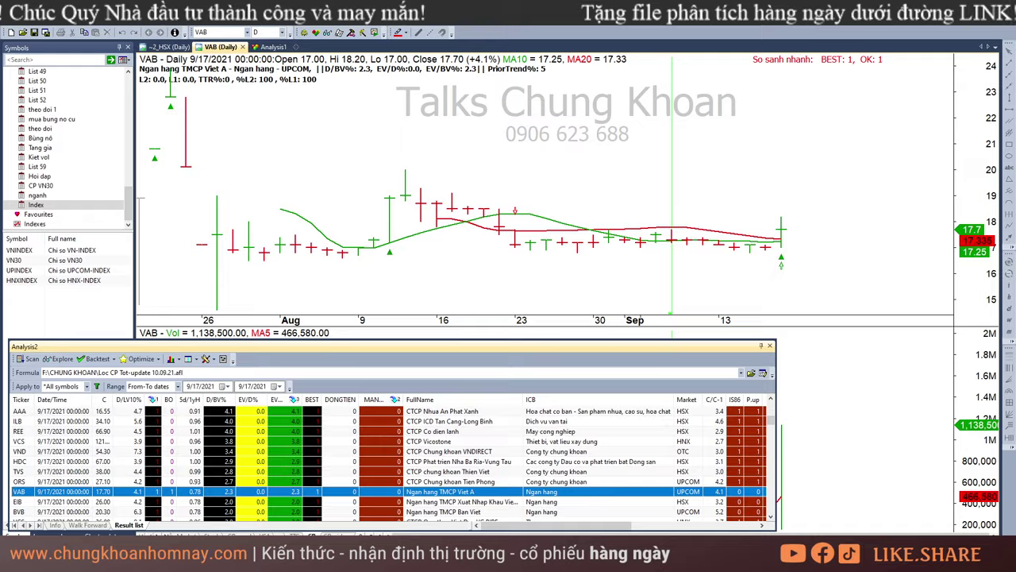
# Switch to the PDF report and select "danh sách các cổ phiếu yêu cầu" in item 3 of section V.
pyautogui.hotkey('alt', 'Tab')
pyautogui.scroll(-15, 517, 243)
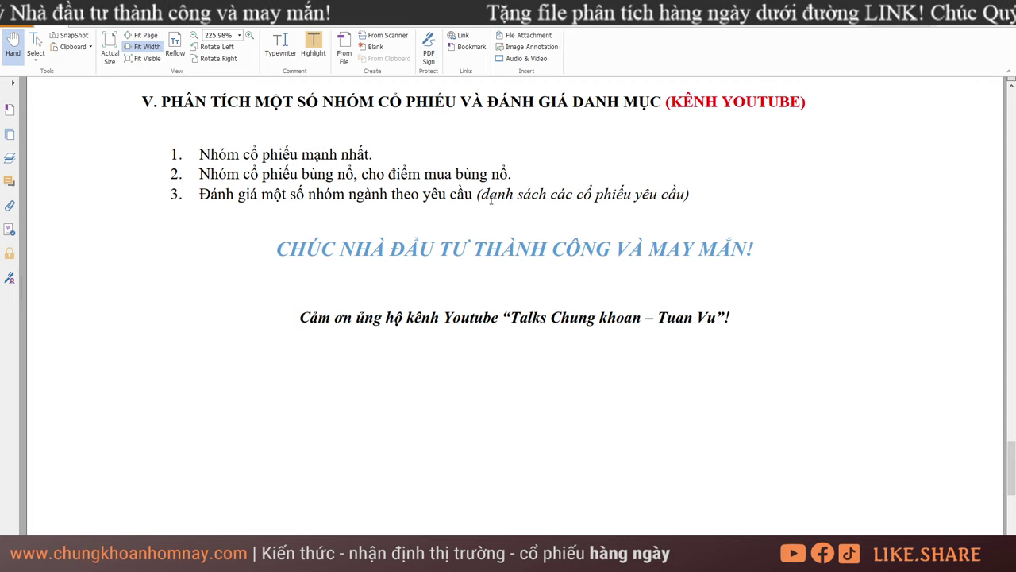
pyautogui.moveTo(481, 193); pyautogui.dragTo(689, 193)
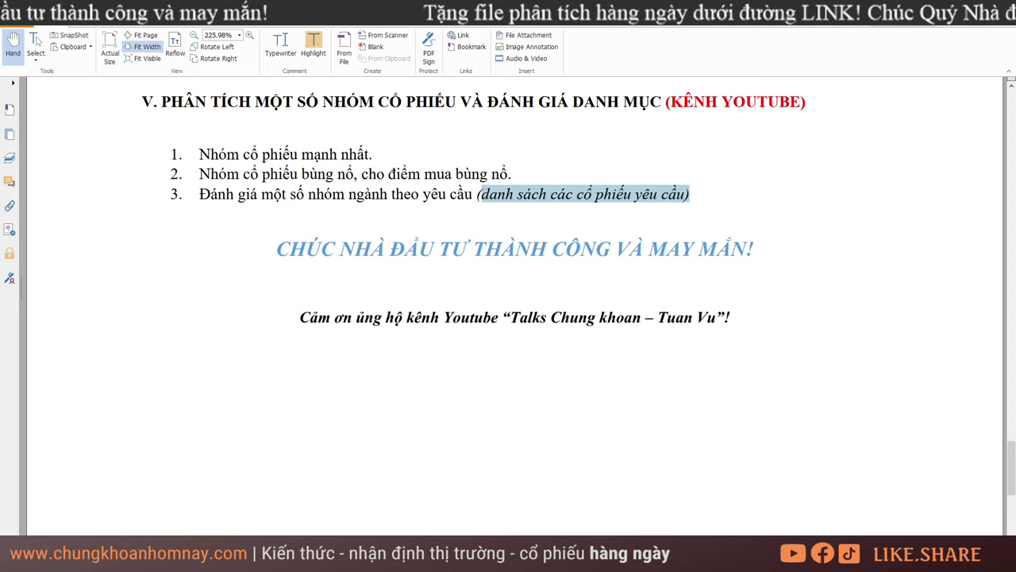
# Switch to the Excel list of requested stocks and look through the ticker codes under Mã CP.
pyautogui.moveTo(185, 556)
pyautogui.click(279, 502)
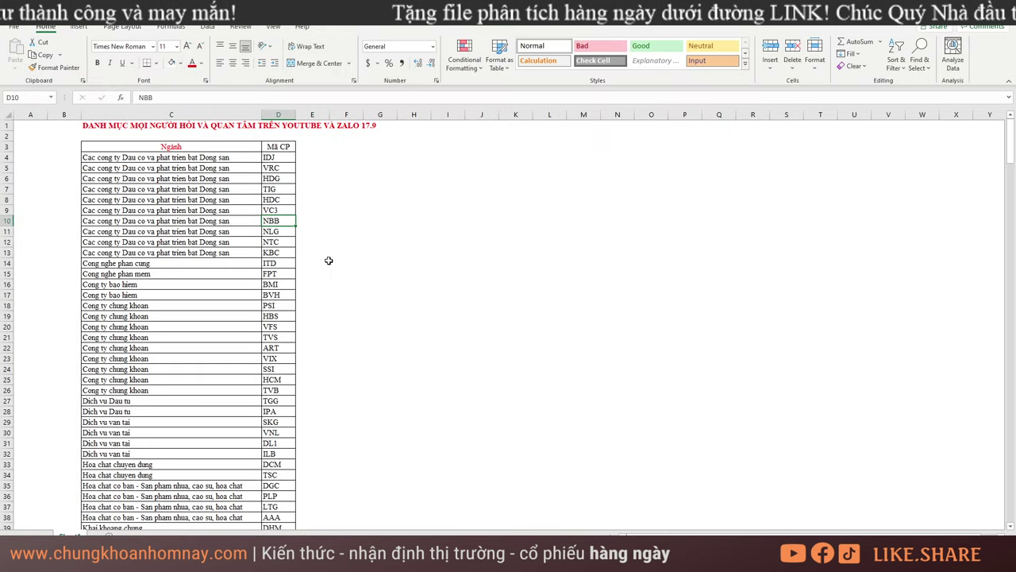
pyautogui.moveTo(282, 155); pyautogui.dragTo(292, 396)
pyautogui.scroll(-20, 286, 341)
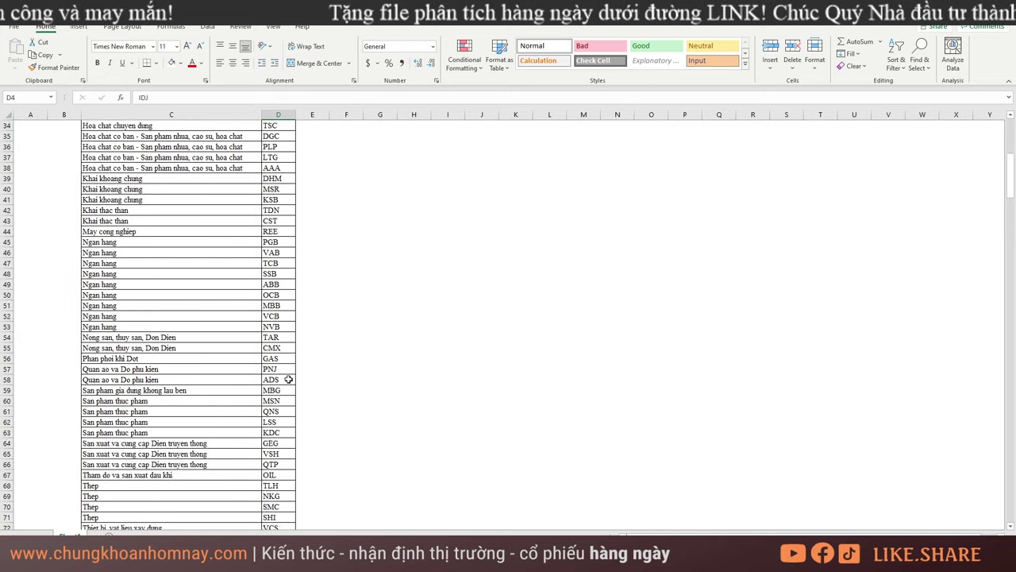
pyautogui.scroll(11, 286, 342)
pyautogui.scroll(9, 287, 340)
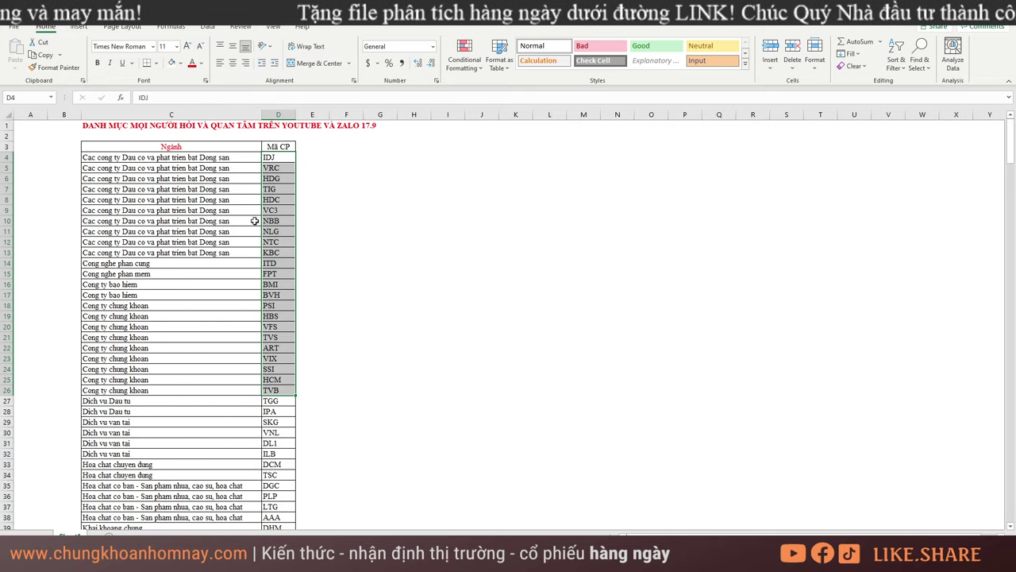
# Select the title of the 17.9 requested-stock list, followed by the ticker codes from IDJ to ITD.
pyautogui.click(158, 127)
pyautogui.moveTo(159, 127); pyautogui.dragTo(378, 131)
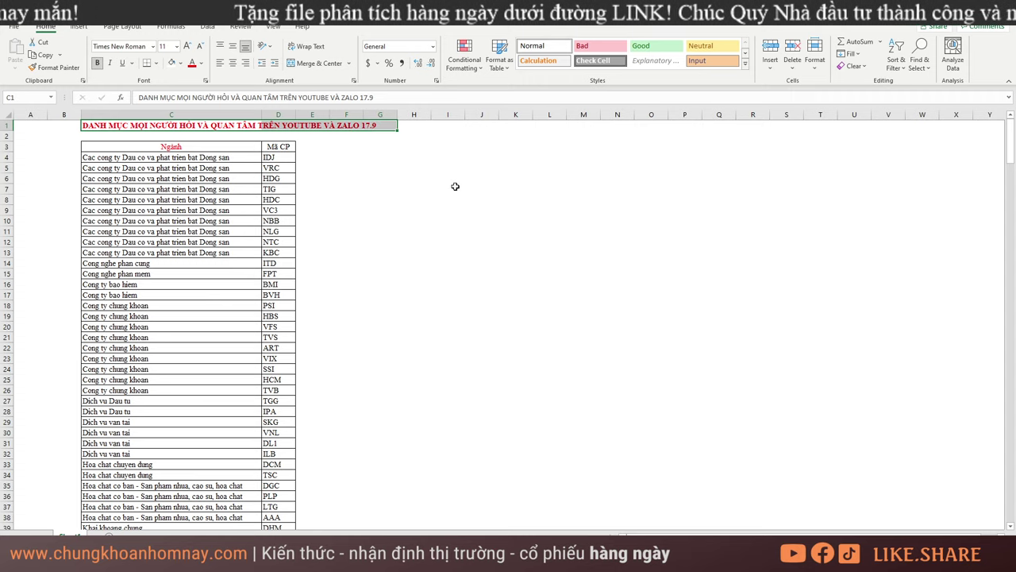
pyautogui.moveTo(285, 157); pyautogui.dragTo(287, 259)
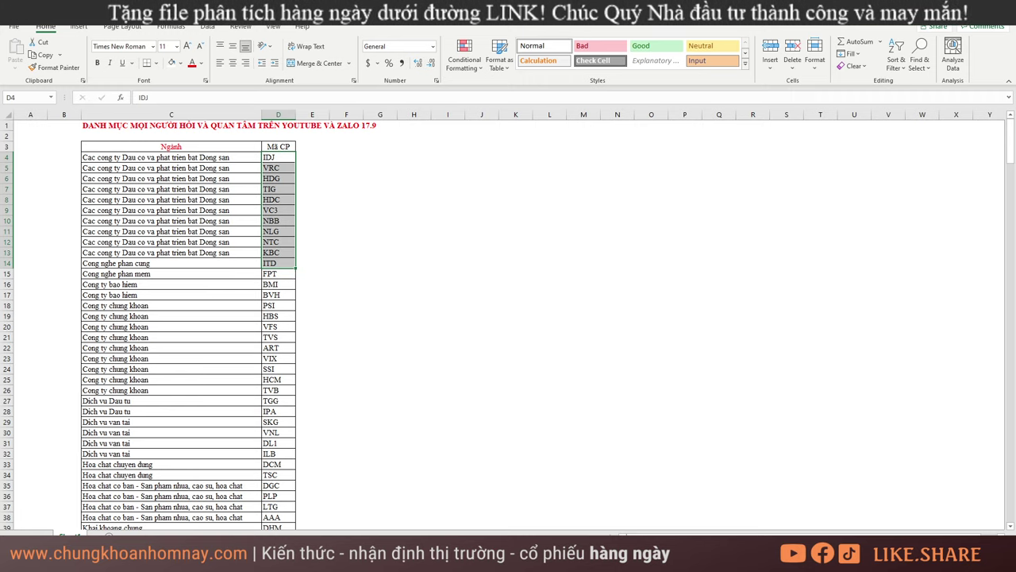
# Switch to the YouTube channel page, open its latest market commentary video and look through the viewer comments.
pyautogui.hotkey('alt', 'Tab')
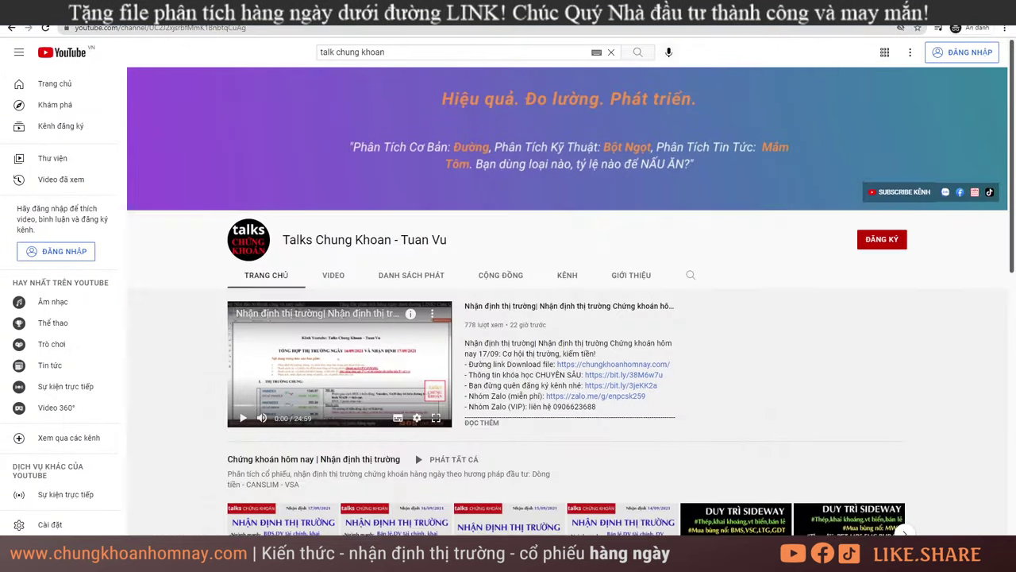
pyautogui.scroll(-4, 509, 318)
pyautogui.click(289, 163)
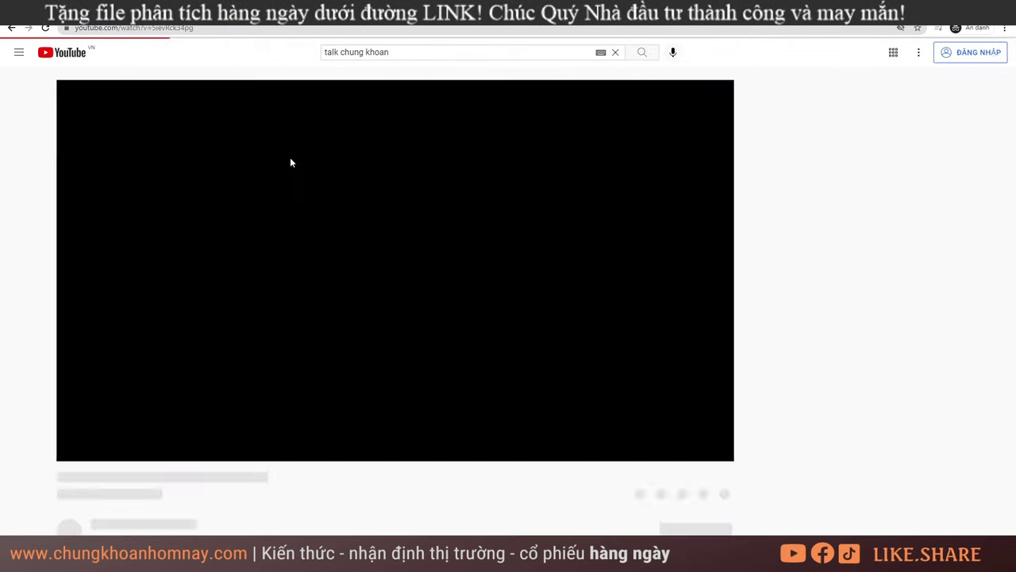
pyautogui.scroll(-6, 333, 267)
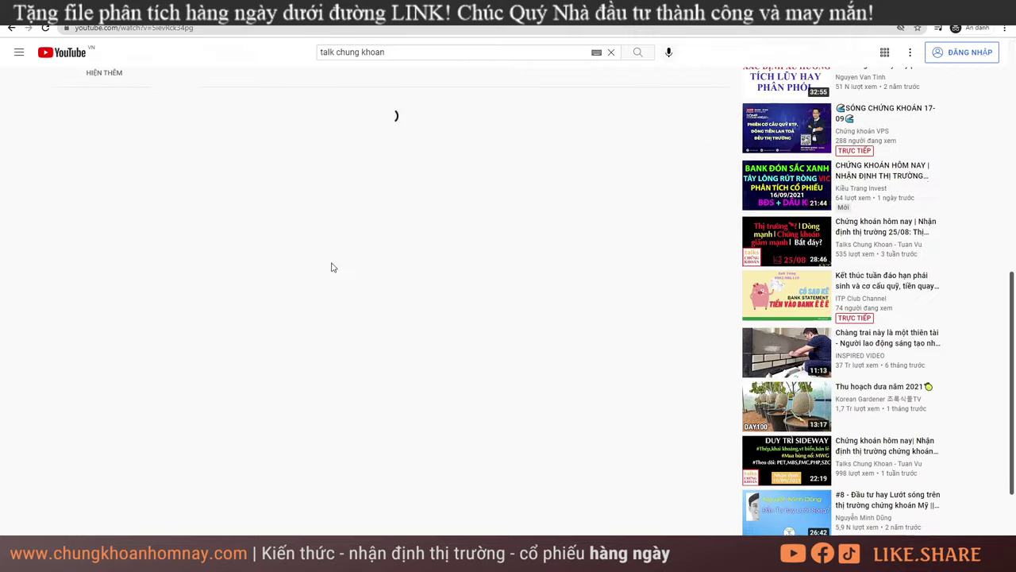
pyautogui.scroll(-2, 225, 293)
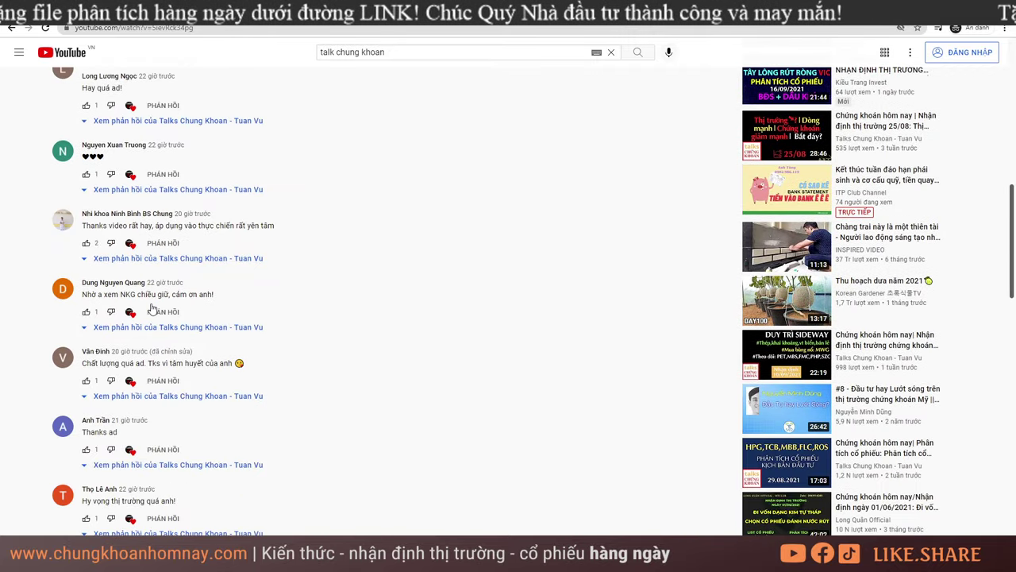
pyautogui.scroll(8, 342, 265)
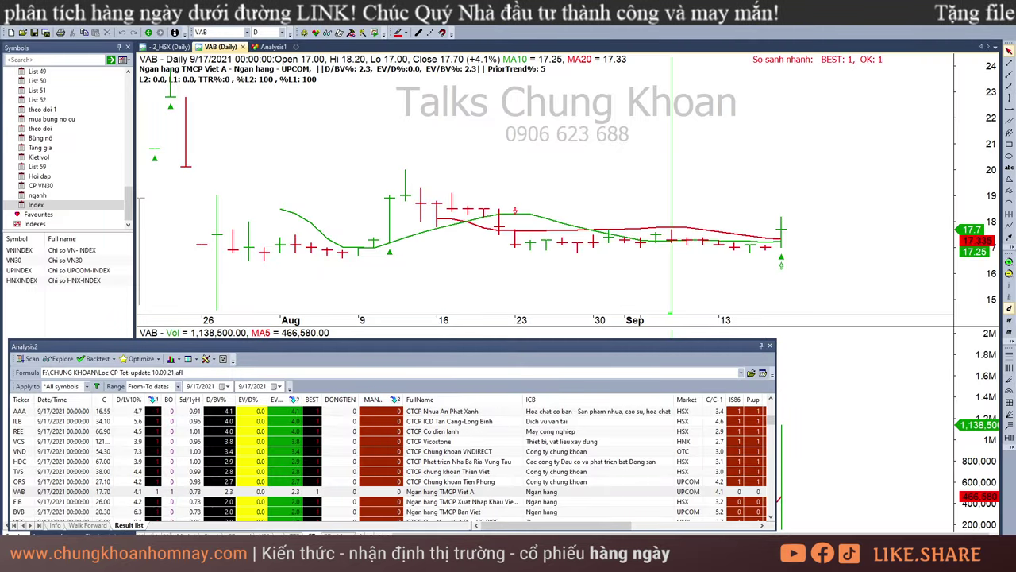
# Switch back to the Excel list of requested stocks and make cell E4 reference the IDJ ticker in D4.
pyautogui.moveTo(190, 556)
pyautogui.click(254, 504)
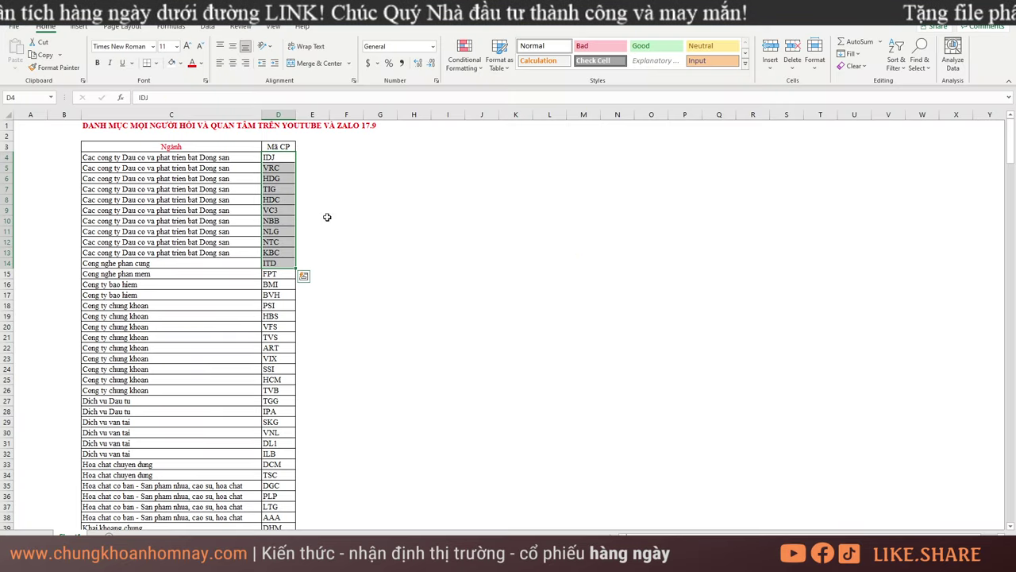
pyautogui.click(316, 158)
pyautogui.write('=')
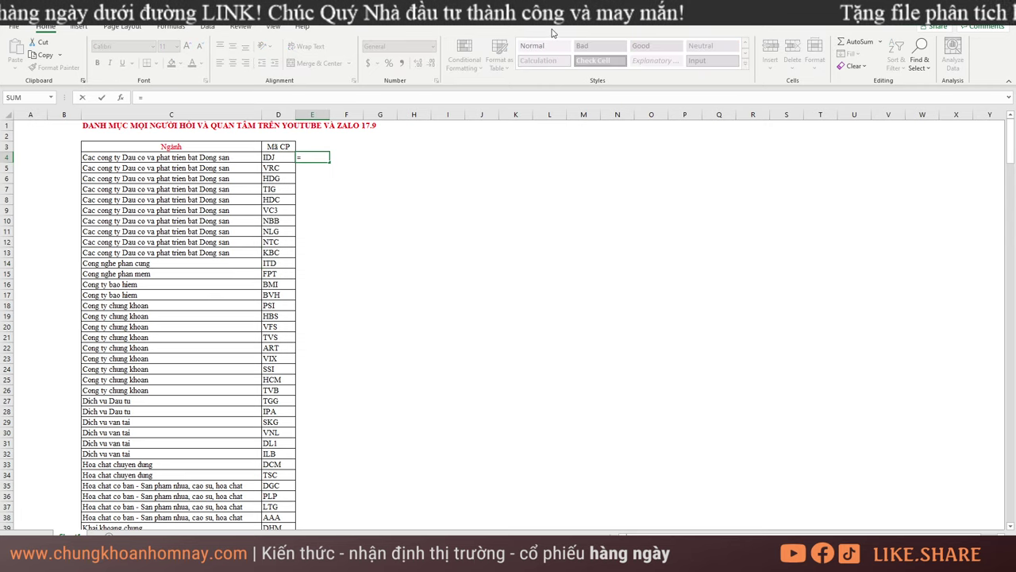
pyautogui.press('Left')
pyautogui.press('Return')
# Enter the formula =E4&","&D5 in cell E5 to join the first two tickers with a comma.
pyautogui.write('=')
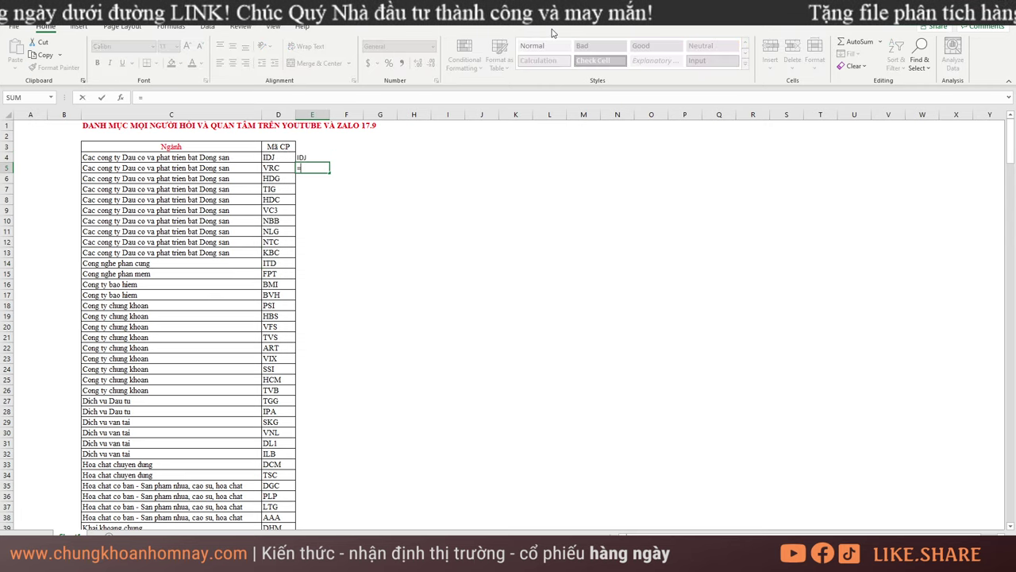
pyautogui.press('Up')
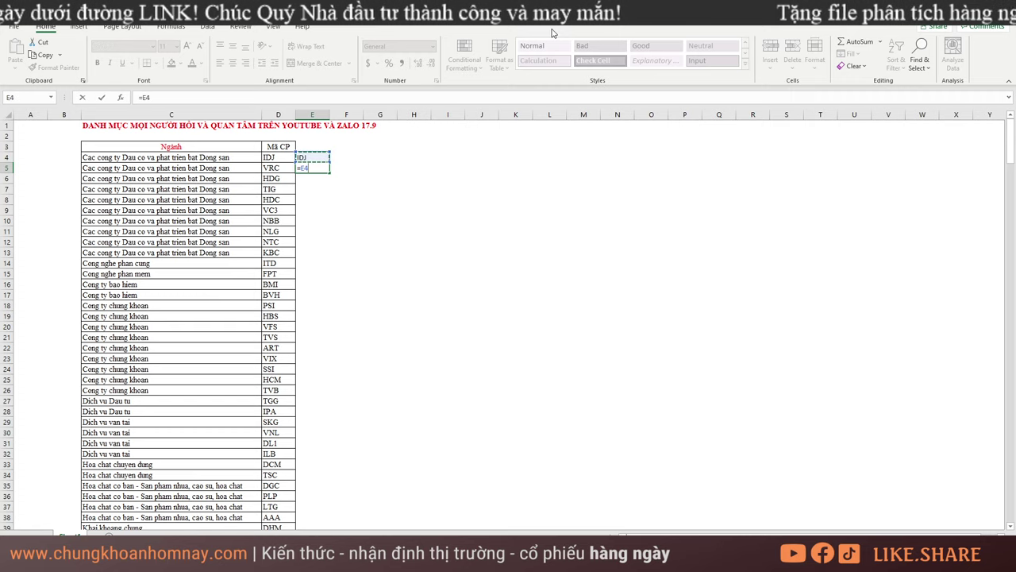
pyautogui.write('&",')
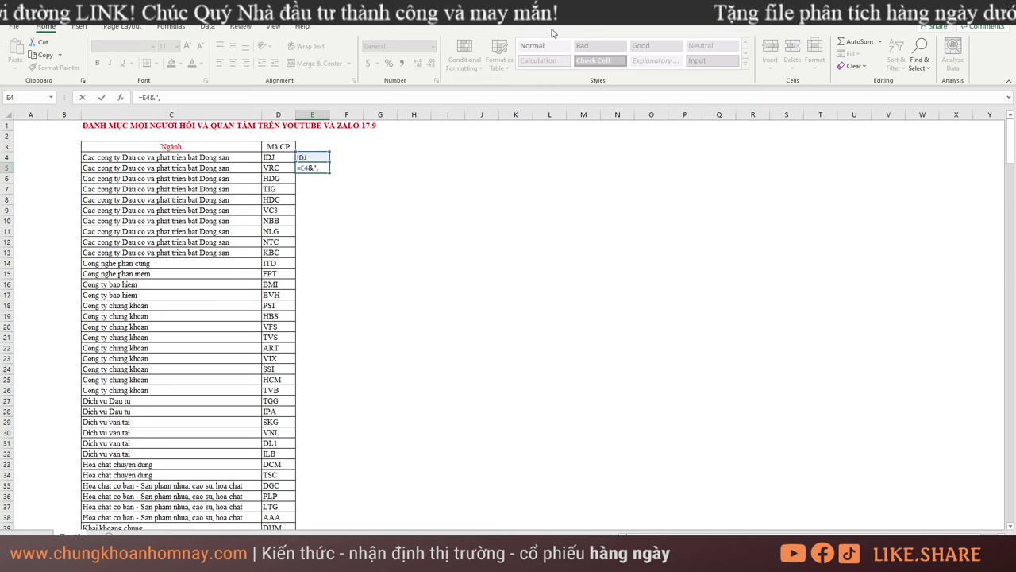
pyautogui.press('Left')
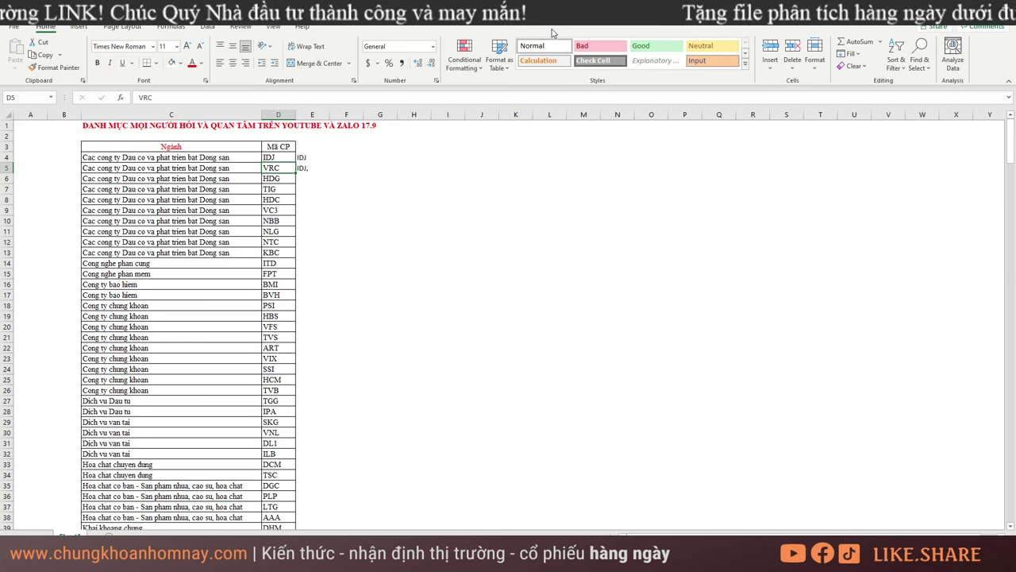
pyautogui.press('Right')
pyautogui.press('F2')
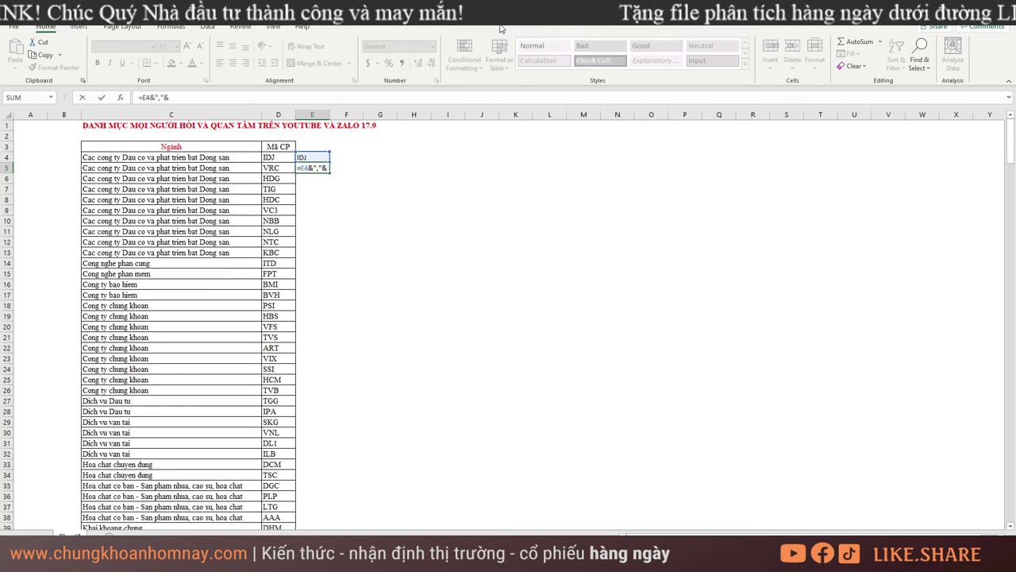
pyautogui.click(270, 168)
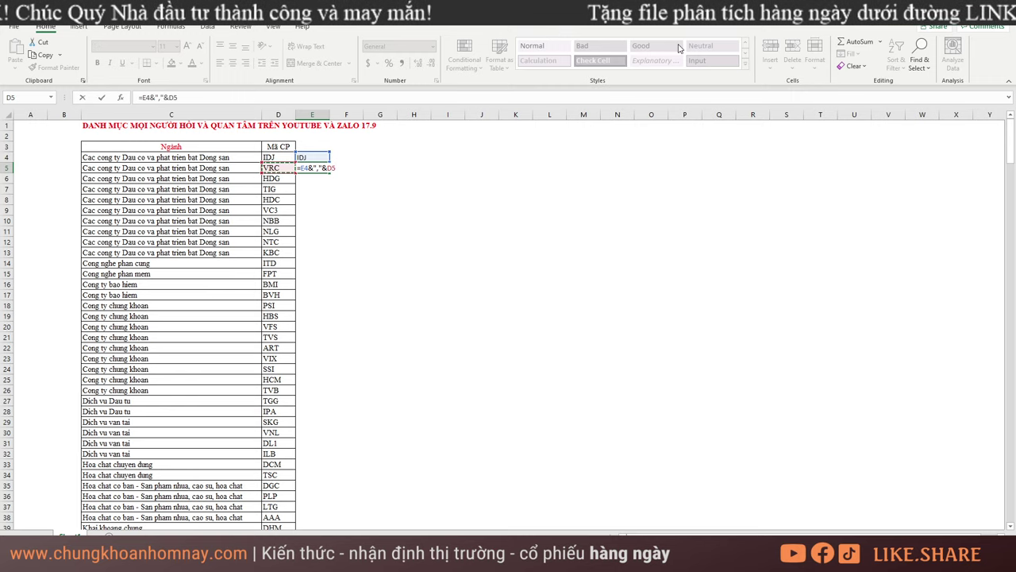
pyautogui.press('Return')
# Fill the E5 joining formula down the column to the last ticker, PC1, in row 81.
pyautogui.click(301, 168)
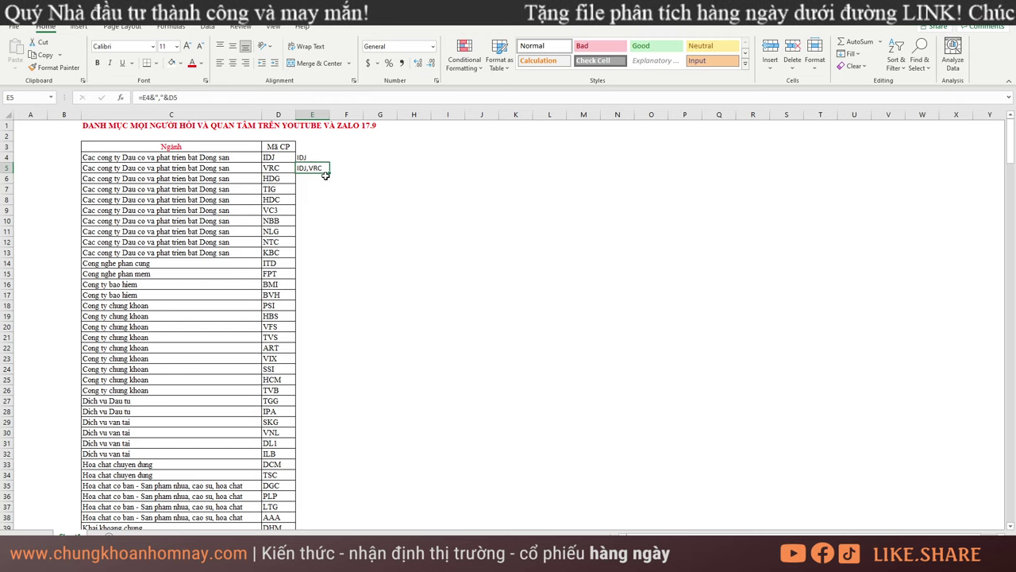
pyautogui.scroll(-15, 286, 334)
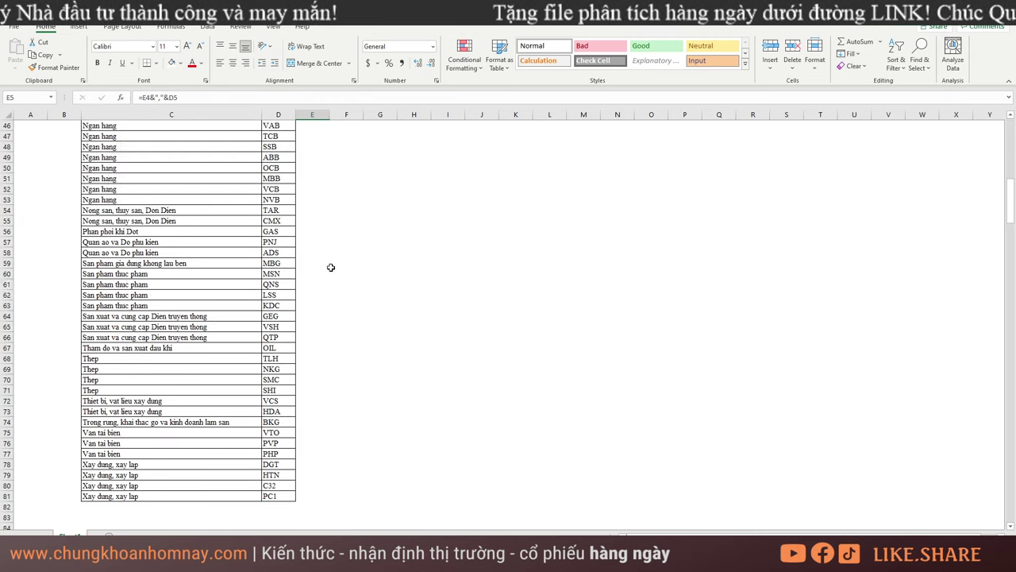
pyautogui.scroll(15, 331, 268)
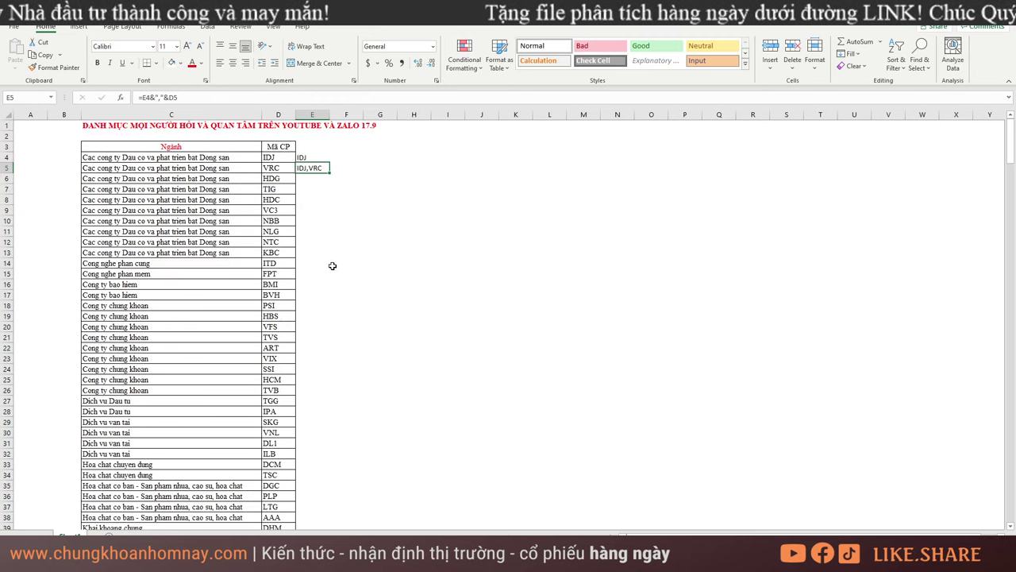
pyautogui.doubleClick(328, 173)
pyautogui.scroll(-19, 320, 364)
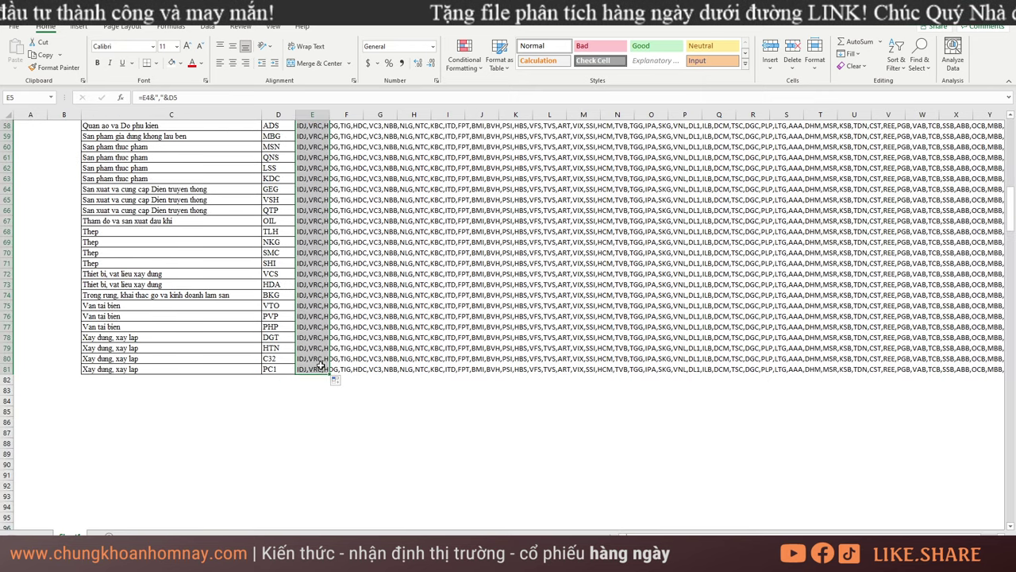
# Copy the complete comma-separated ticker list from cell E81.
pyautogui.click(320, 367)
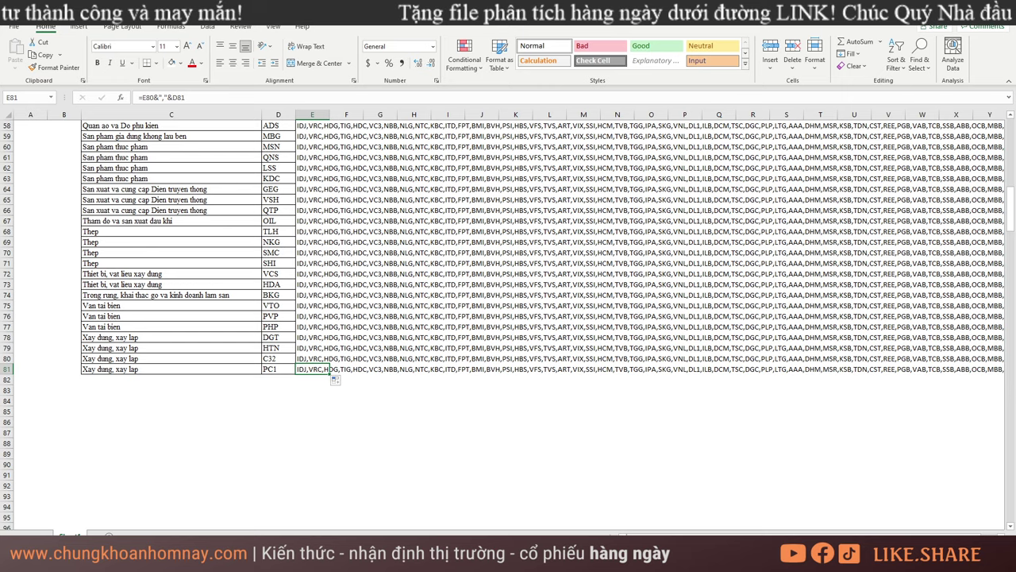
pyautogui.moveTo(631, 532); pyautogui.dragTo(628, 532)
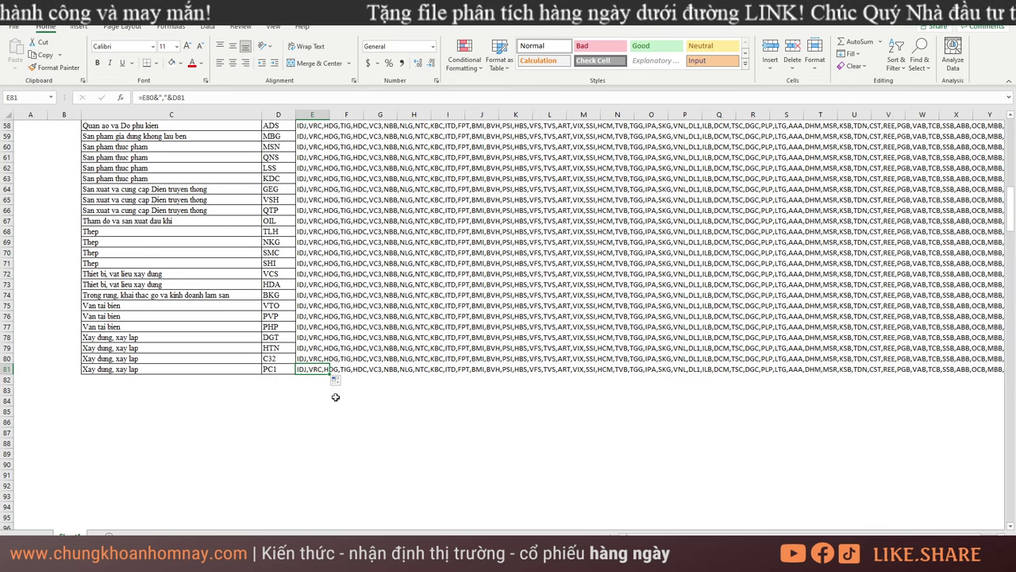
pyautogui.hotkey('ctrl', 'c')
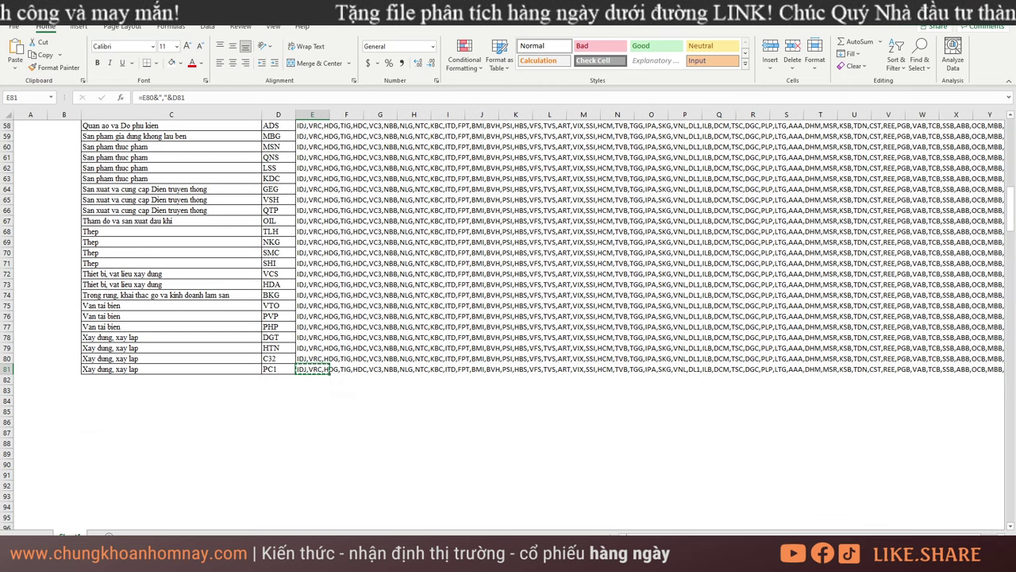
# Switch to AmiBroker and add the copied comma-separated tickers to the Hoi dap watchlist as typed-in symbols.
pyautogui.hotkey('alt', 'Tab')
pyautogui.click(39, 176)
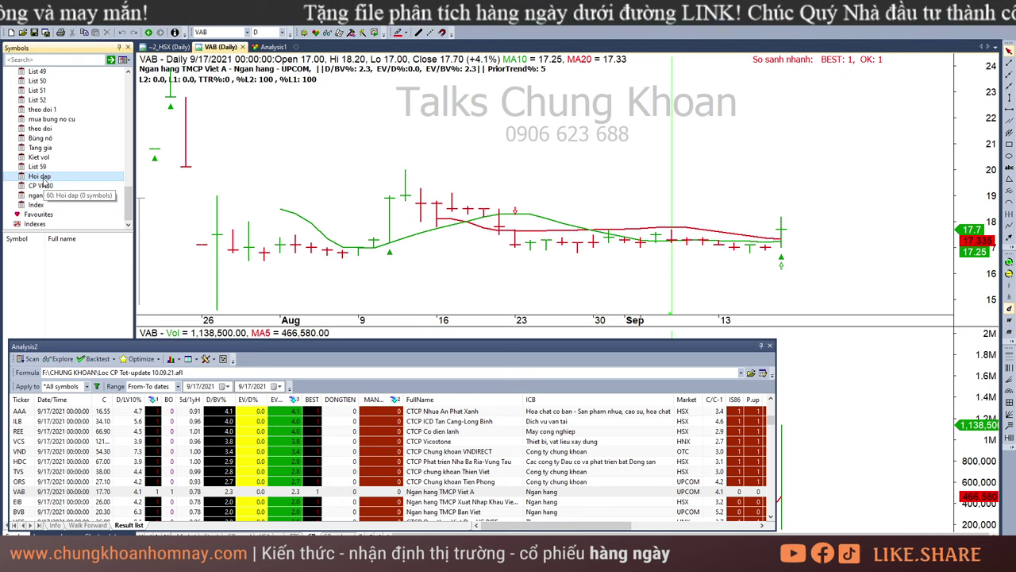
pyautogui.rightClick(45, 183)
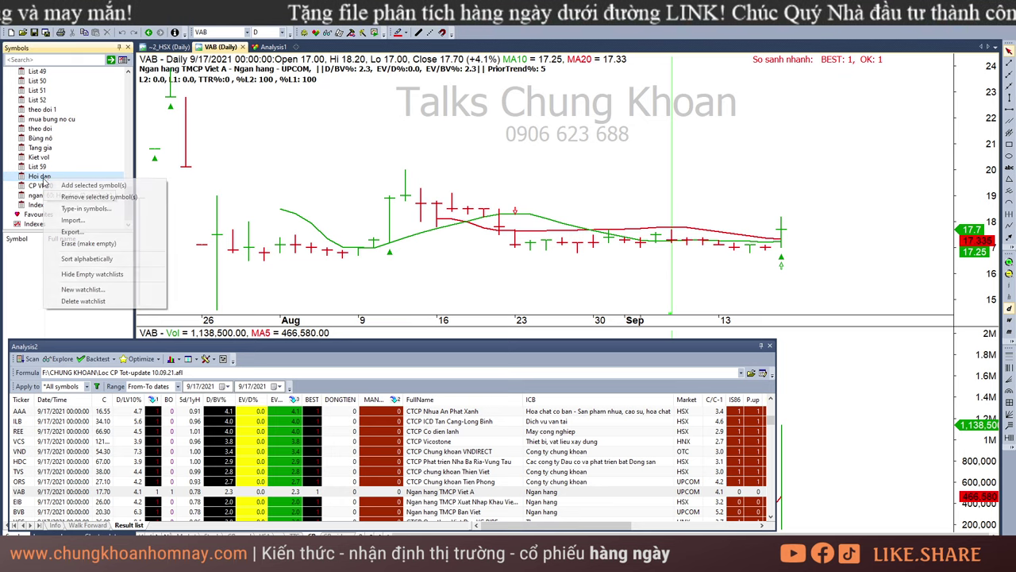
pyautogui.click(97, 208)
pyautogui.hotkey('ctrl', 'v')
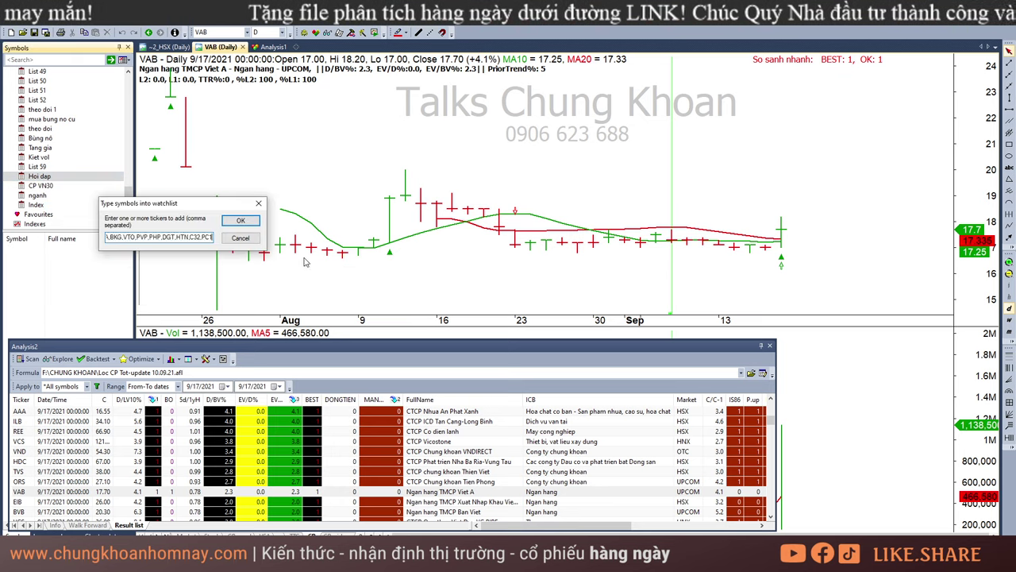
pyautogui.click(238, 222)
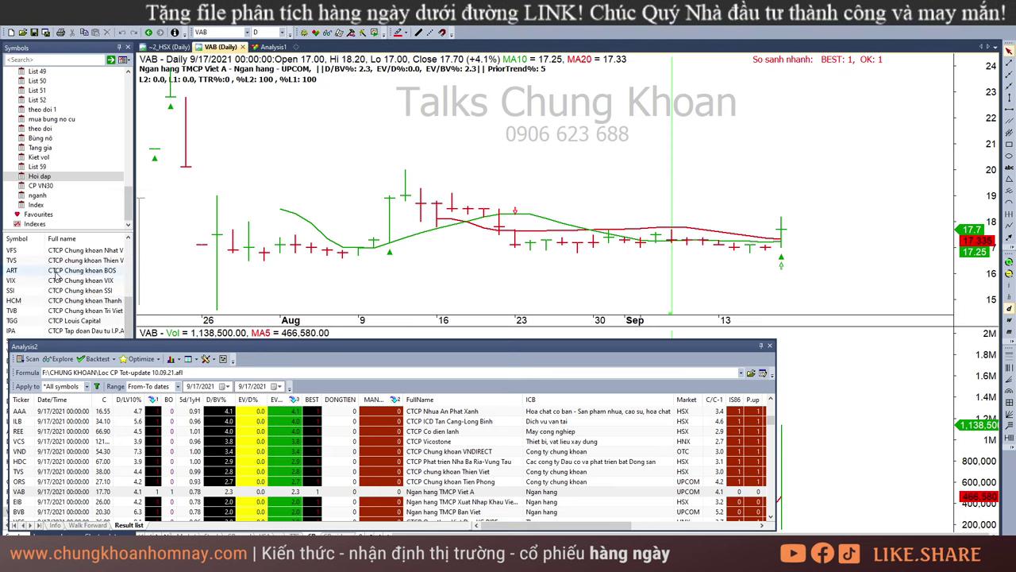
# Look through the symbols in the Hoi dap watchlist and view the IDJ, VRC, TIG and VC3 charts.
pyautogui.scroll(-3, 55, 276)
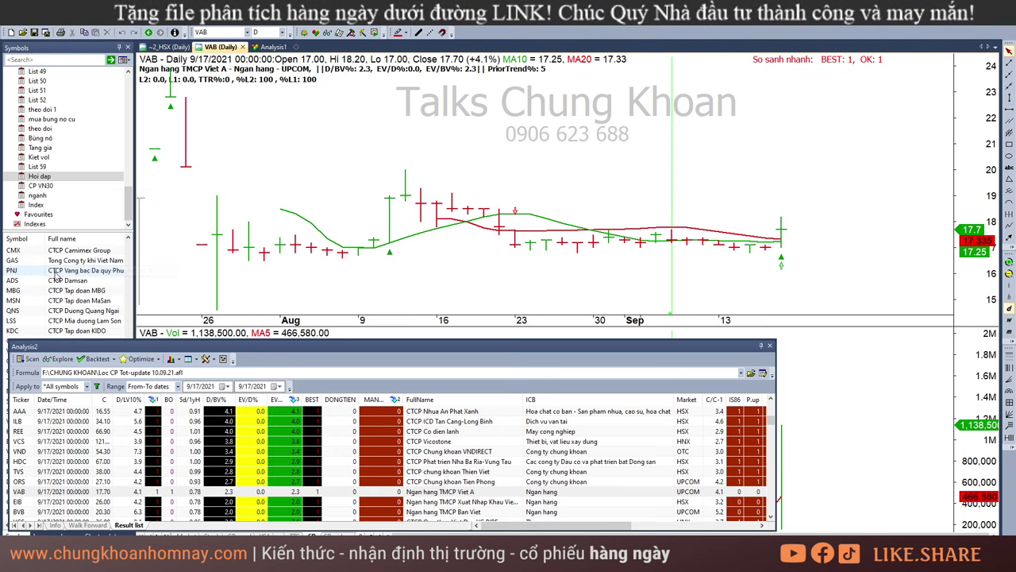
pyautogui.scroll(2, 77, 276)
pyautogui.click(70, 250)
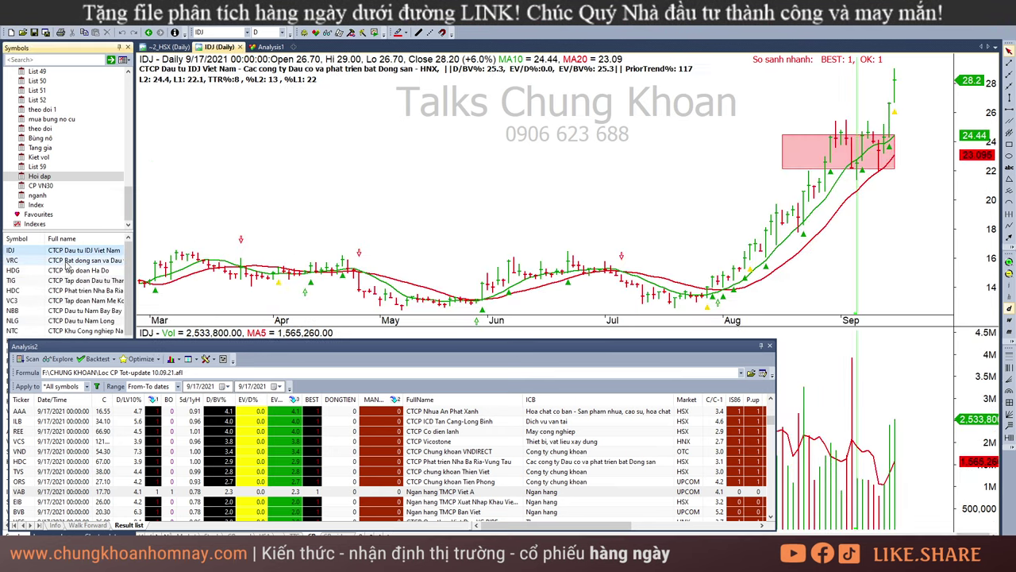
pyautogui.click(70, 261)
pyautogui.click(70, 281)
pyautogui.click(72, 301)
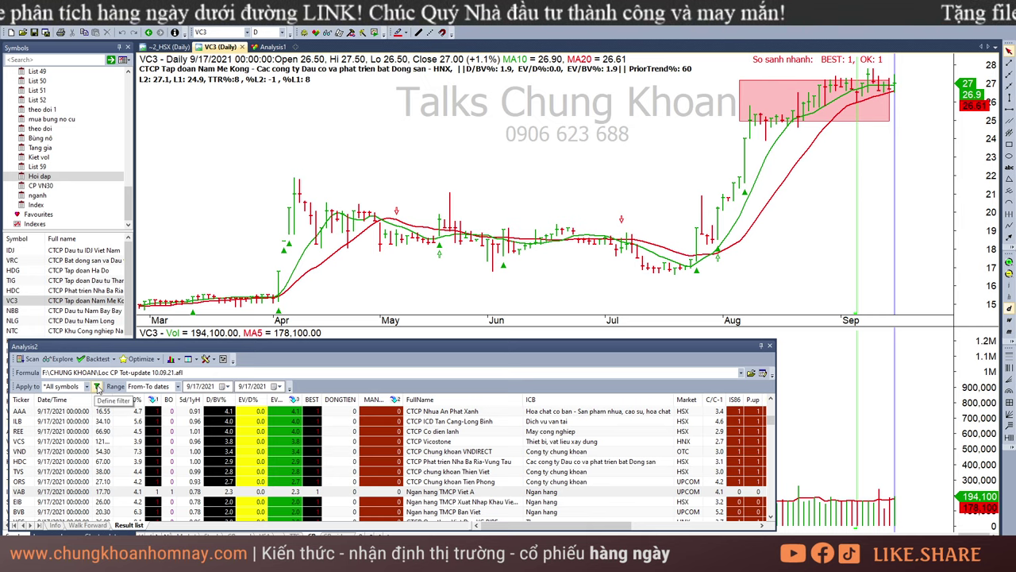
# Filter the analysis to include only the Hoi dap watch list and run the exploration for 9/17/2021.
pyautogui.click(97, 387)
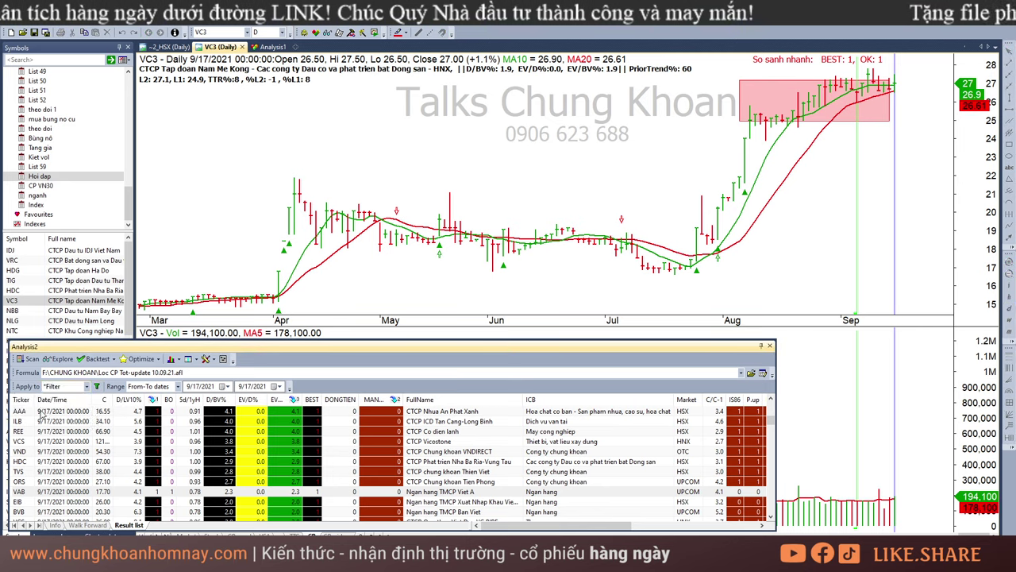
pyautogui.click(97, 387)
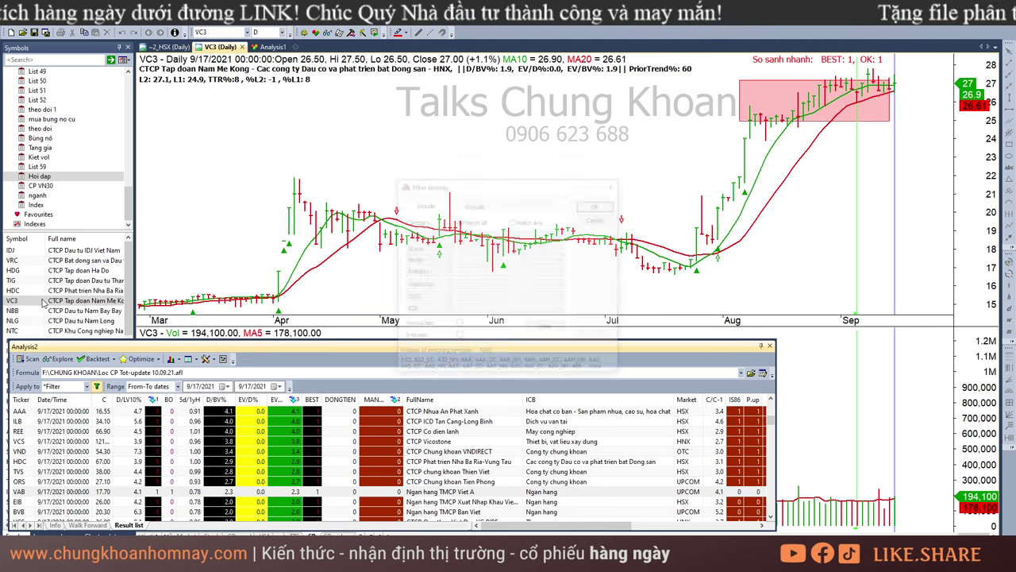
pyautogui.click(503, 285)
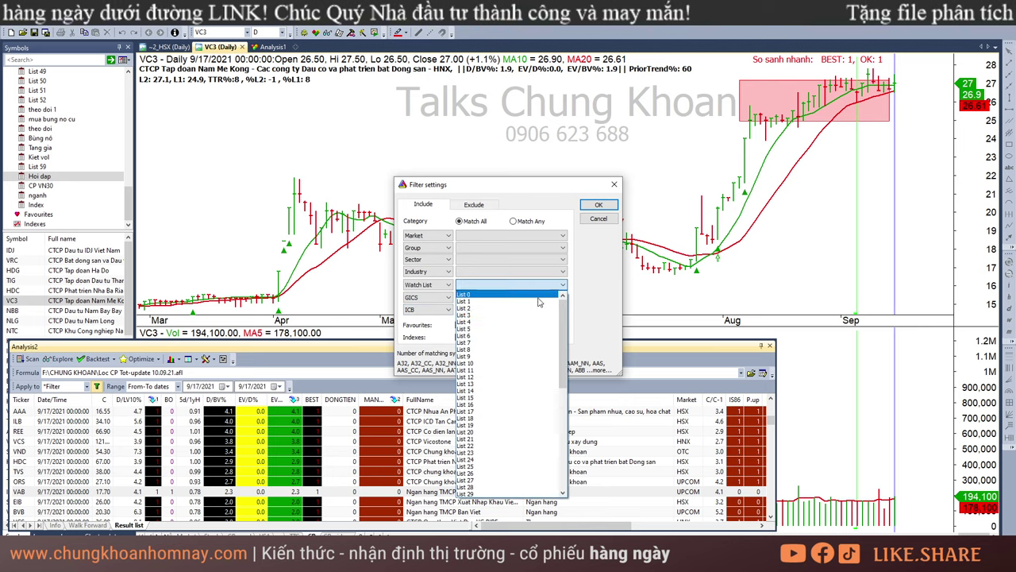
pyautogui.scroll(-10, 555, 397)
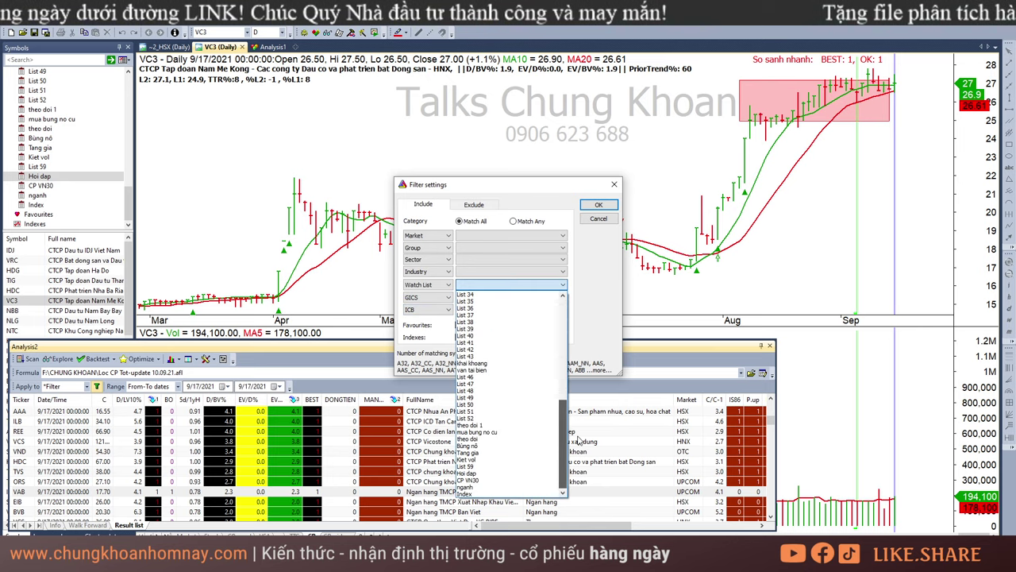
pyautogui.click(520, 474)
pyautogui.click(596, 204)
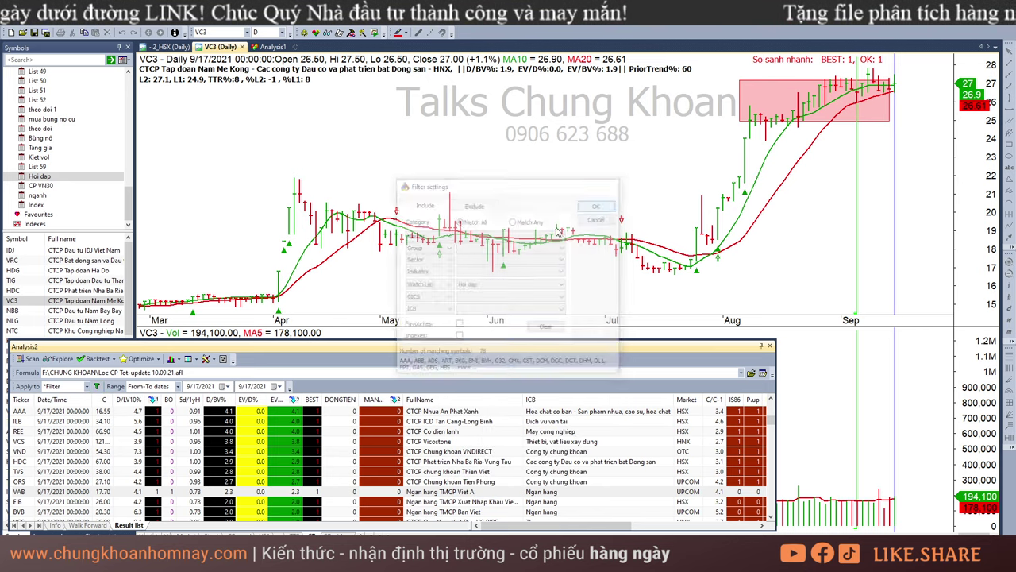
pyautogui.click(60, 359)
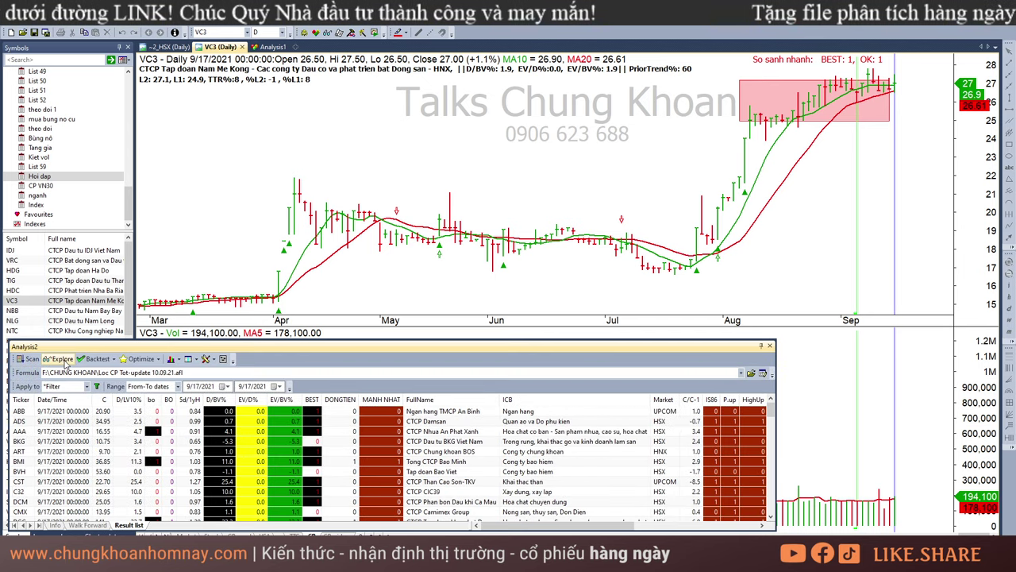
# Sort the exploration results by ICB, adding BEST as the second sort column and MANH NHAT as the third.
pyautogui.click(533, 398)
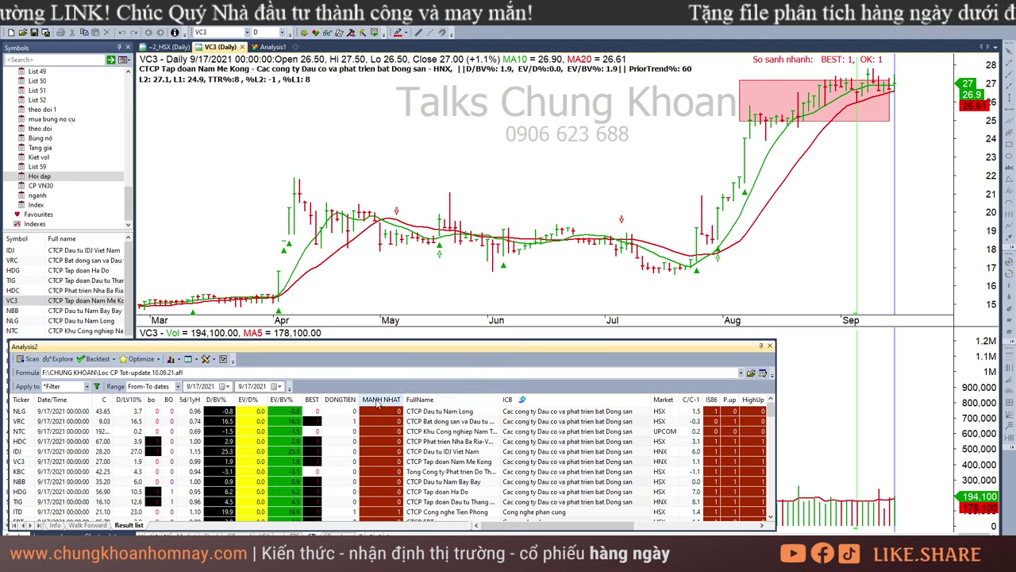
pyautogui.rightClick(316, 399)
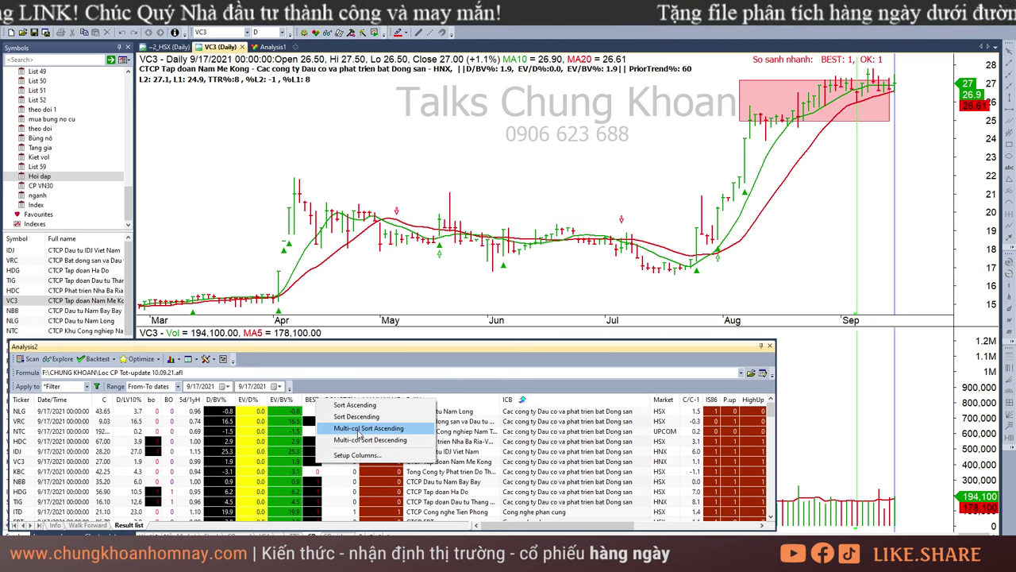
pyautogui.click(363, 429)
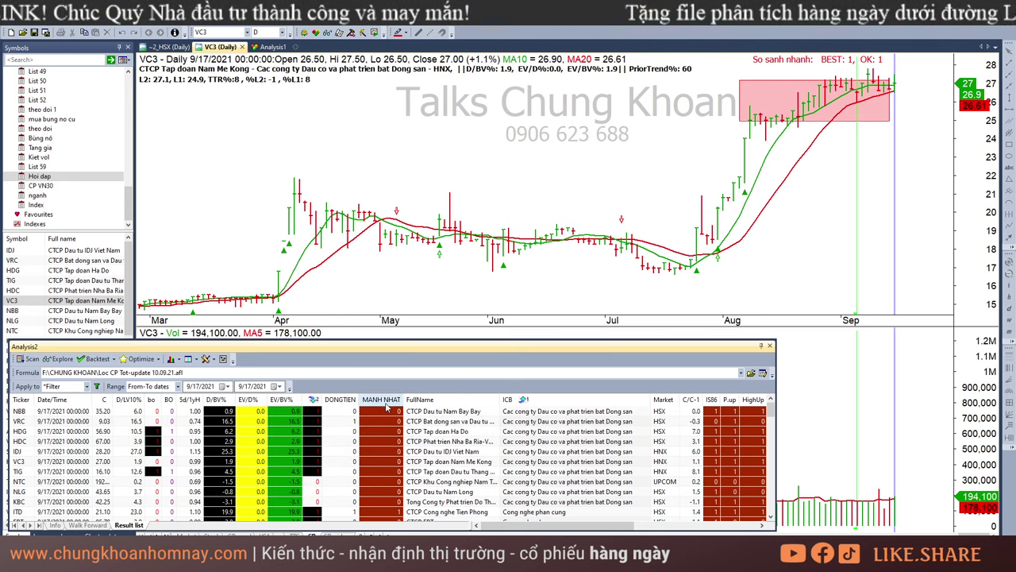
pyautogui.rightClick(387, 401)
pyautogui.click(406, 433)
pyautogui.moveTo(605, 526)
pyautogui.mouseDown()
pyautogui.moveTo(623, 527)
pyautogui.moveTo(606, 527)
pyautogui.mouseUp()
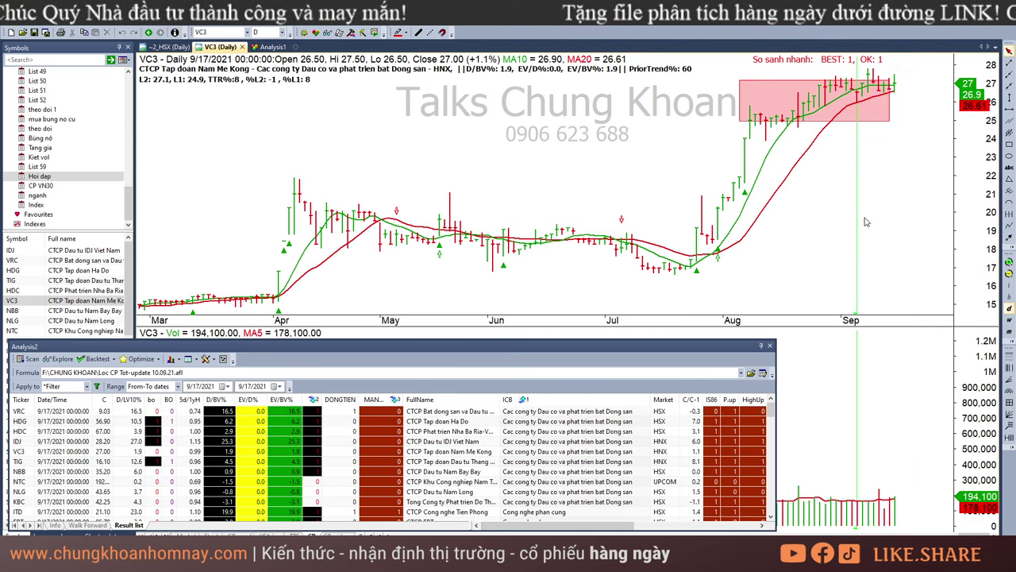
# Open the VRC chart and draw a rectangle over the price zone from mid-June past the latest bar, about 8.4 to 8.9.
pyautogui.click(608, 412)
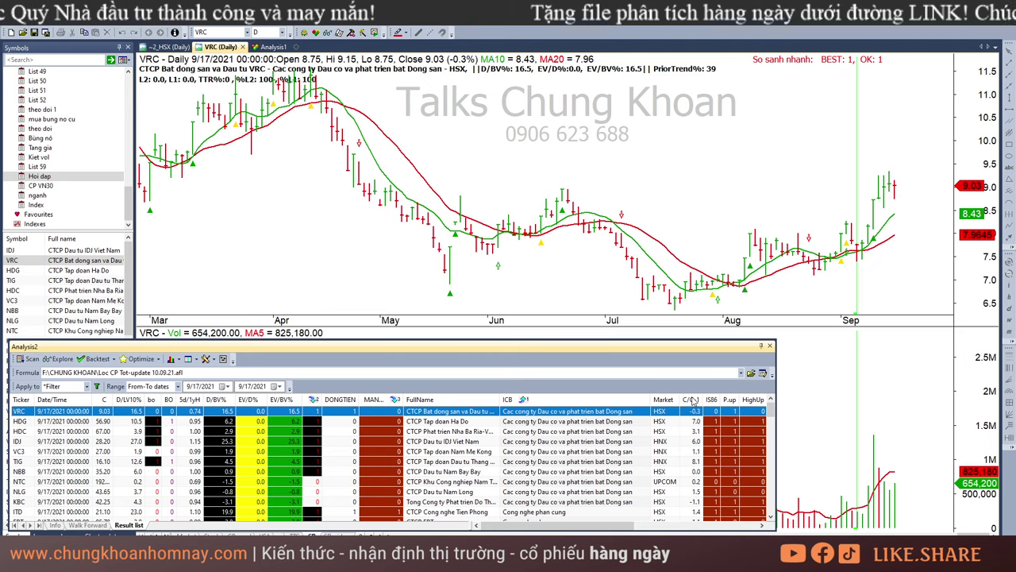
pyautogui.click(900, 225)
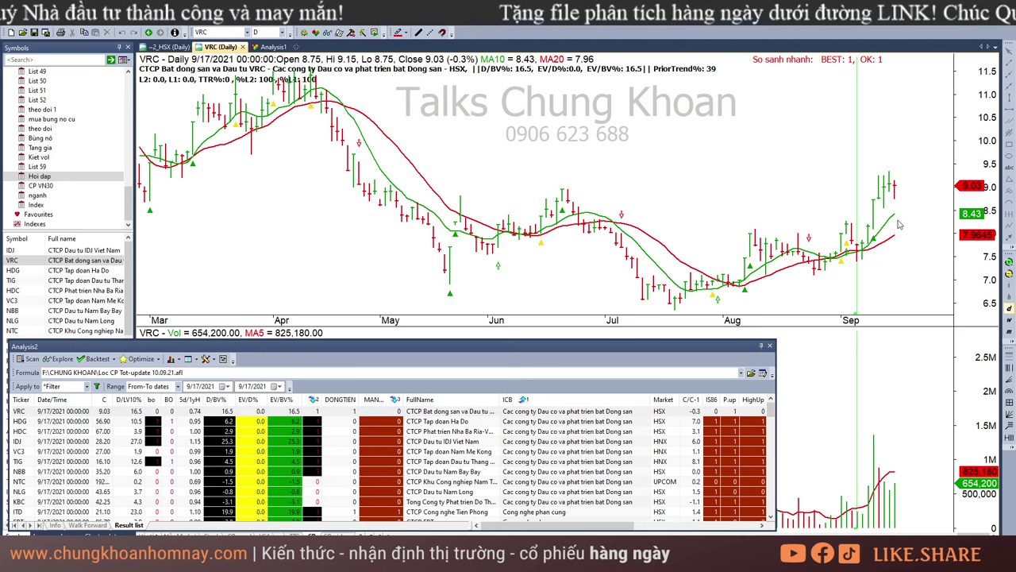
pyautogui.moveTo(920, 235)
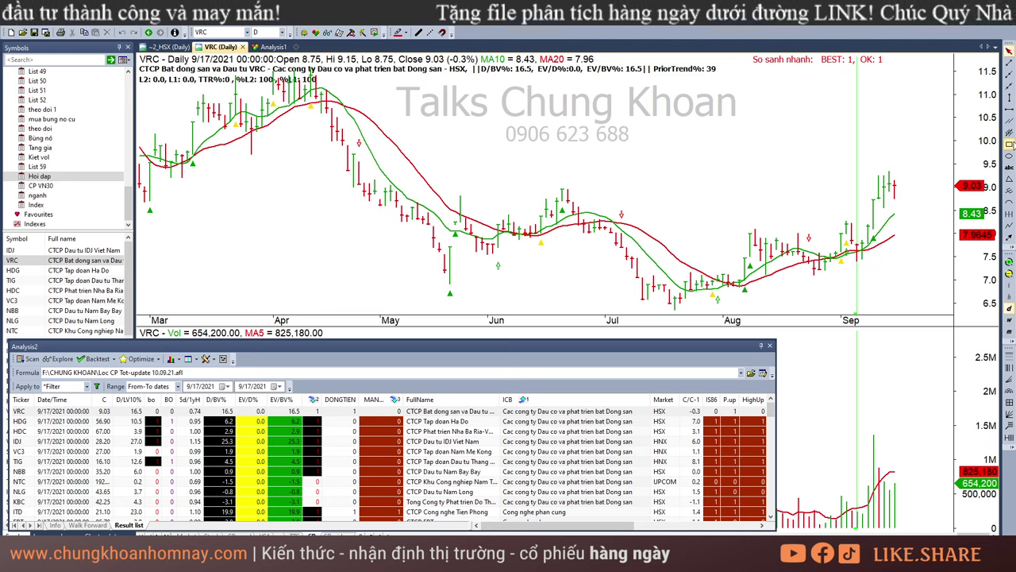
pyautogui.click(1009, 143)
pyautogui.moveTo(551, 192); pyautogui.dragTo(917, 219)
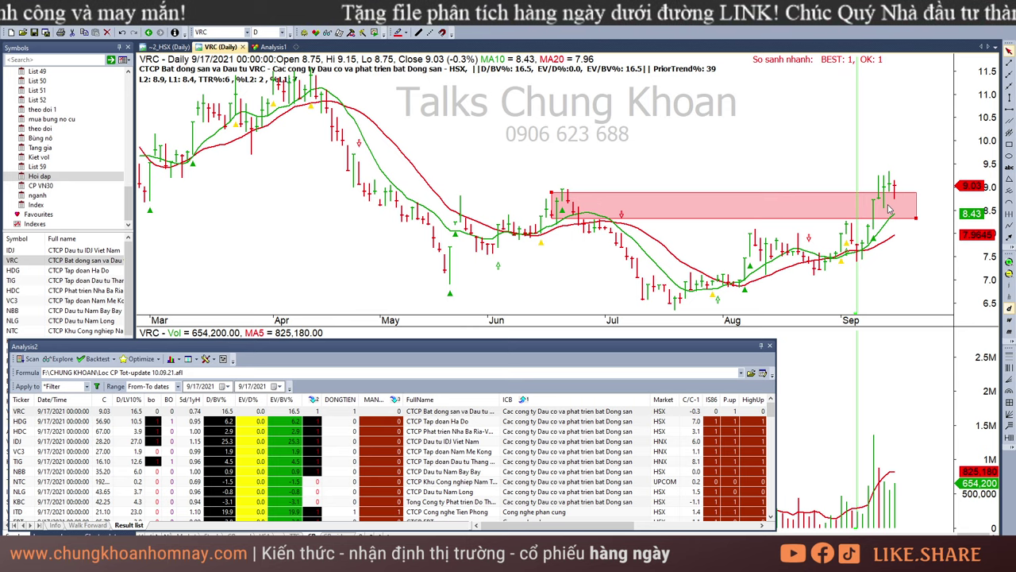
pyautogui.click(888, 246)
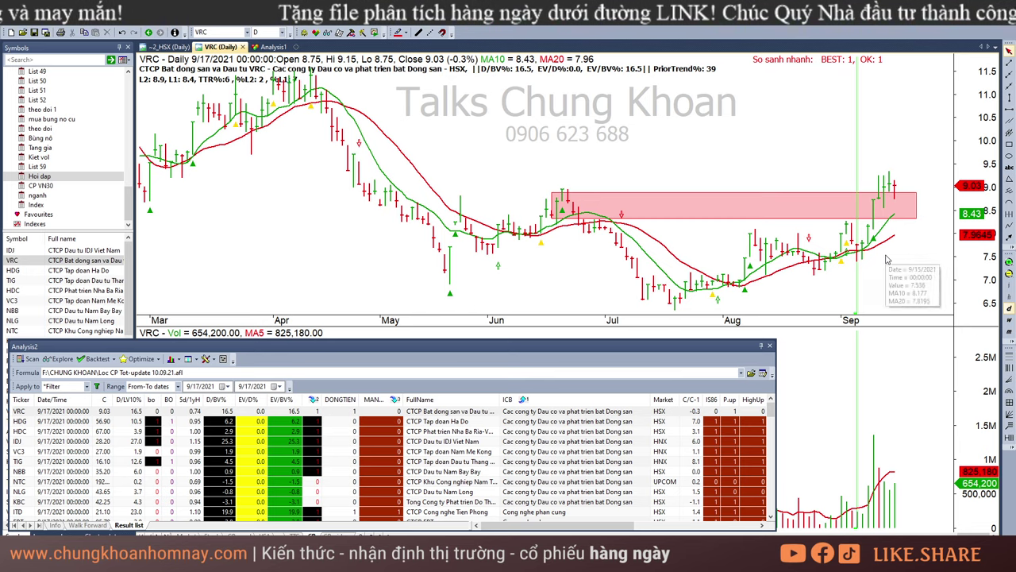
# View the HDG chart, inspecting its 9/16/2021 and 9/17/2021 bars, and open the HDC chart.
pyautogui.click(444, 422)
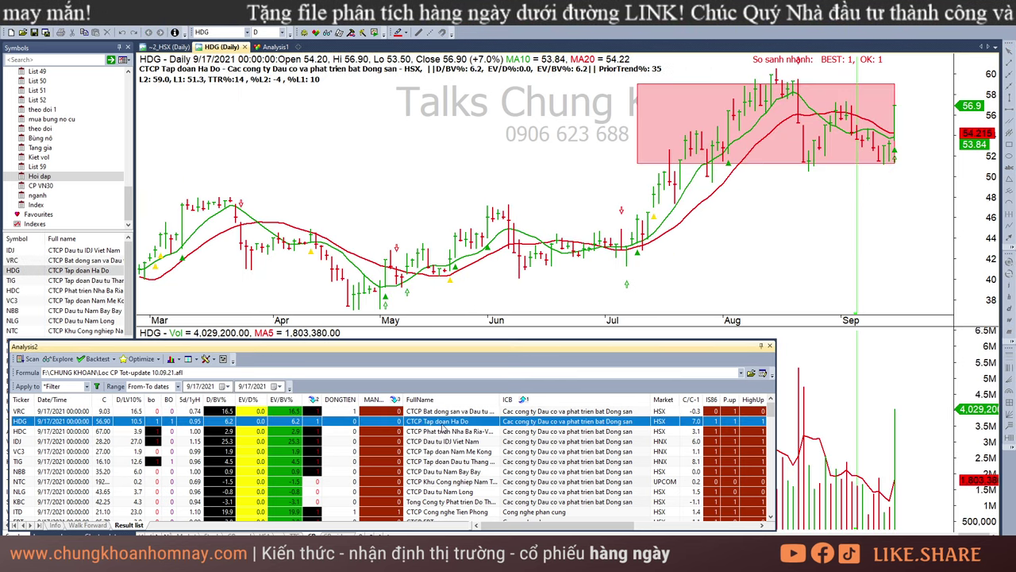
pyautogui.click(890, 209)
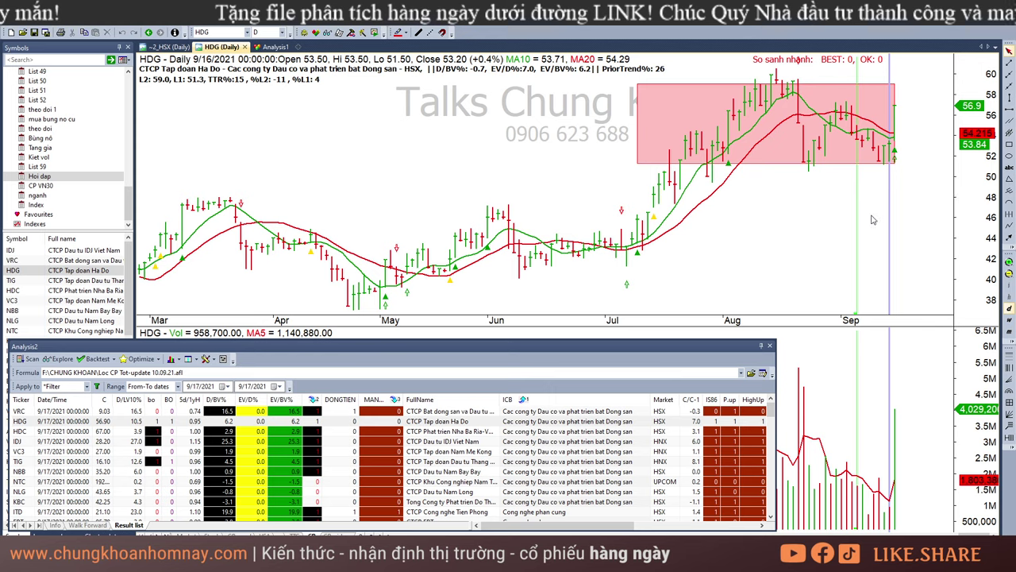
pyautogui.click(912, 158)
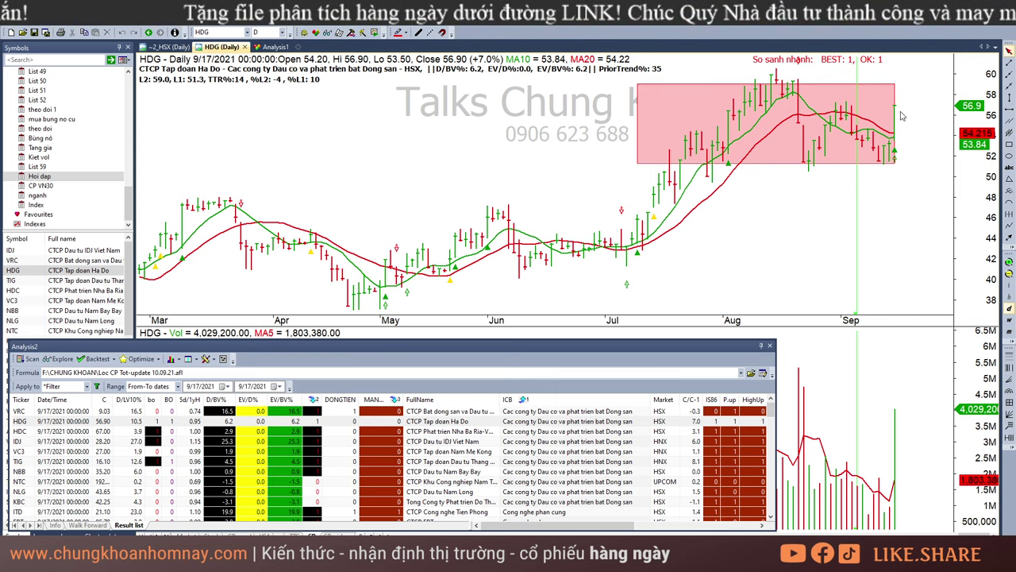
pyautogui.click(476, 430)
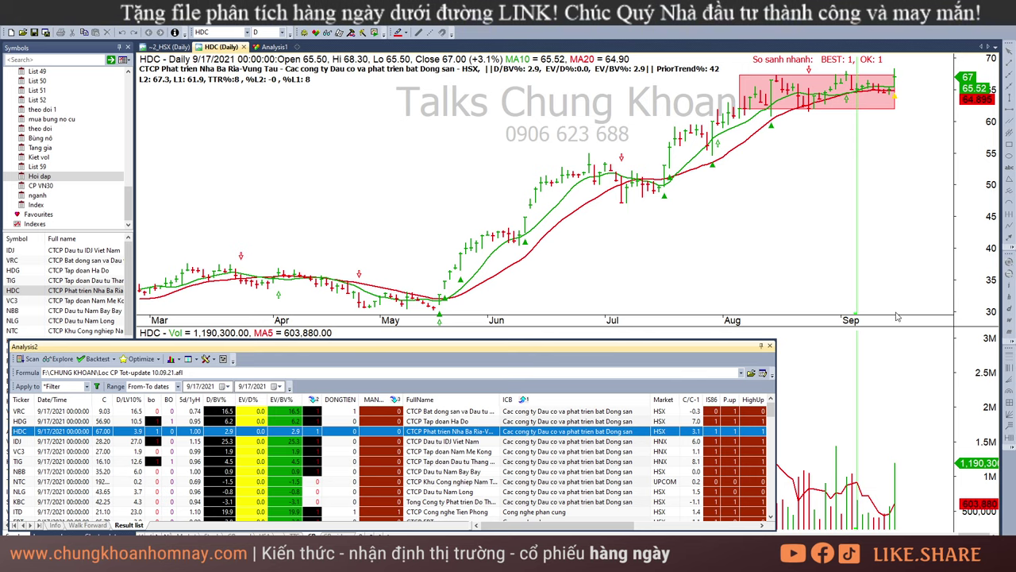
# View the IDJ chart and inspect the price and volume bars for 9/16/2021 and 9/17/2021.
pyautogui.click(569, 441)
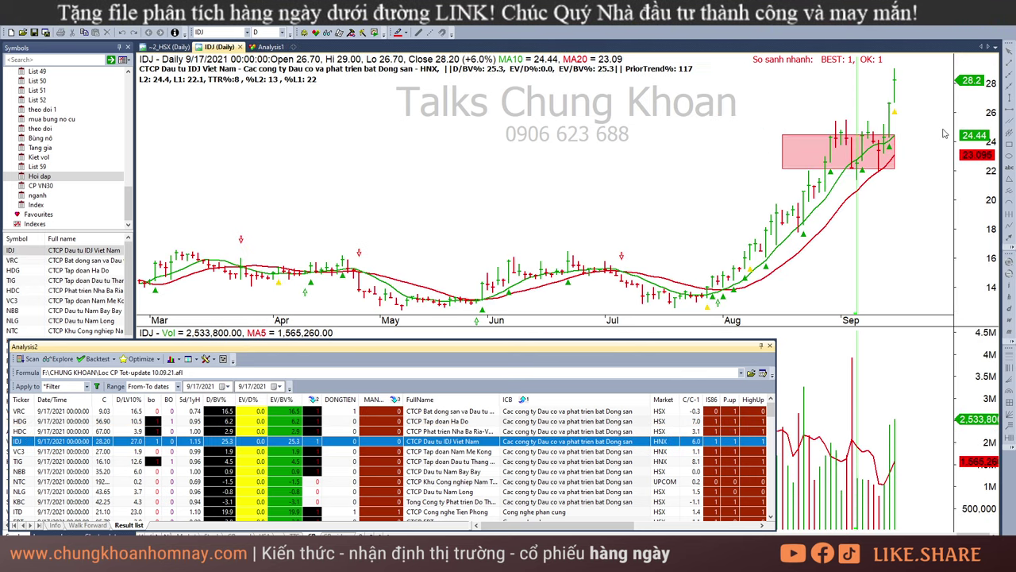
pyautogui.click(885, 492)
pyautogui.click(891, 435)
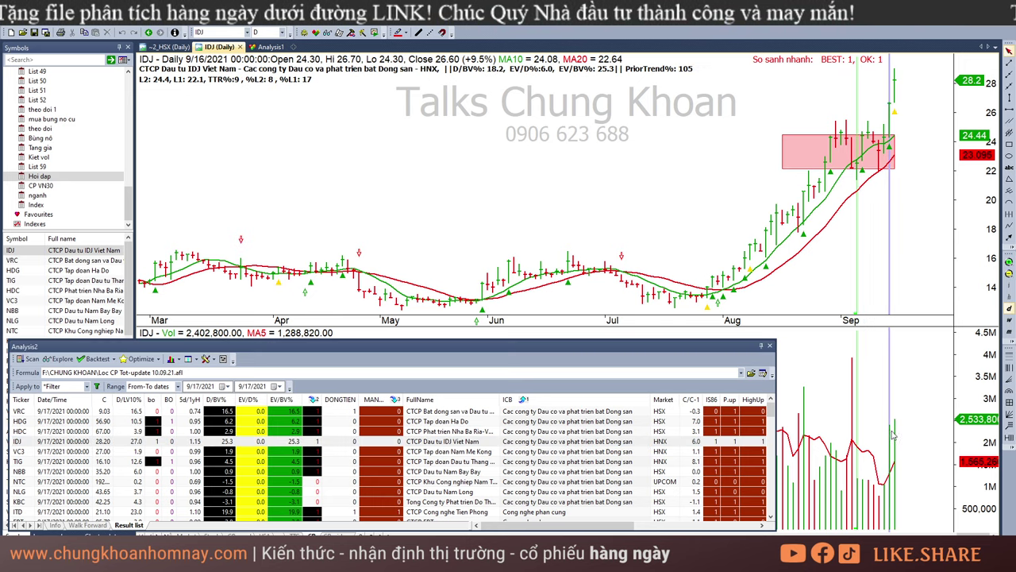
pyautogui.click(898, 410)
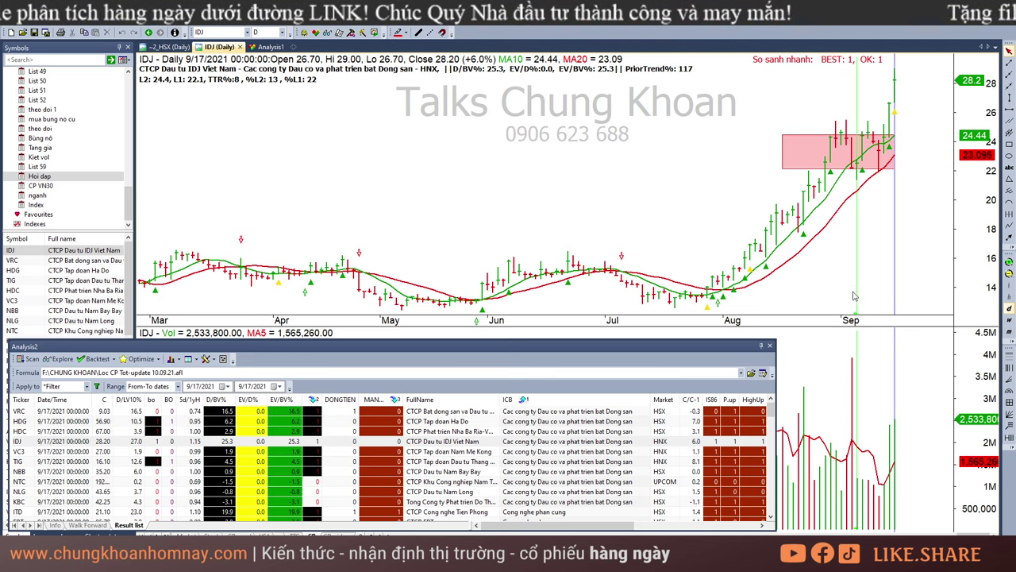
pyautogui.click(941, 207)
# Open the VC3 chart and extend the lower corner of its price-zone rectangle to the latest bar.
pyautogui.click(469, 453)
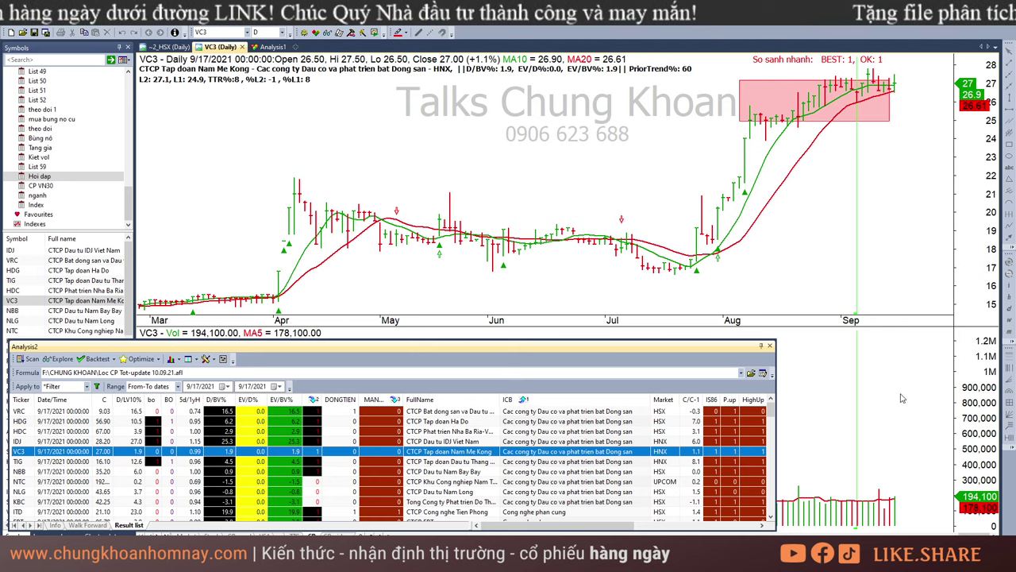
pyautogui.click(887, 104)
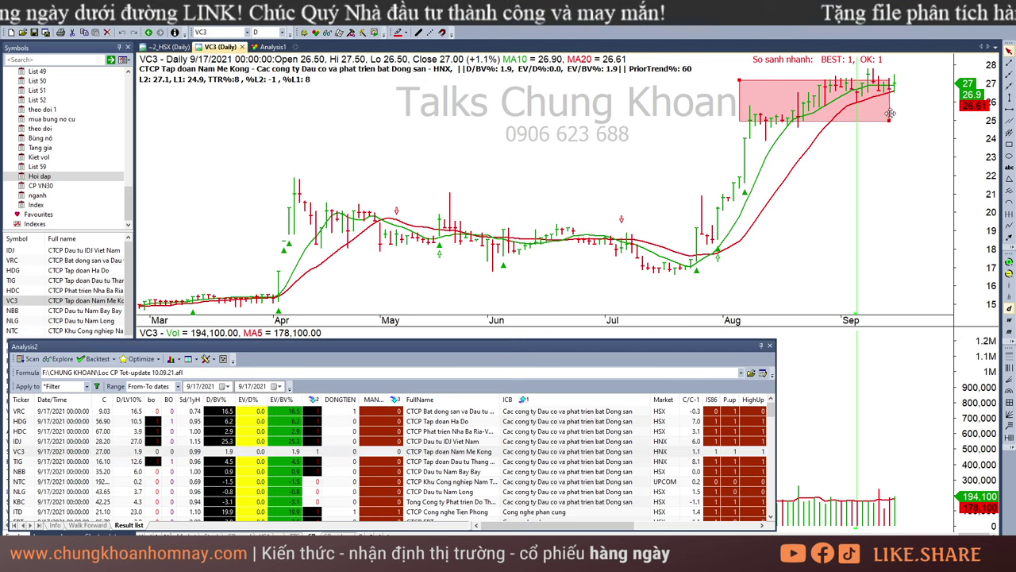
pyautogui.moveTo(890, 120); pyautogui.dragTo(896, 124)
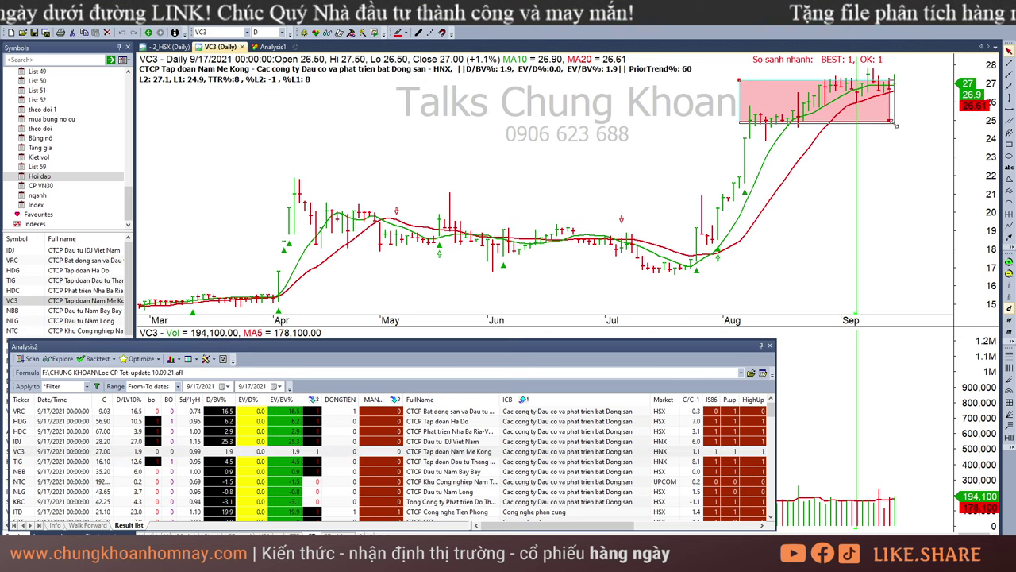
# View the TIG chart and inspect its daily bars from 9/14/2021 through 9/17/2021 within the marked zone.
pyautogui.click(488, 462)
pyautogui.click(851, 251)
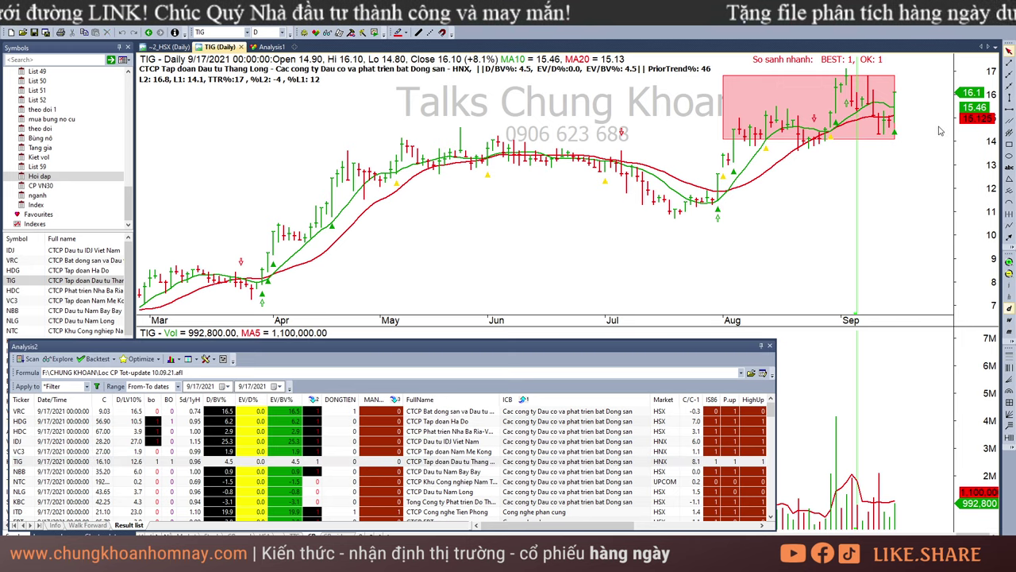
pyautogui.moveTo(872, 173); pyautogui.dragTo(921, 259)
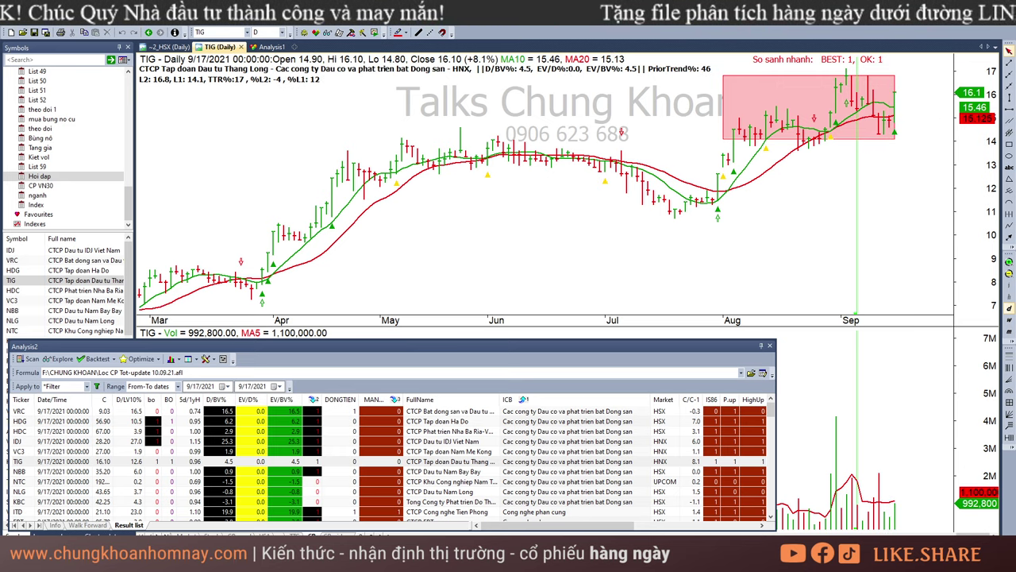
pyautogui.click(886, 171)
pyautogui.click(890, 173)
pyautogui.click(880, 182)
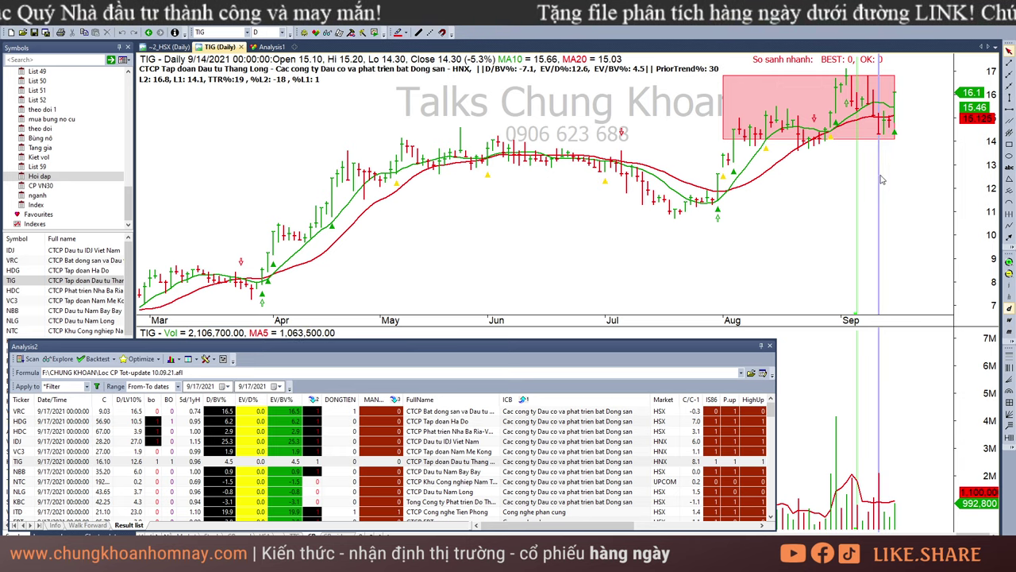
pyautogui.click(888, 174)
pyautogui.click(884, 171)
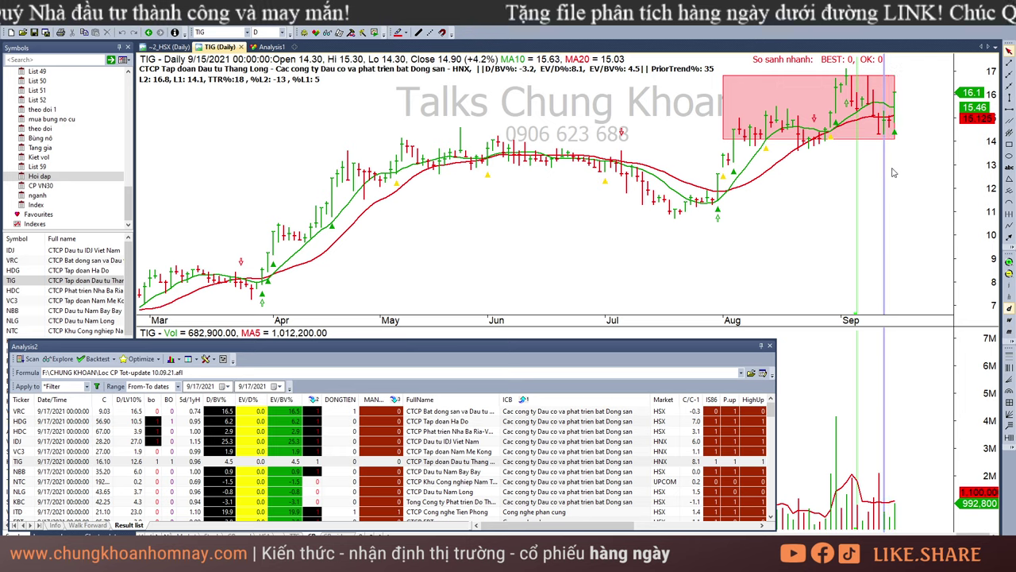
pyautogui.click(891, 173)
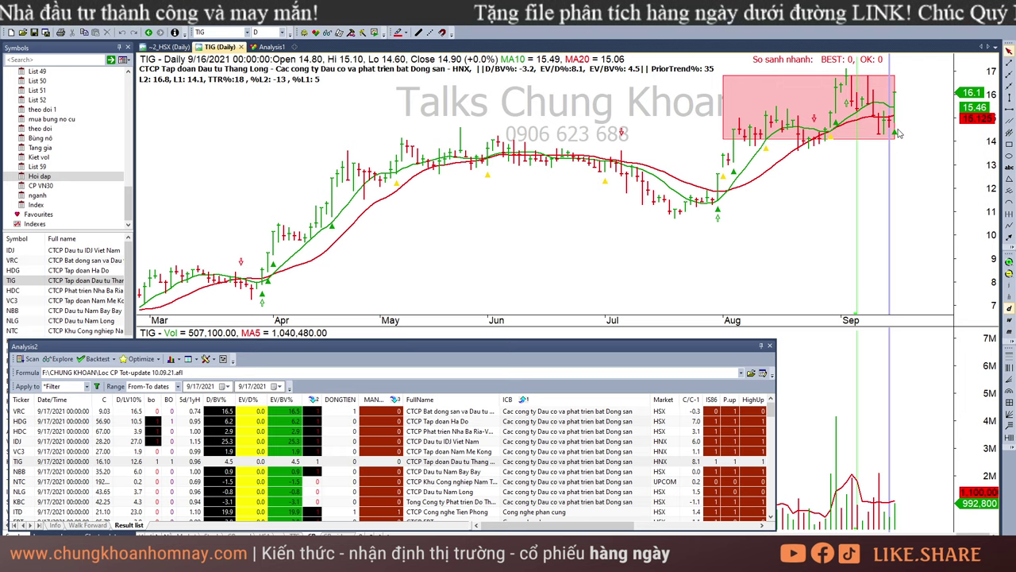
pyautogui.click(869, 172)
pyautogui.click(892, 157)
pyautogui.click(915, 150)
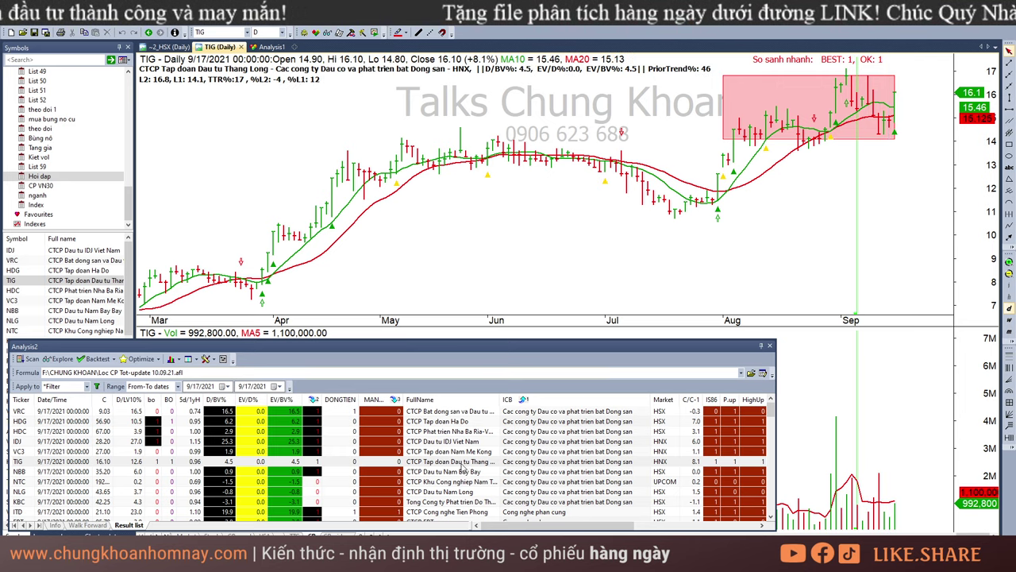
# View the NBB chart with the values of its 9/17/2021 bar, and open the NTC chart.
pyautogui.click(440, 474)
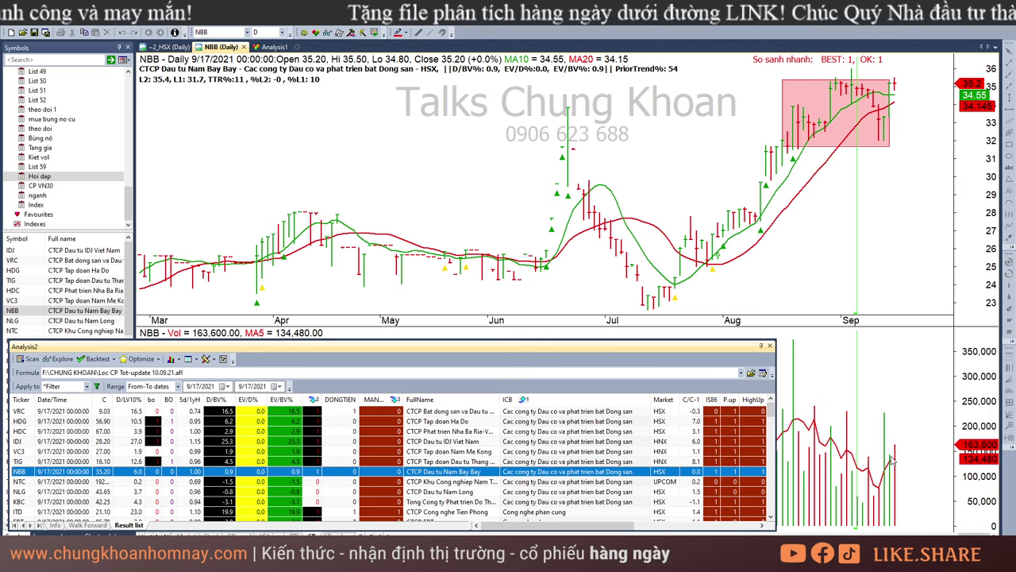
pyautogui.moveTo(897, 88)
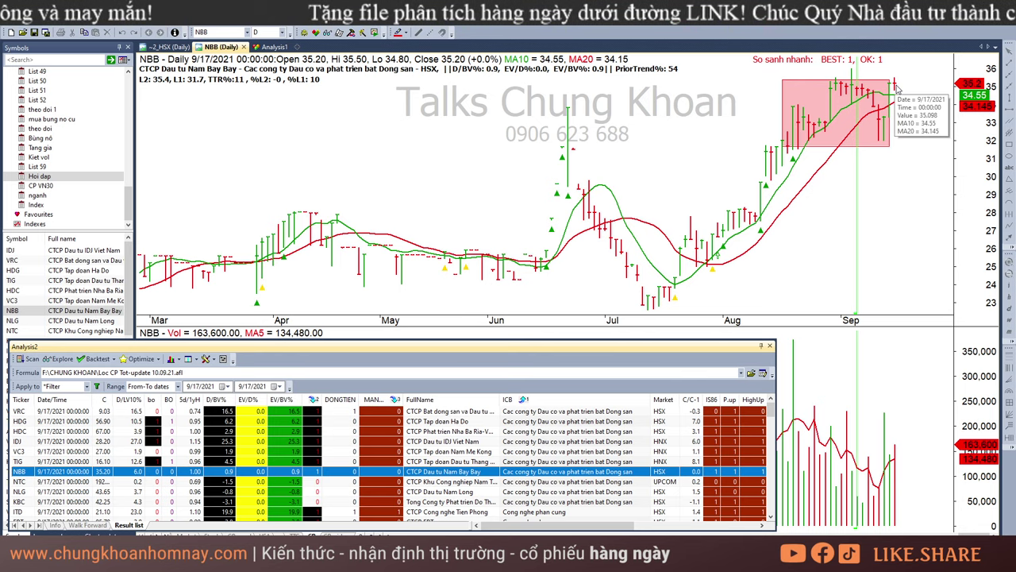
pyautogui.click(687, 482)
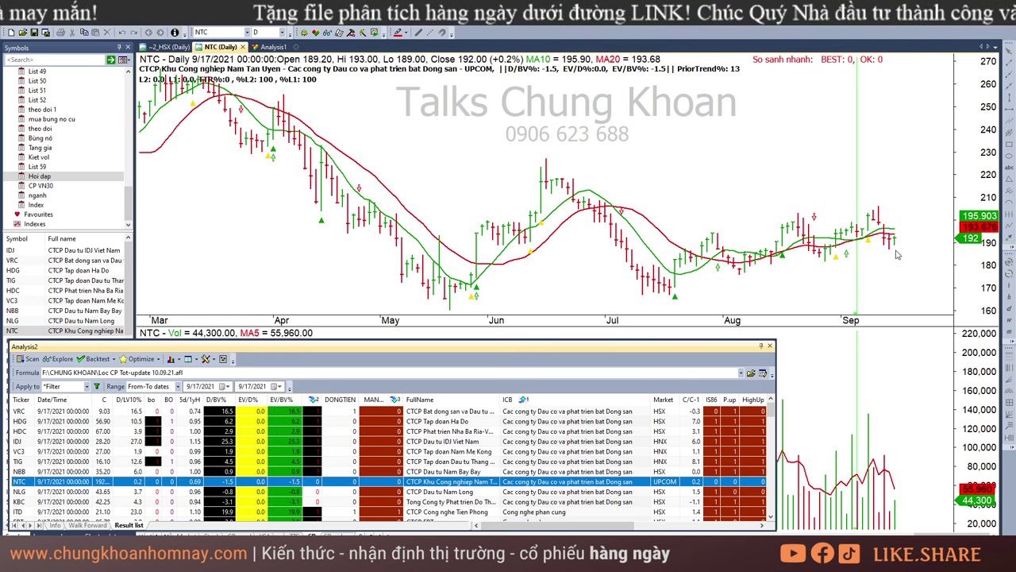
# View the NLG chart and go through its daily bars from 9/6/2021 to 9/17/2021.
pyautogui.press('Down')
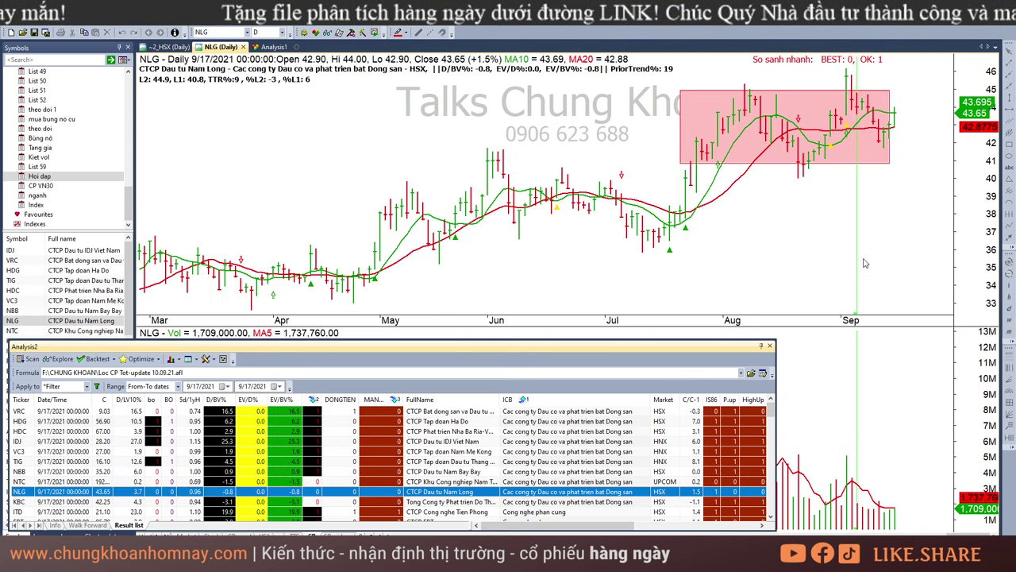
pyautogui.click(847, 186)
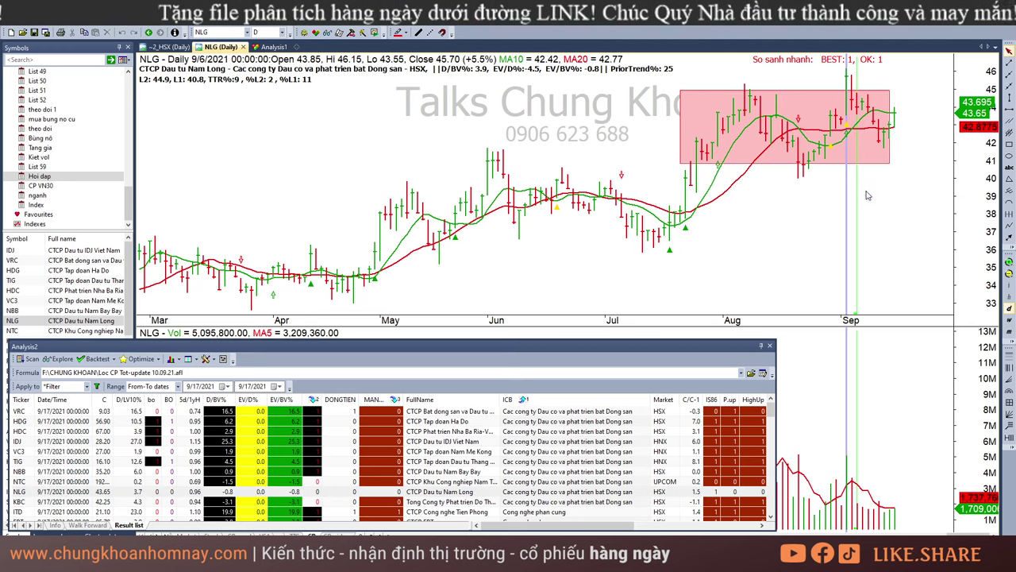
pyautogui.press('Right')
pyautogui.press('Right')
pyautogui.press('Right')
pyautogui.press('Right')
pyautogui.press('Right')
pyautogui.press('Right')
pyautogui.press('Right')
pyautogui.press('Right')
pyautogui.press('Right')
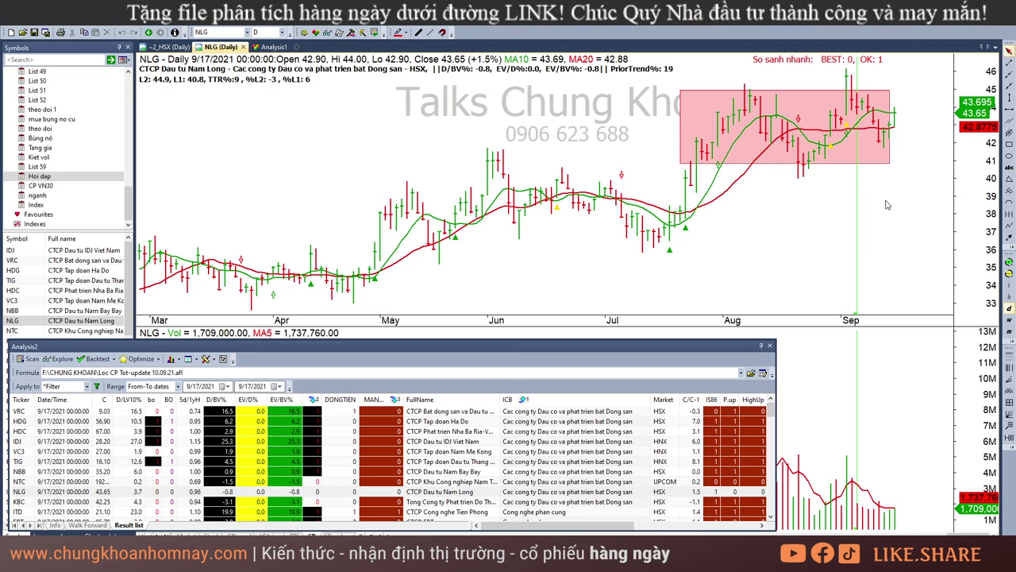
pyautogui.click(887, 205)
pyautogui.press('Right')
pyautogui.press('Right')
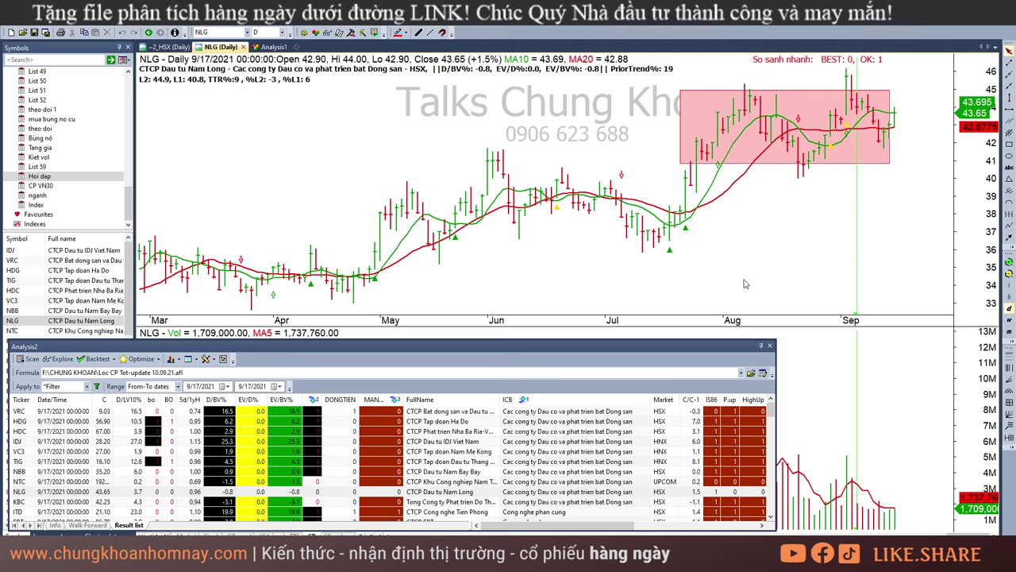
# View the KBC chart and examine its 9/17/2021 bar against the marked price zone.
pyautogui.click(458, 503)
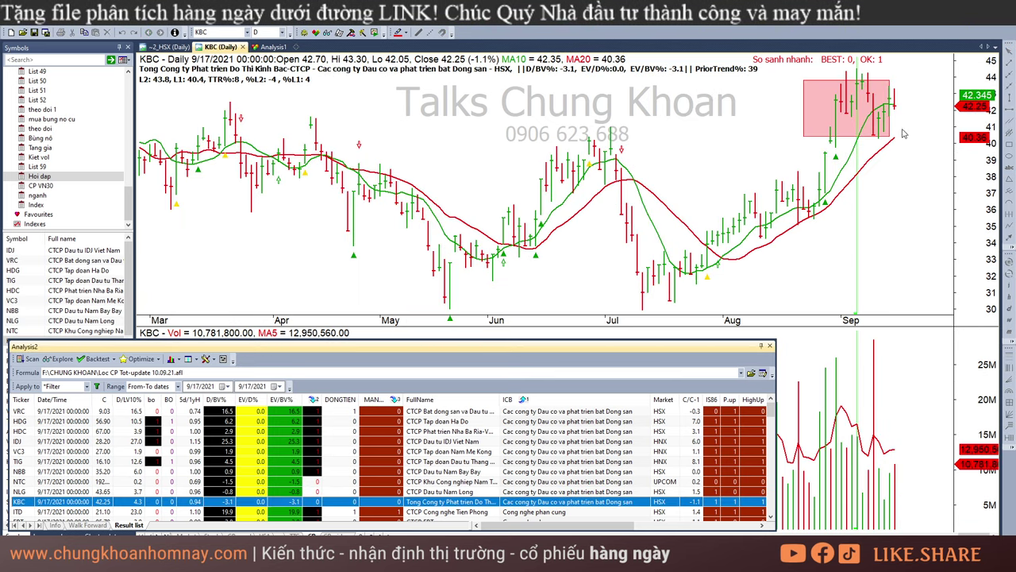
pyautogui.moveTo(868, 101); pyautogui.dragTo(919, 181)
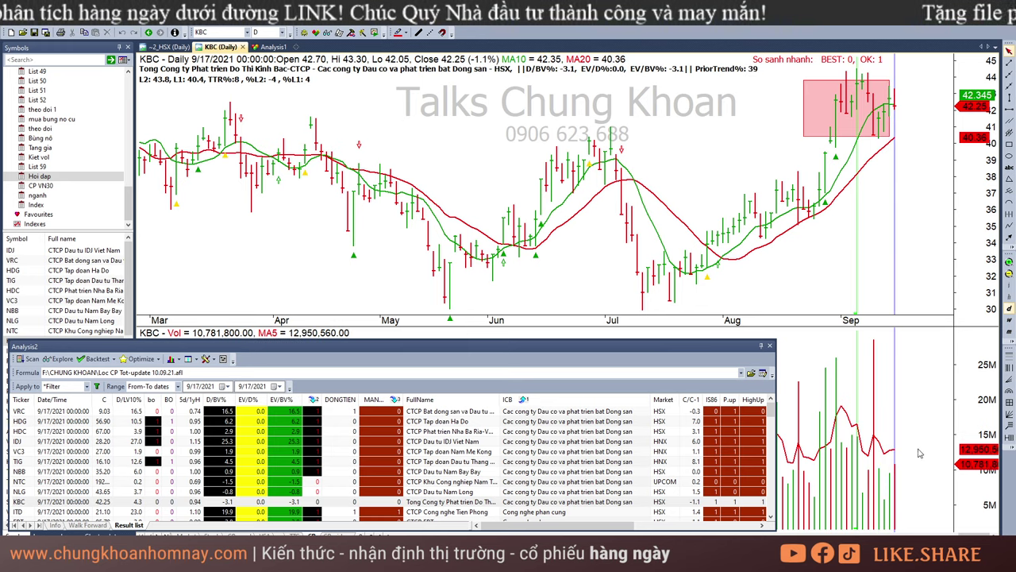
pyautogui.moveTo(826, 344)
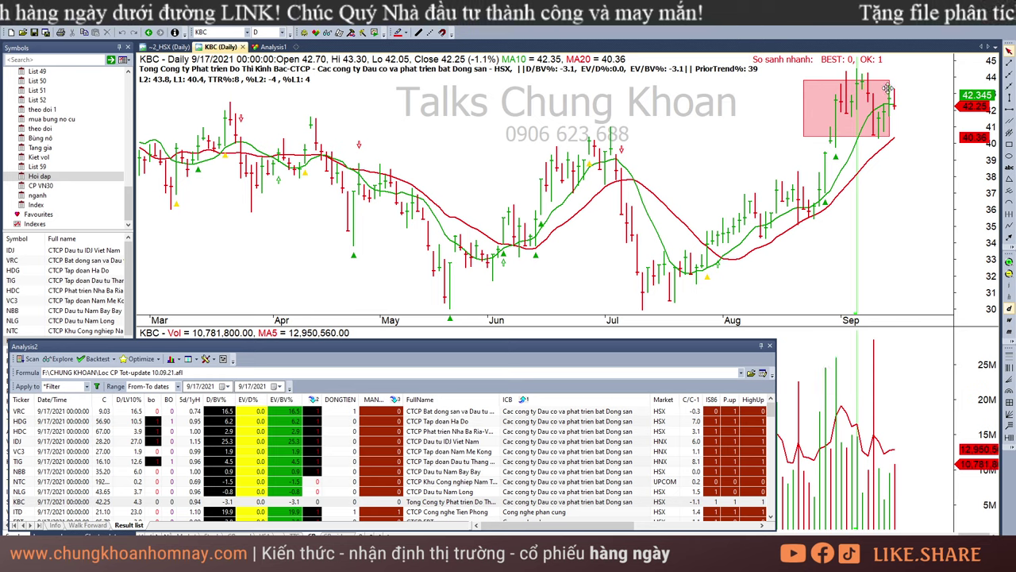
# Open the ITD chart and inspect its mid-September 2021 daily bars in and above the marked price zone.
pyautogui.click(877, 115)
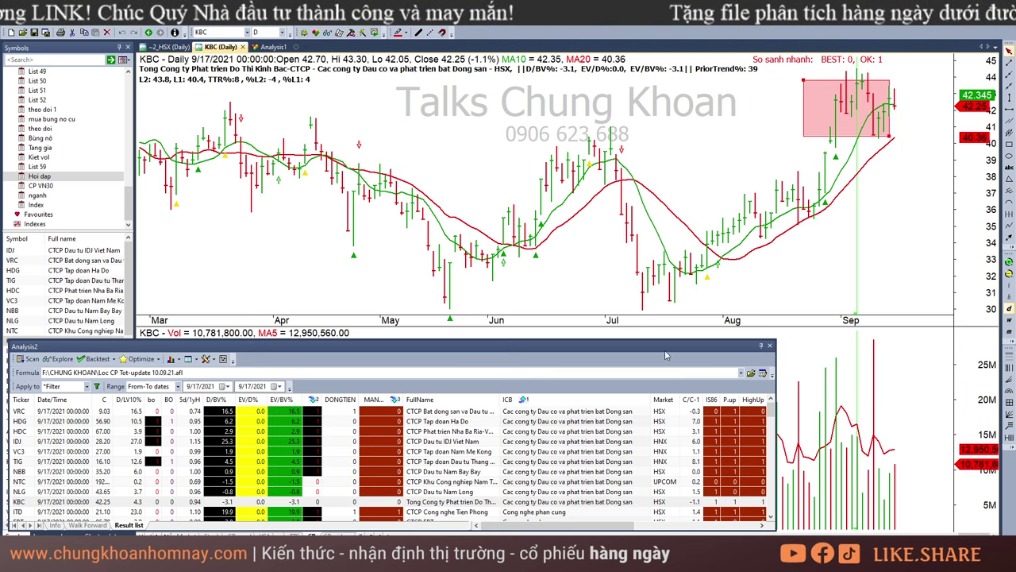
pyautogui.click(530, 512)
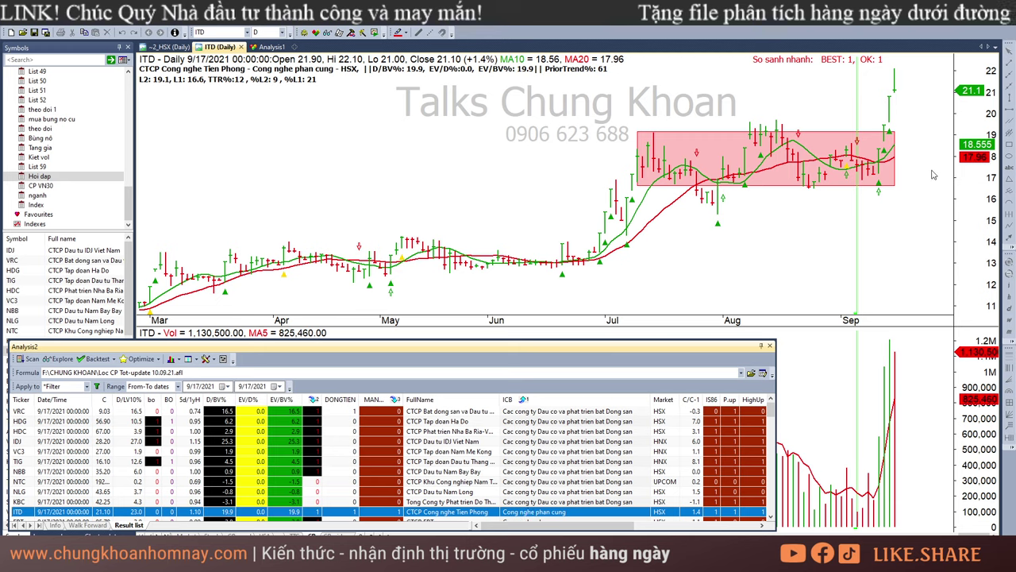
pyautogui.click(878, 178)
pyautogui.click(887, 118)
pyautogui.click(890, 94)
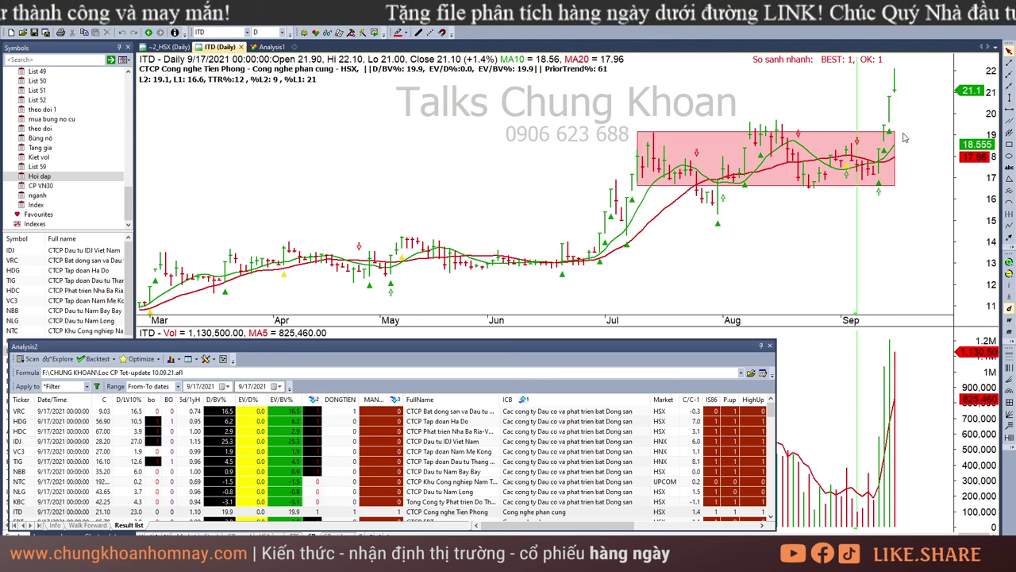
# Open the FPT chart and inspect its price and volume bars from 9/6/2021 to 9/17/2021 against the marked zone.
pyautogui.click(544, 520)
pyautogui.click(883, 123)
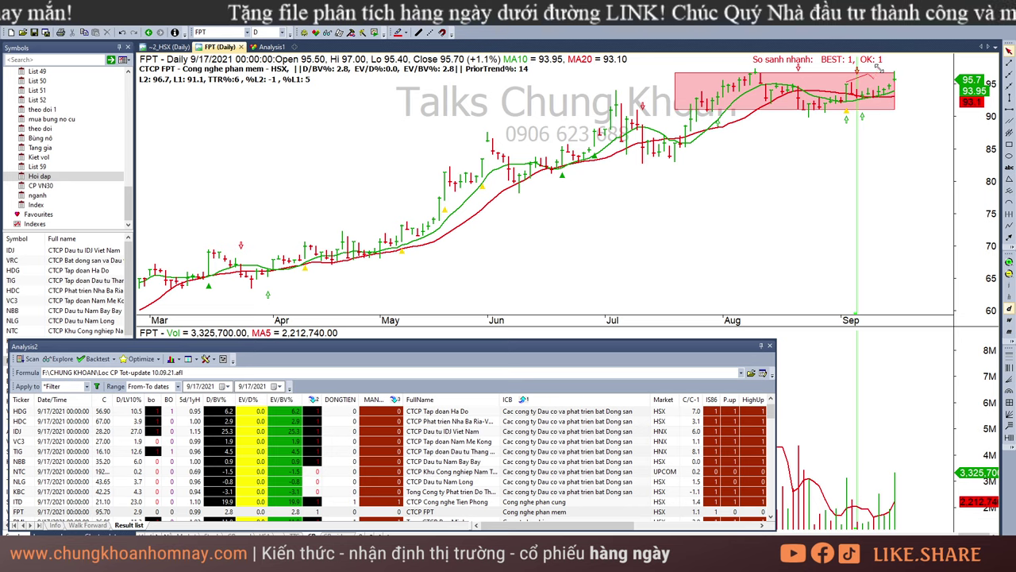
pyautogui.click(848, 150)
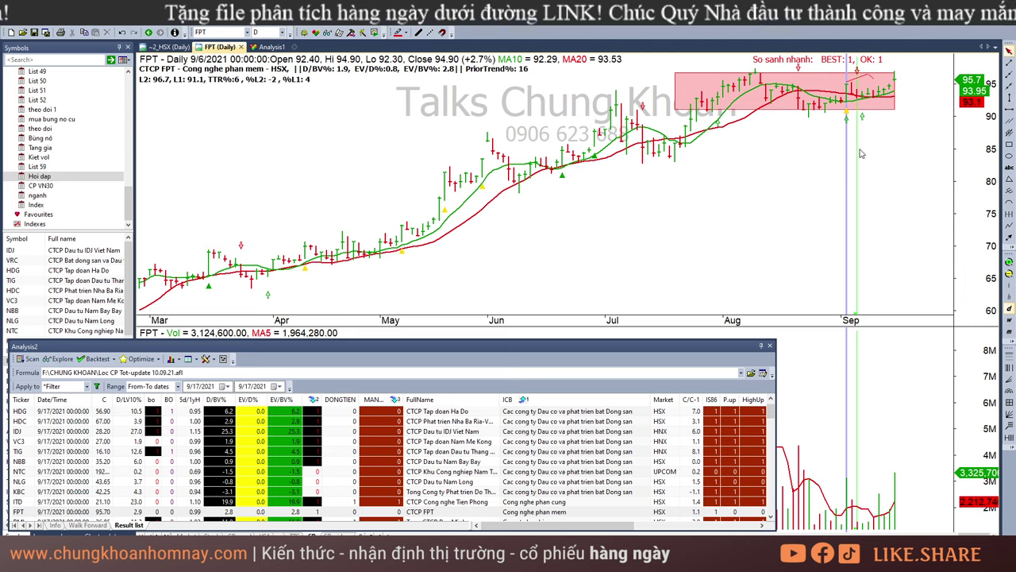
pyautogui.click(859, 154)
pyautogui.click(879, 497)
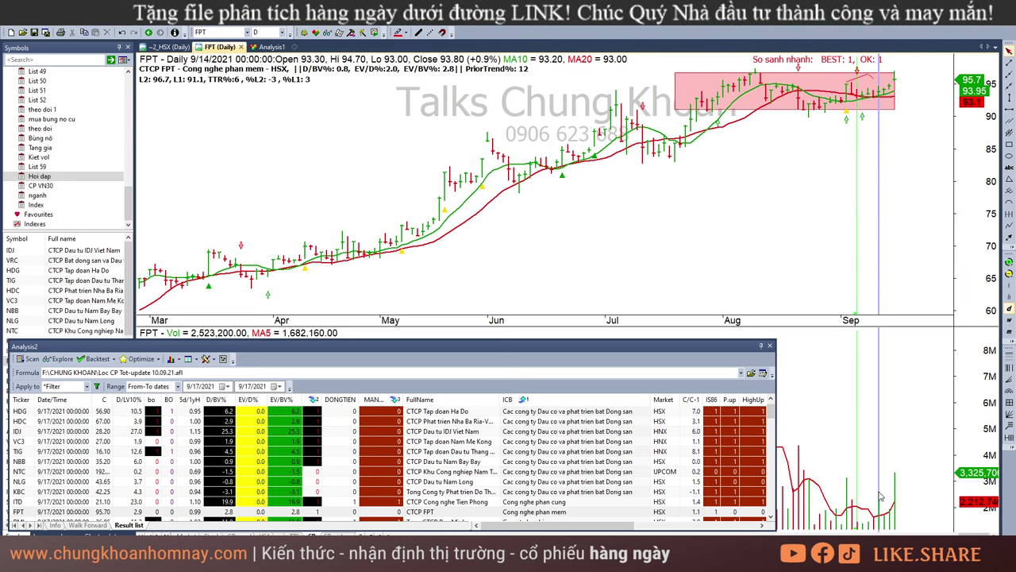
pyautogui.moveTo(879, 524); pyautogui.dragTo(891, 516)
pyautogui.click(897, 122)
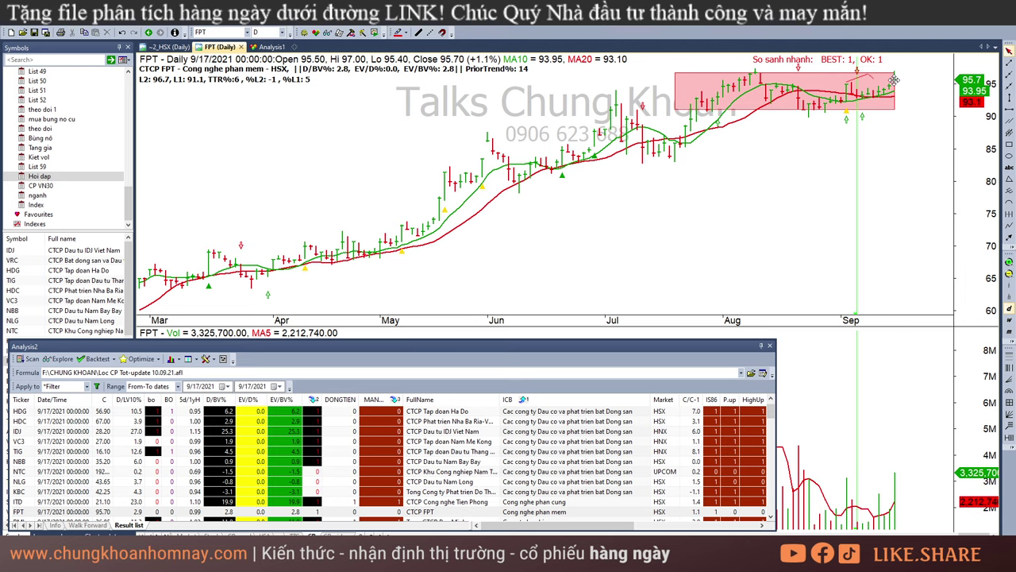
pyautogui.click(898, 133)
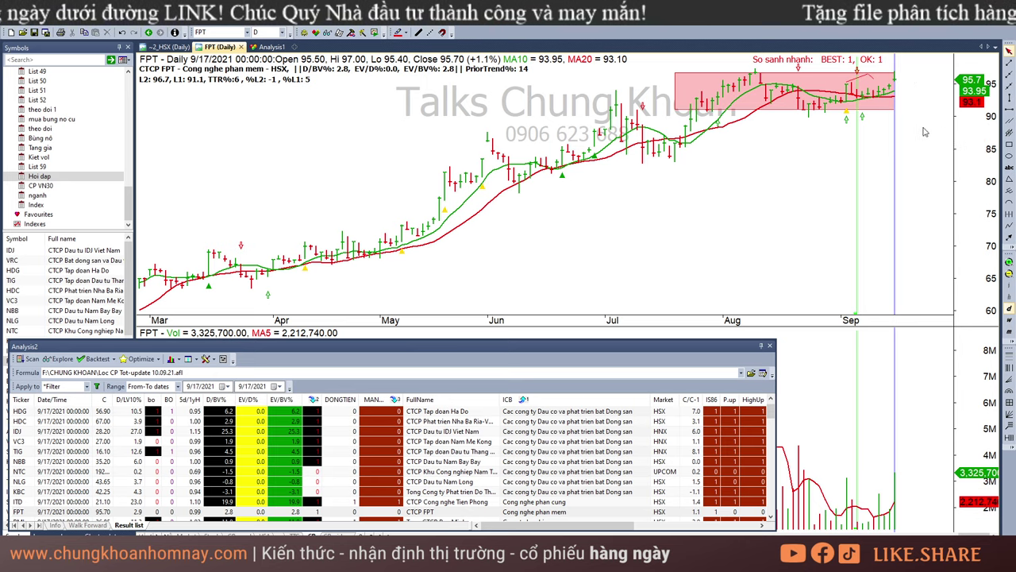
# Compare FPT's 9/8, 9/9, 9/16 and 9/17/2021 bars, including the trading volume of 9/8.
pyautogui.click(858, 168)
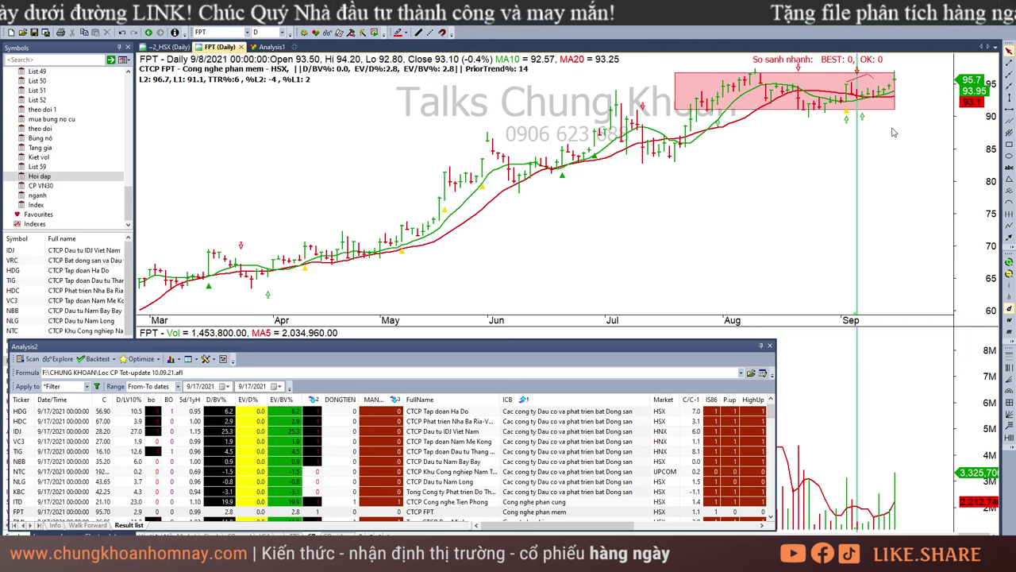
pyautogui.click(889, 162)
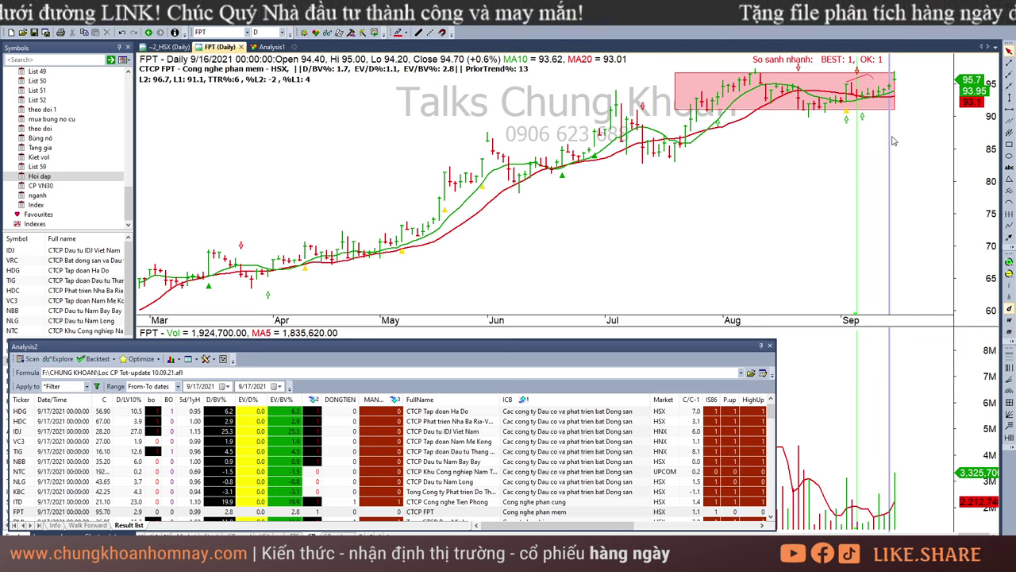
pyautogui.click(900, 120)
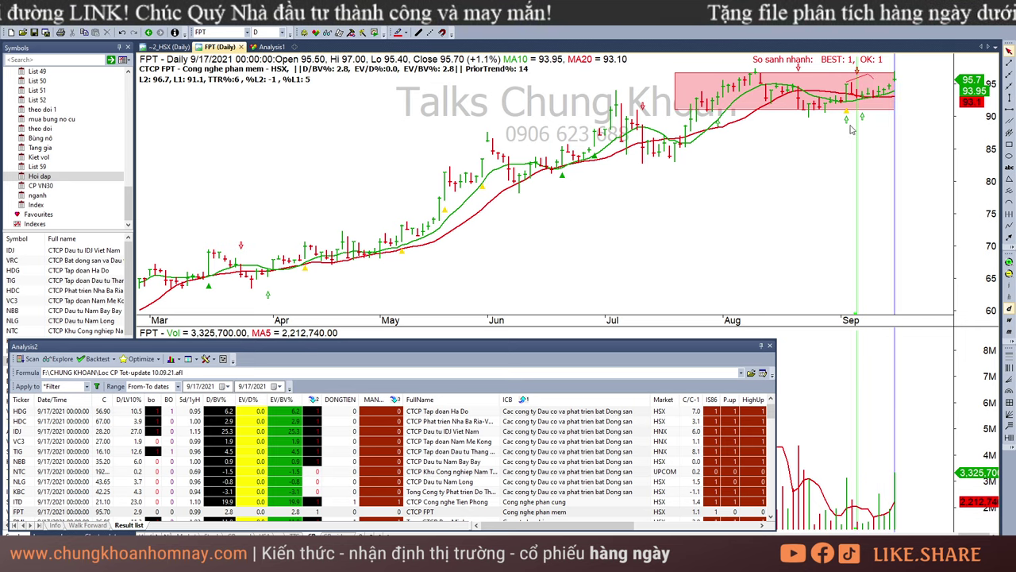
pyautogui.click(862, 137)
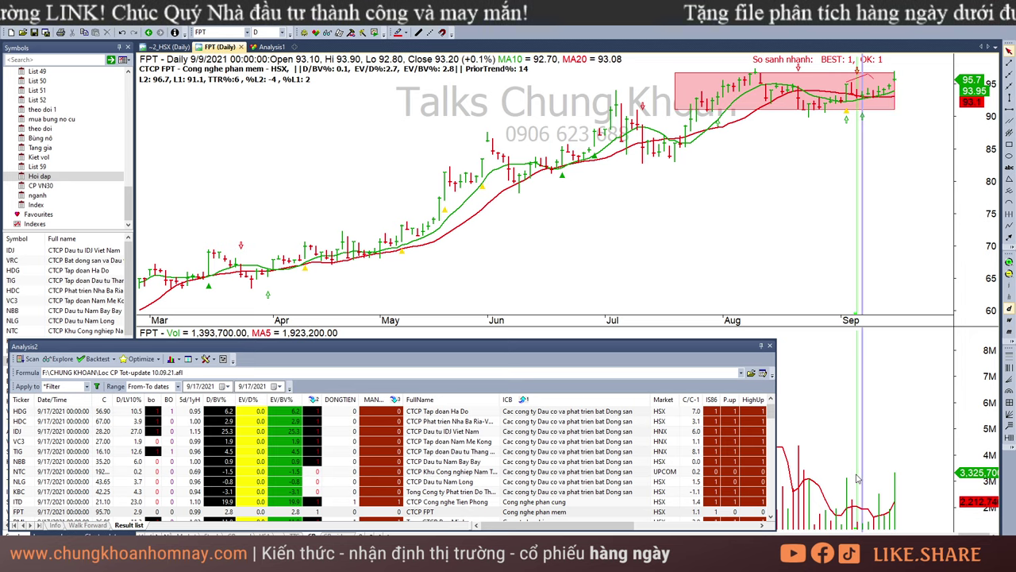
pyautogui.click(858, 520)
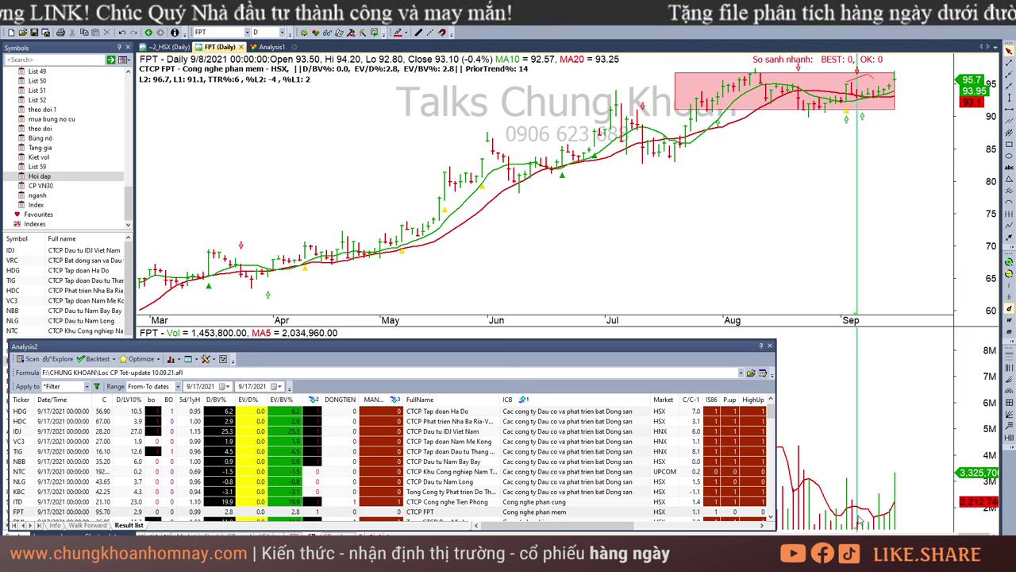
pyautogui.click(934, 196)
pyautogui.click(857, 137)
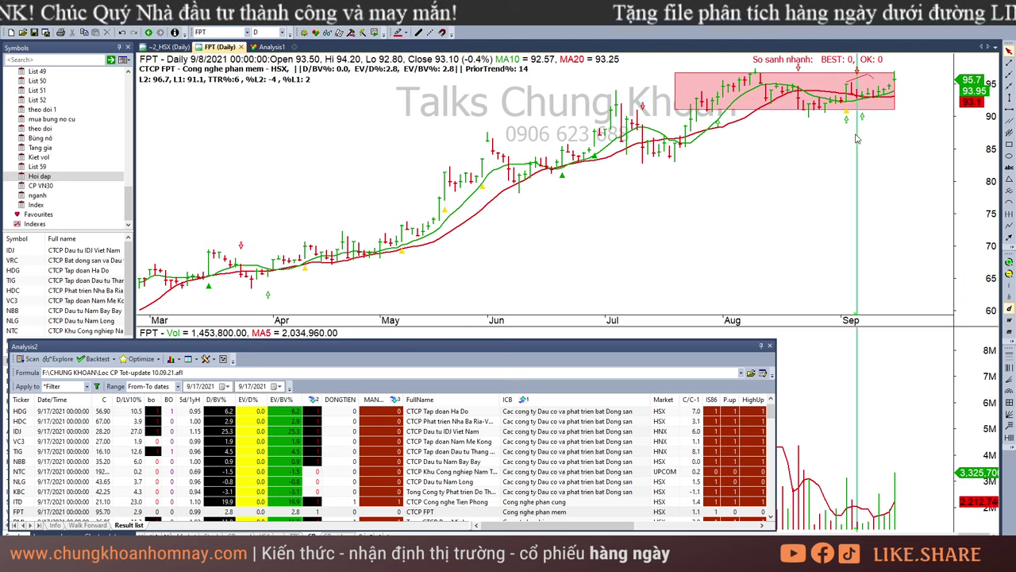
# Mark the 8/24/2021 low on the FPT chart with a small triangle below the bar, and read that bar's values.
pyautogui.click(808, 127)
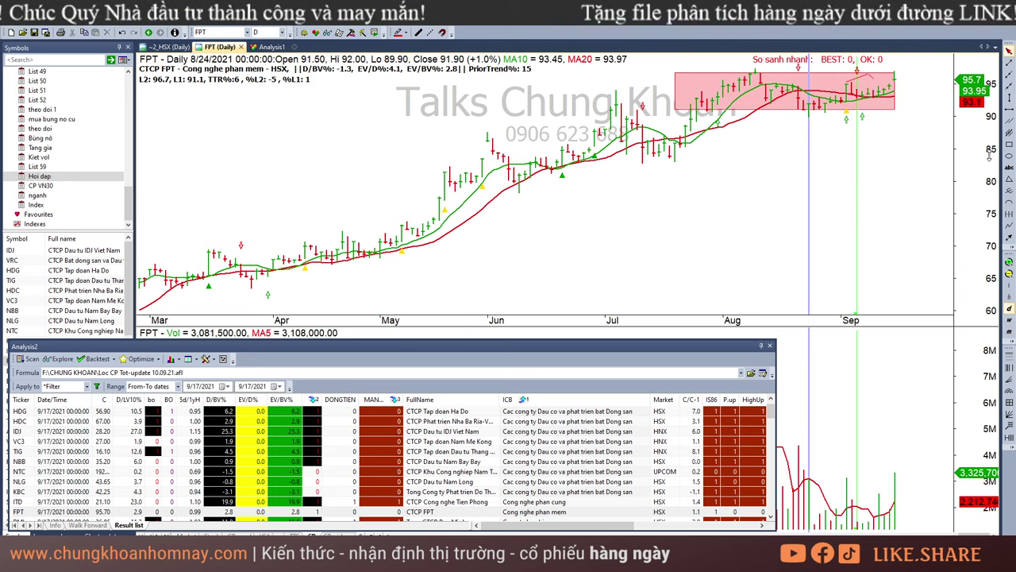
pyautogui.doubleClick(813, 135)
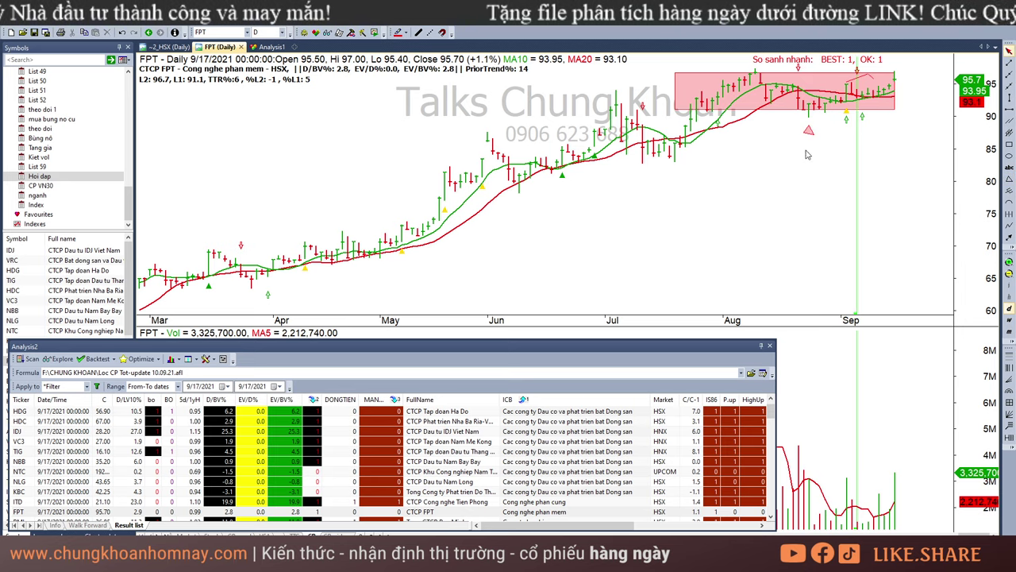
pyautogui.click(811, 161)
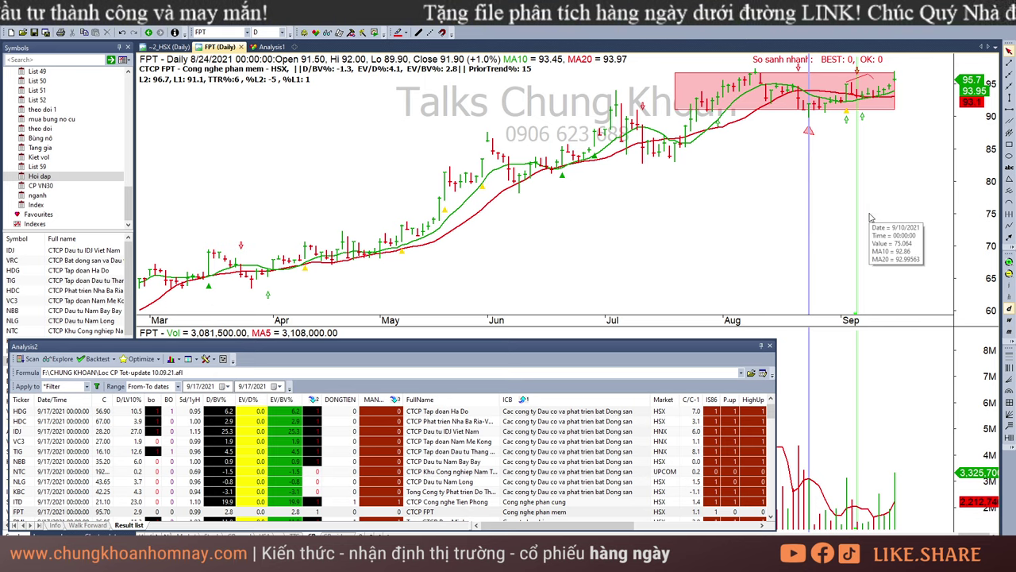
# Recheck FPT's latest daily bars up to 9/17/2021 near the upper edge of the marked zone.
pyautogui.click(897, 127)
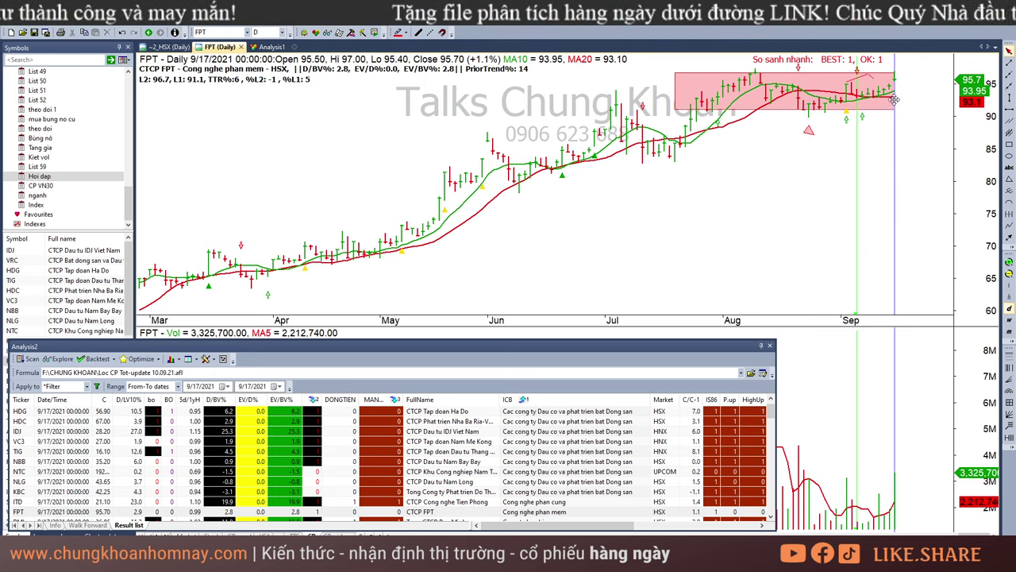
pyautogui.click(887, 144)
pyautogui.click(898, 126)
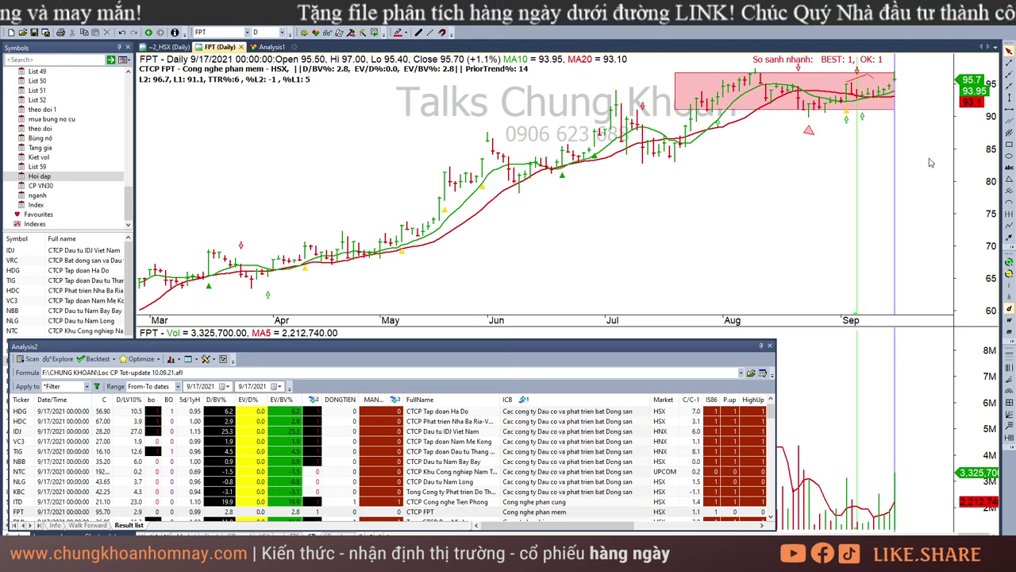
pyautogui.click(925, 146)
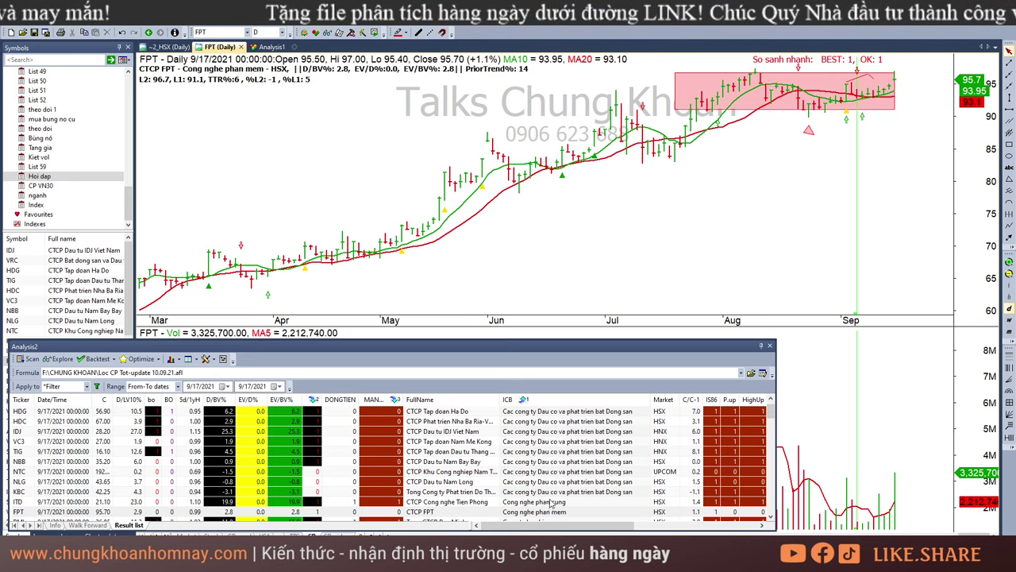
# Open the BMI chart from the result list and examine its 9/1, 9/16 and 9/17/2021 bars against the marked zone.
pyautogui.scroll(-2, 552, 504)
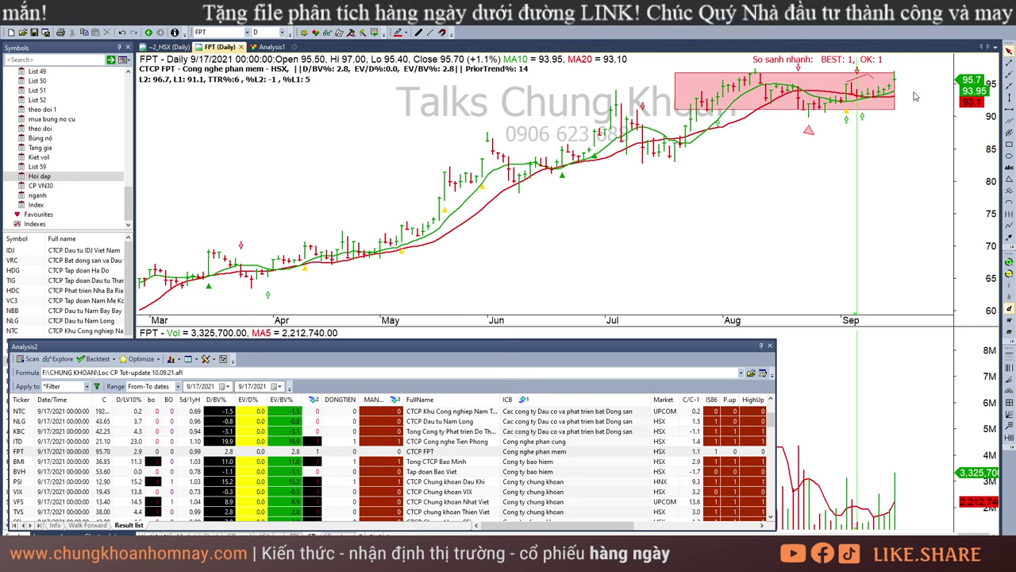
pyautogui.moveTo(916, 96)
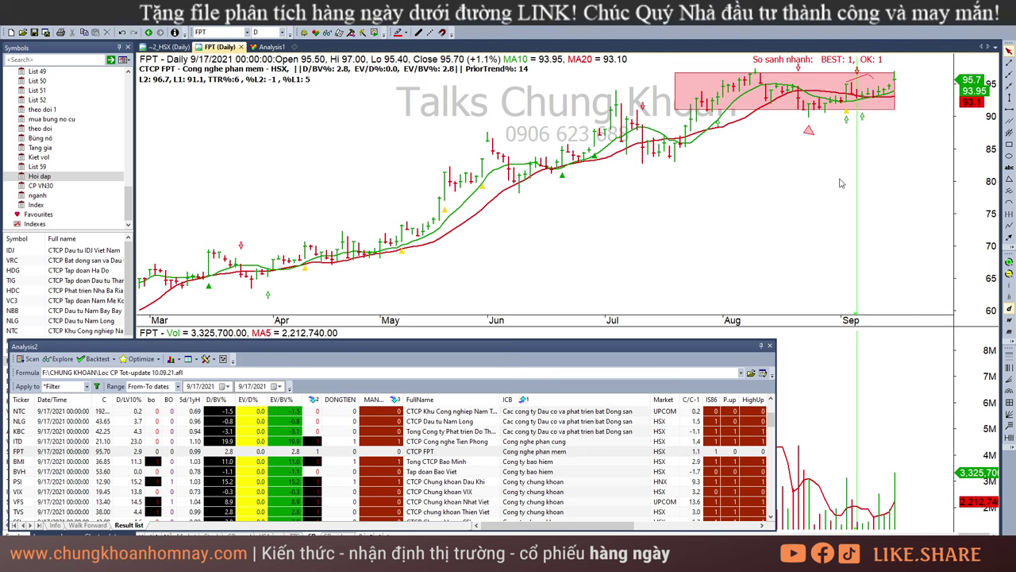
pyautogui.click(481, 464)
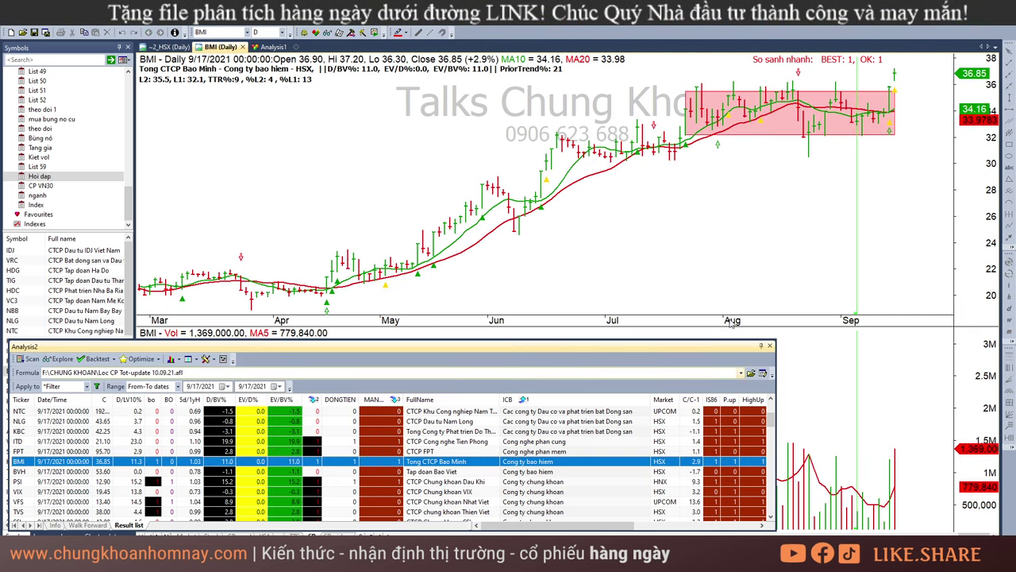
pyautogui.click(842, 211)
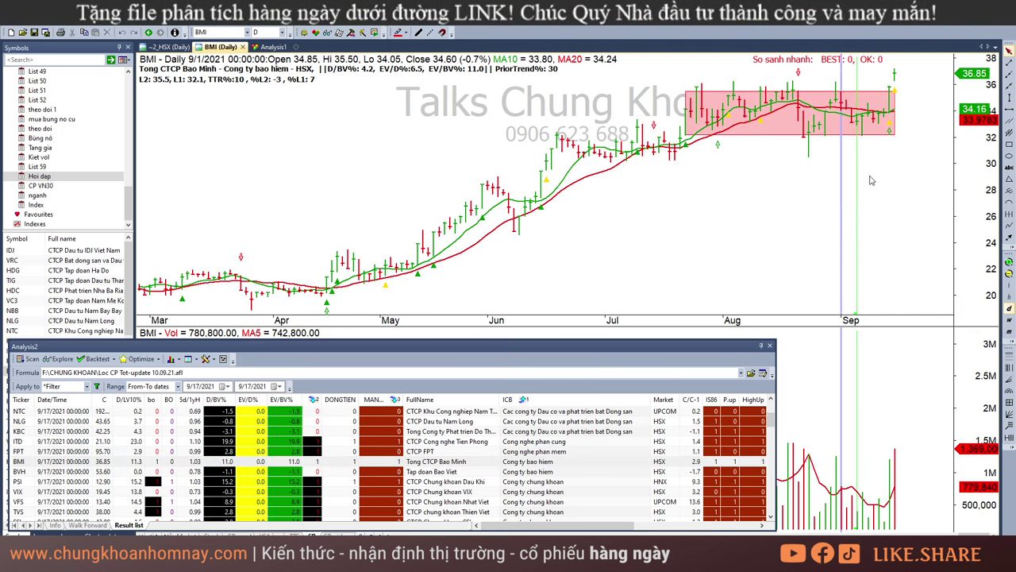
pyautogui.click(891, 150)
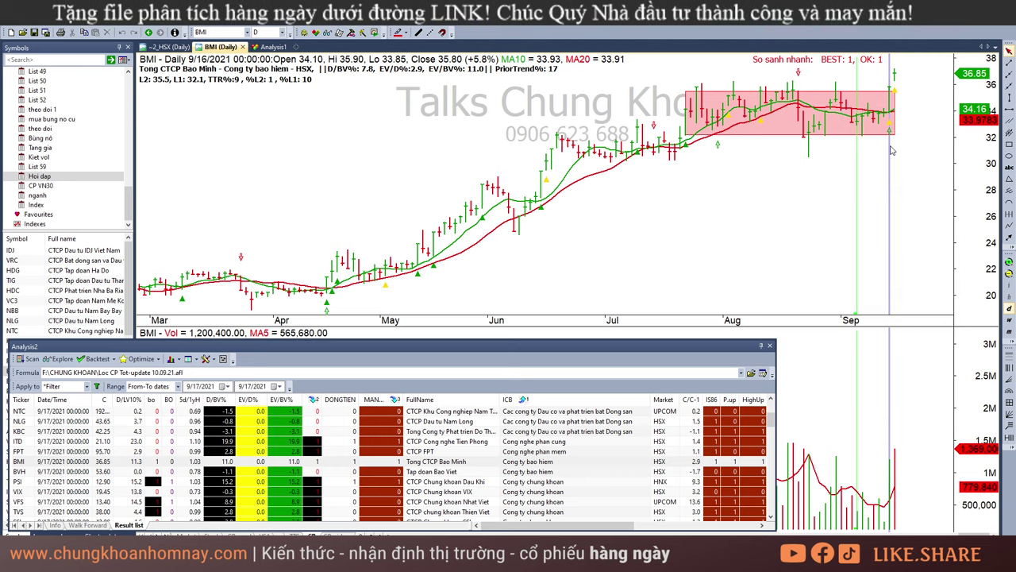
pyautogui.click(898, 78)
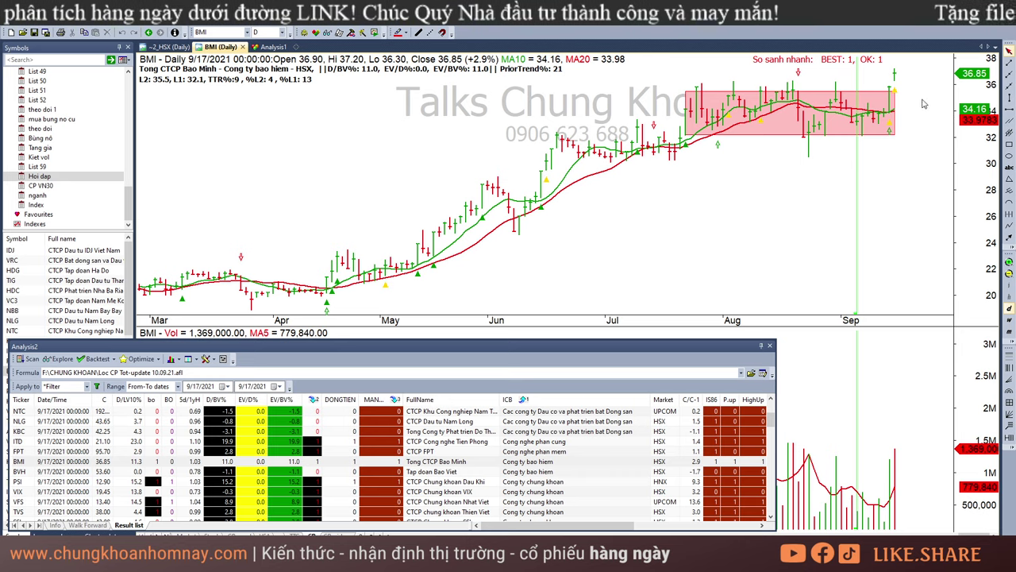
pyautogui.moveTo(908, 92)
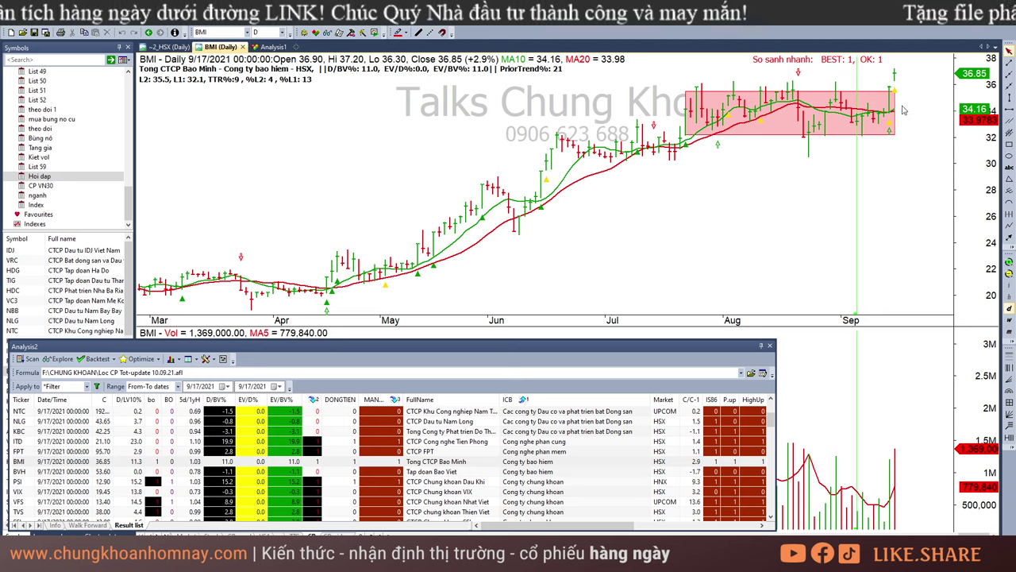
pyautogui.click(890, 155)
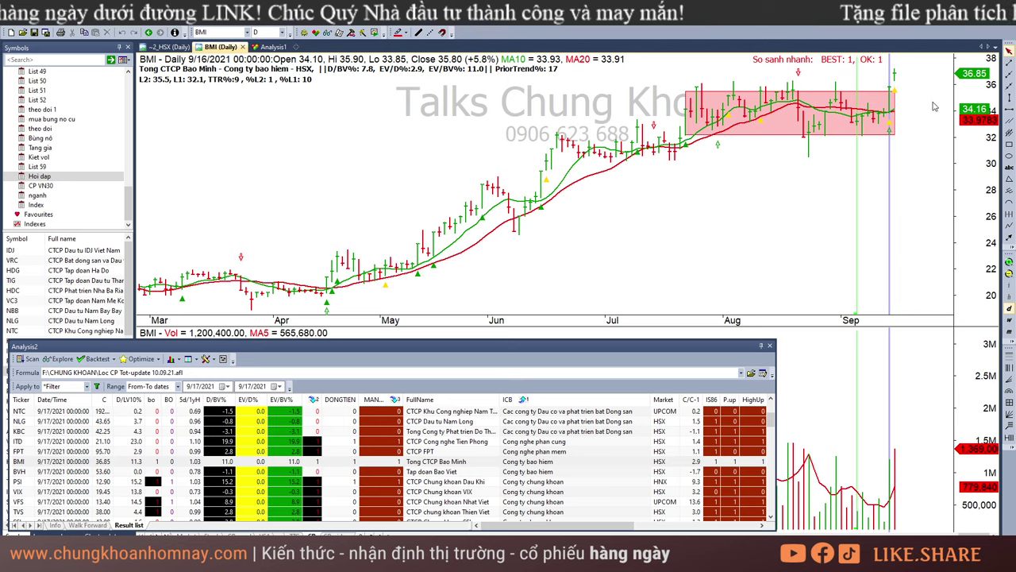
pyautogui.click(935, 105)
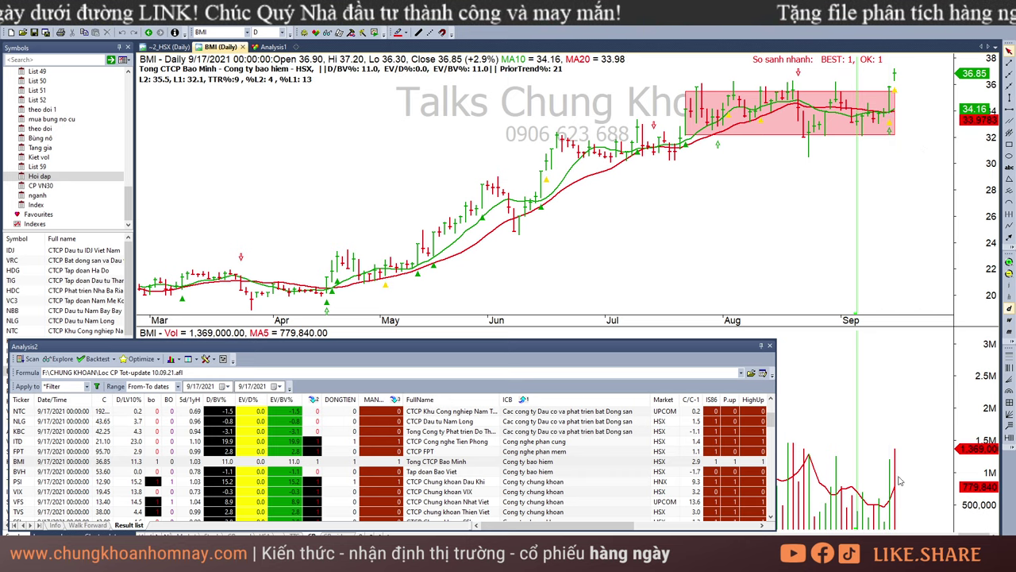
# Open the BVH chart and check its 9/14/2021 bar.
pyautogui.click(502, 471)
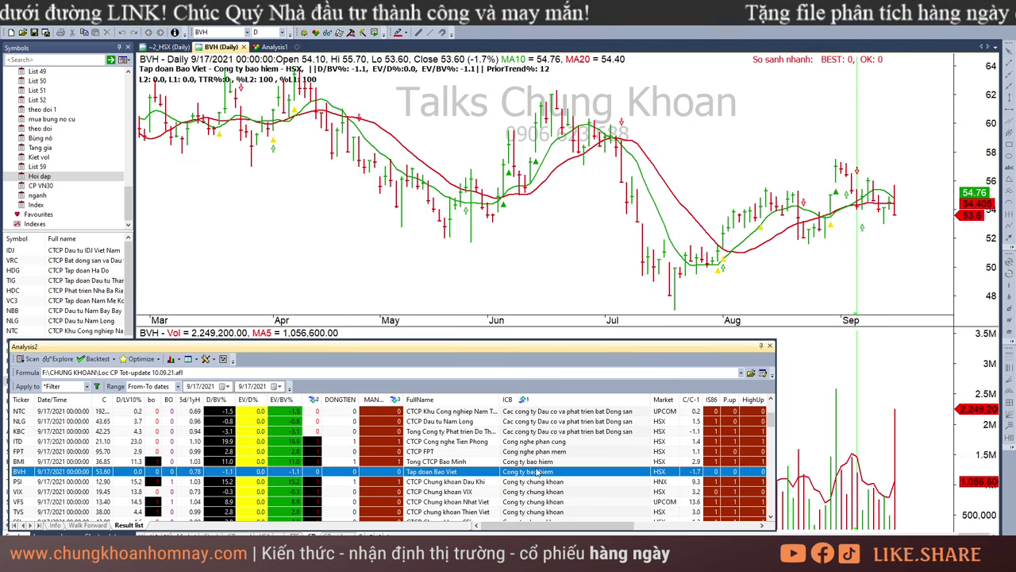
pyautogui.click(879, 246)
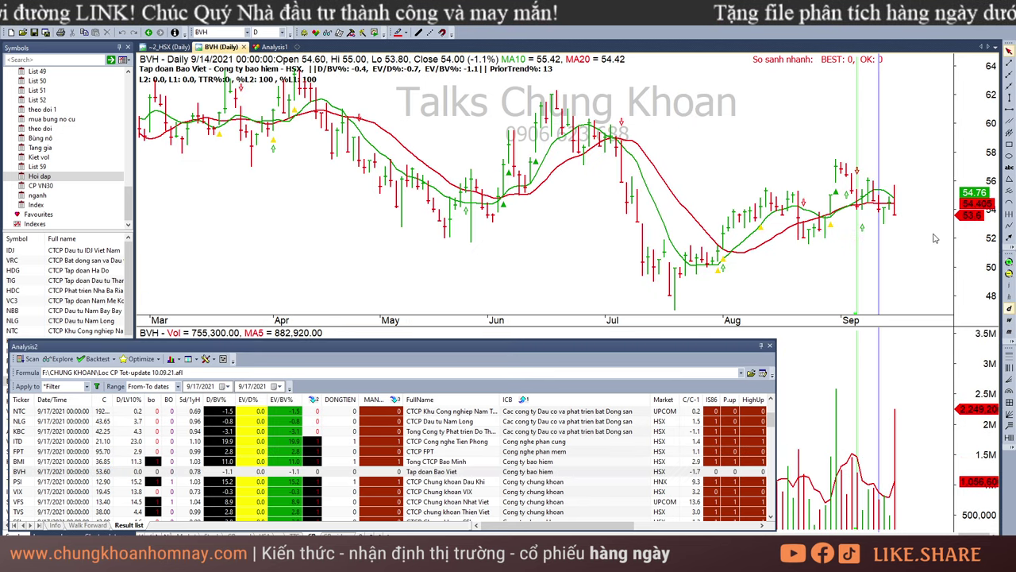
pyautogui.press('Escape')
# View the charts of the securities stocks PSI and VIX with their 9/17/2021 bars.
pyautogui.click(524, 482)
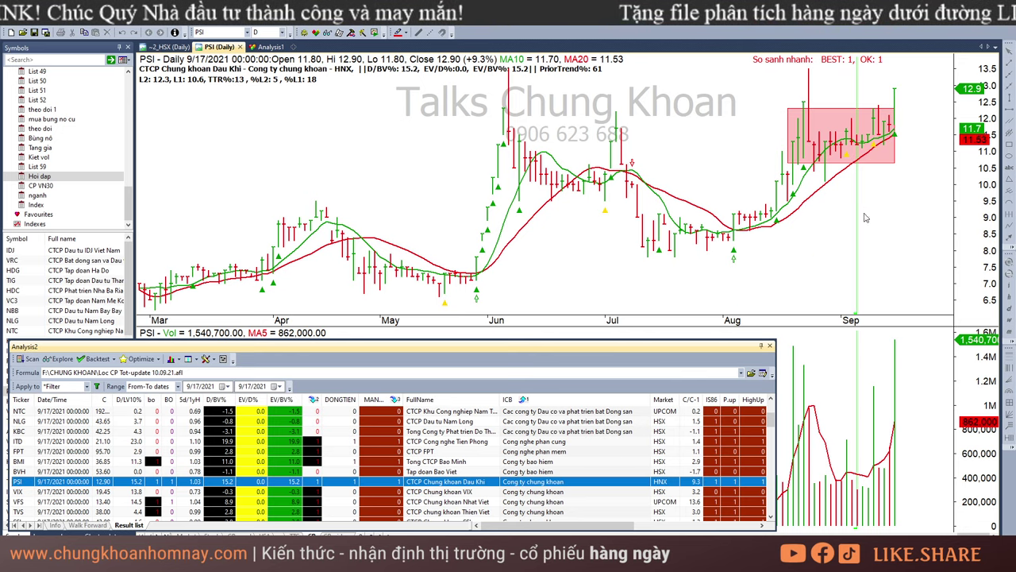
pyautogui.press('Down')
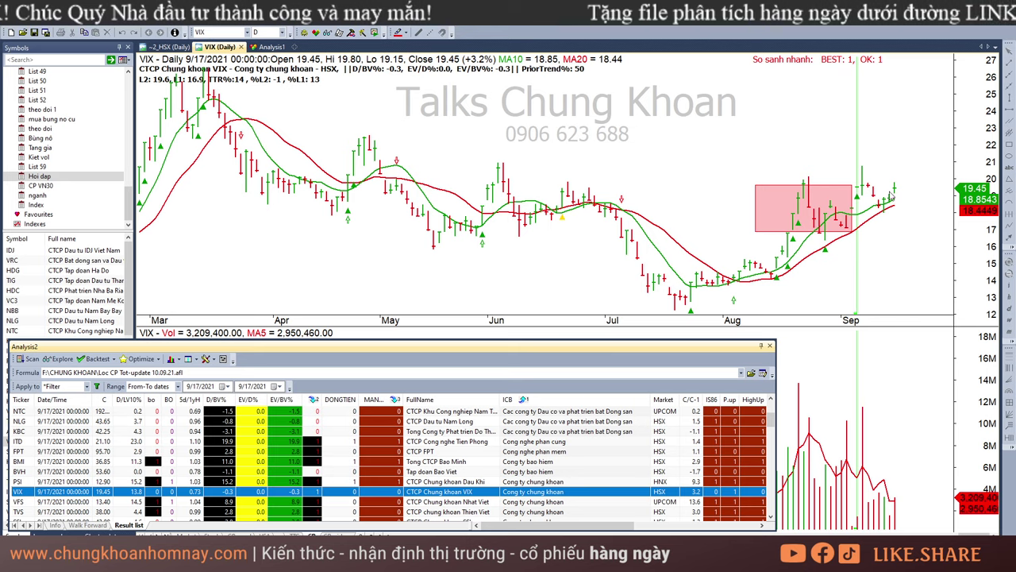
pyautogui.click(923, 241)
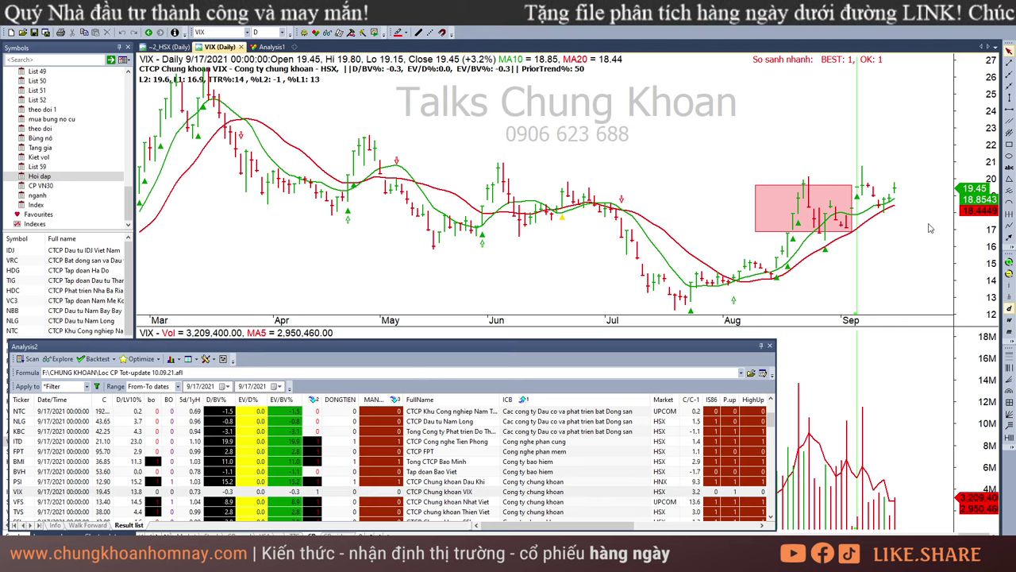
# Draw a rectangle from about 19.5 to 25 across March to September on the VIX chart, and delete it.
pyautogui.click(1009, 143)
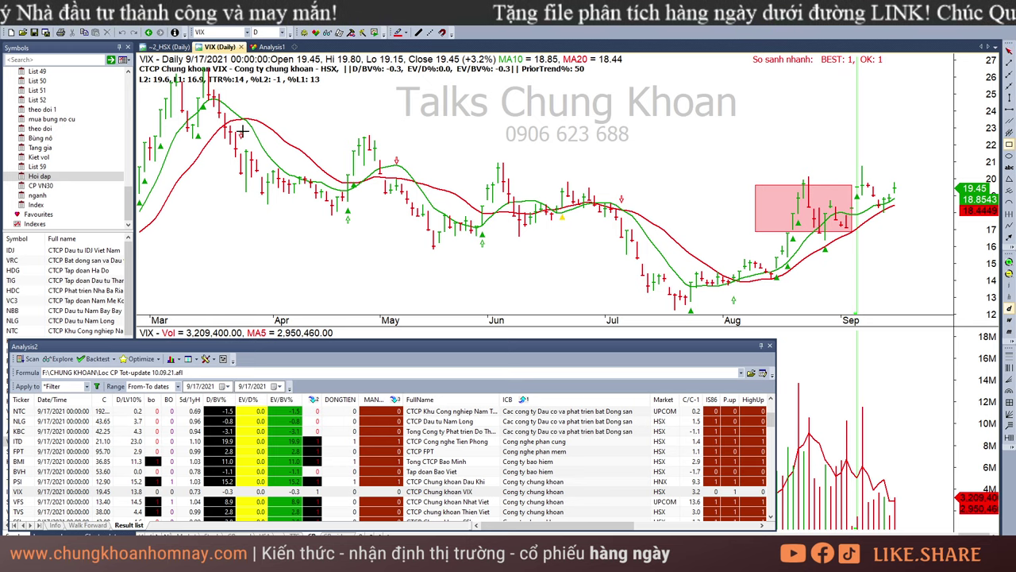
pyautogui.moveTo(197, 89); pyautogui.dragTo(982, 186)
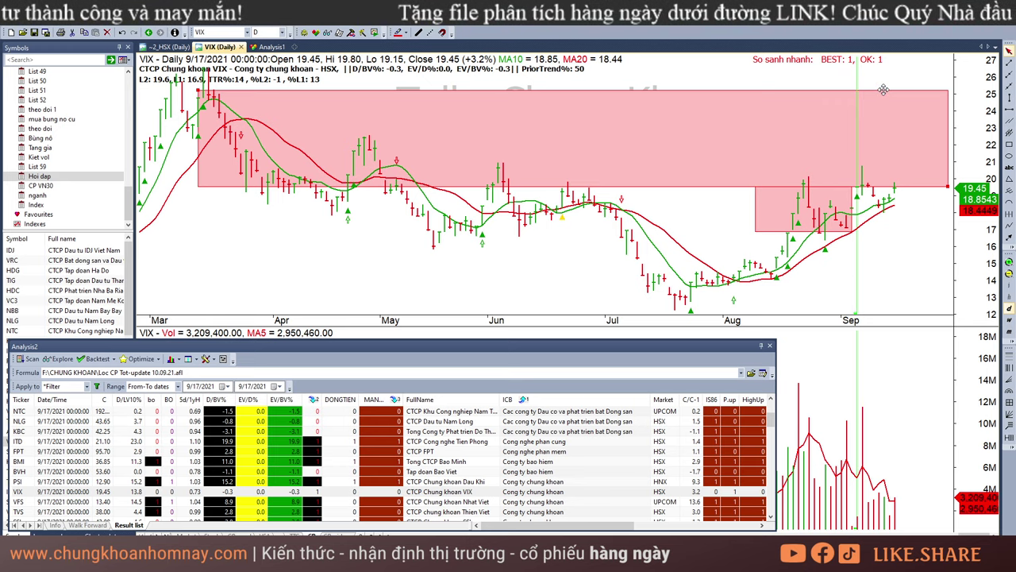
pyautogui.press('Delete')
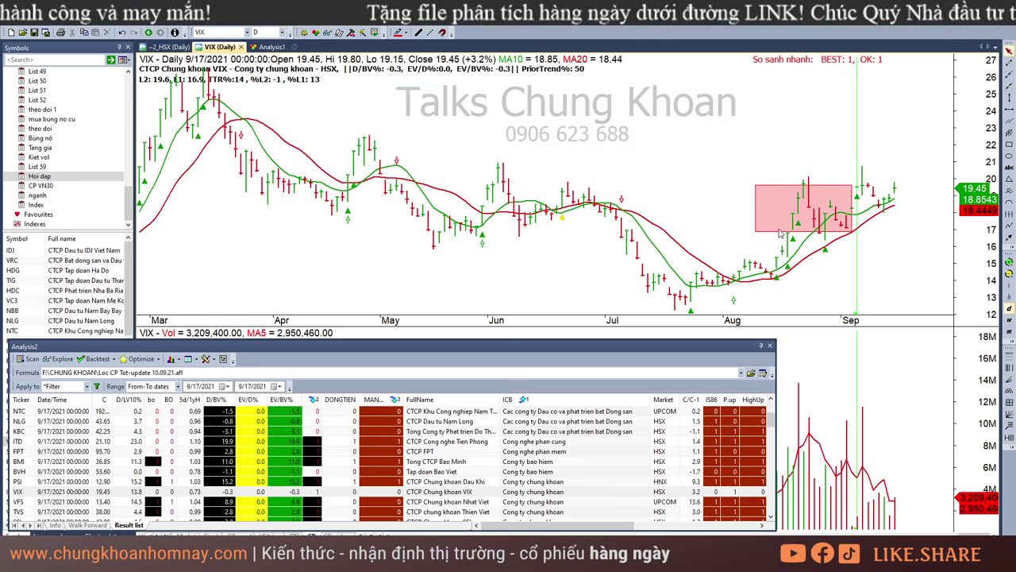
# Check VIX's mid-September price bars, and review the daily charts of VFS and TVS from the scan results.
pyautogui.click(878, 243)
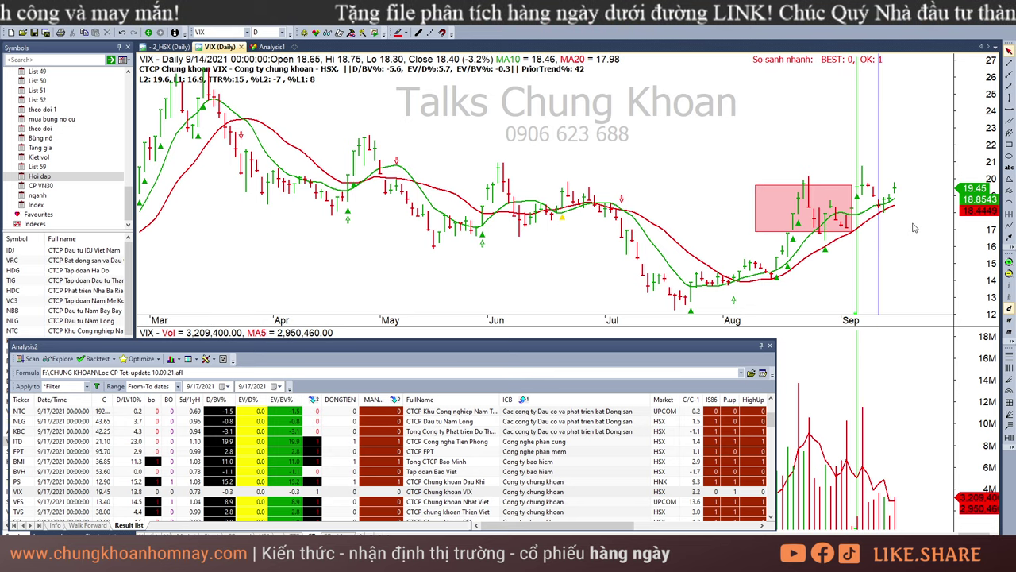
pyautogui.click(913, 228)
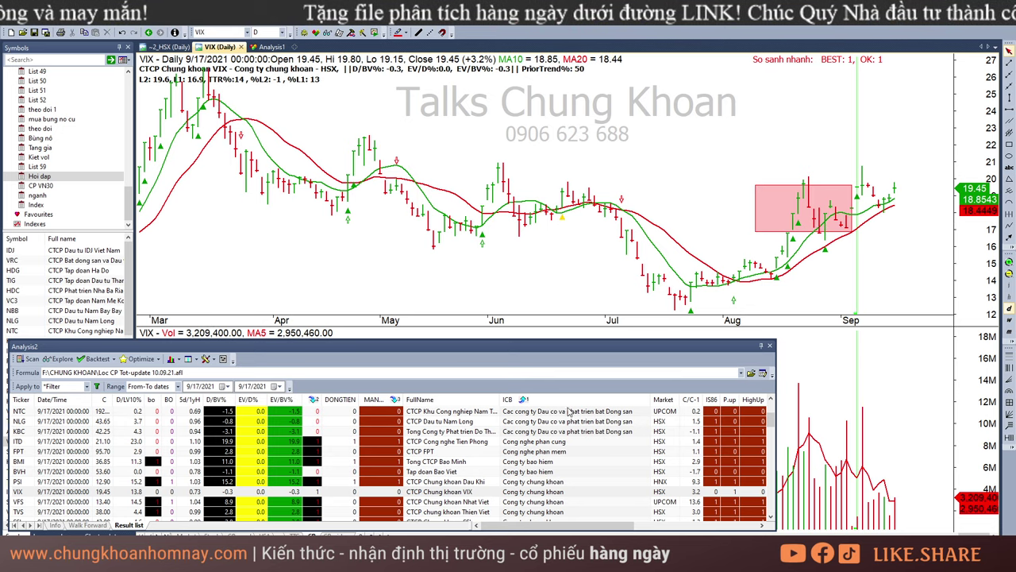
pyautogui.click(522, 503)
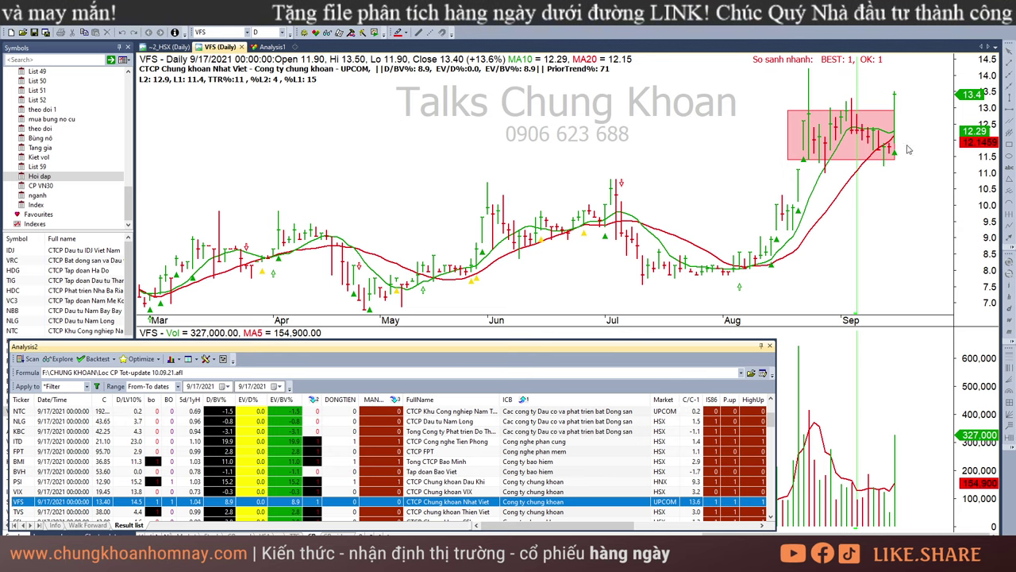
pyautogui.scroll(-1, 563, 474)
pyautogui.press('Down')
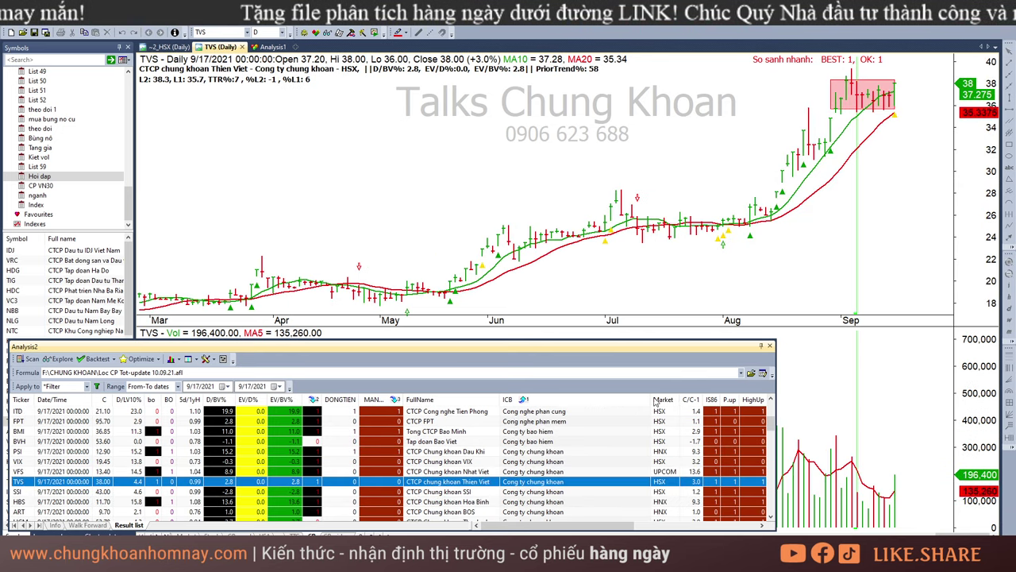
# Open the SSI daily chart and extend the pink consolidation rectangle to the 9/17/2021 bar.
pyautogui.press('Down')
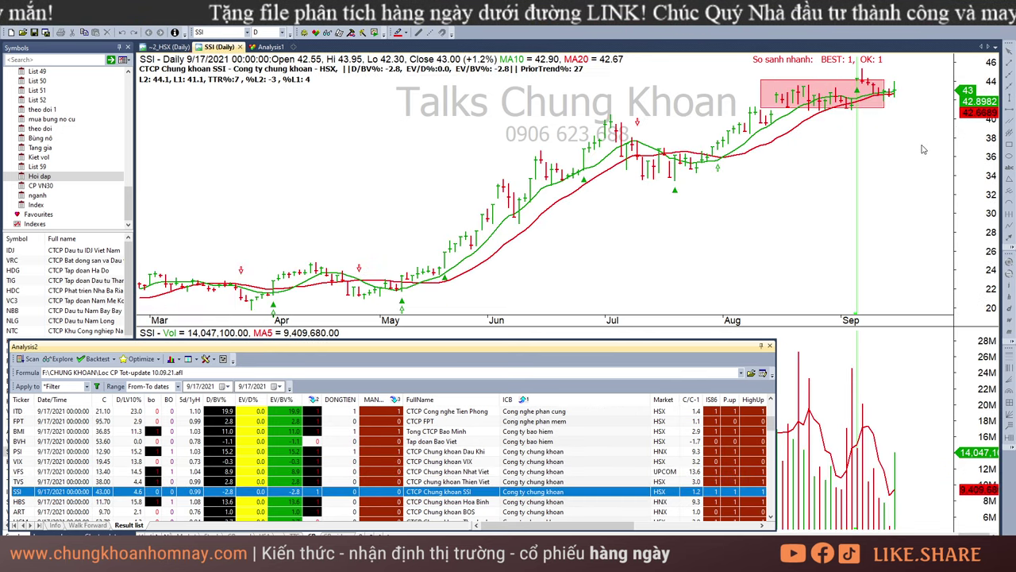
pyautogui.click(896, 460)
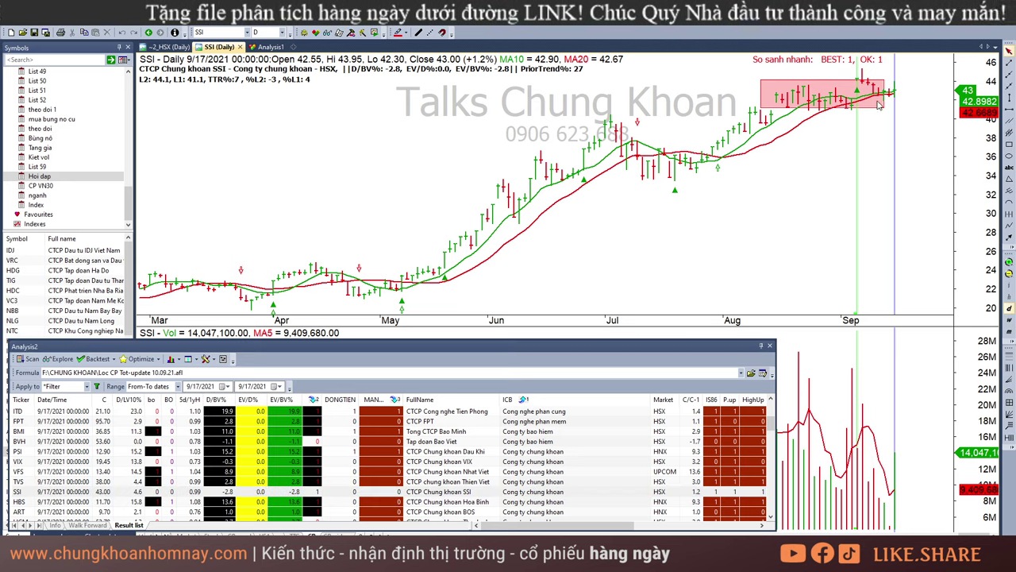
pyautogui.moveTo(881, 102); pyautogui.dragTo(893, 99)
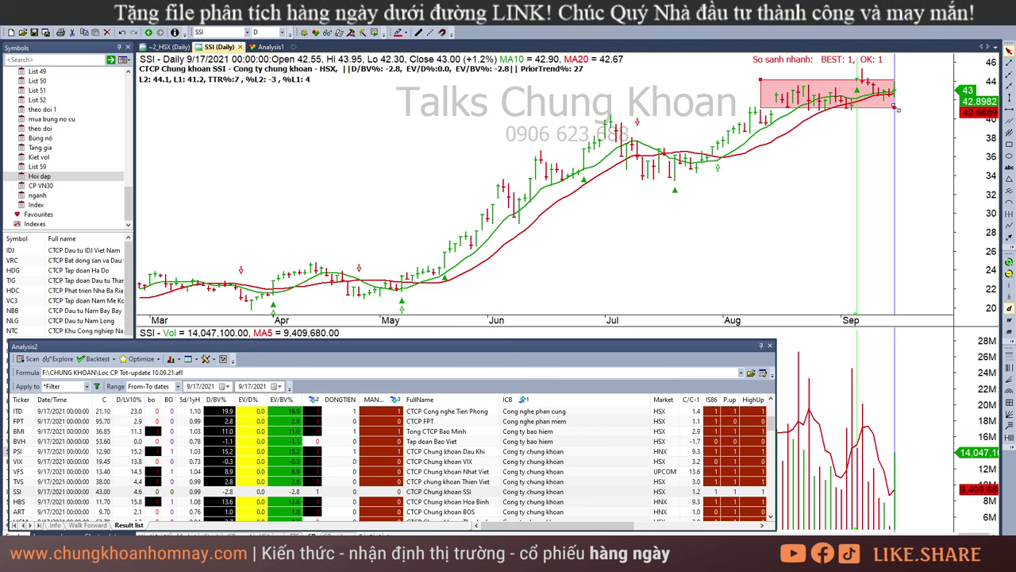
# Review the daily charts of HBS and ART from the scan results.
pyautogui.click(489, 503)
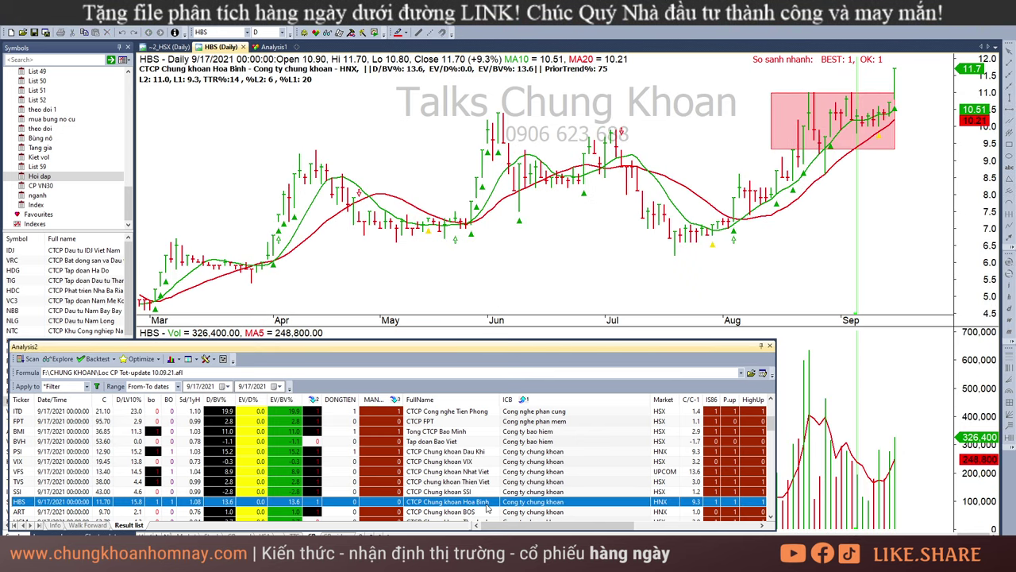
pyautogui.press('Down')
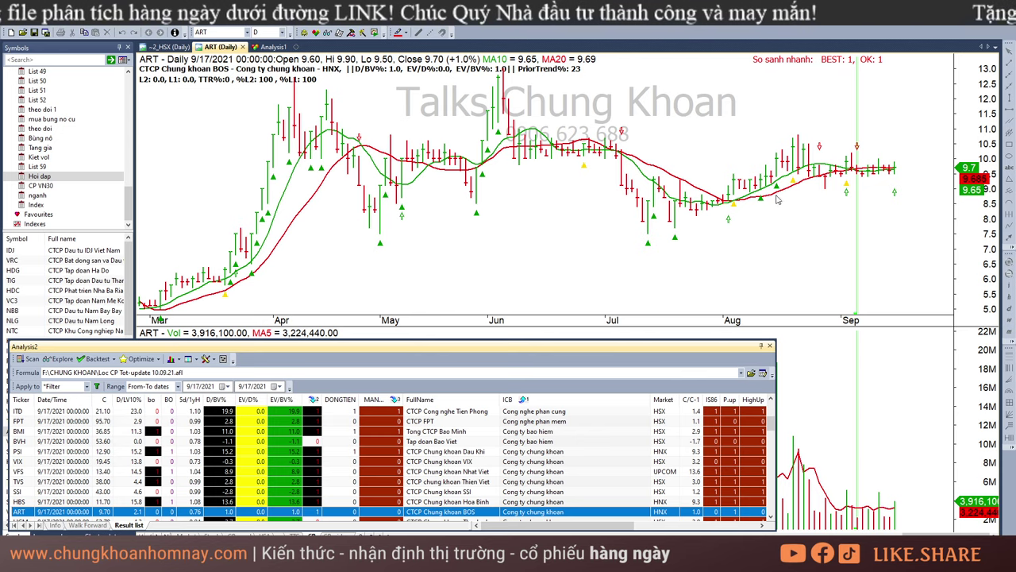
pyautogui.moveTo(811, 164)
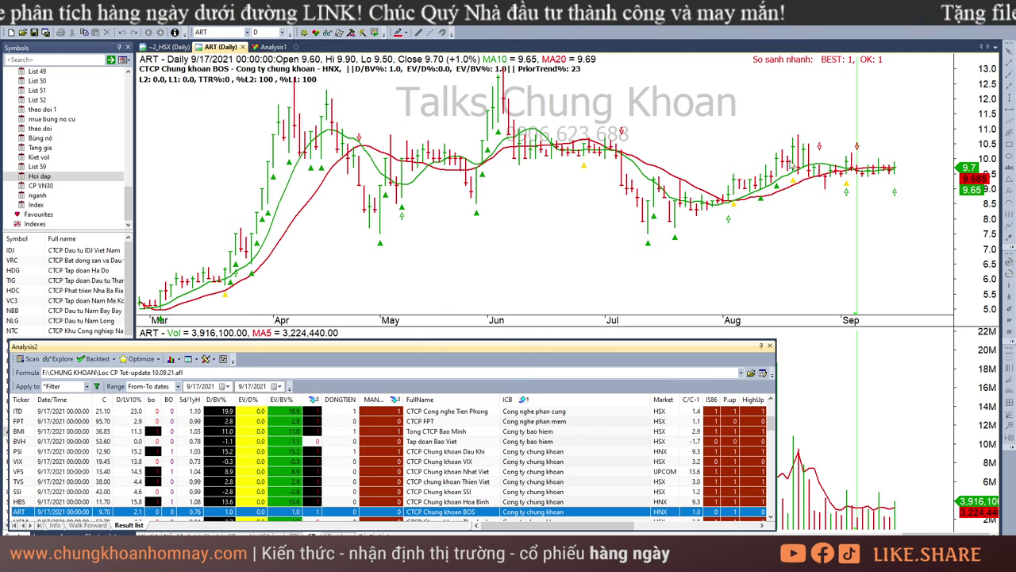
# Open the HCM daily chart and inspect its price bars for 8/30/2021 and 9/15 to 9/17/2021.
pyautogui.press('Down')
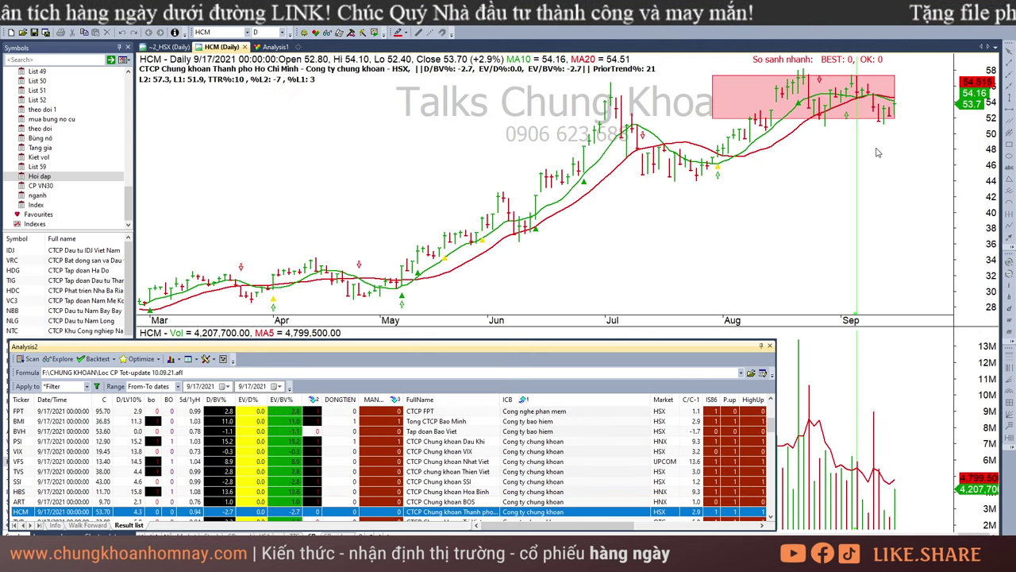
pyautogui.click(879, 154)
pyautogui.click(831, 209)
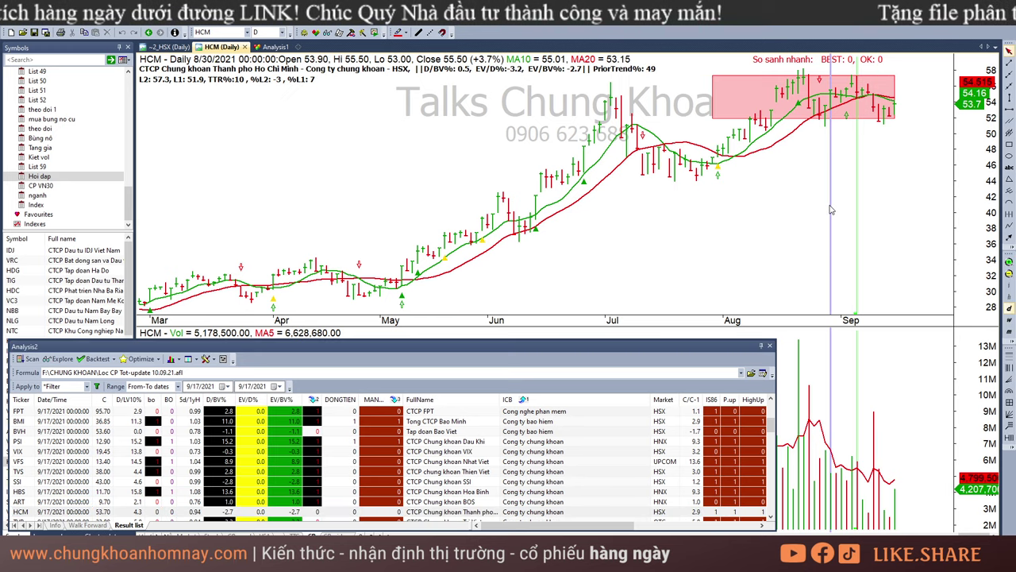
pyautogui.click(879, 149)
pyautogui.click(884, 150)
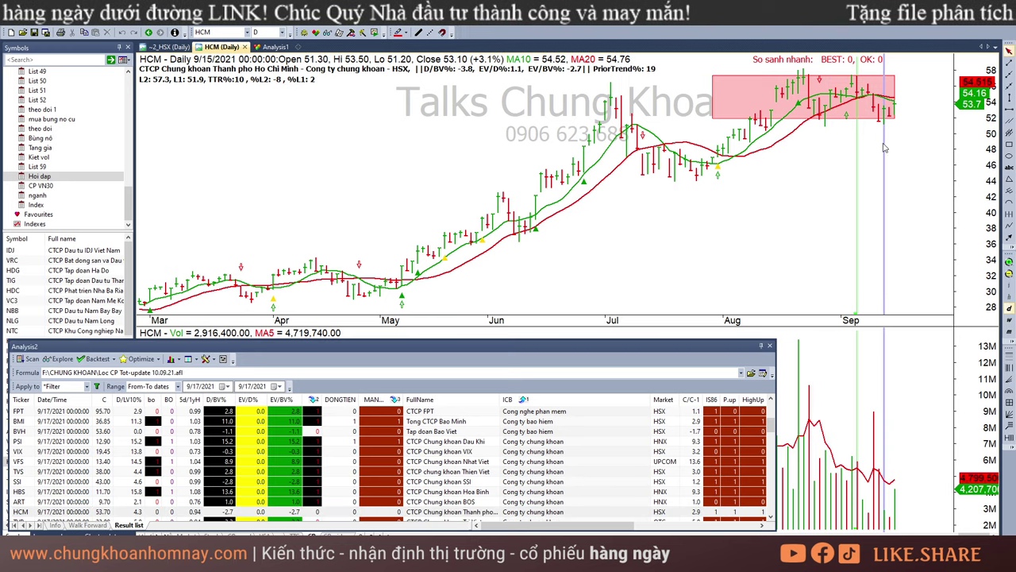
pyautogui.click(891, 137)
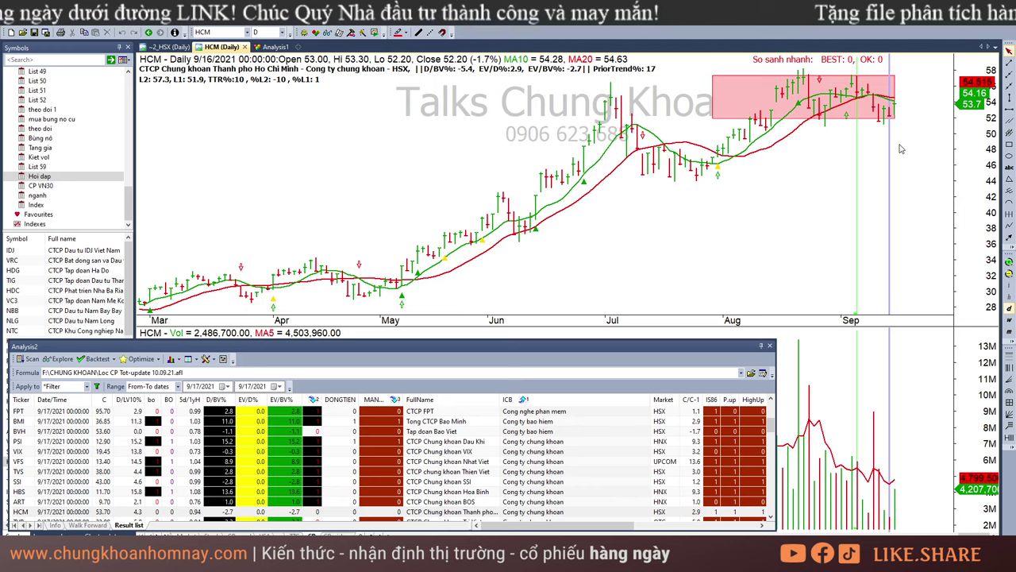
pyautogui.click(896, 131)
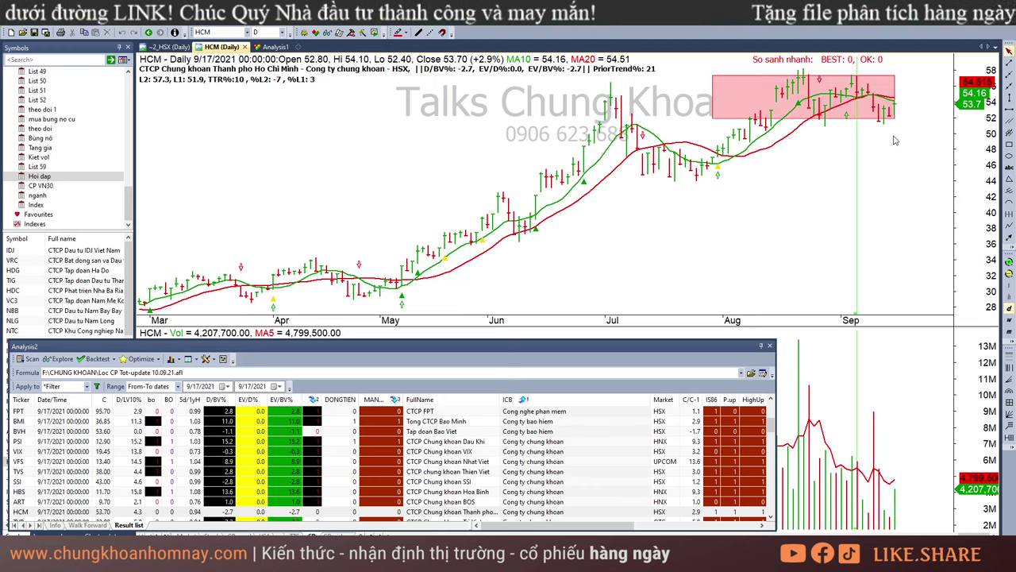
pyautogui.click(891, 140)
pyautogui.click(906, 140)
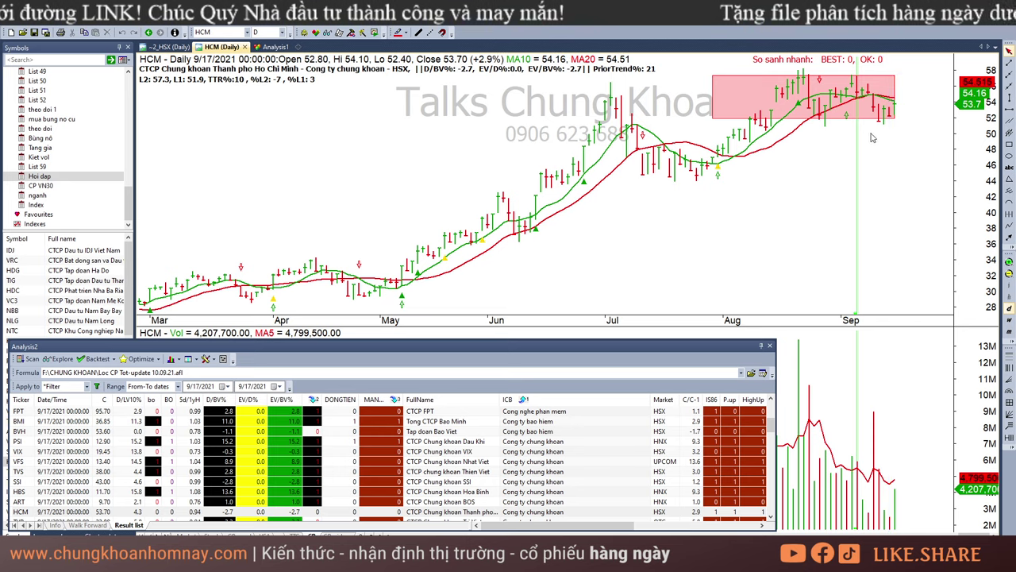
pyautogui.moveTo(872, 137)
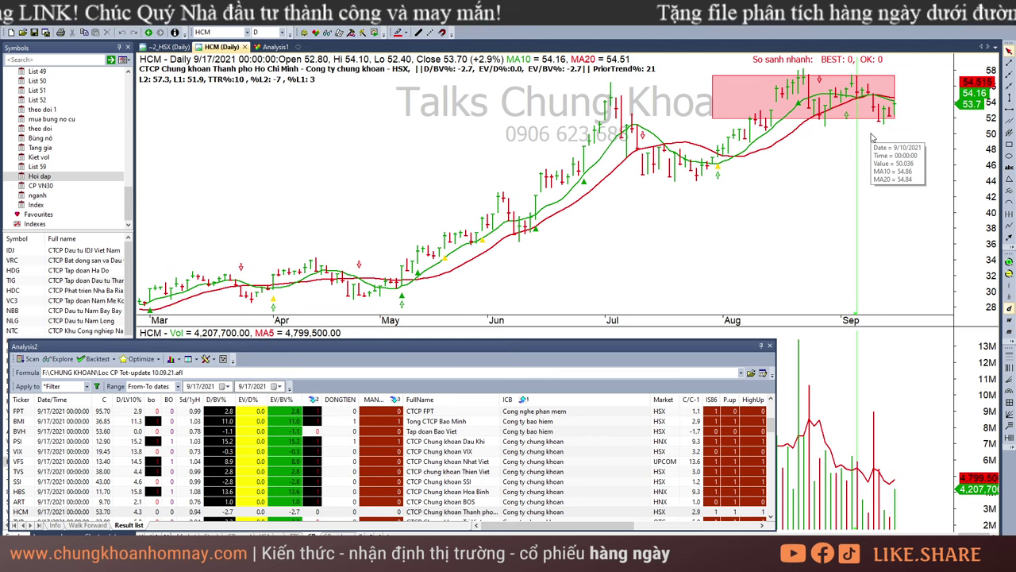
# Open the TVB daily chart and extend its pink rectangle to the latest bar, with the lower edge at about 21.6.
pyautogui.click(418, 519)
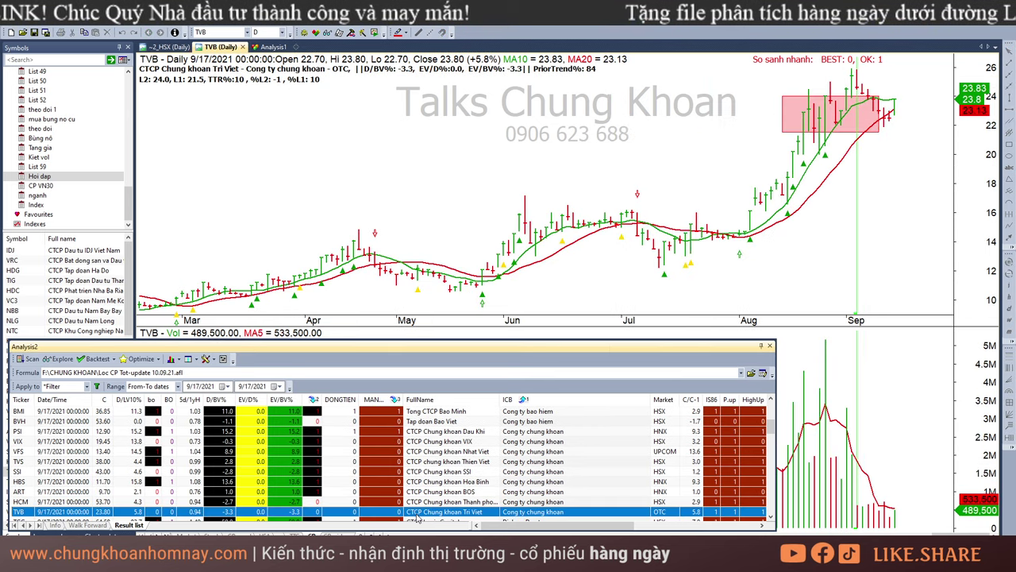
pyautogui.click(897, 123)
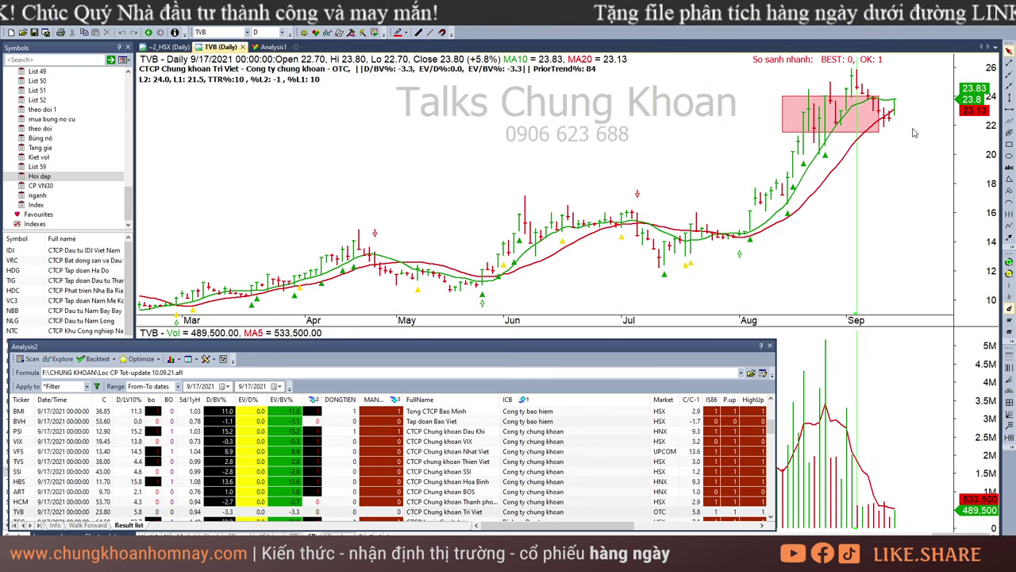
pyautogui.click(855, 113)
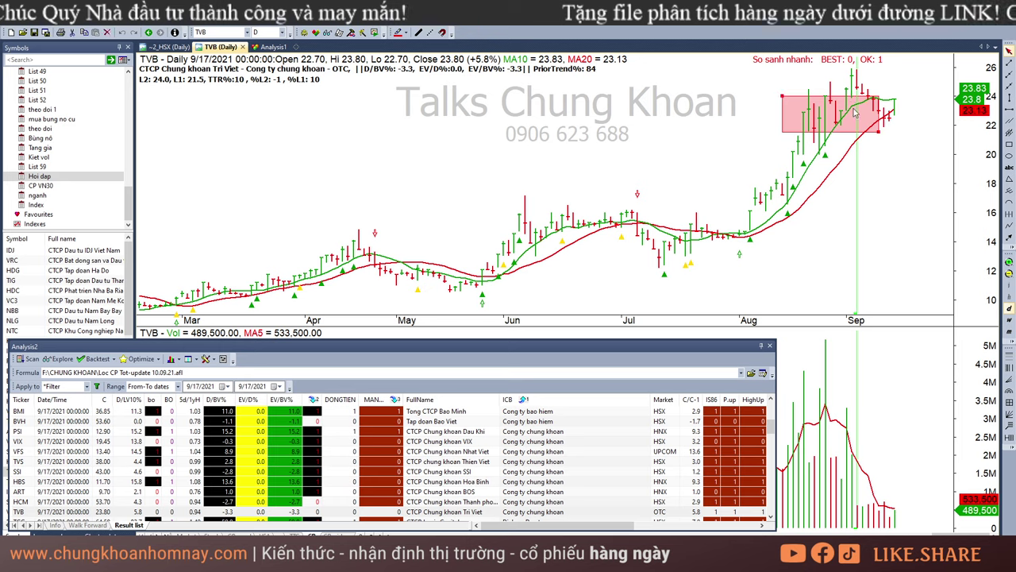
pyautogui.moveTo(875, 127); pyautogui.dragTo(895, 130)
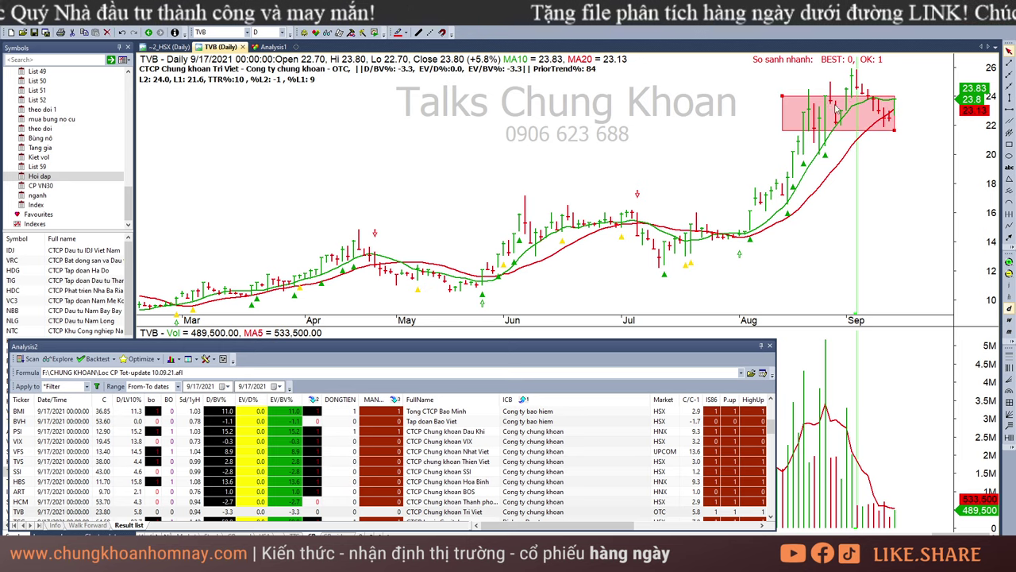
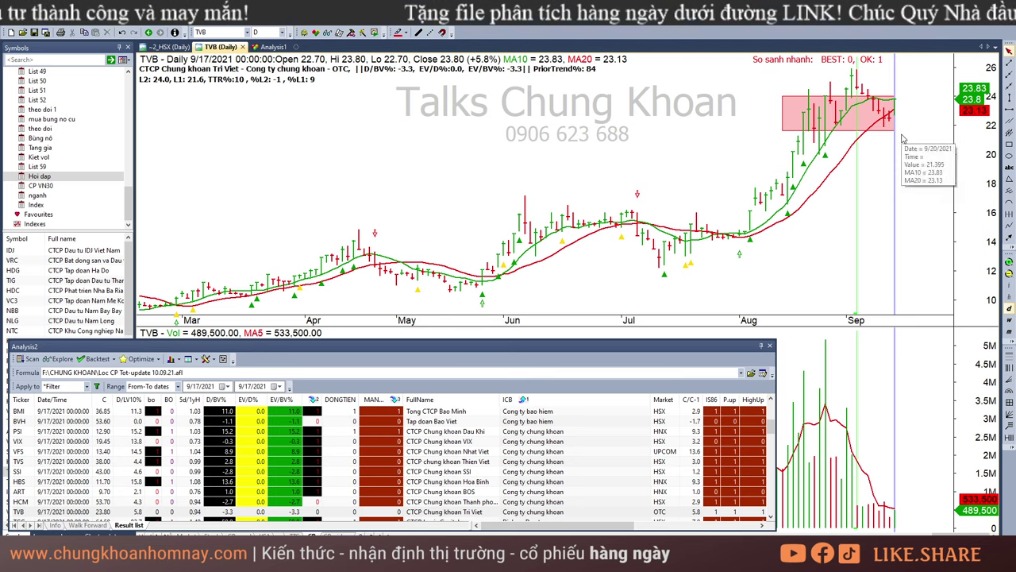
# Review the daily charts of TGG and IPA, including IPA's recent volume.
pyautogui.click(418, 512)
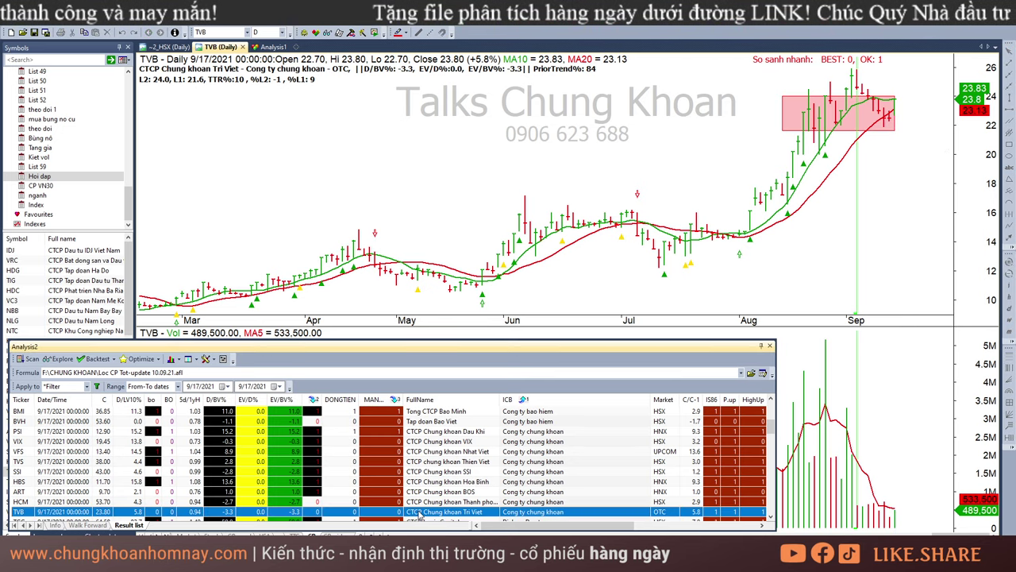
pyautogui.press('Down')
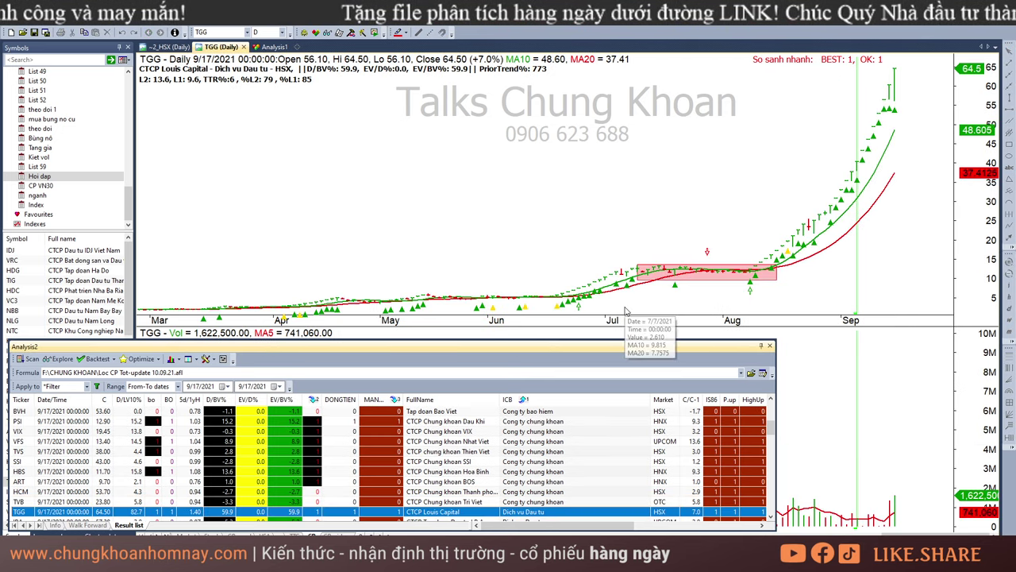
pyautogui.press('Down')
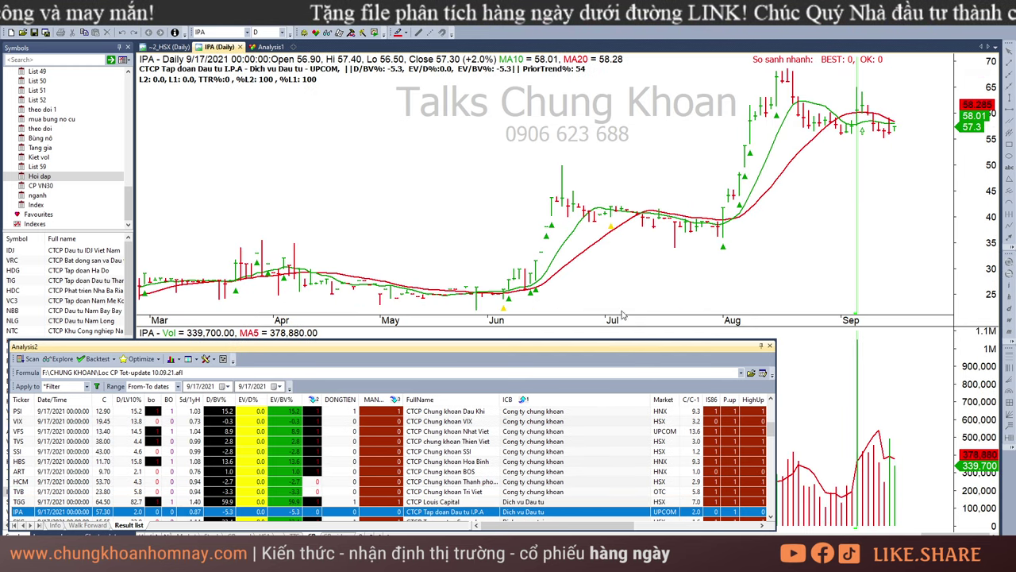
pyautogui.click(887, 481)
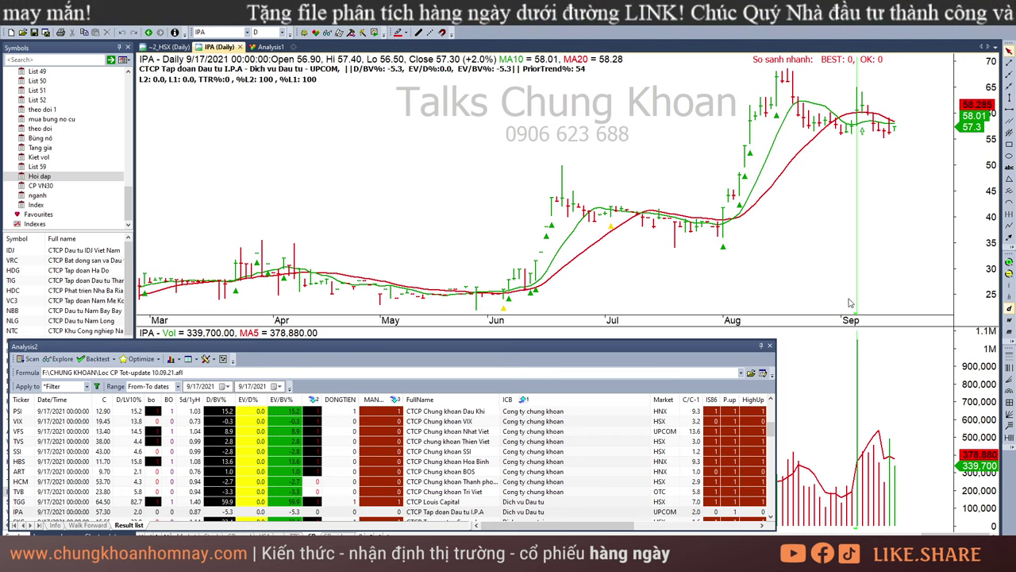
# Review the daily charts of SKG and ILB, checking ILB's most recent volume bars.
pyautogui.click(440, 521)
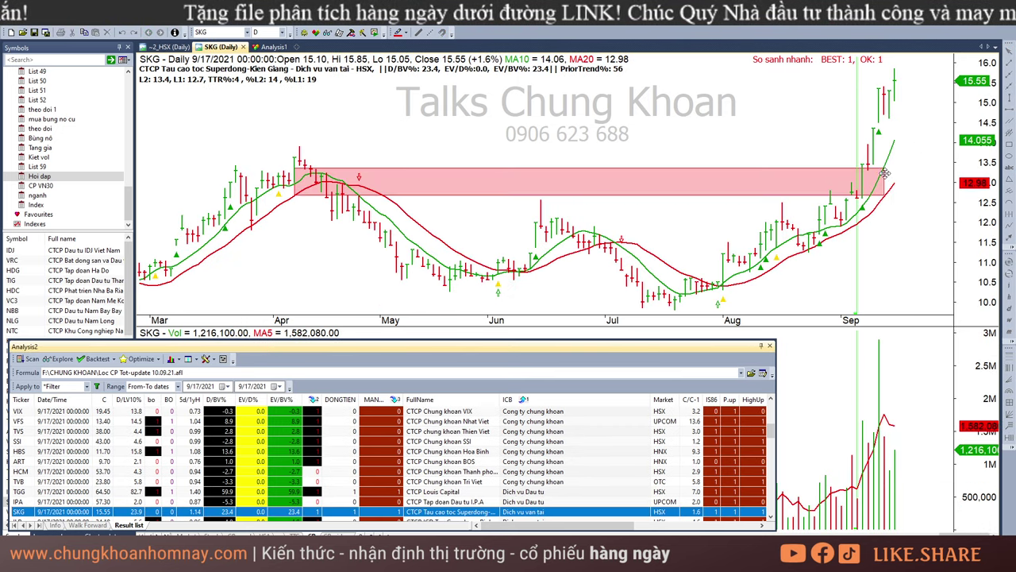
pyautogui.press('Down')
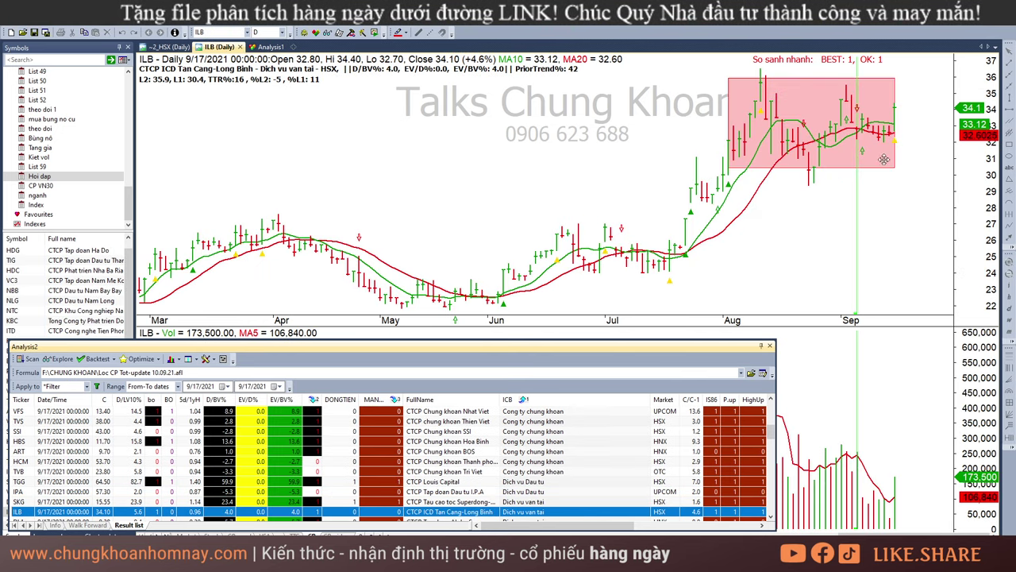
pyautogui.click(895, 490)
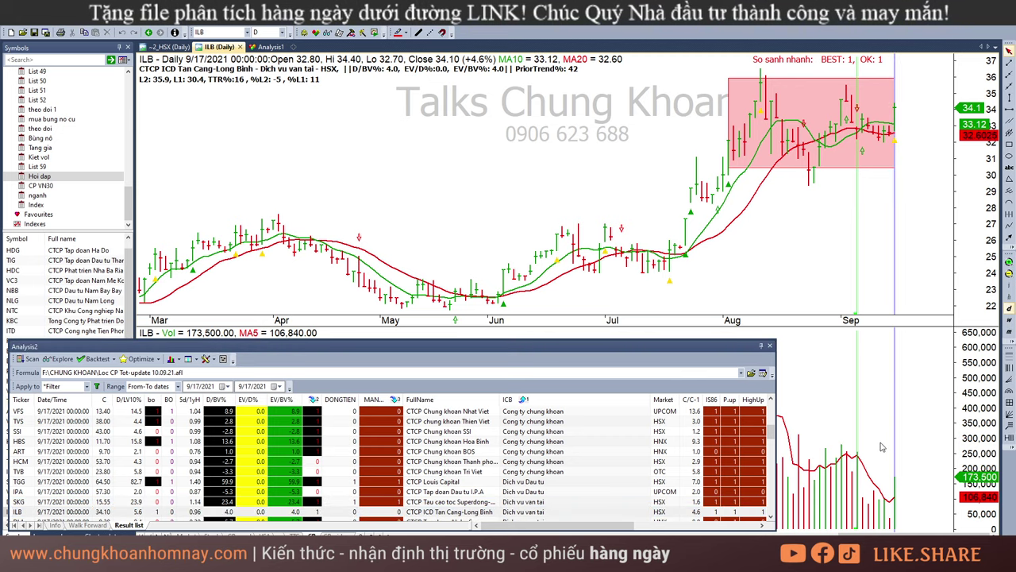
pyautogui.click(874, 508)
pyautogui.click(889, 512)
pyautogui.doubleClick(916, 158)
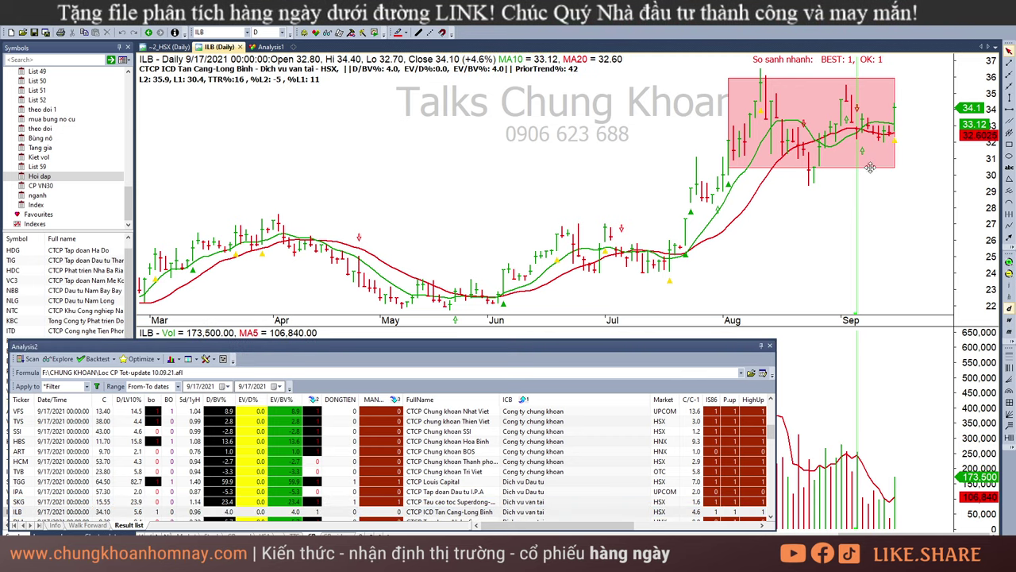
# Review the DL1 and VNL daily charts, inspecting VNL's bars for 8/9/2021 and 8/30/2021.
pyautogui.click(504, 520)
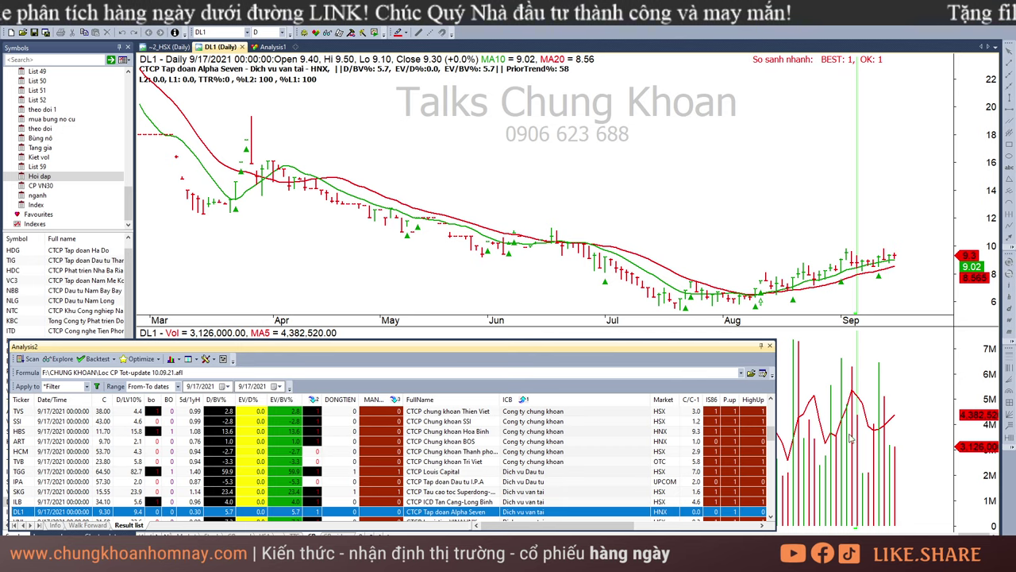
pyautogui.press('Down')
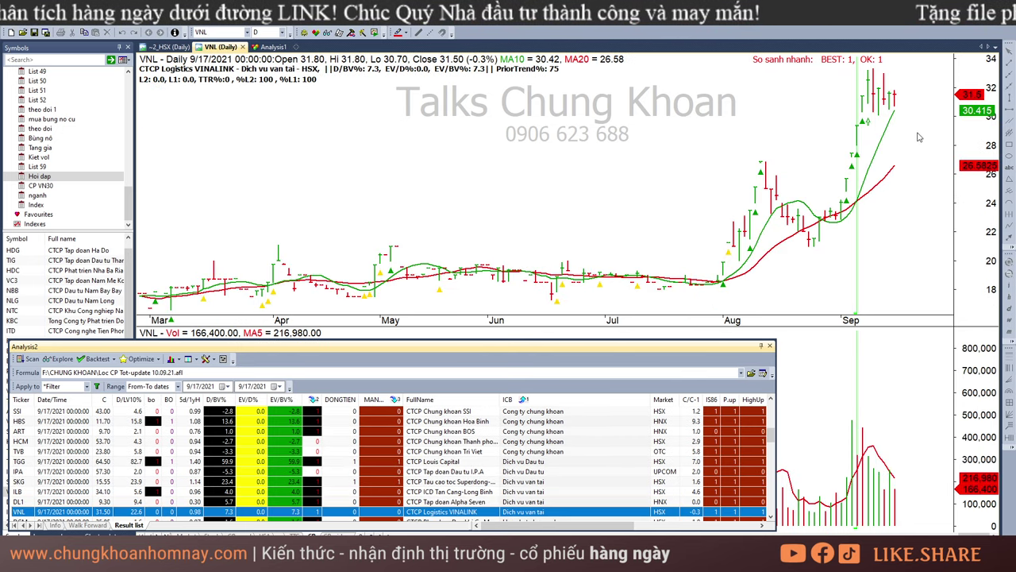
pyautogui.click(872, 221)
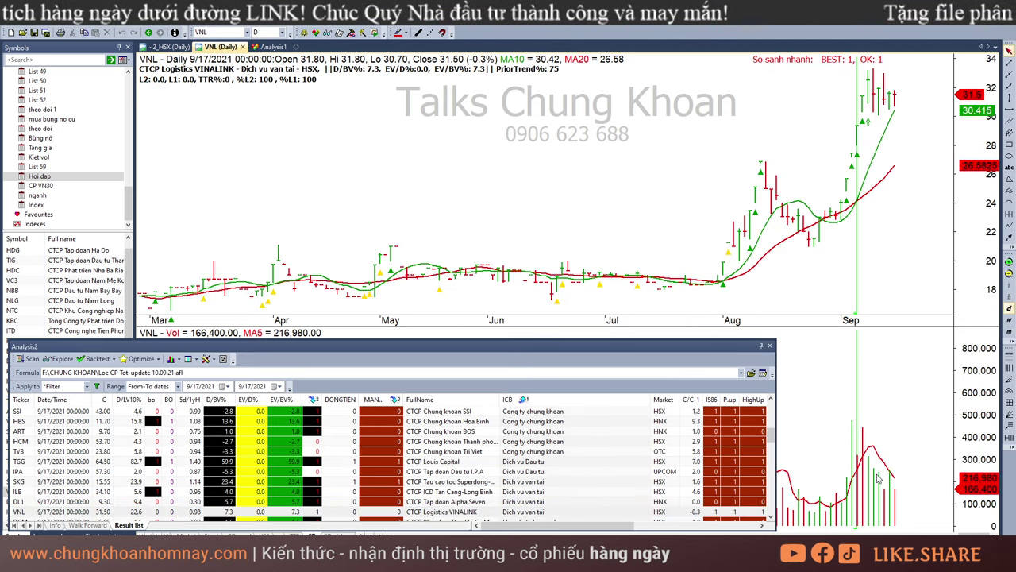
pyautogui.click(753, 213)
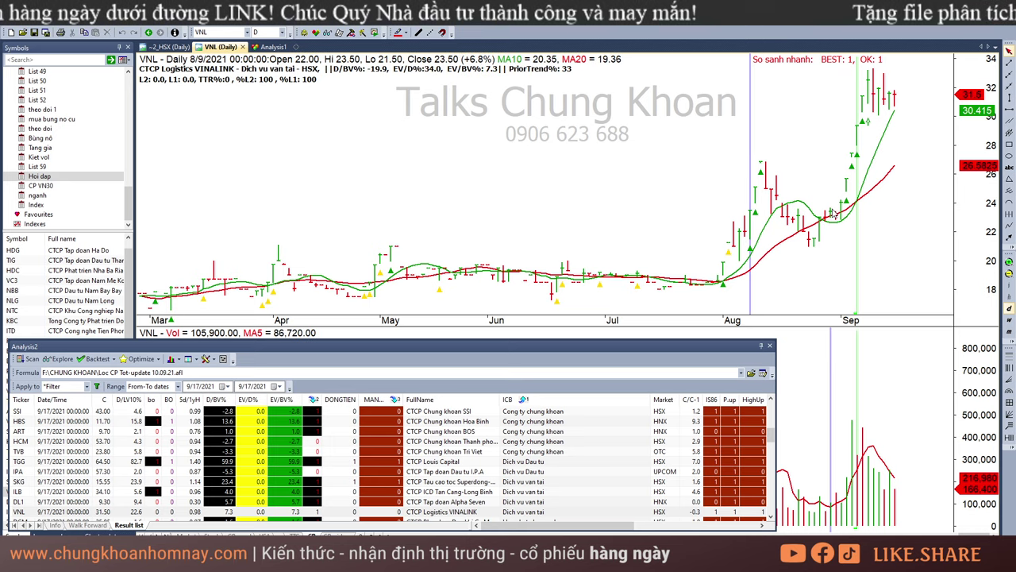
pyautogui.click(830, 218)
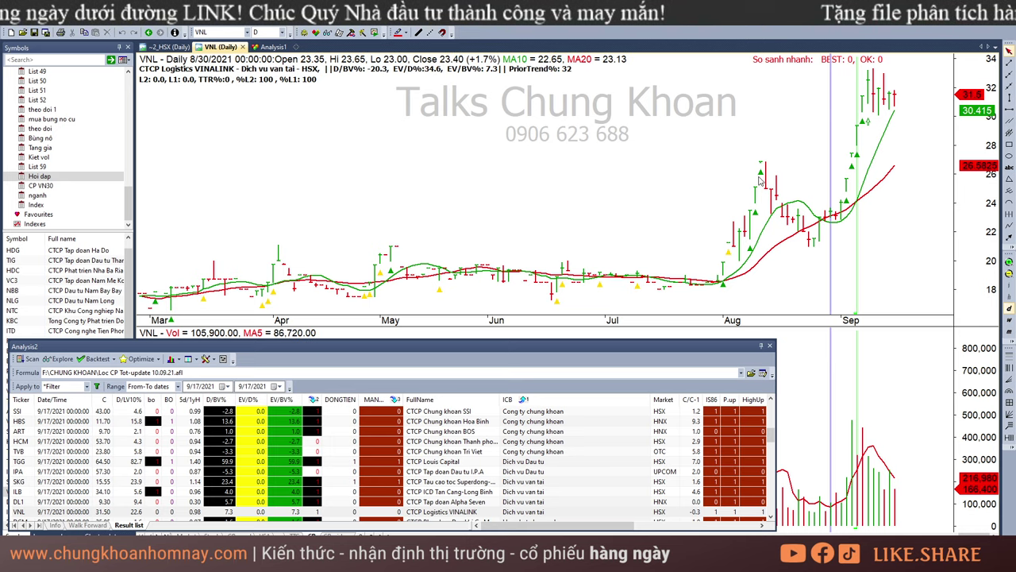
# Check VNL's latest bars and draw a rectangle around its September consolidation, from about 32.7 down to about 30.4.
pyautogui.click(879, 474)
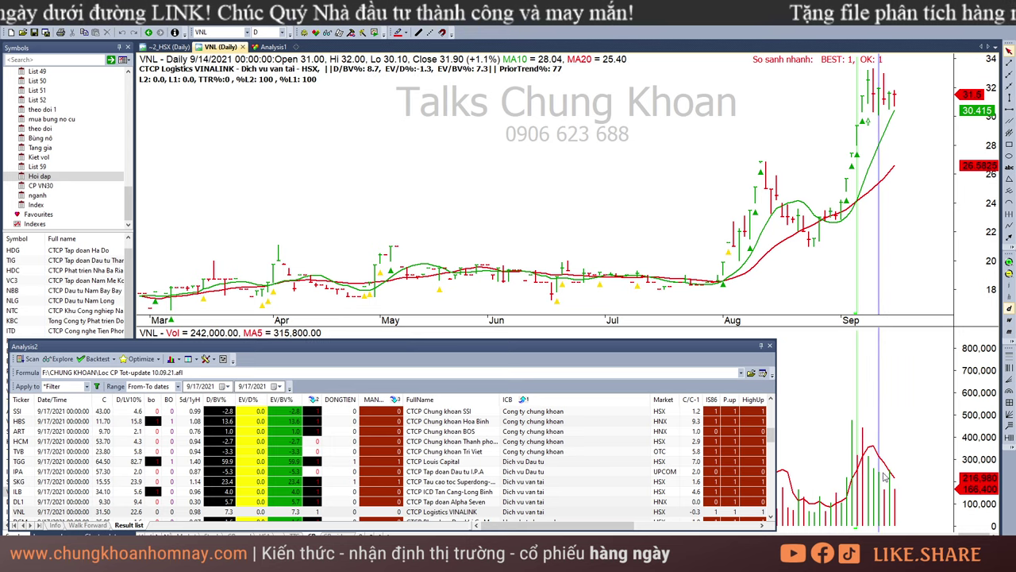
pyautogui.click(891, 474)
pyautogui.click(939, 152)
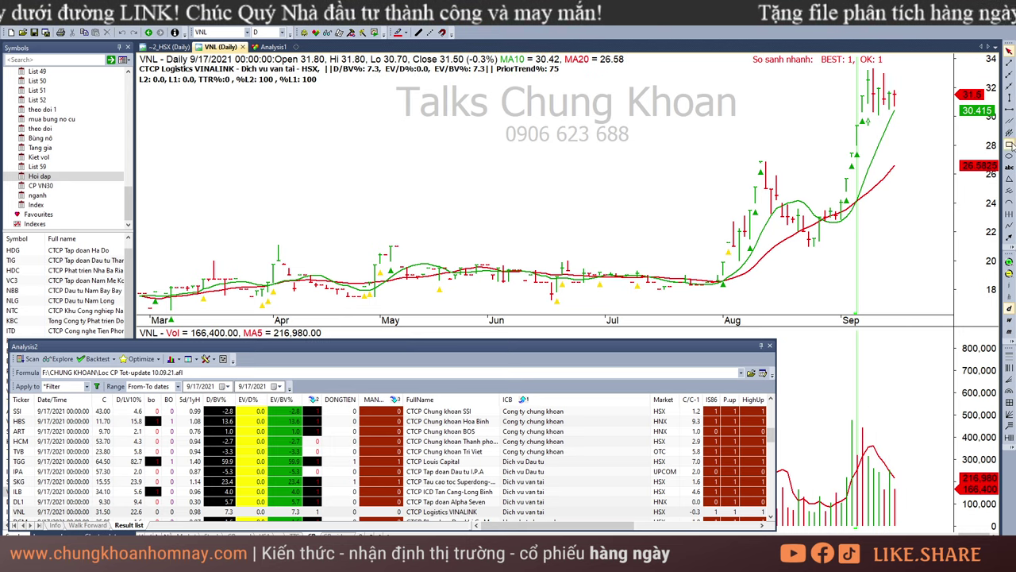
pyautogui.click(1008, 145)
pyautogui.moveTo(848, 77); pyautogui.dragTo(933, 110)
# Open the DCM daily chart, extend its pink rectangle to the latest bar and raise the lower edge to about 23.3.
pyautogui.click(470, 512)
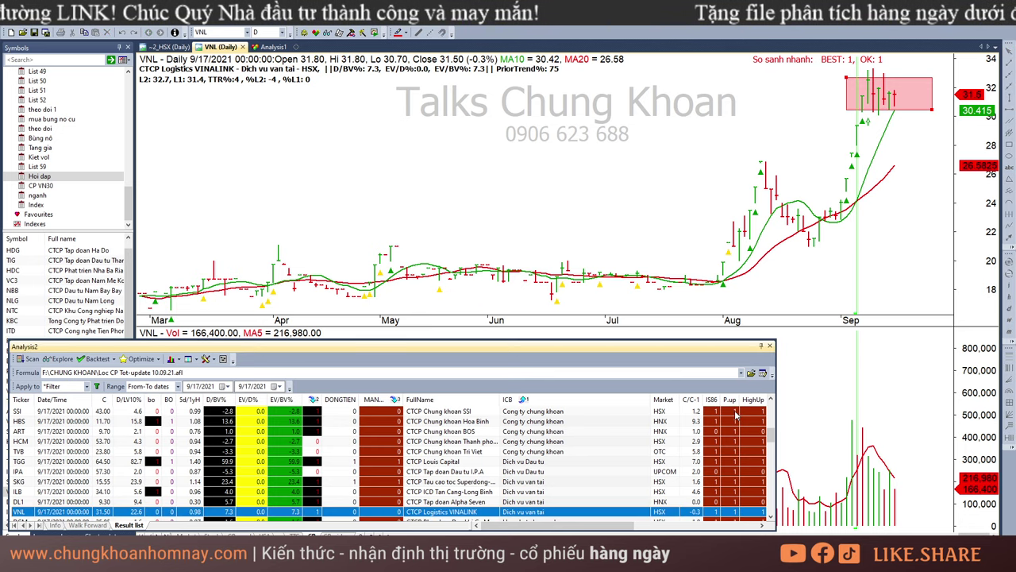
pyautogui.press('Down')
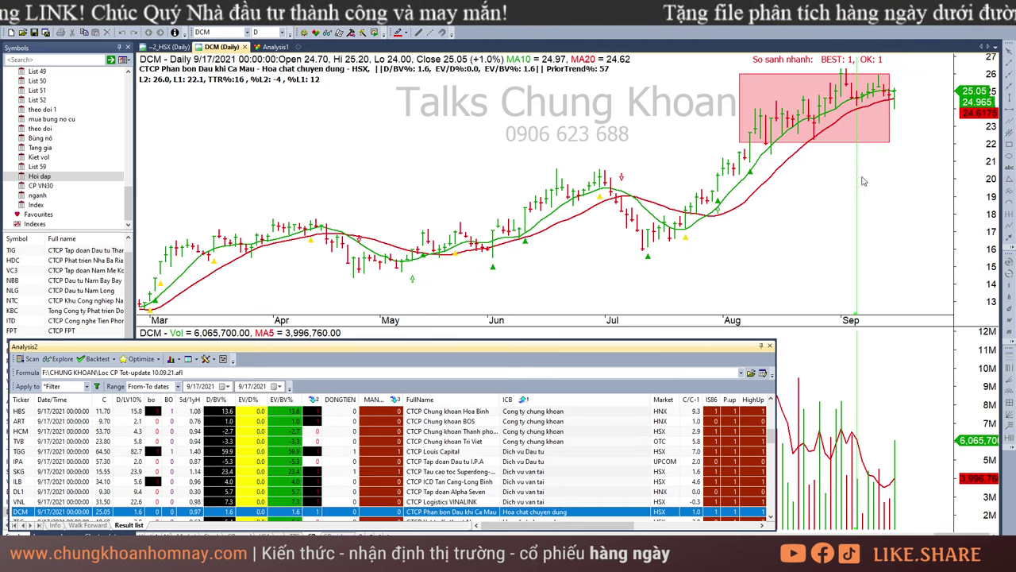
pyautogui.click(888, 135)
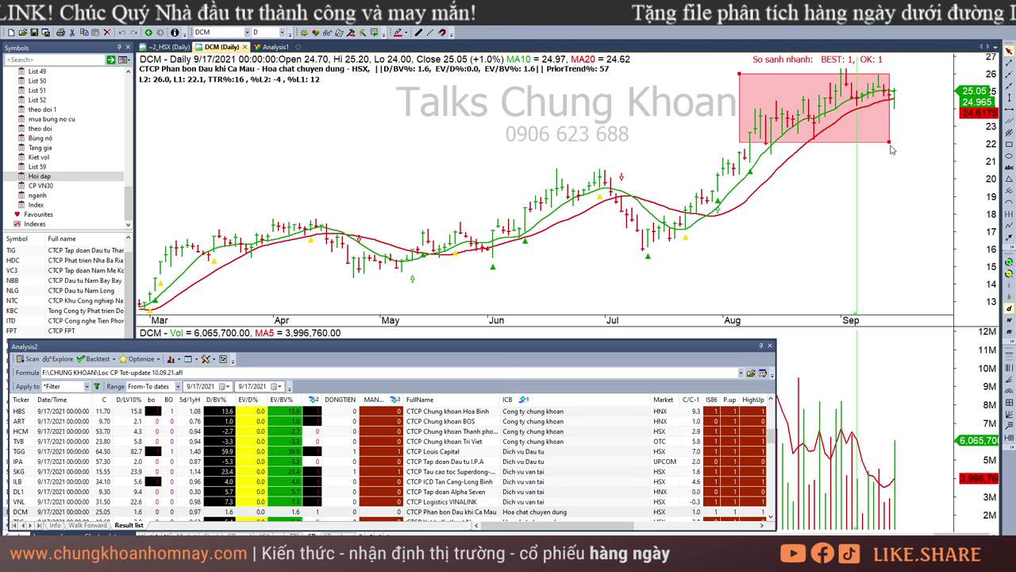
pyautogui.moveTo(890, 144); pyautogui.dragTo(895, 143)
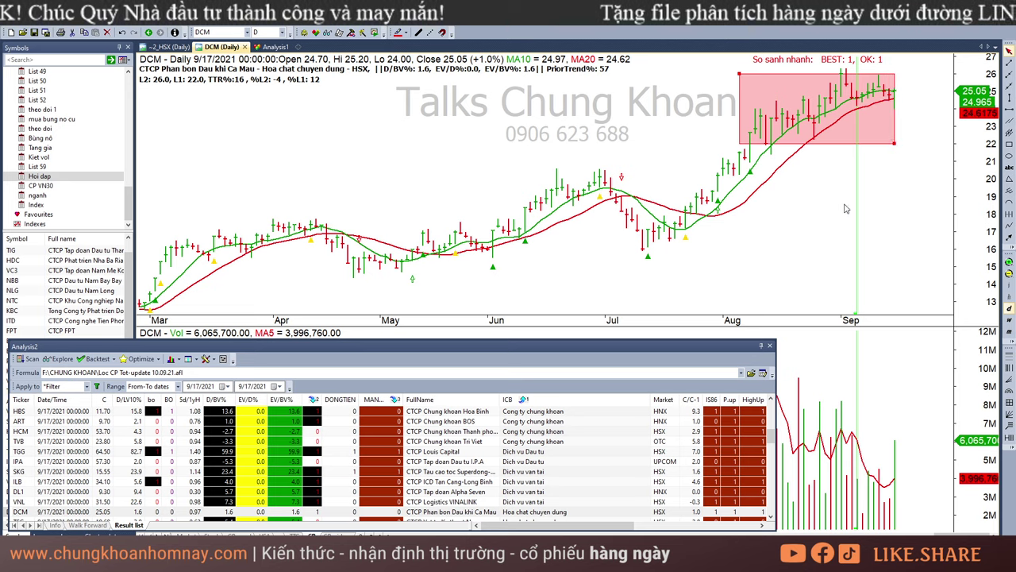
pyautogui.click(793, 193)
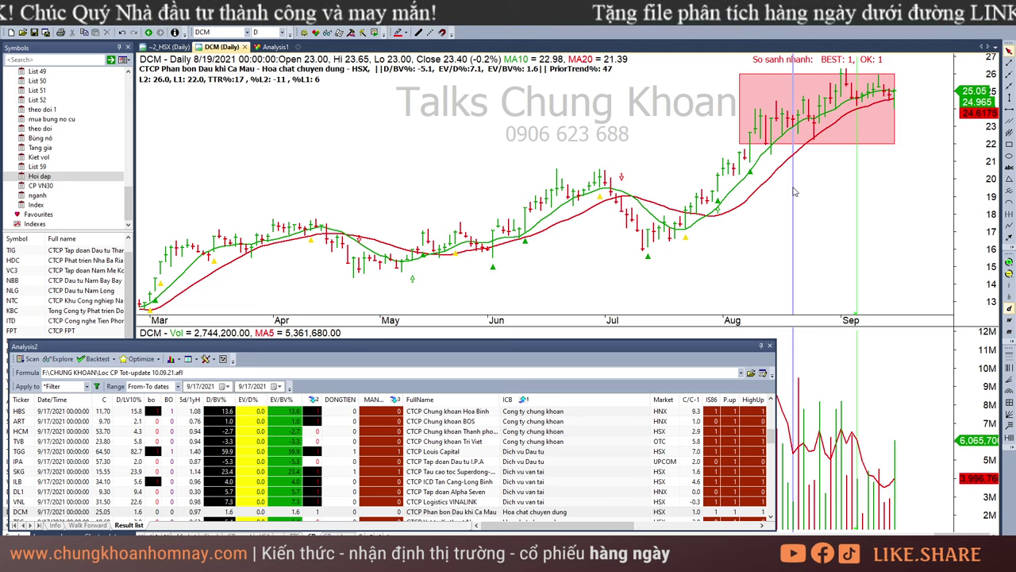
pyautogui.click(894, 143)
pyautogui.moveTo(895, 143); pyautogui.dragTo(859, 170)
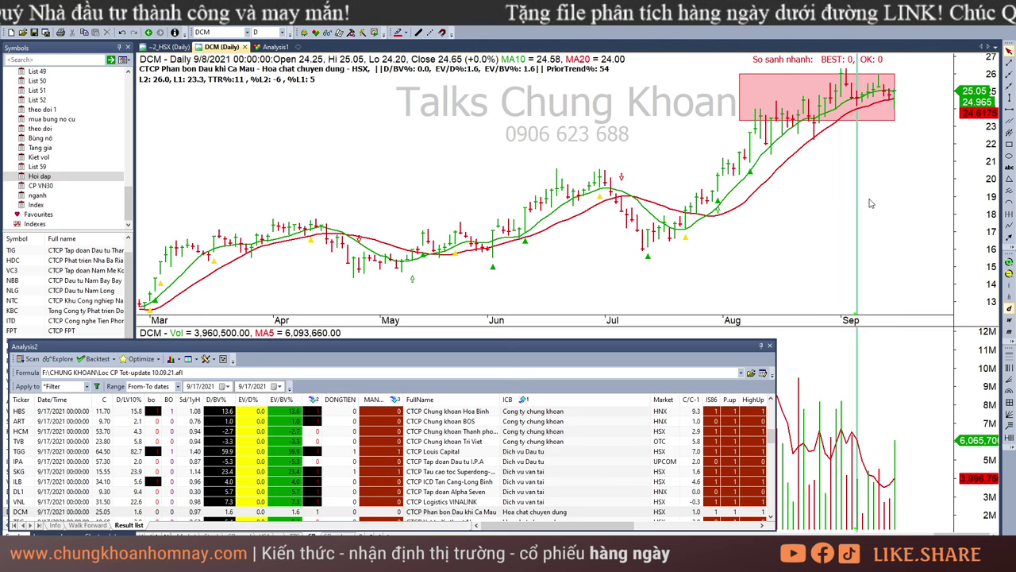
# Inspect DCM's price and volume bars for 9/16/2021 and 9/17/2021.
pyautogui.click(890, 164)
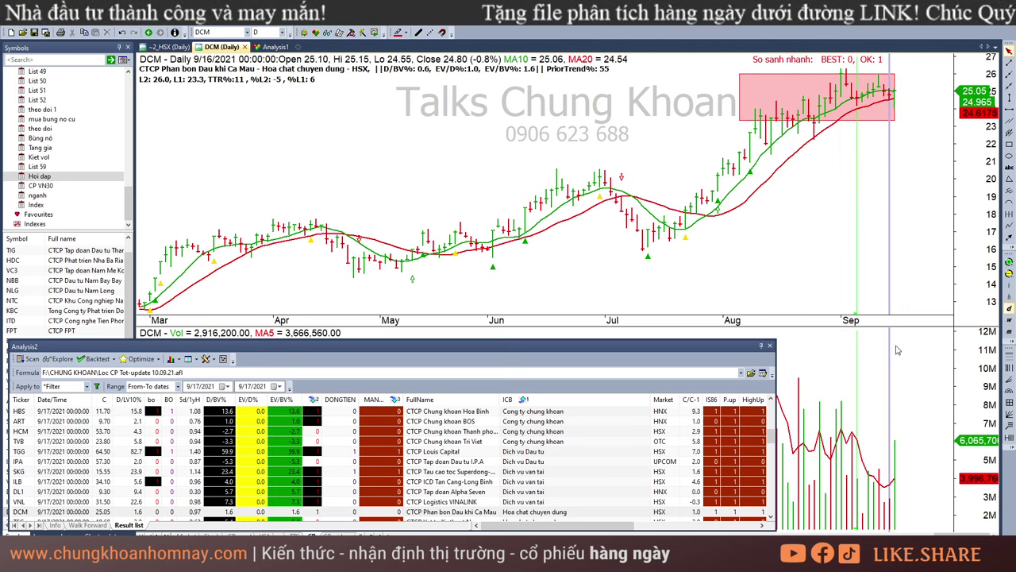
pyautogui.click(880, 514)
pyautogui.click(891, 509)
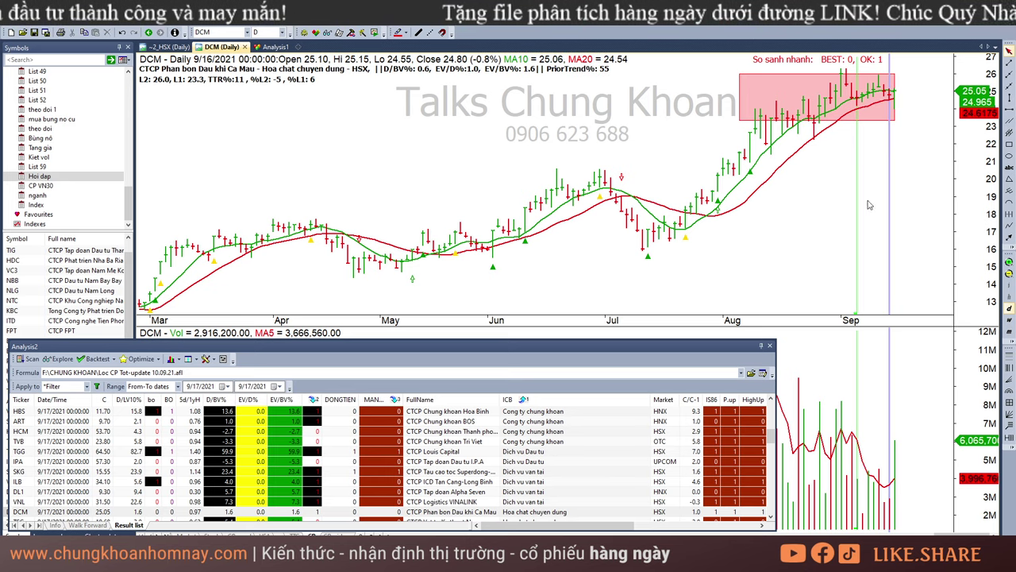
pyautogui.click(897, 469)
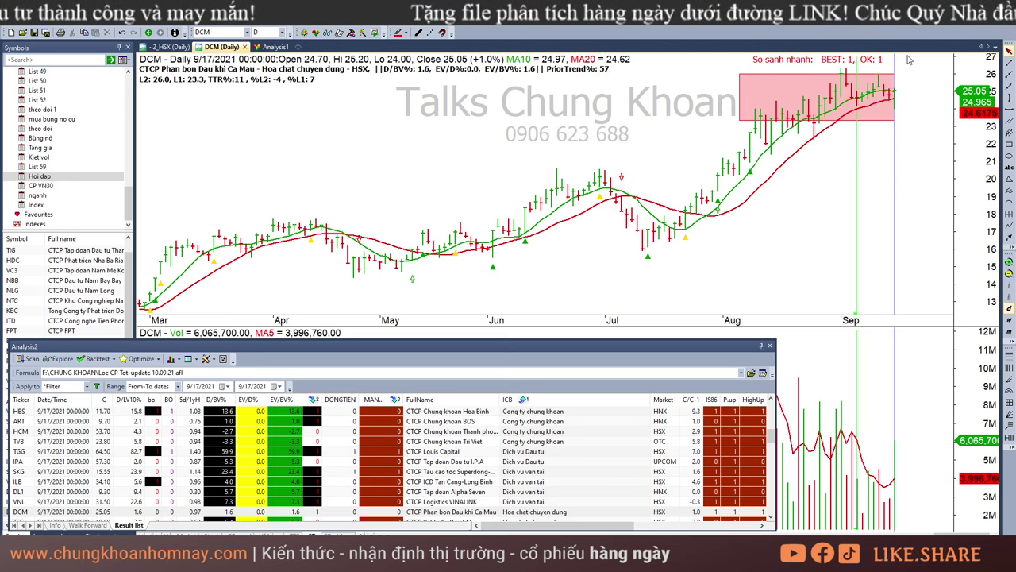
pyautogui.click(922, 101)
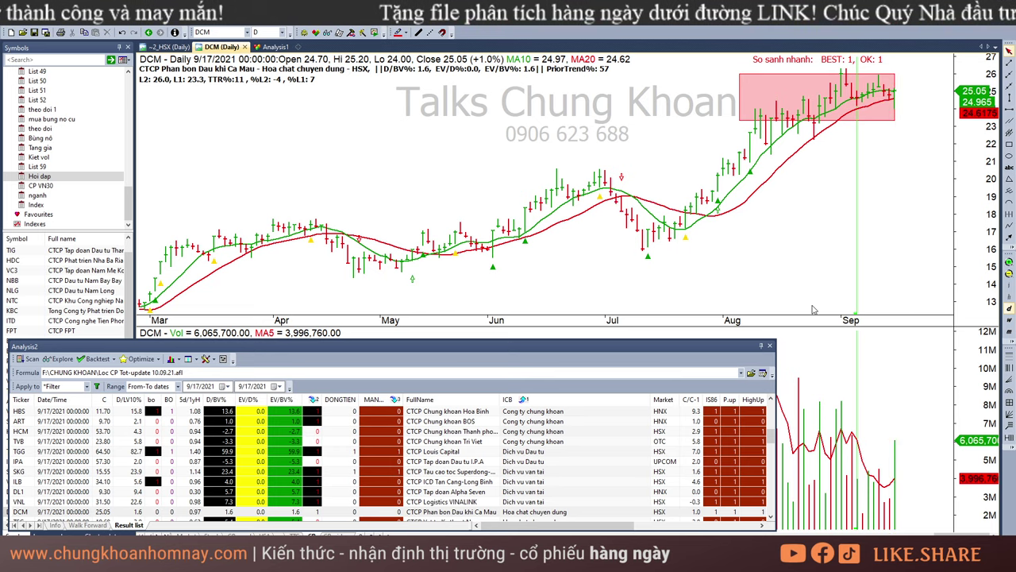
# Review the daily charts of TSC and DGC.
pyautogui.click(517, 517)
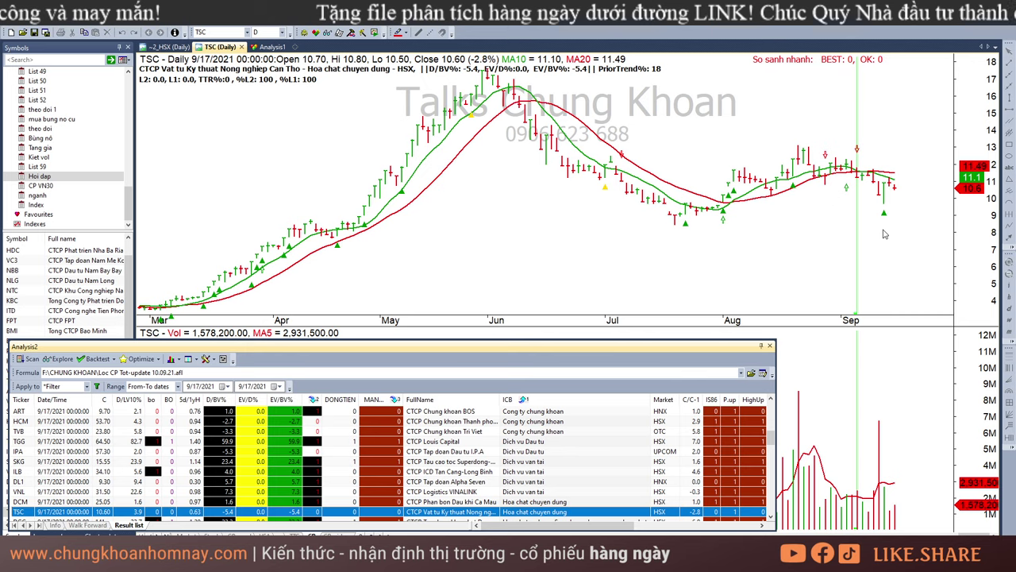
pyautogui.press('Down')
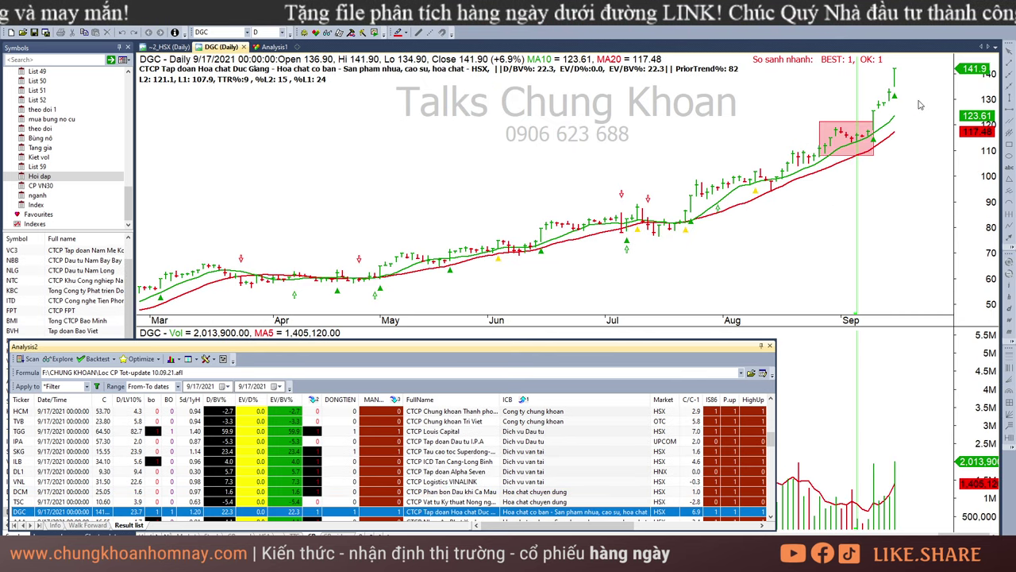
pyautogui.moveTo(915, 104)
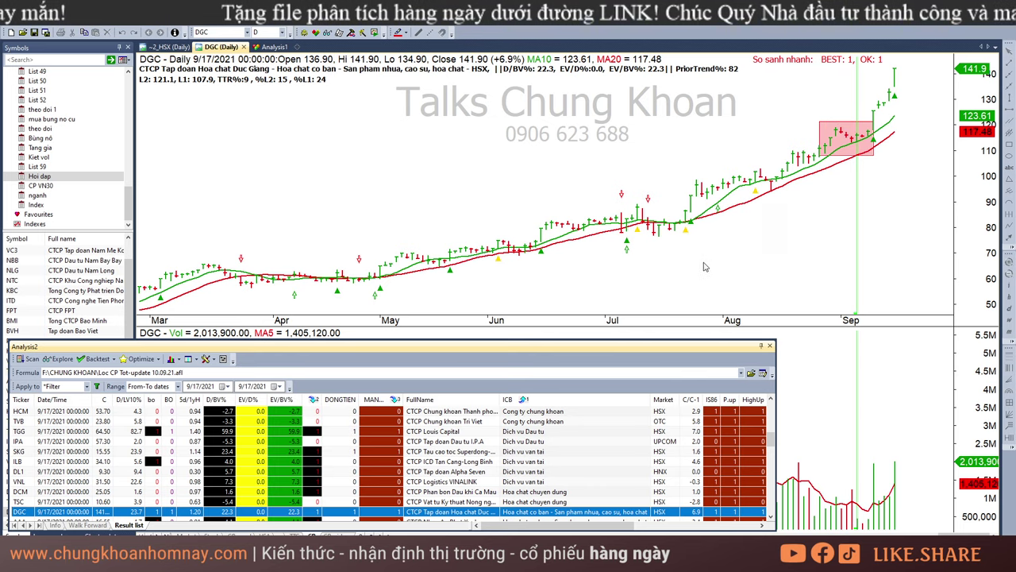
# Open the AAA daily chart and inspect its consolidation rectangle and the 8/20/2021 bar.
pyautogui.press('Down')
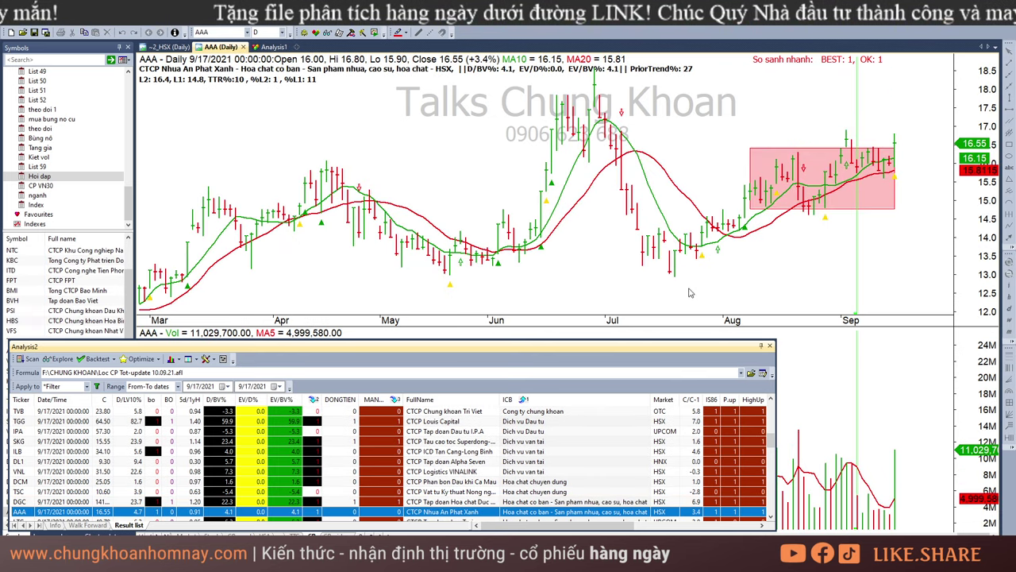
pyautogui.click(896, 145)
pyautogui.click(926, 225)
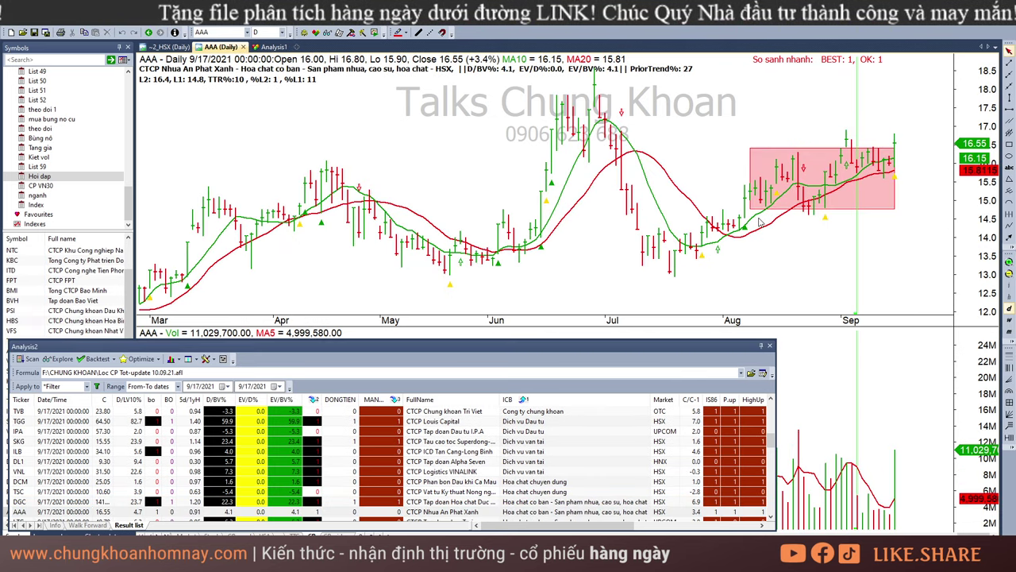
pyautogui.click(799, 247)
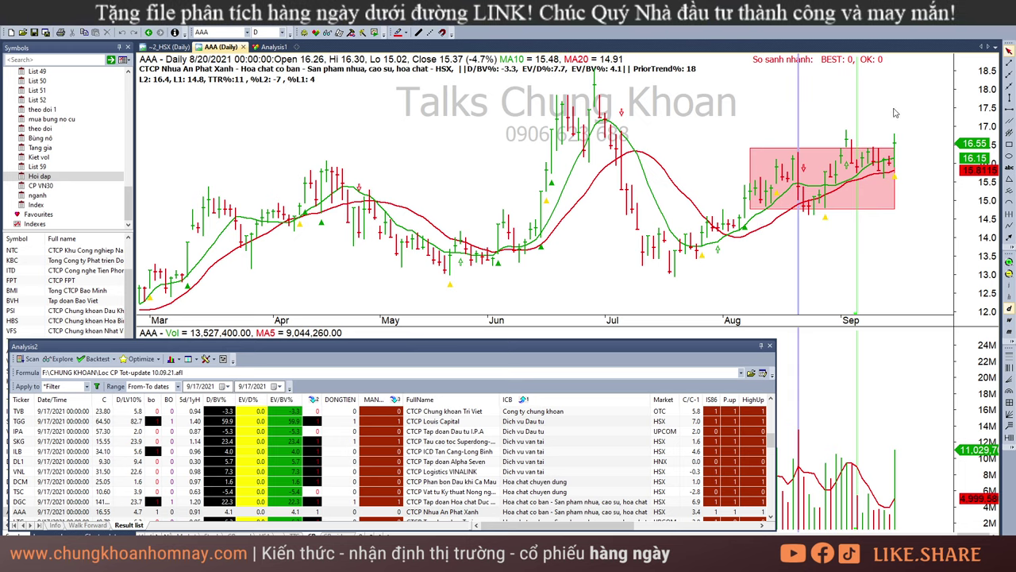
pyautogui.moveTo(806, 291)
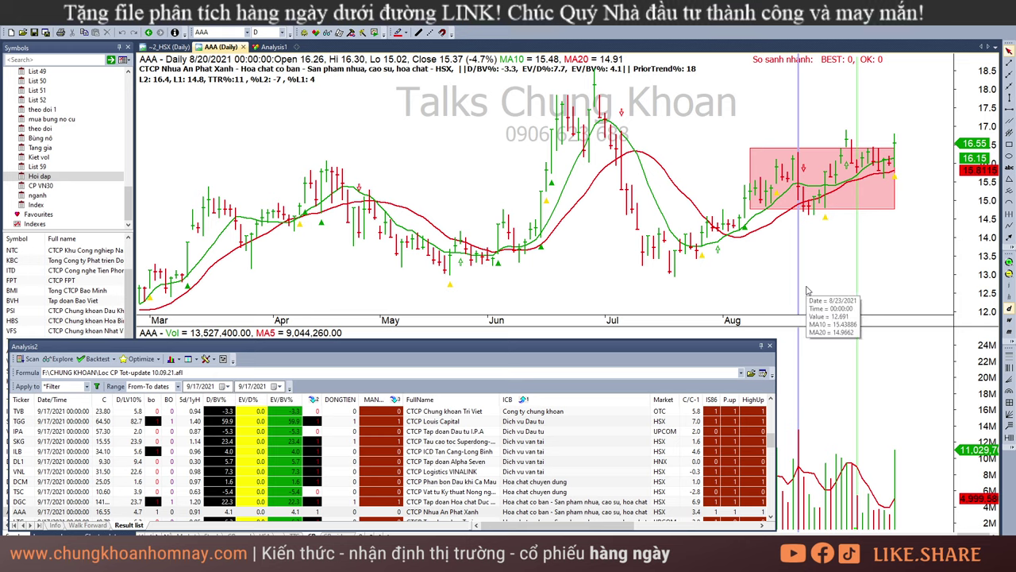
# Open the LTG daily chart and step back through its bars from 9/17/2021 to 8/26/2021.
pyautogui.click(583, 512)
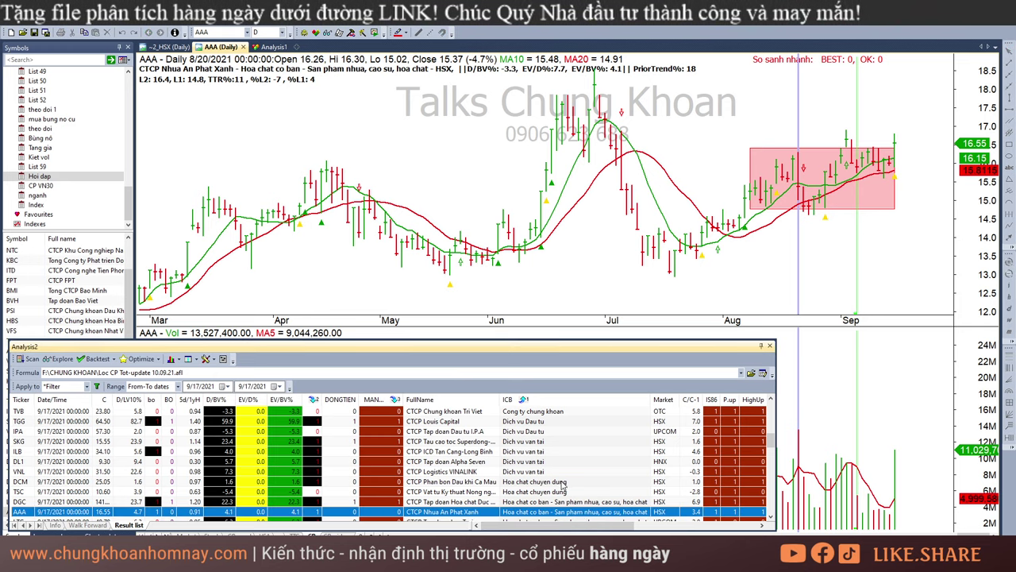
pyautogui.scroll(-1, 562, 485)
pyautogui.click(572, 492)
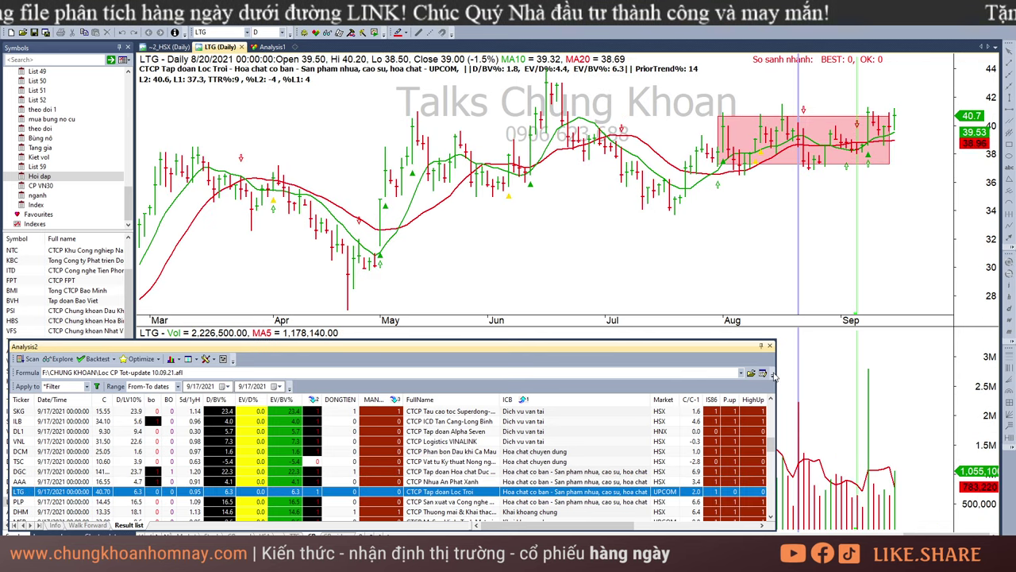
pyautogui.click(879, 194)
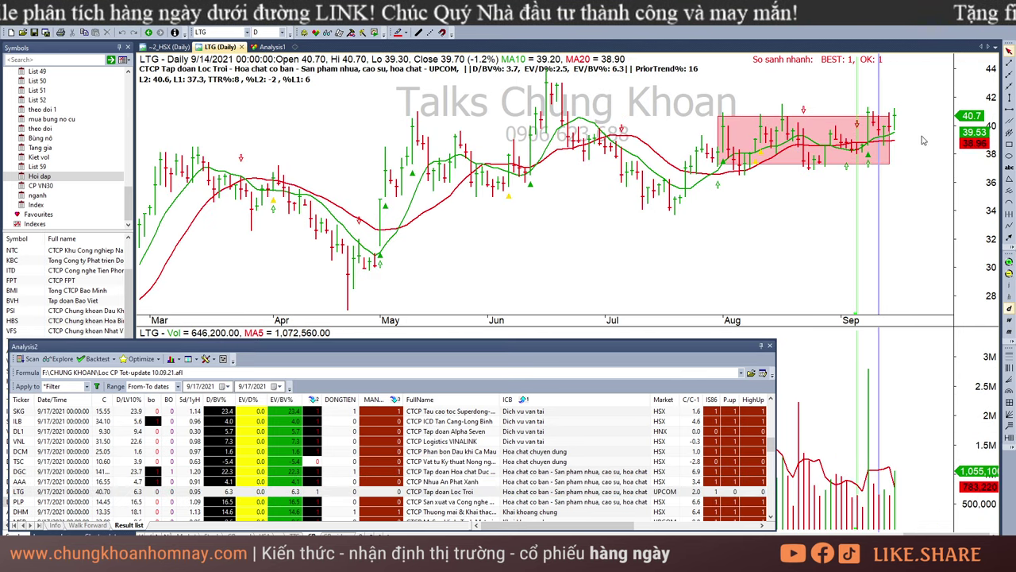
pyautogui.press('Escape')
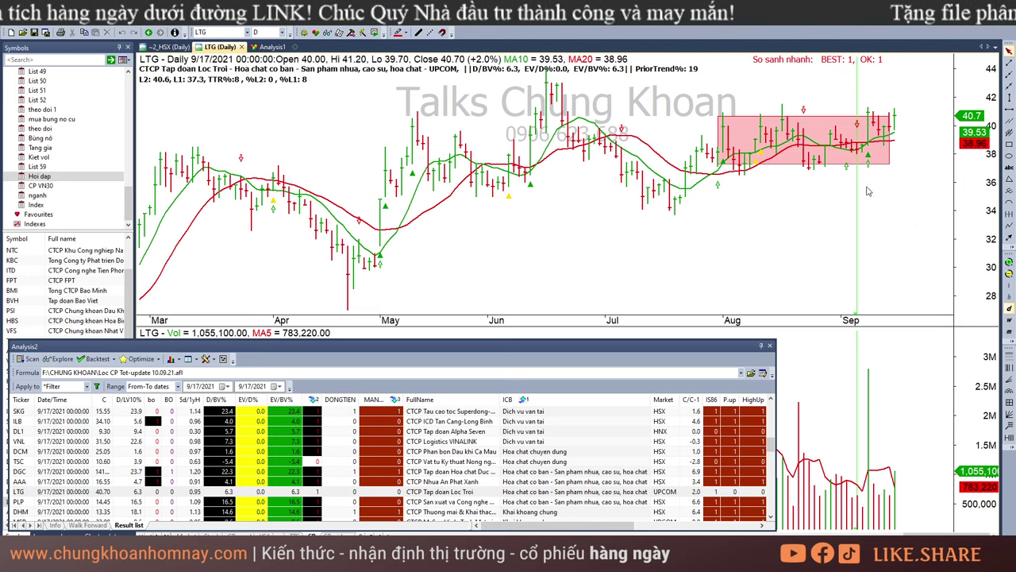
pyautogui.press('Left')
pyautogui.press('Left')
pyautogui.press('Left')
pyautogui.press('Left')
pyautogui.press('Left')
pyautogui.press('Left')
pyautogui.press('Left')
pyautogui.press('Left')
pyautogui.press('Left')
pyautogui.press('Left')
pyautogui.press('Left')
pyautogui.press('Left')
pyautogui.press('Left')
pyautogui.press('Left')
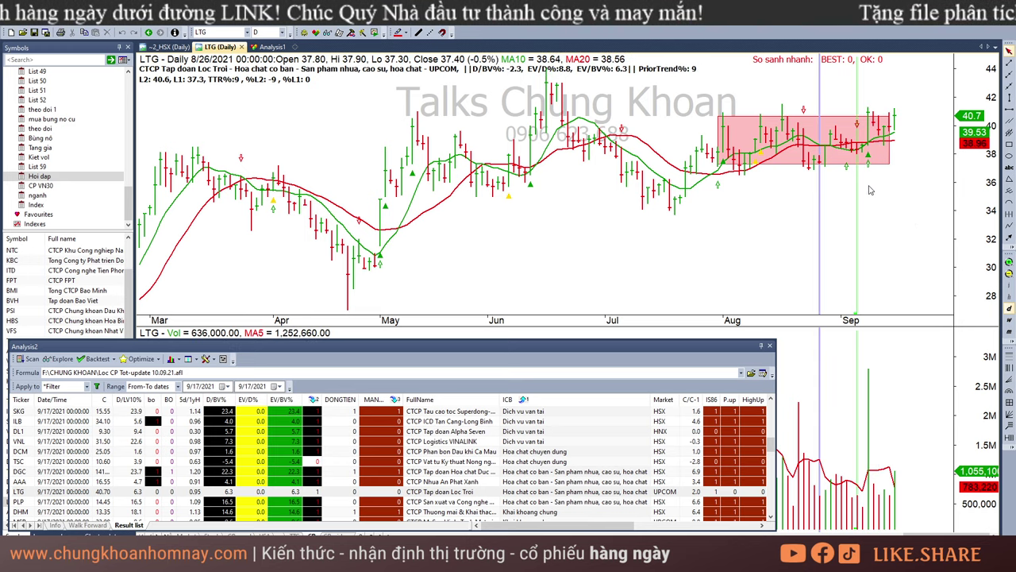
# Compare LTG's 9/10/2021 volume spike with the volume bars just before and after it.
pyautogui.click(870, 187)
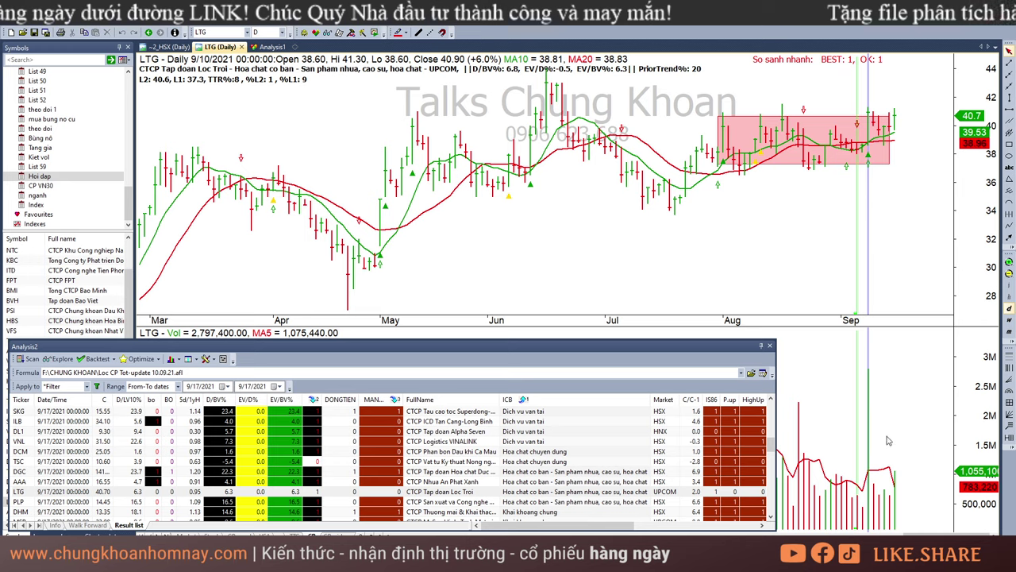
pyautogui.click(873, 487)
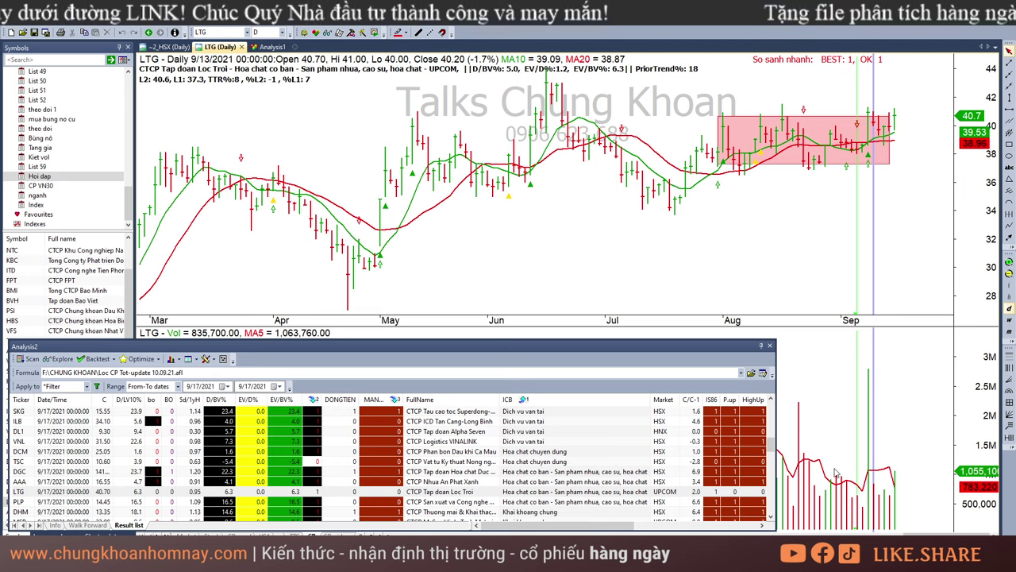
pyautogui.click(870, 403)
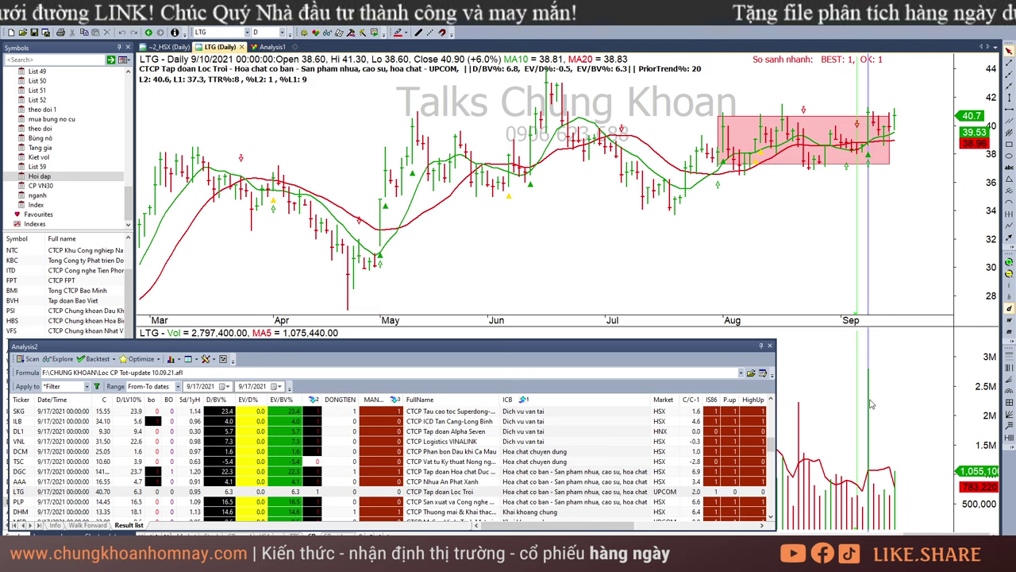
pyautogui.moveTo(846, 380)
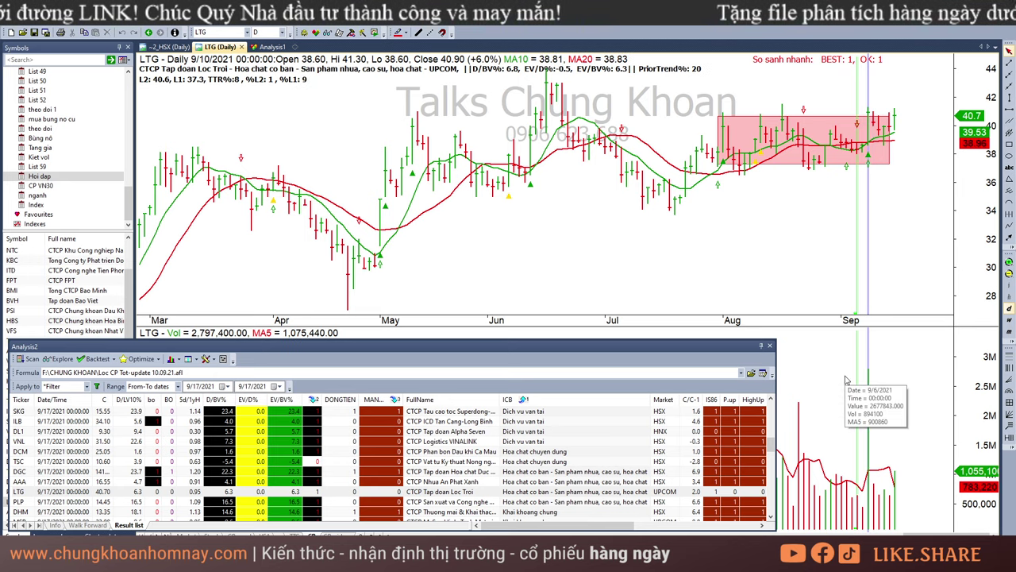
pyautogui.click(847, 499)
pyautogui.click(862, 499)
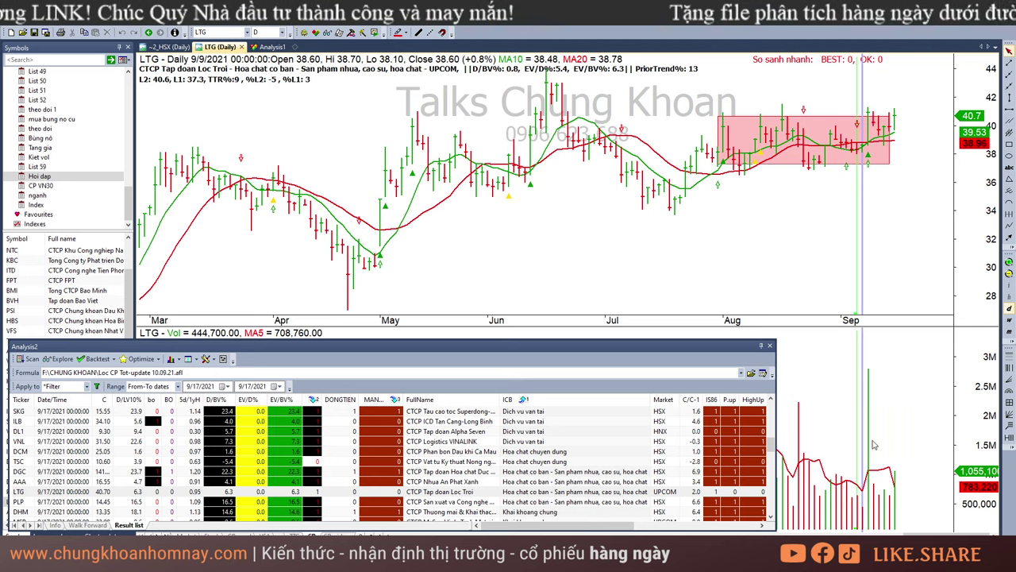
pyautogui.click(870, 439)
pyautogui.click(874, 497)
pyautogui.click(885, 500)
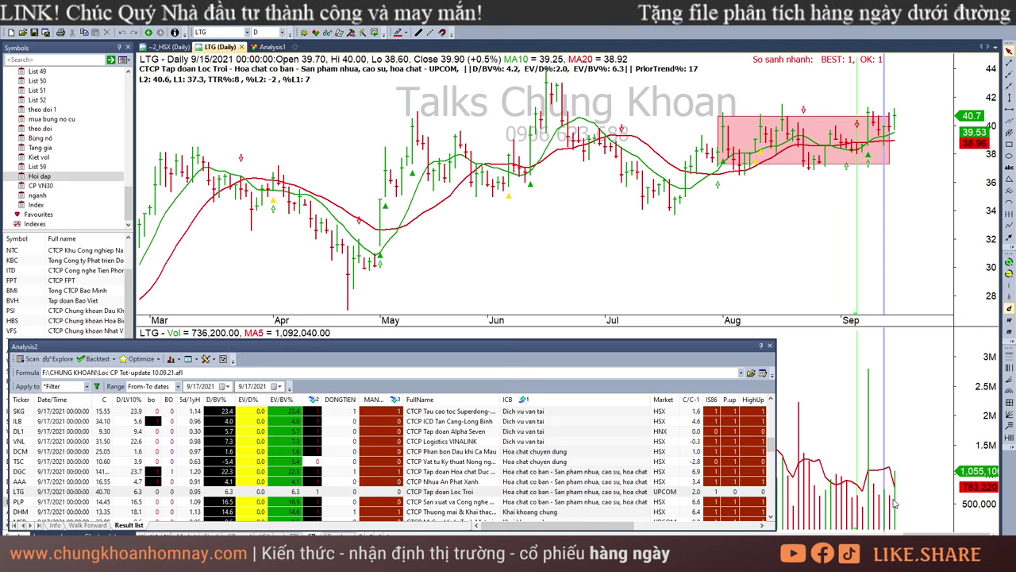
pyautogui.click(919, 212)
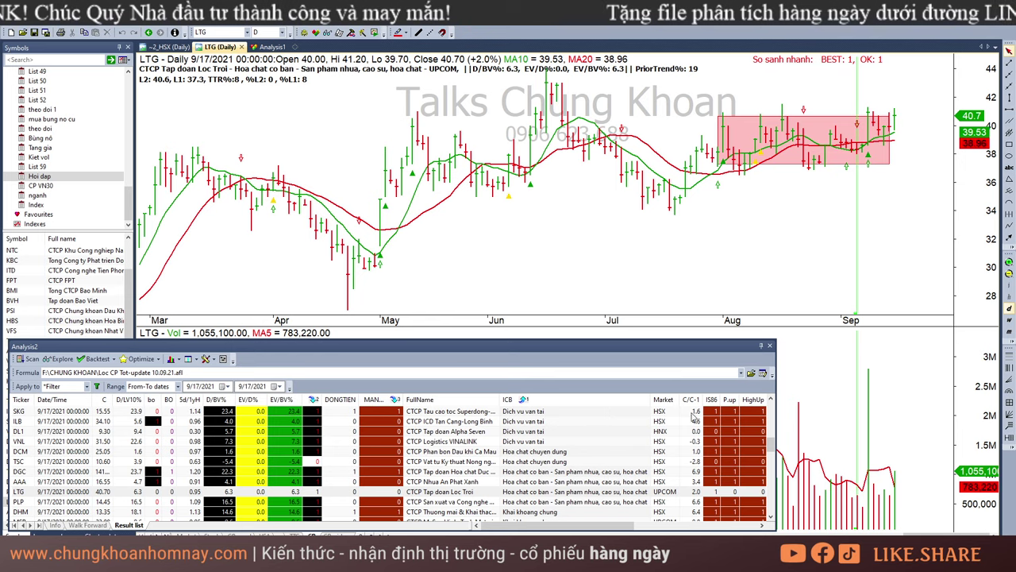
# Open the PLP daily chart and inspect its bars for 9/16/2021 and 9/17/2021.
pyautogui.click(458, 501)
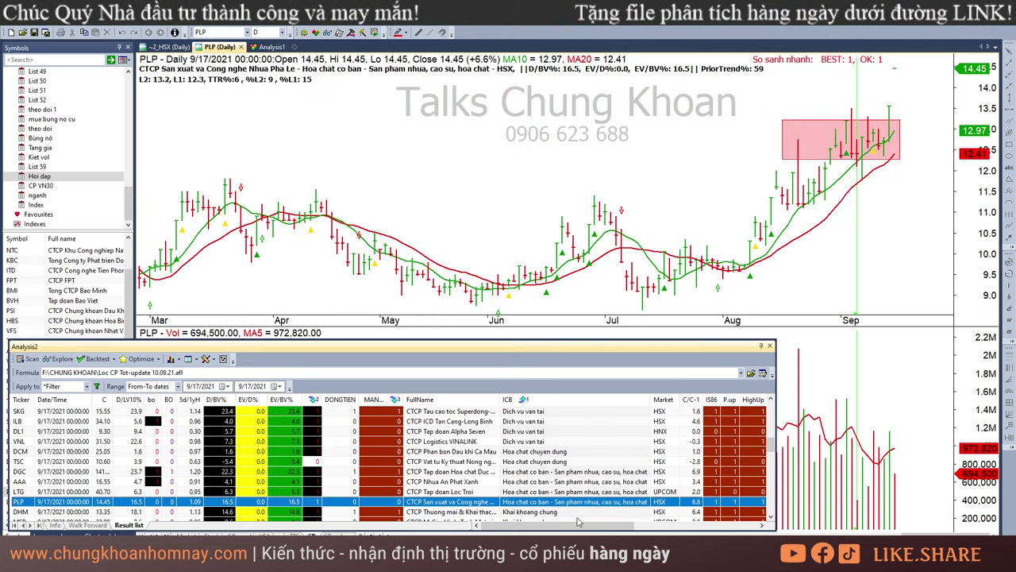
pyautogui.click(887, 117)
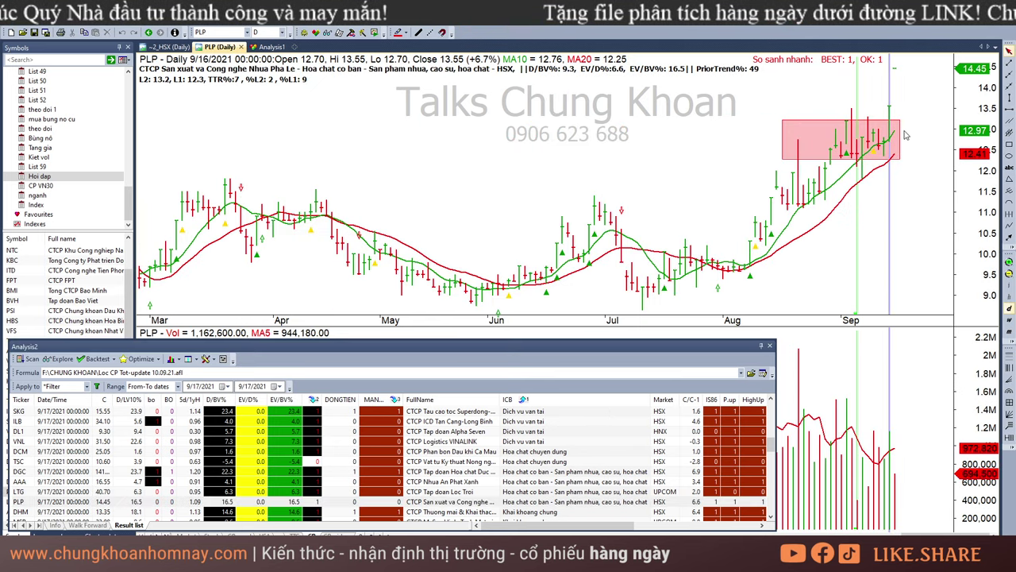
pyautogui.click(895, 77)
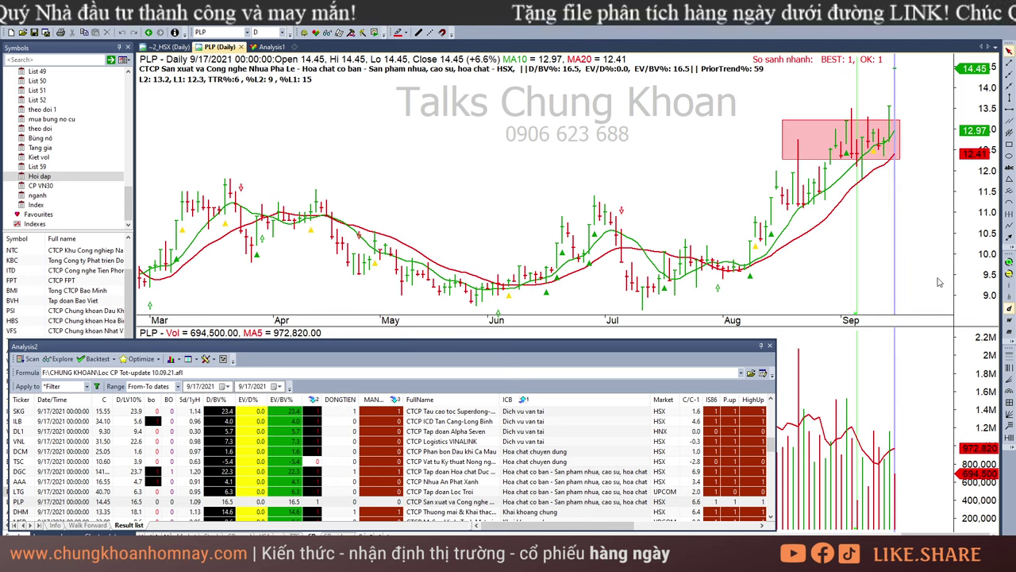
pyautogui.click(889, 116)
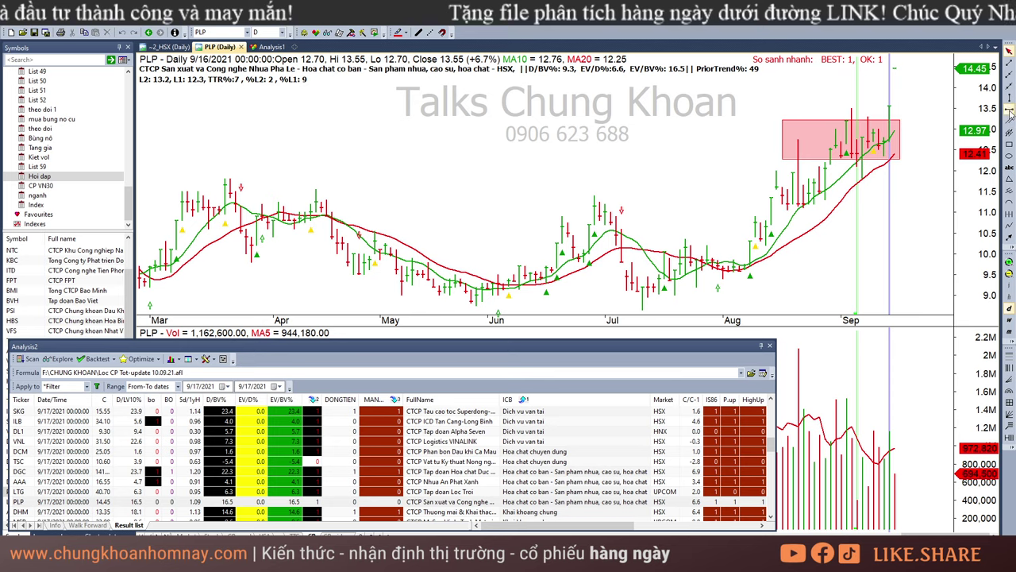
# Open the DHM, MSR and KSB daily charts in turn, inspecting MSR's 9/16/2021 bar.
pyautogui.click(470, 509)
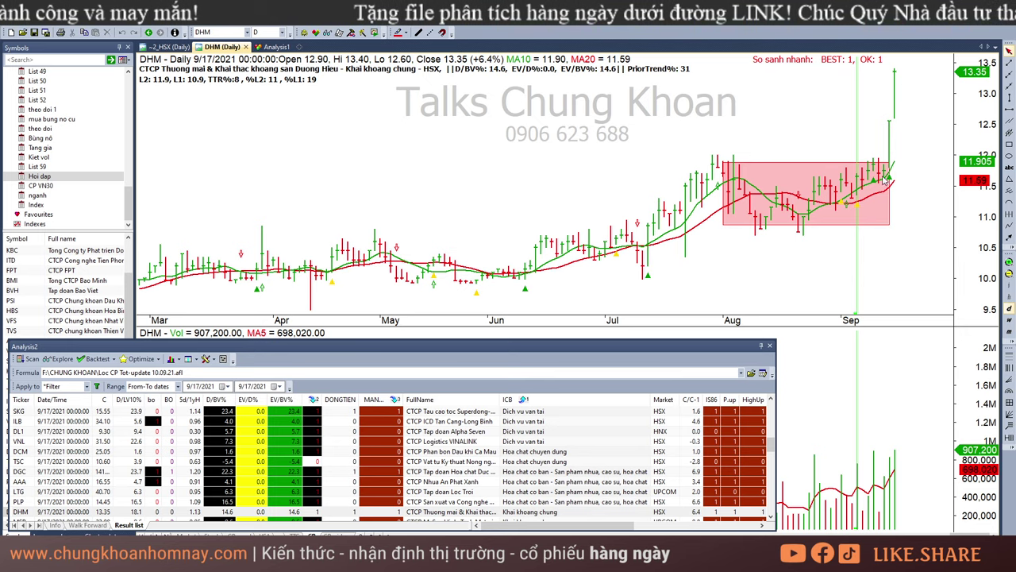
pyautogui.click(551, 517)
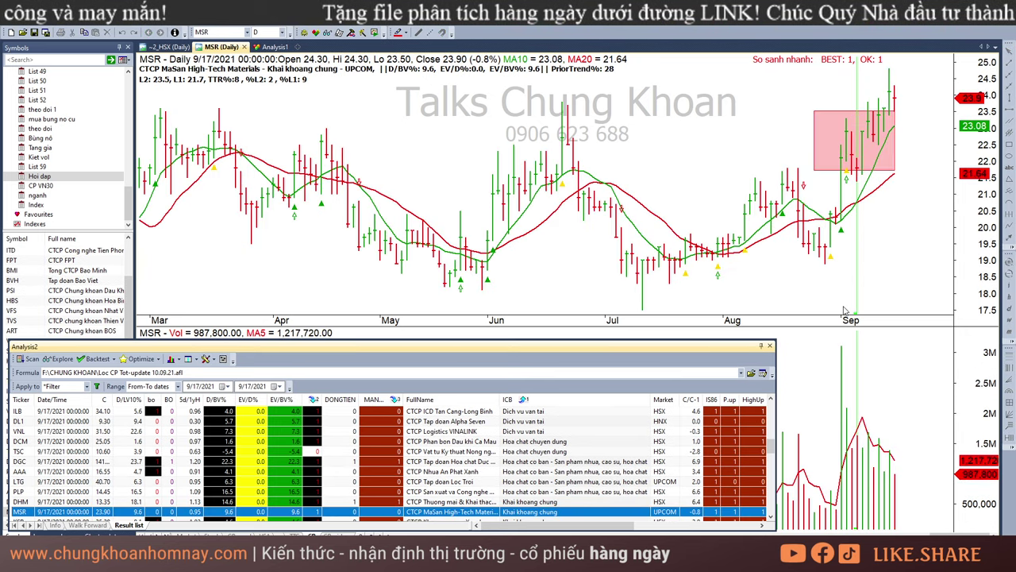
pyautogui.click(890, 108)
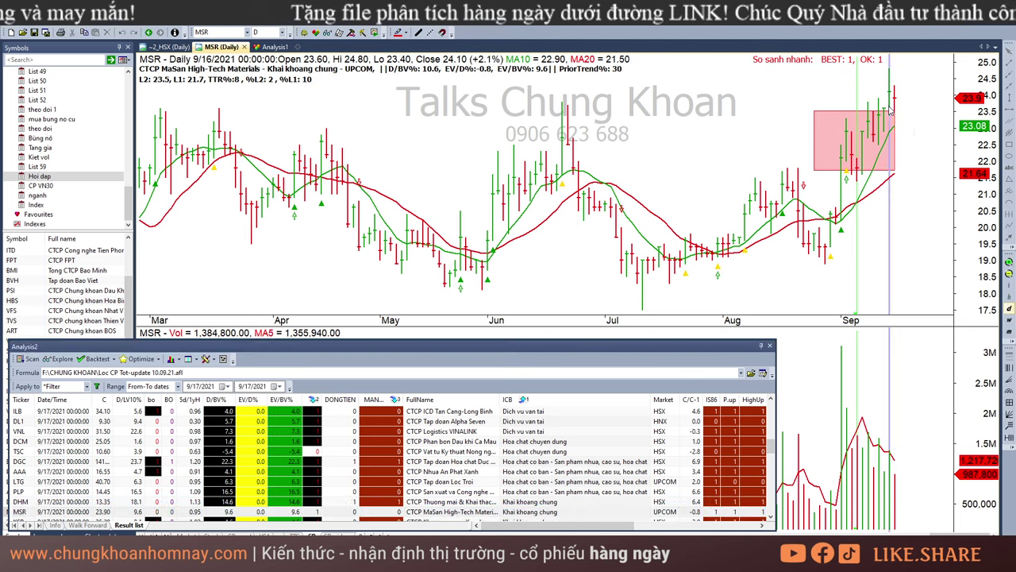
pyautogui.click(542, 518)
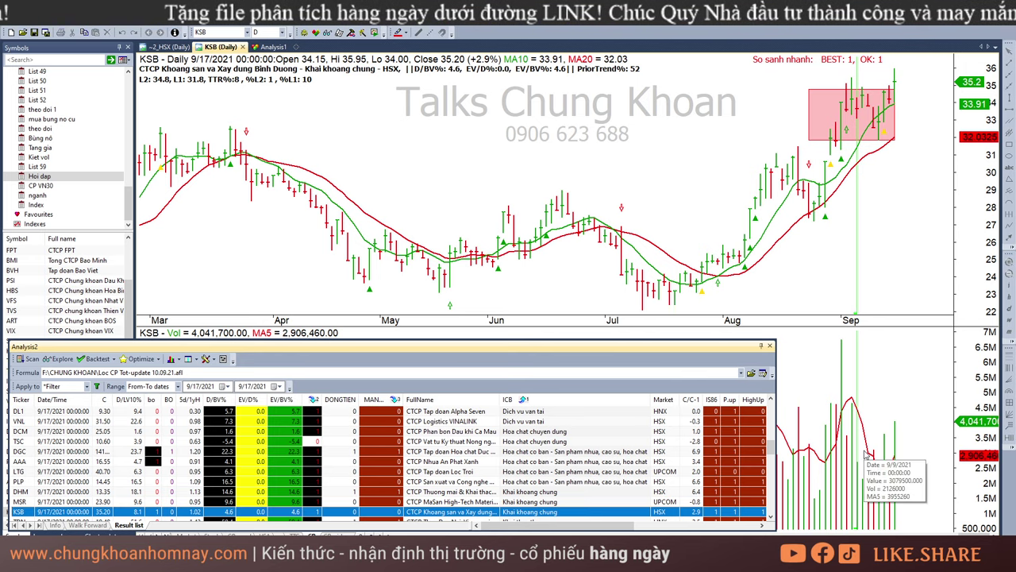
# Open the TDN daily chart and inspect its 9/13/2021 and 9/17/2021 bars.
pyautogui.press('Down')
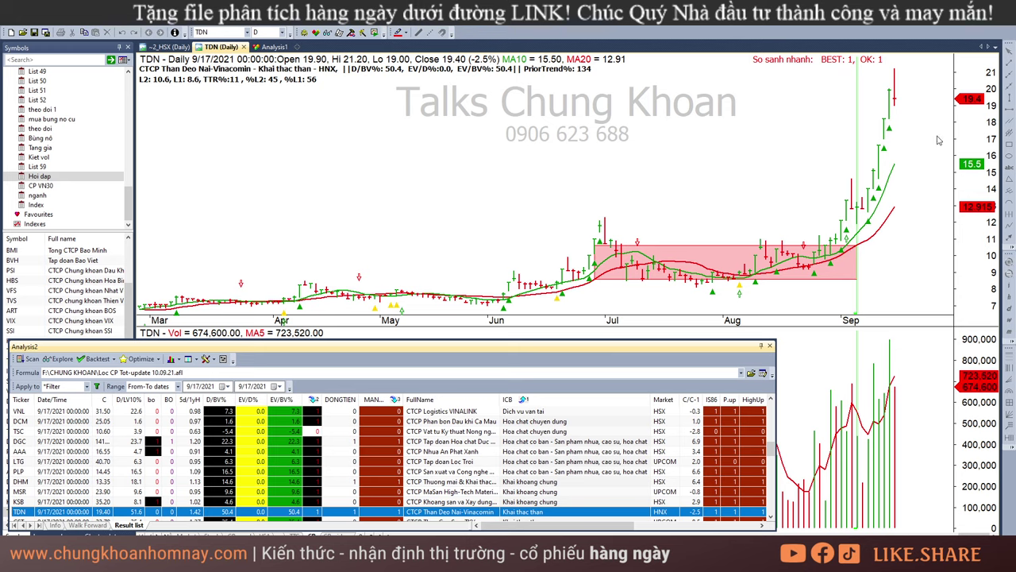
pyautogui.click(897, 103)
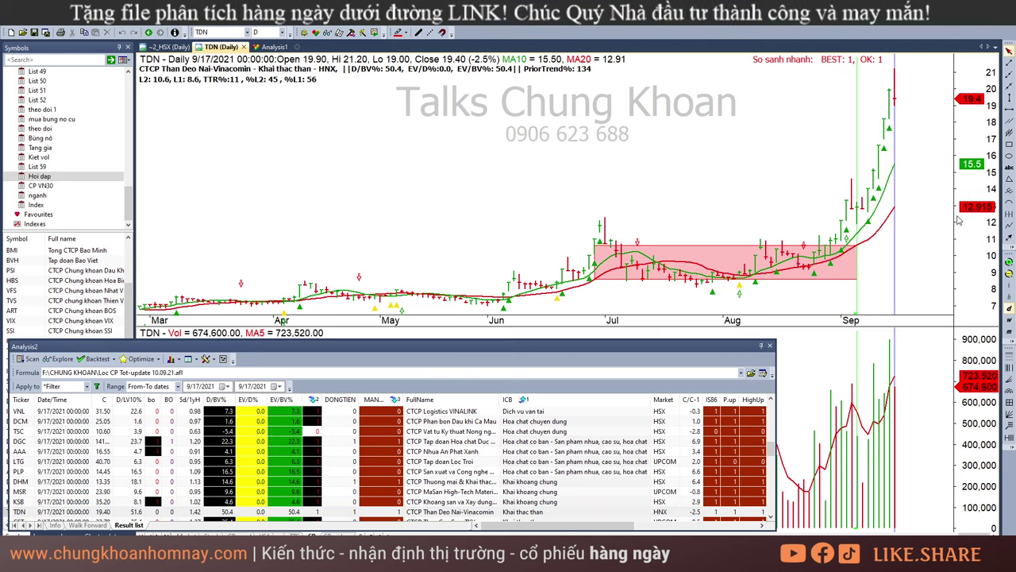
pyautogui.click(881, 131)
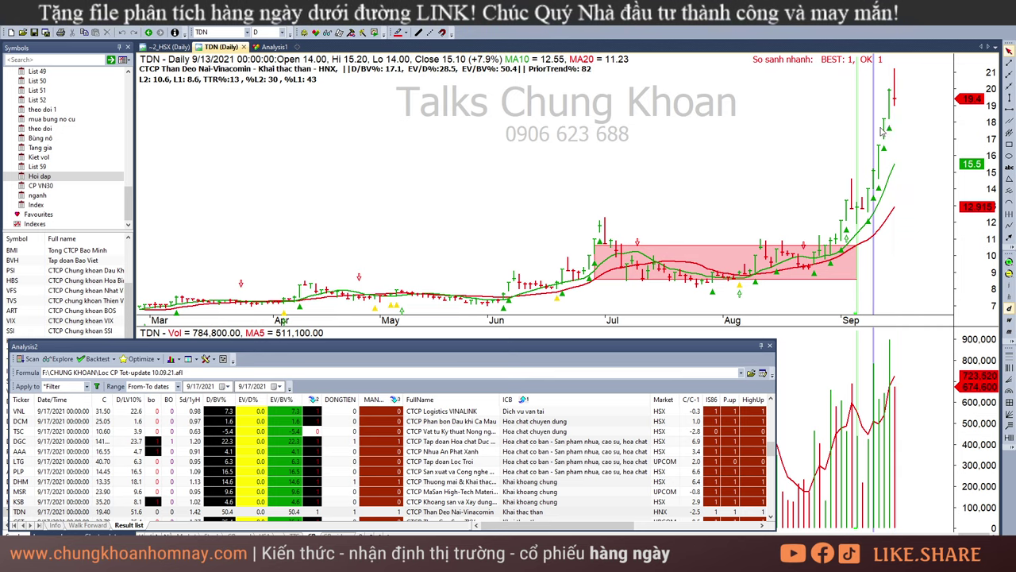
pyautogui.click(896, 115)
pyautogui.click(913, 111)
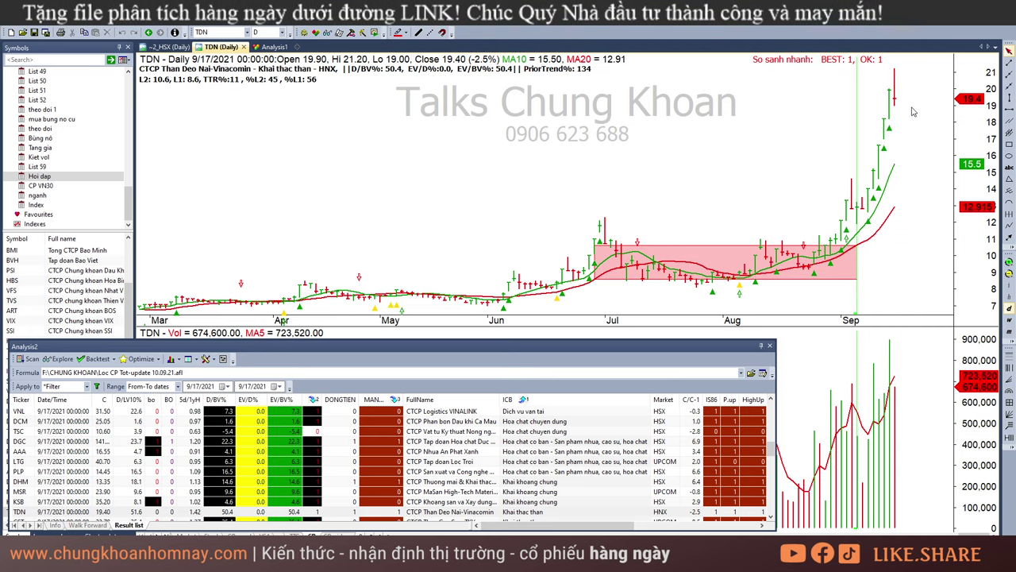
# Open the CST daily chart and inspect its bars for 9/16/2021 and 9/17/2021.
pyautogui.click(526, 519)
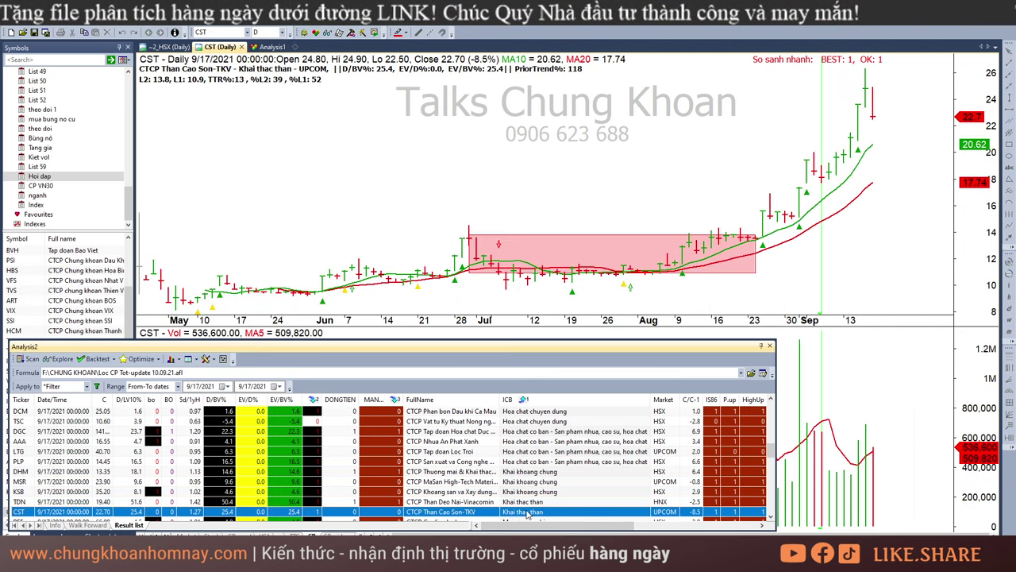
pyautogui.click(866, 96)
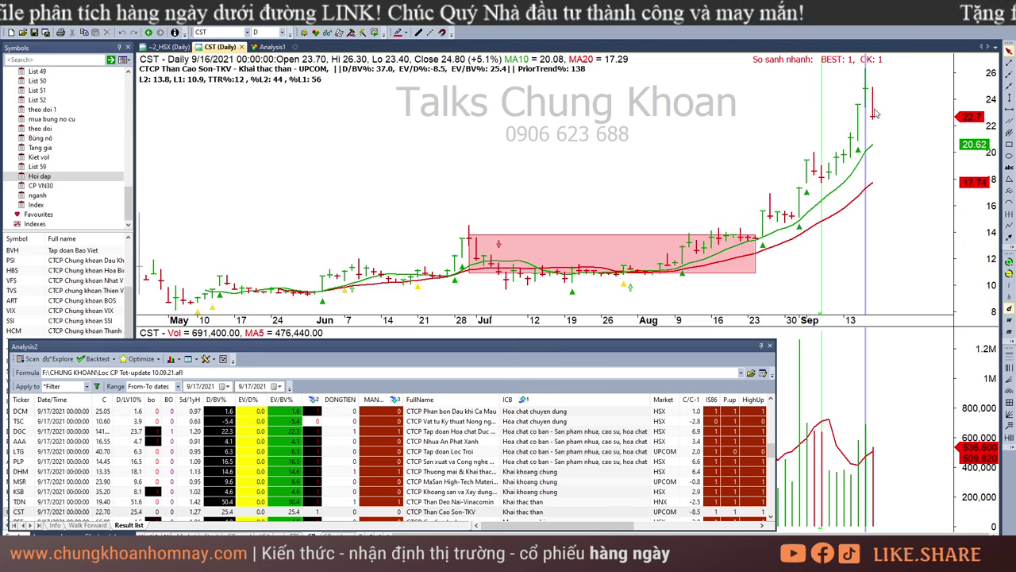
pyautogui.click(875, 114)
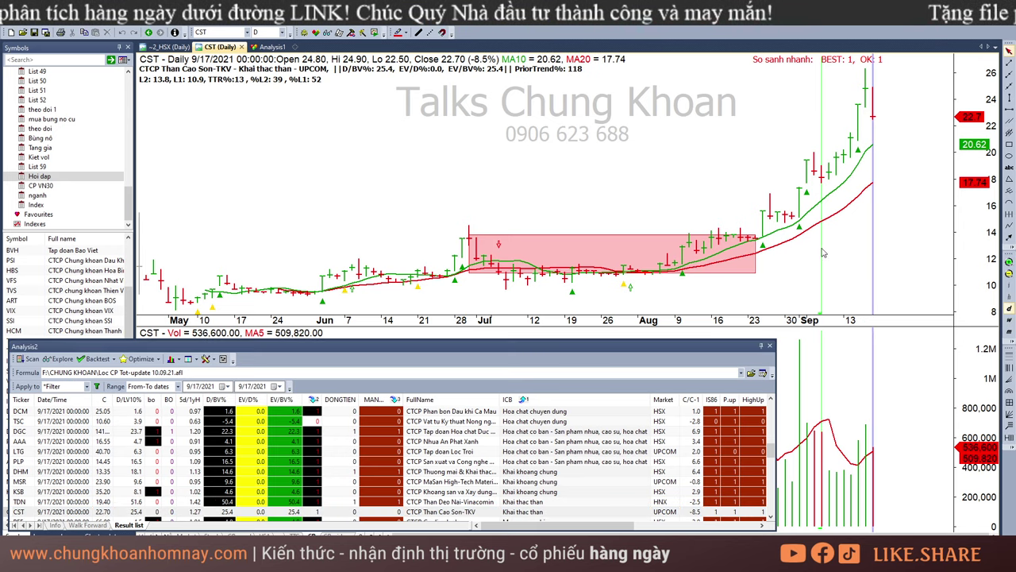
# Open the REE daily chart and compare the price and volume bars of 9/17/2021 with those of 8/18/2021.
pyautogui.click(556, 520)
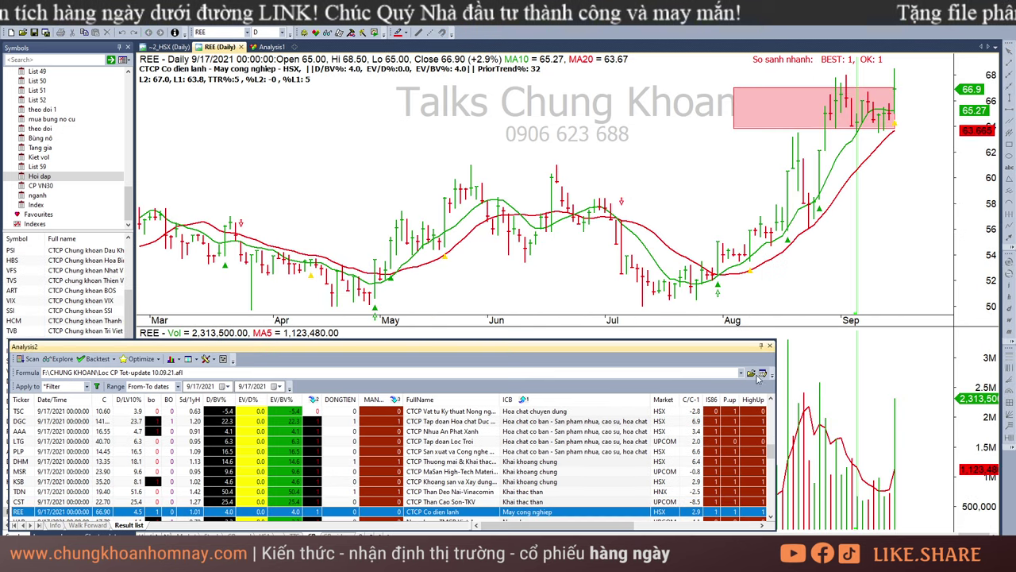
pyautogui.click(898, 87)
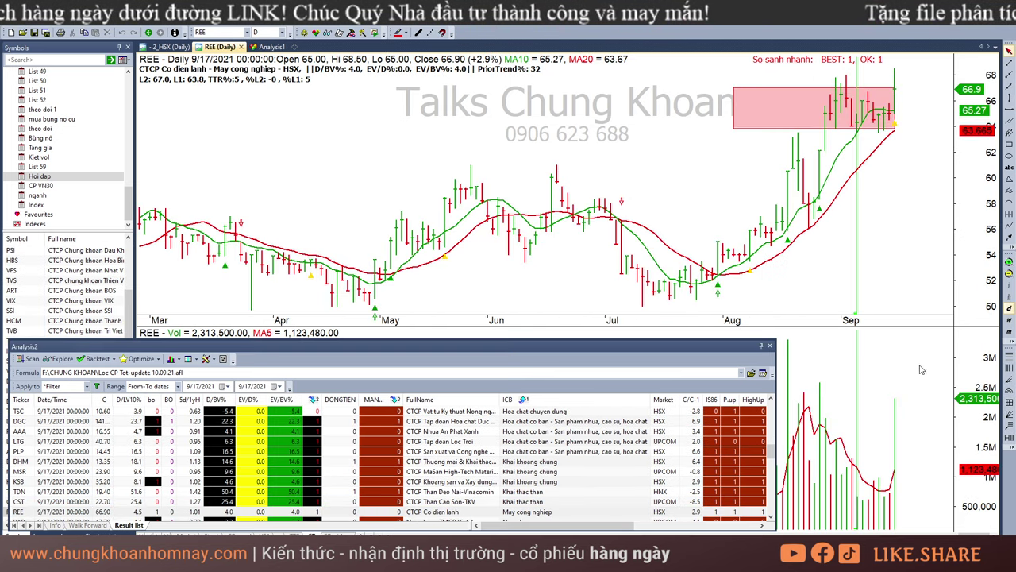
pyautogui.click(898, 425)
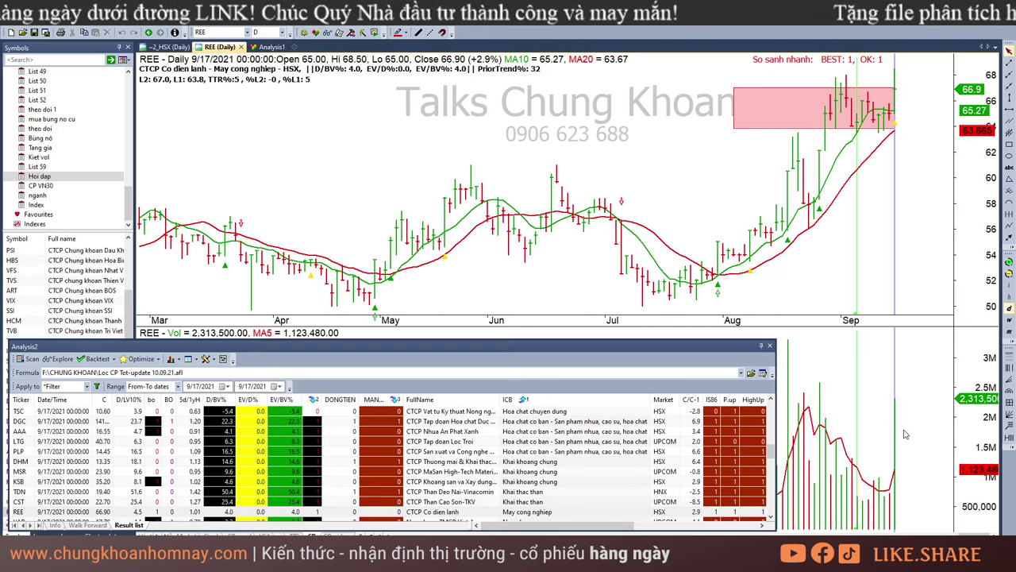
pyautogui.click(788, 370)
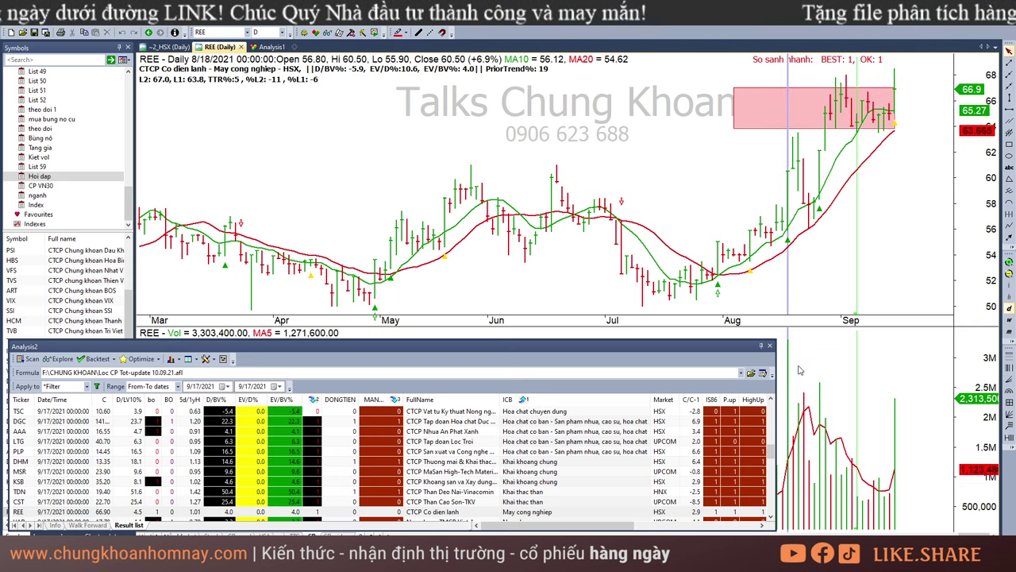
pyautogui.click(896, 94)
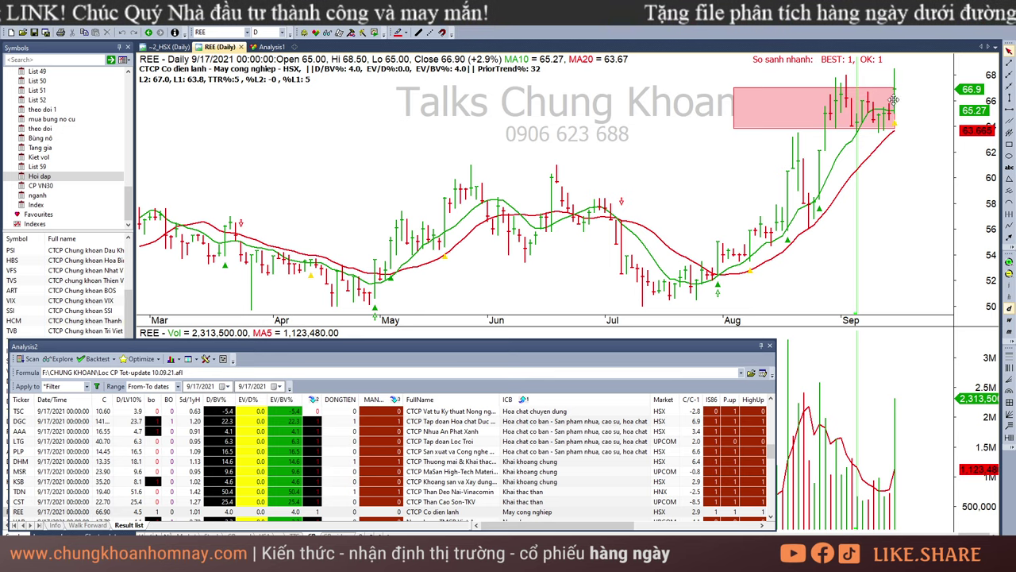
# Review the daily charts of the bank stocks VAB, PGB, ABB and SSB one after another.
pyautogui.click(444, 518)
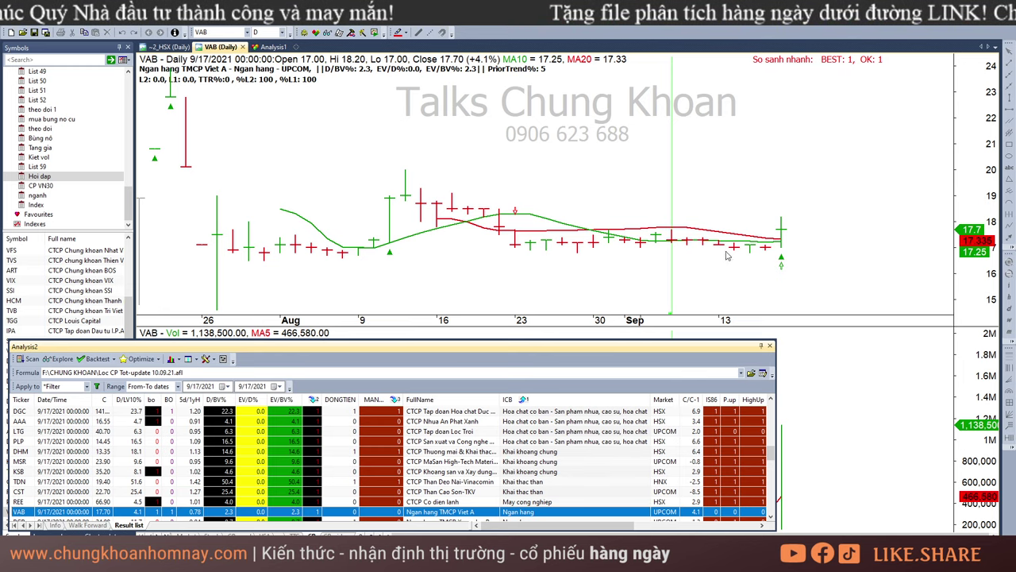
pyautogui.press('Down')
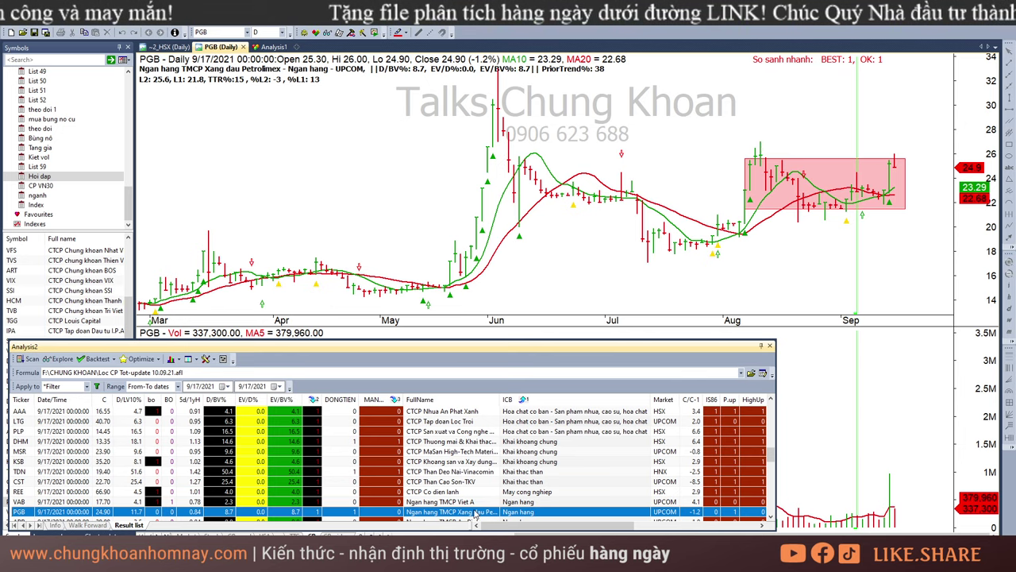
pyautogui.press('Down')
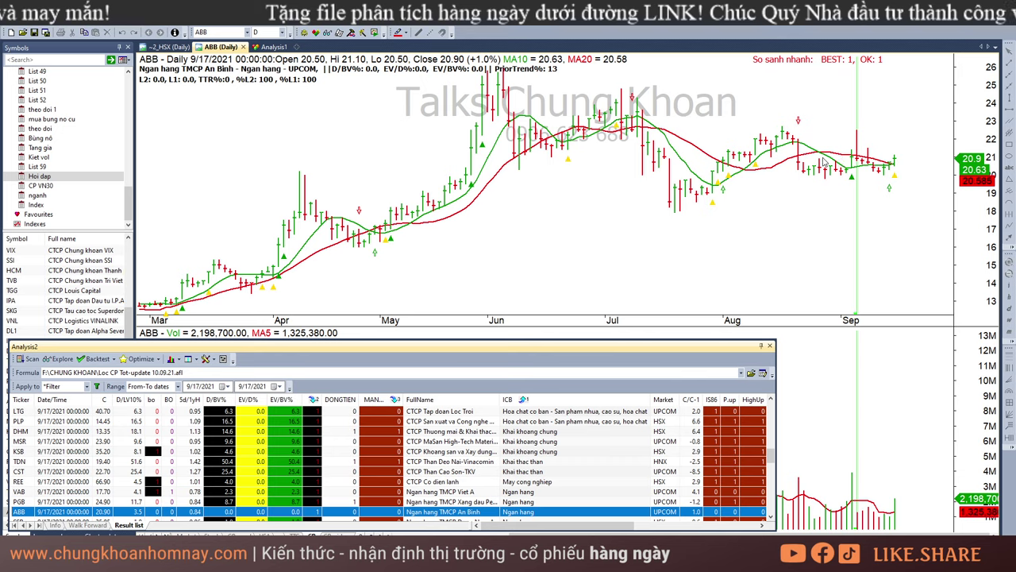
pyautogui.press('Down')
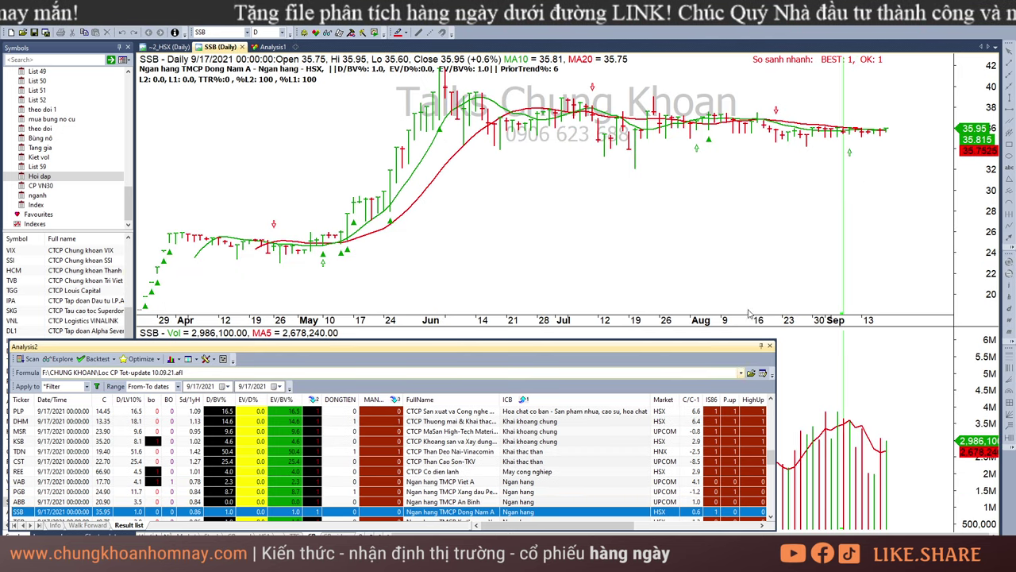
pyautogui.moveTo(567, 192)
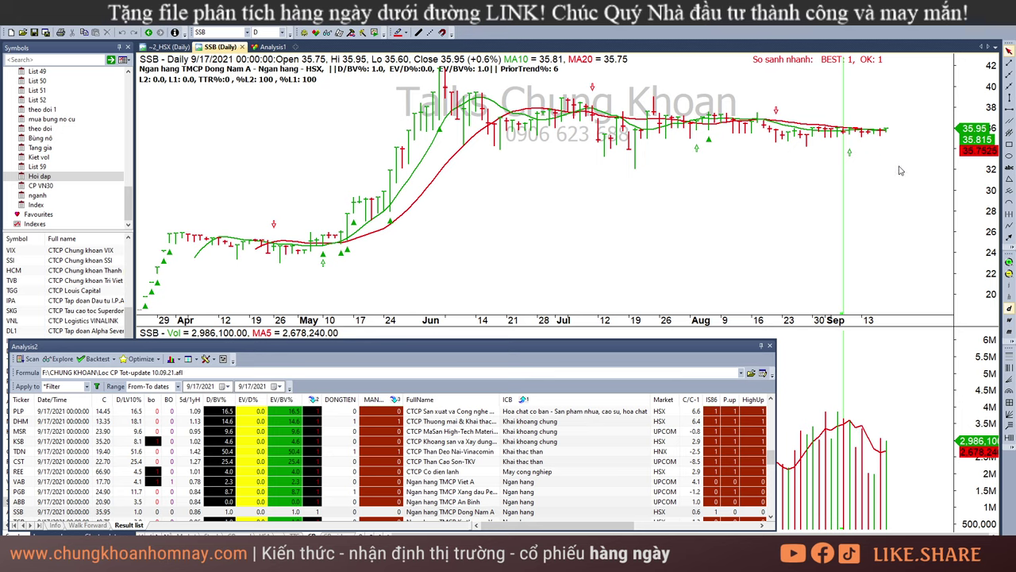
# Open the TCB daily chart and draw a consolidation rectangle from late June to past the last bar, spanning prices of about 57 to 48.
pyautogui.press('Down')
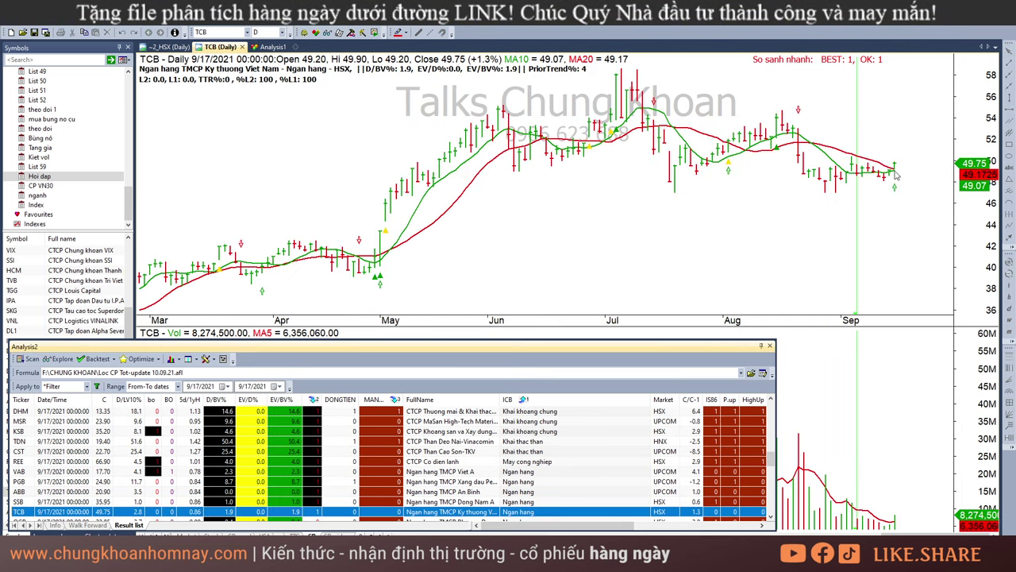
pyautogui.click(901, 203)
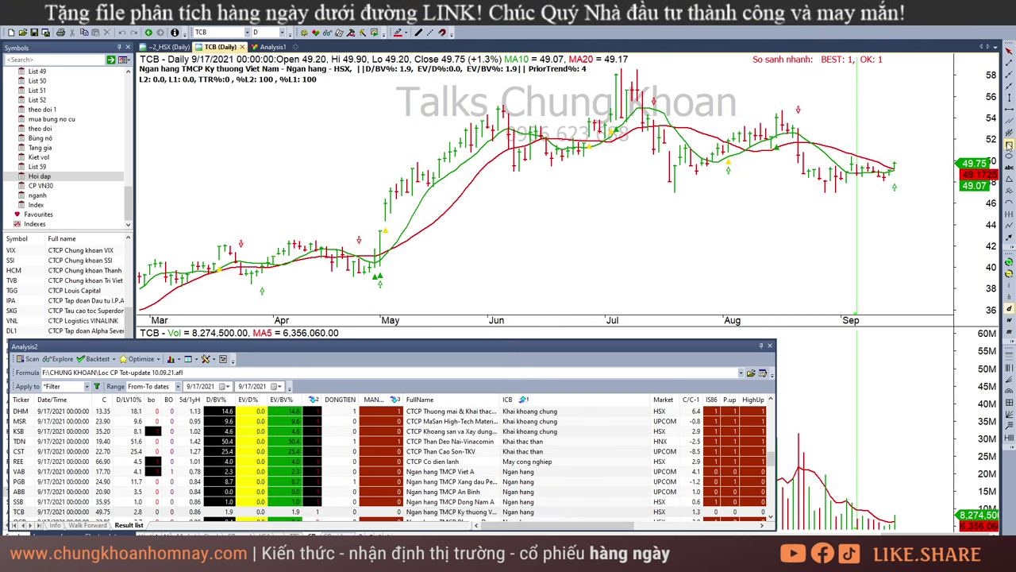
pyautogui.moveTo(594, 84); pyautogui.dragTo(925, 180)
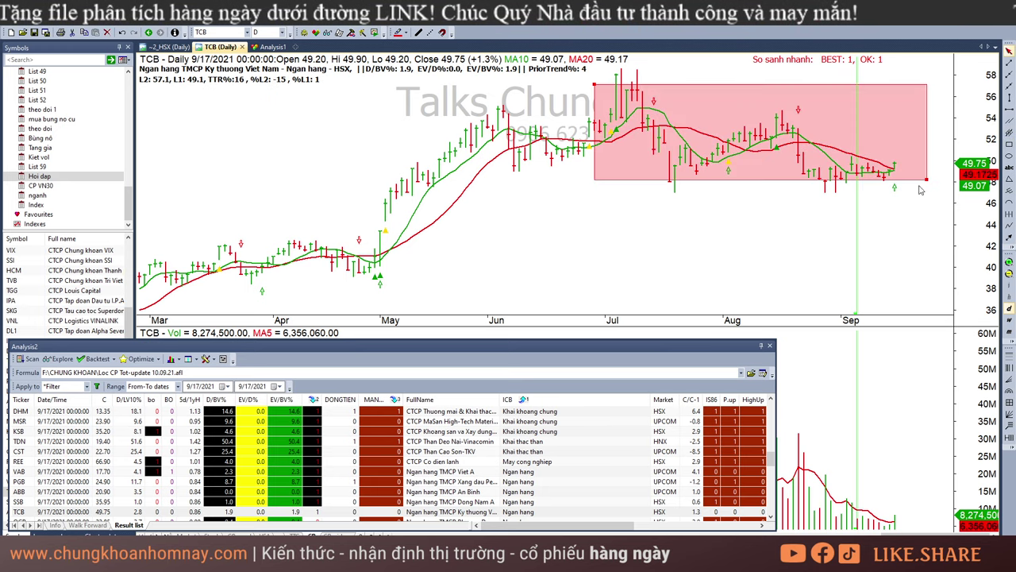
# Inspect TCB's lows along the rectangle's lower edge, including the 9/6/2021 and 9/15/2021 bars, ending at 9/17/2021.
pyautogui.click(674, 204)
pyautogui.click(839, 201)
pyautogui.click(846, 201)
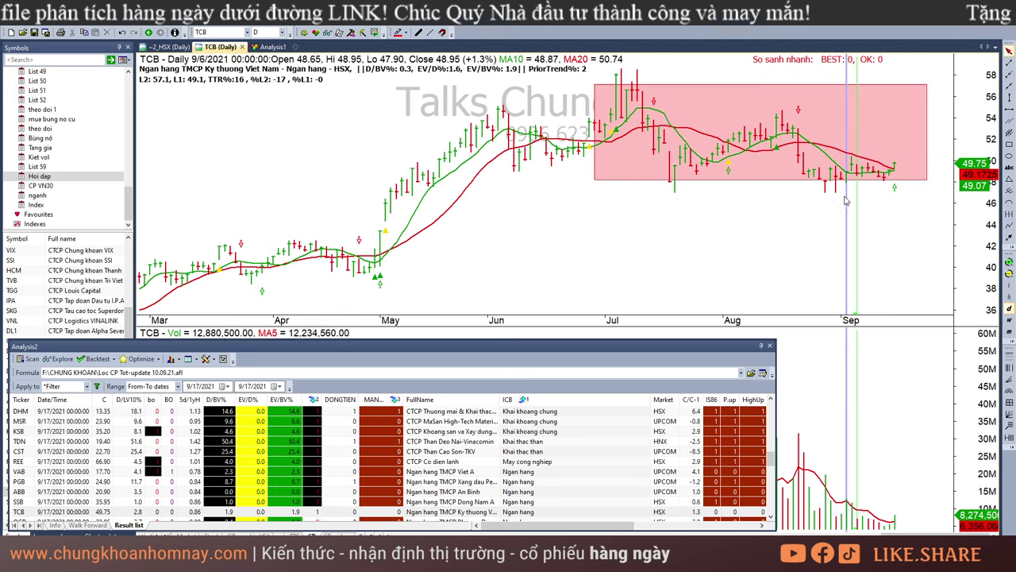
pyautogui.click(880, 202)
pyautogui.click(886, 203)
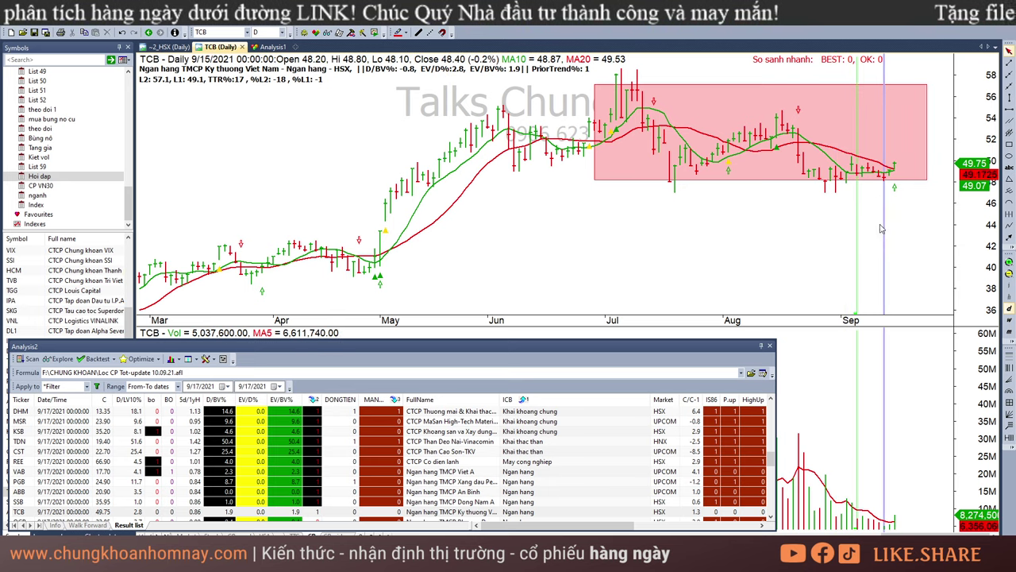
pyautogui.click(898, 237)
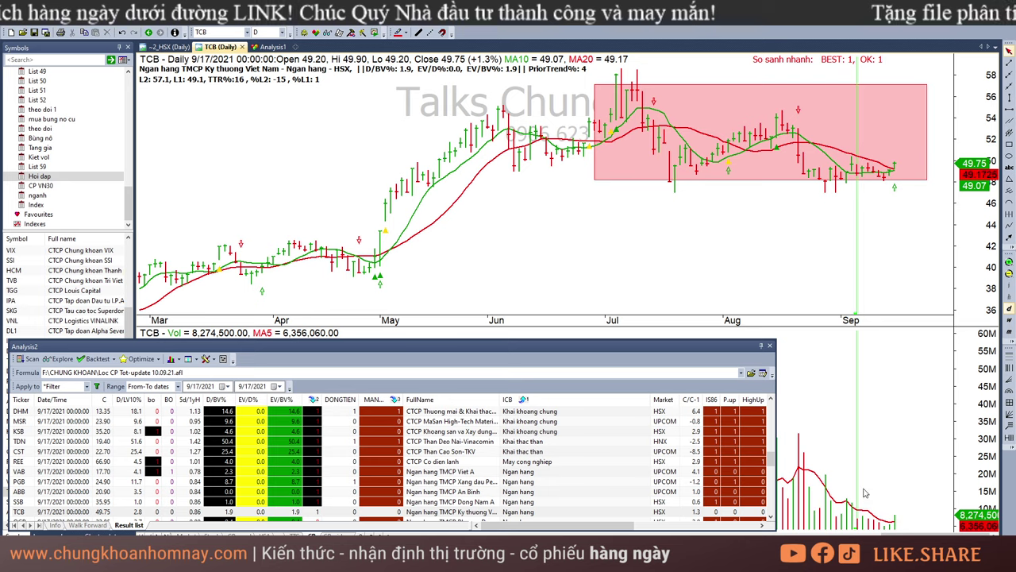
# Compare TCB's volume and price bars for 9/17, 9/15, 8/31, 9/10 and 9/14/2021.
pyautogui.moveTo(865, 493)
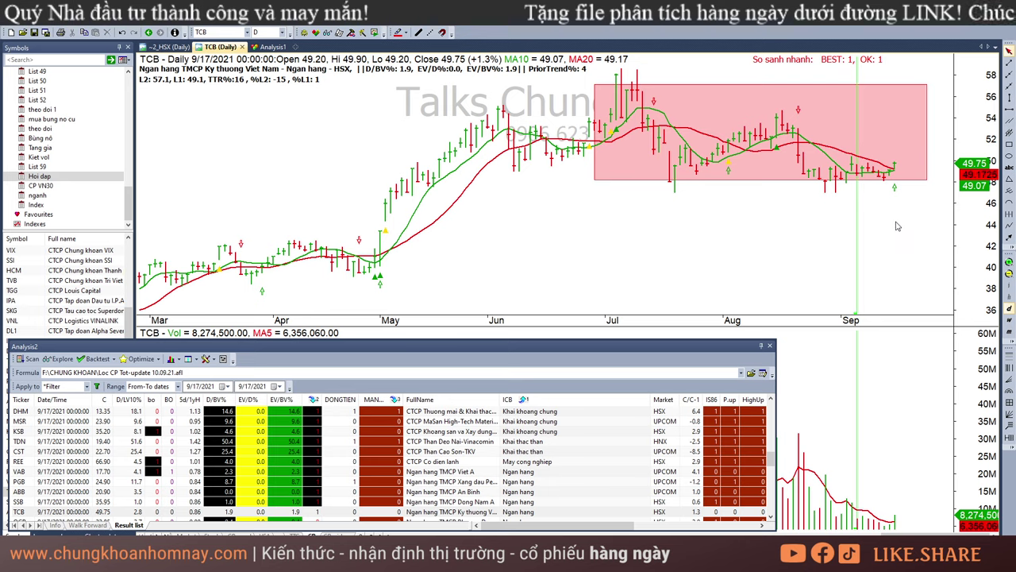
pyautogui.click(879, 519)
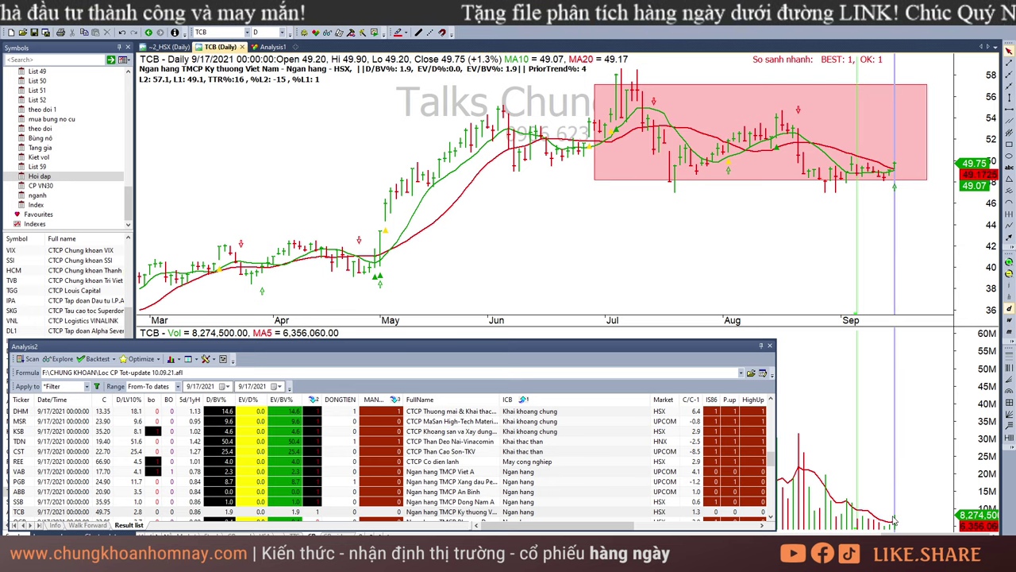
pyautogui.click(884, 511)
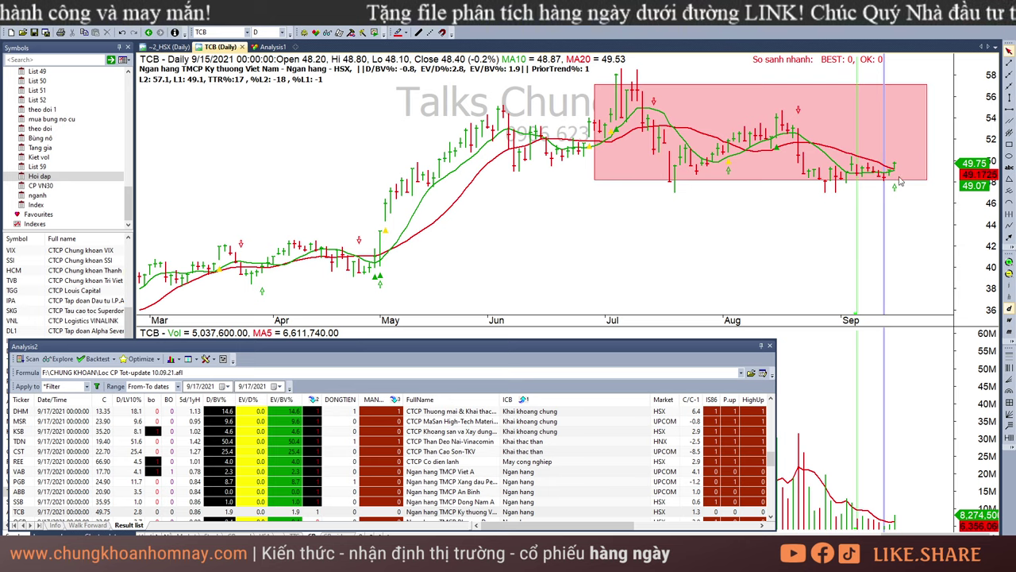
pyautogui.click(837, 200)
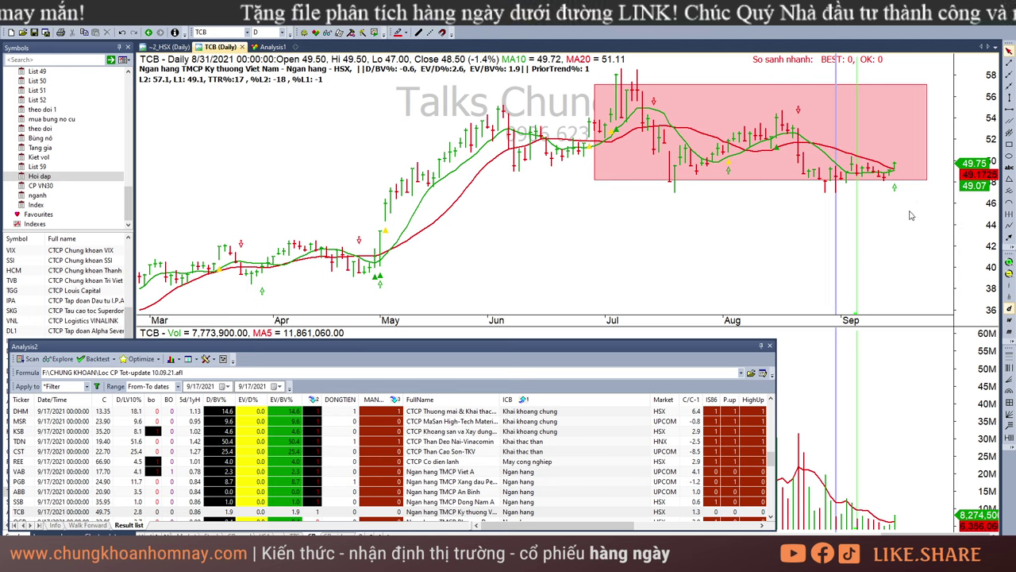
pyautogui.moveTo(876, 260)
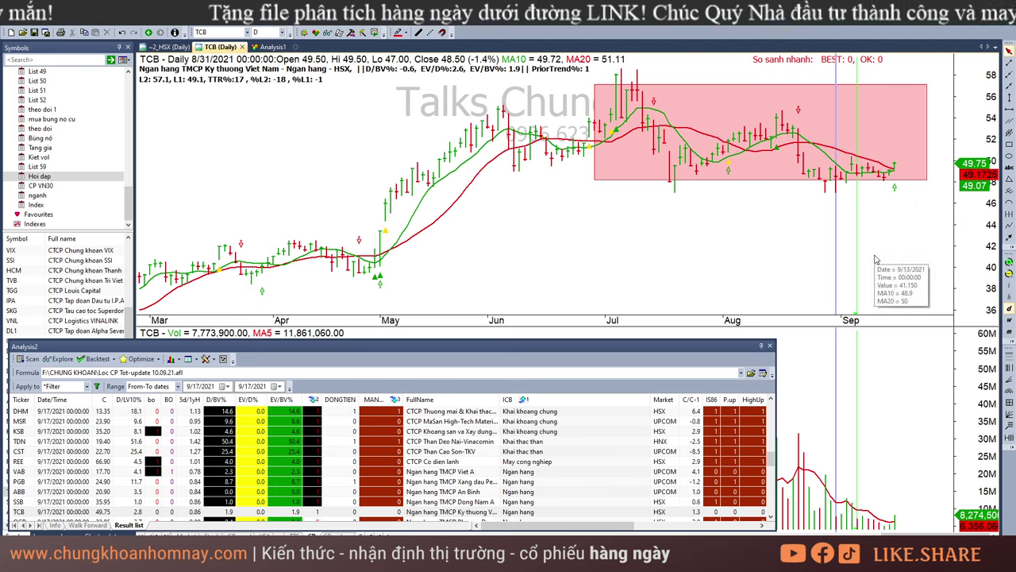
pyautogui.click(886, 203)
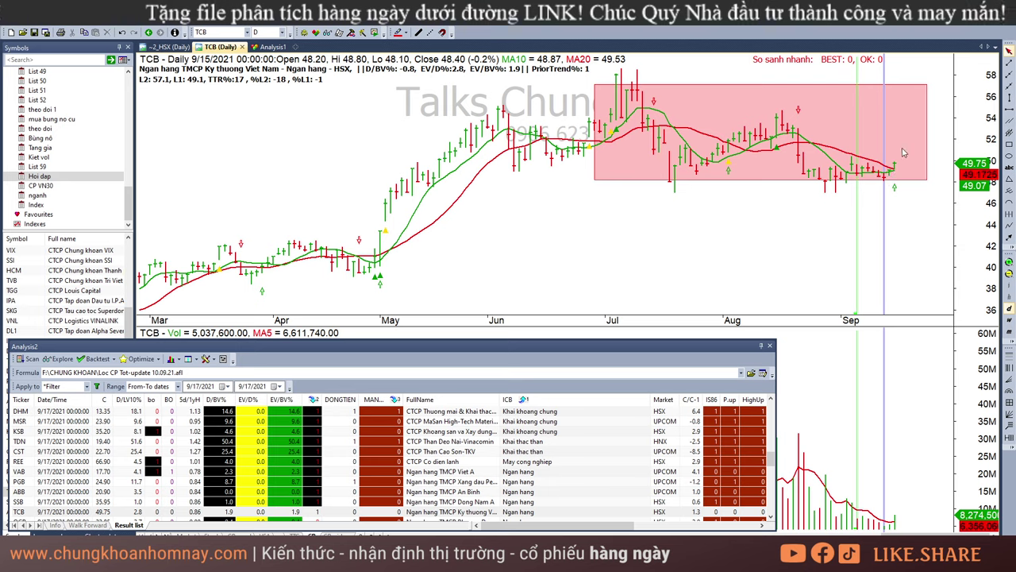
pyautogui.click(869, 193)
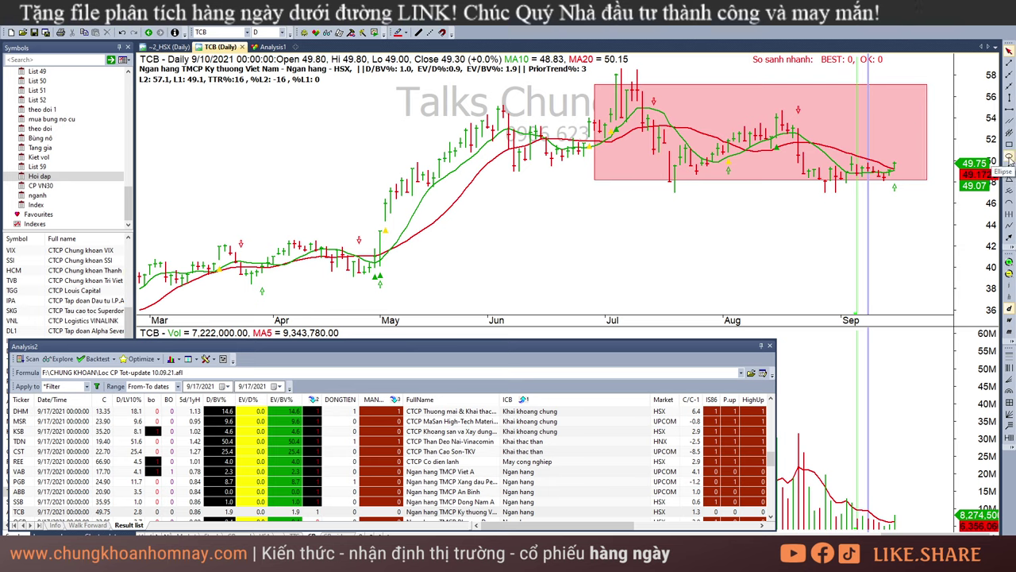
pyautogui.click(881, 521)
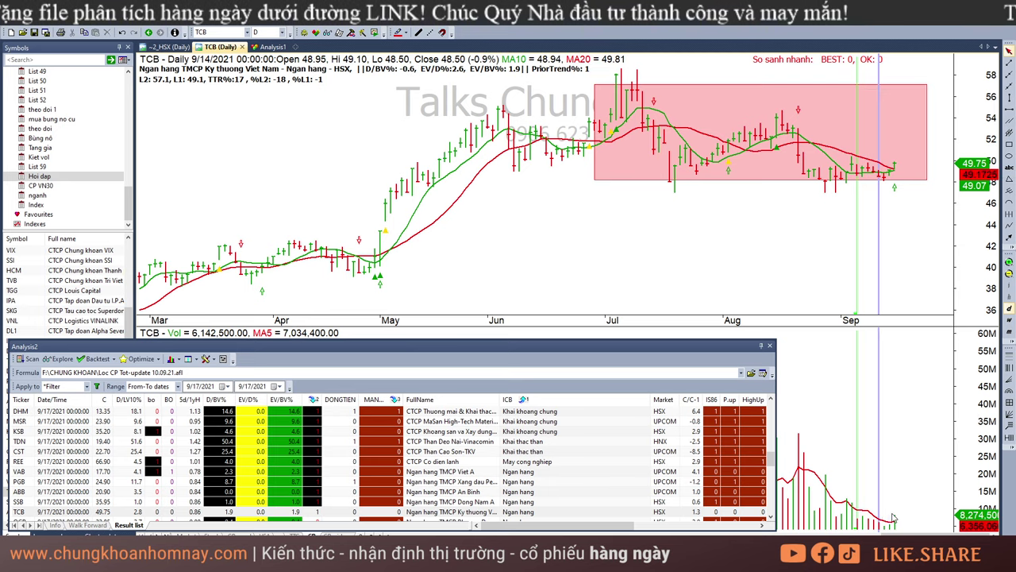
# Check TCB's 9/16/2021 bar against the latest one and open the OCB daily chart.
pyautogui.click(894, 518)
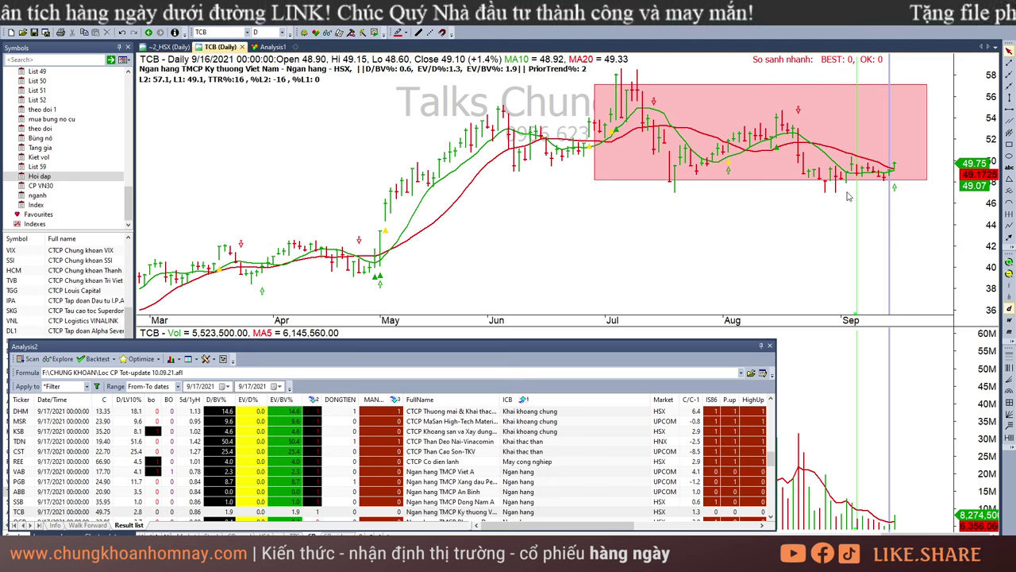
pyautogui.click(950, 203)
pyautogui.click(447, 519)
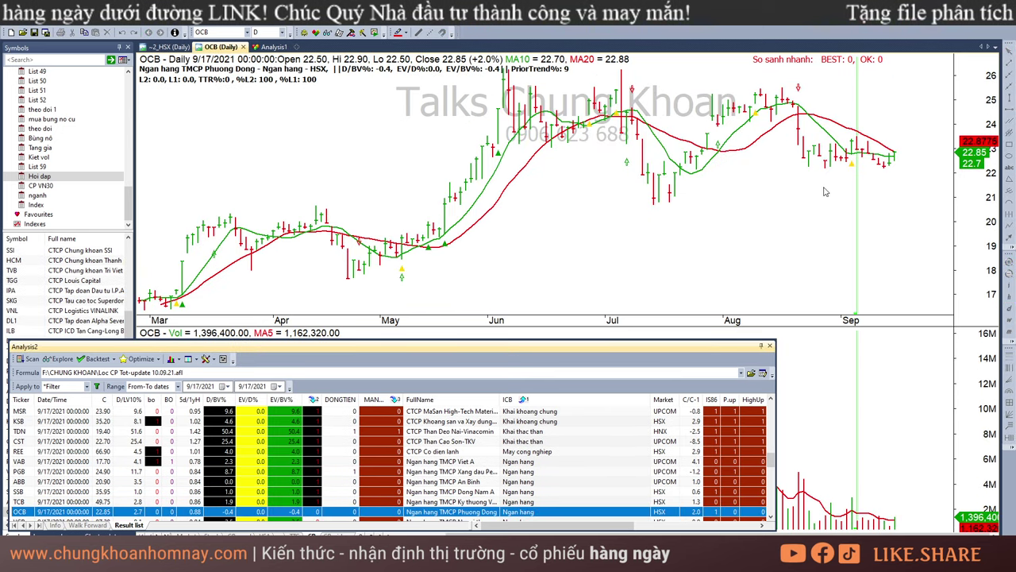
# Open the VCB daily chart and extend its consolidation rectangle to the 9/17/2021 bar, with the lower edge at about 95.5.
pyautogui.press('Down')
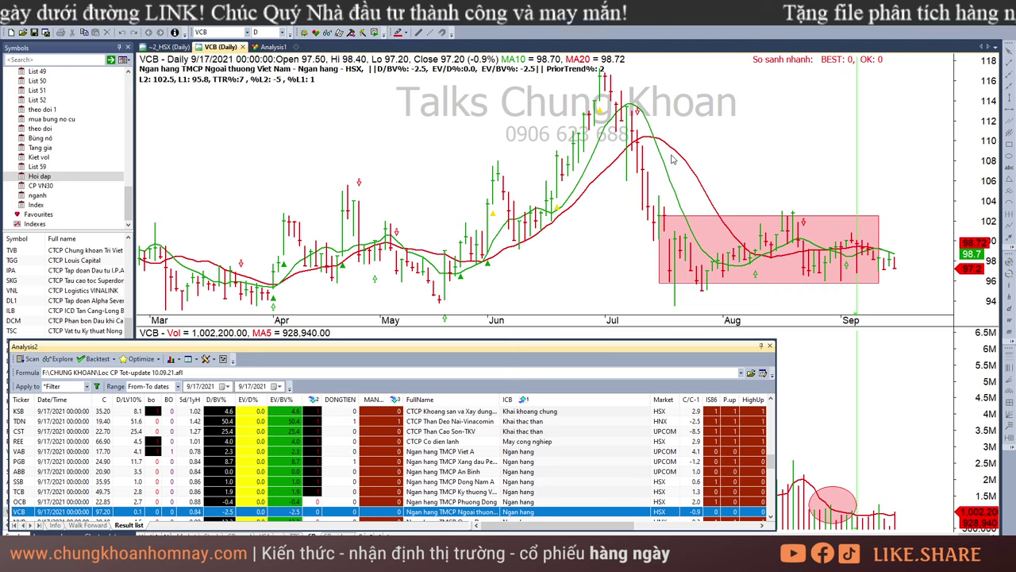
pyautogui.click(878, 237)
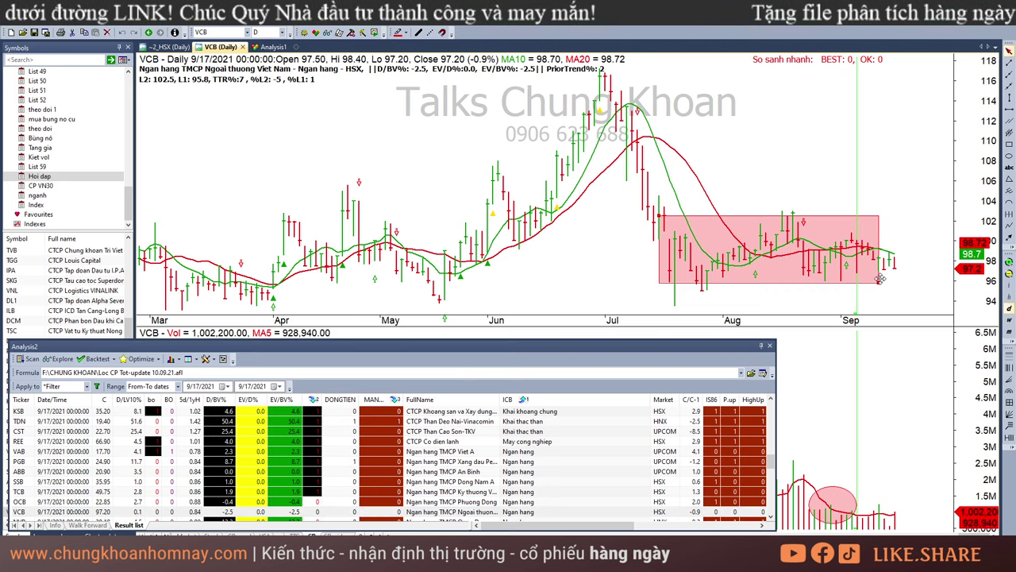
pyautogui.moveTo(879, 282); pyautogui.dragTo(895, 285)
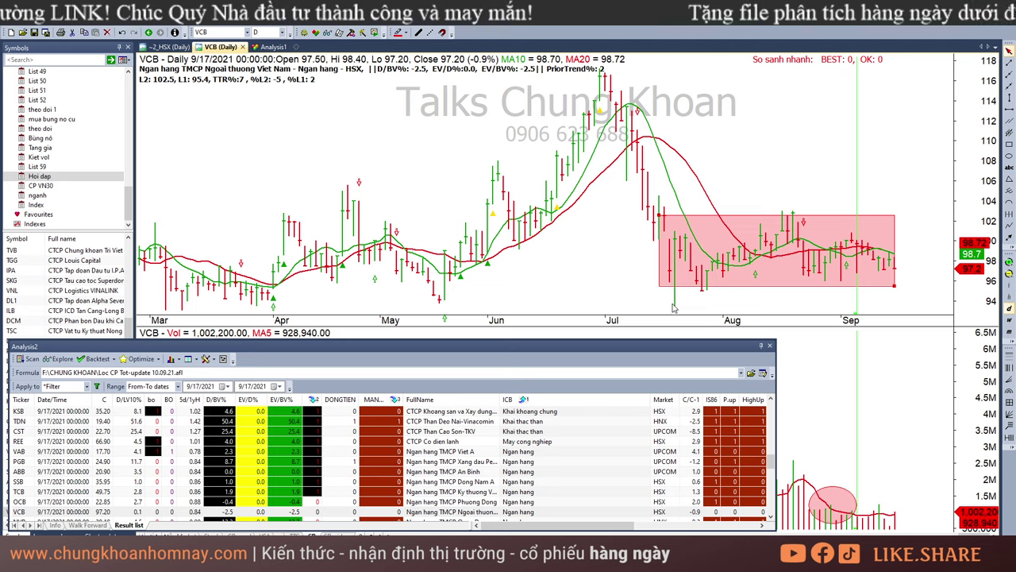
pyautogui.moveTo(674, 309)
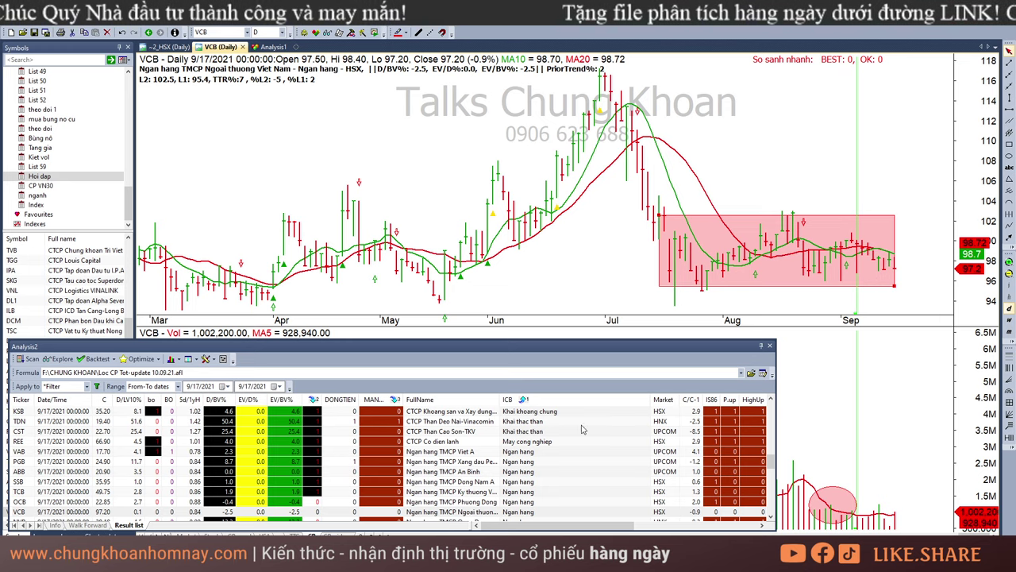
# Review the NVB and MBB daily charts, inspecting MBB's 9/15 and 9/17/2021 price and volume bars.
pyautogui.click(521, 517)
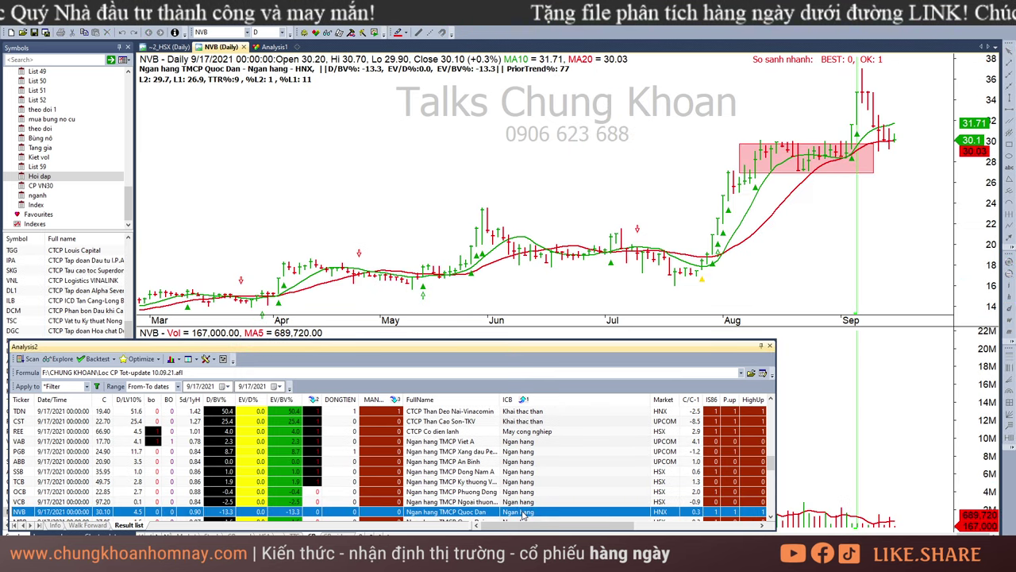
pyautogui.press('Down')
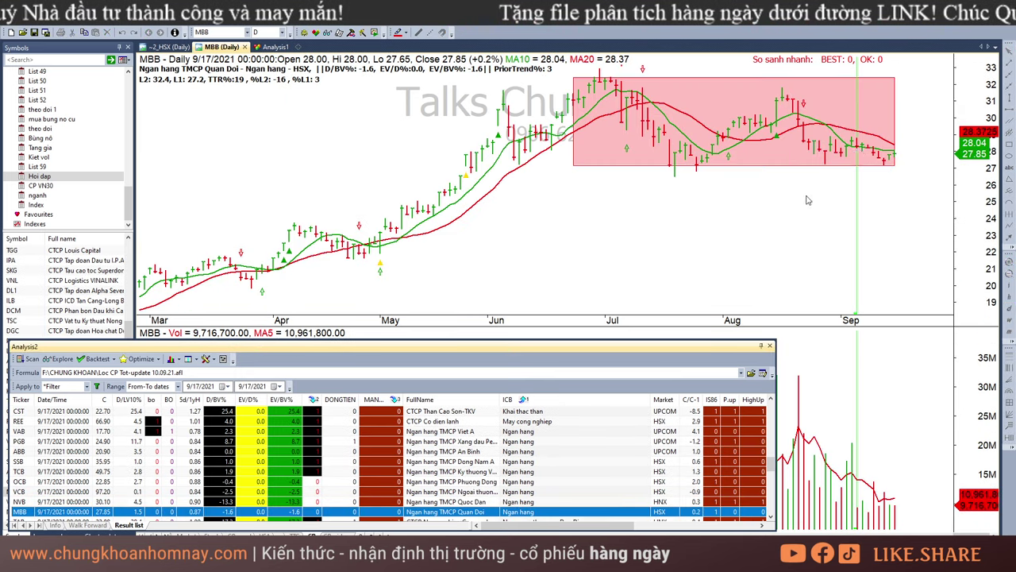
pyautogui.click(888, 182)
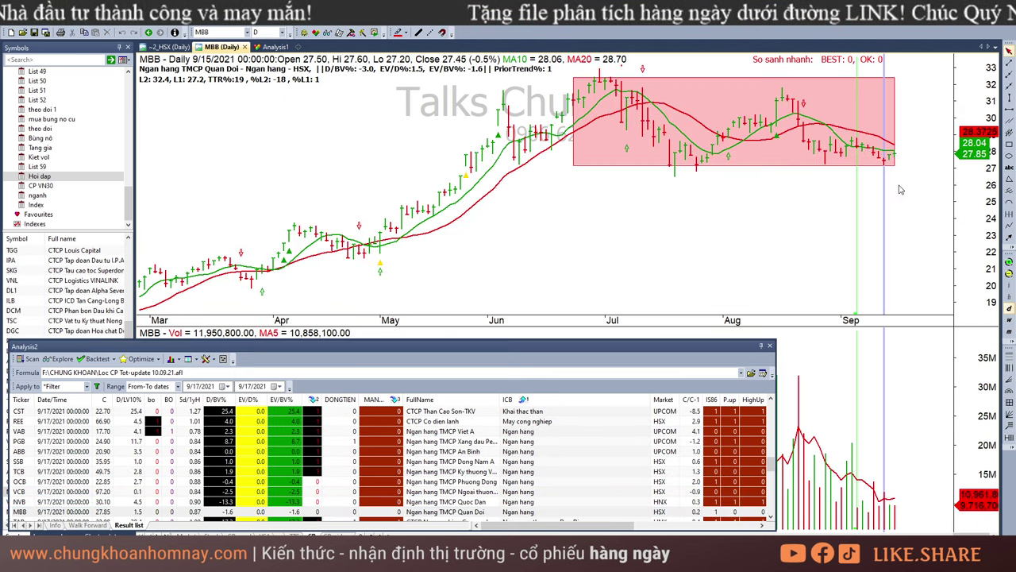
pyautogui.click(913, 191)
pyautogui.click(888, 508)
pyautogui.click(917, 256)
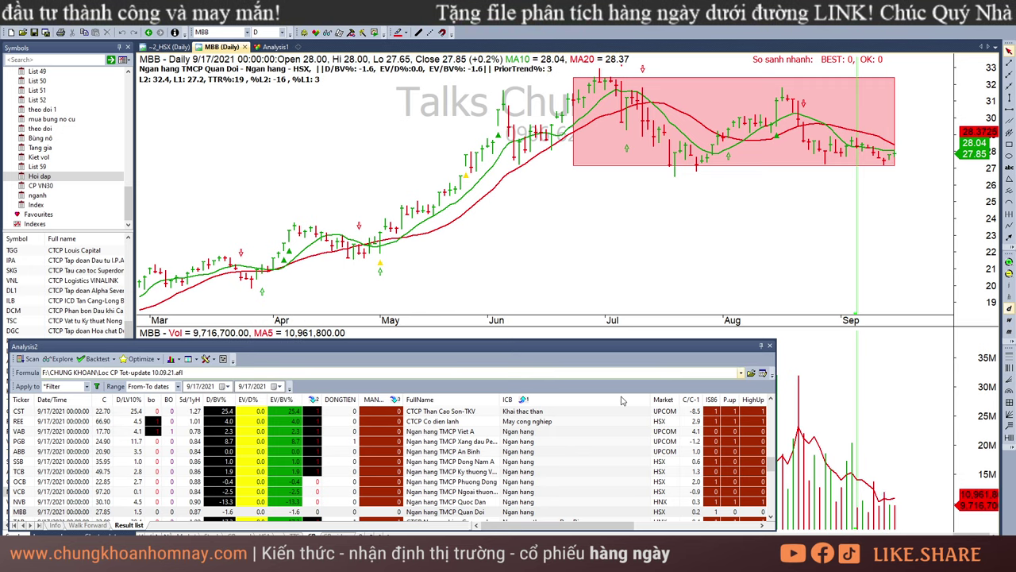
# Review the TAR and CMX daily charts, inspecting CMX's recent volume and its 9/9/2021 bar.
pyautogui.click(496, 521)
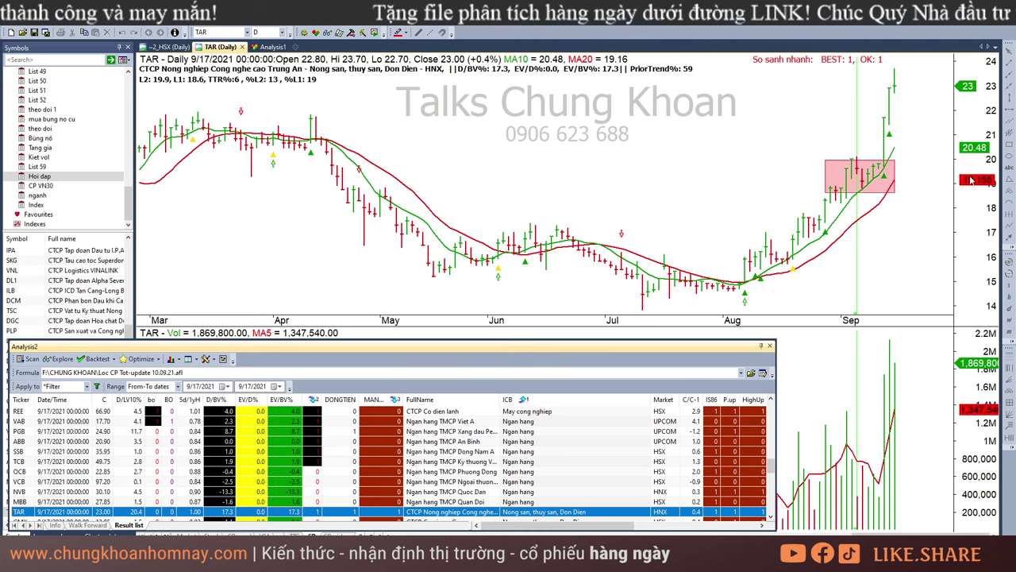
pyautogui.click(885, 161)
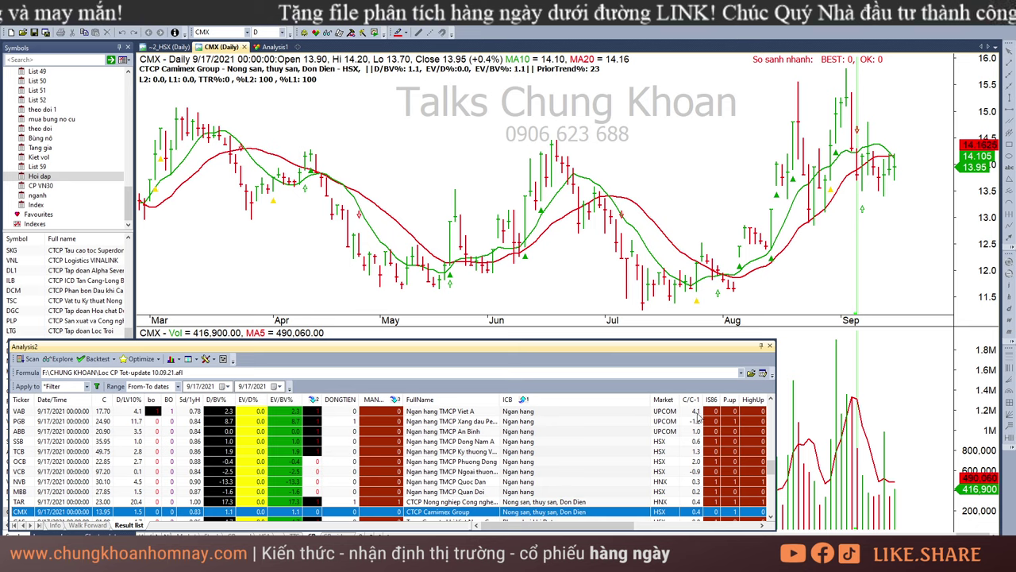
pyautogui.click(874, 462)
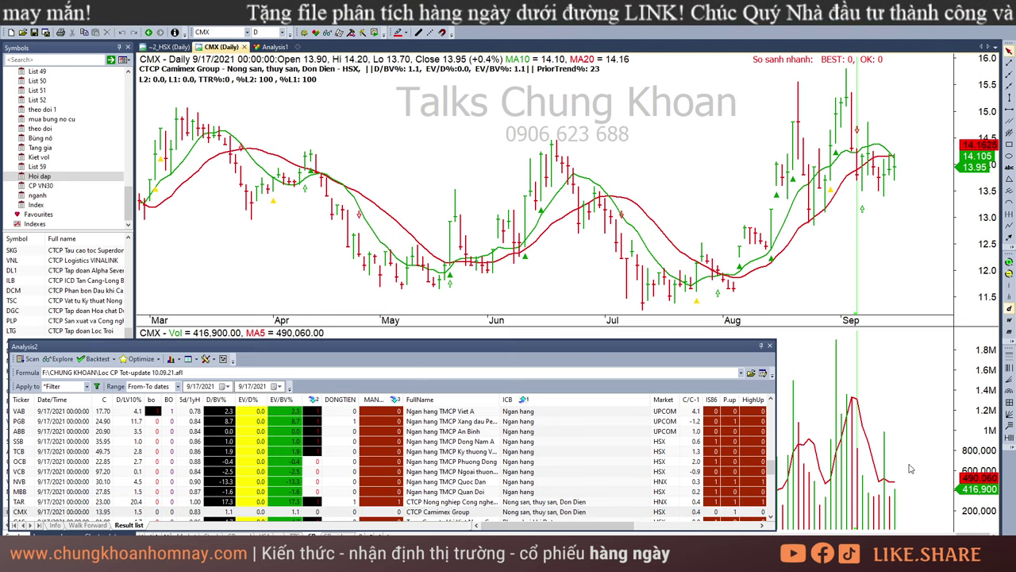
pyautogui.click(864, 175)
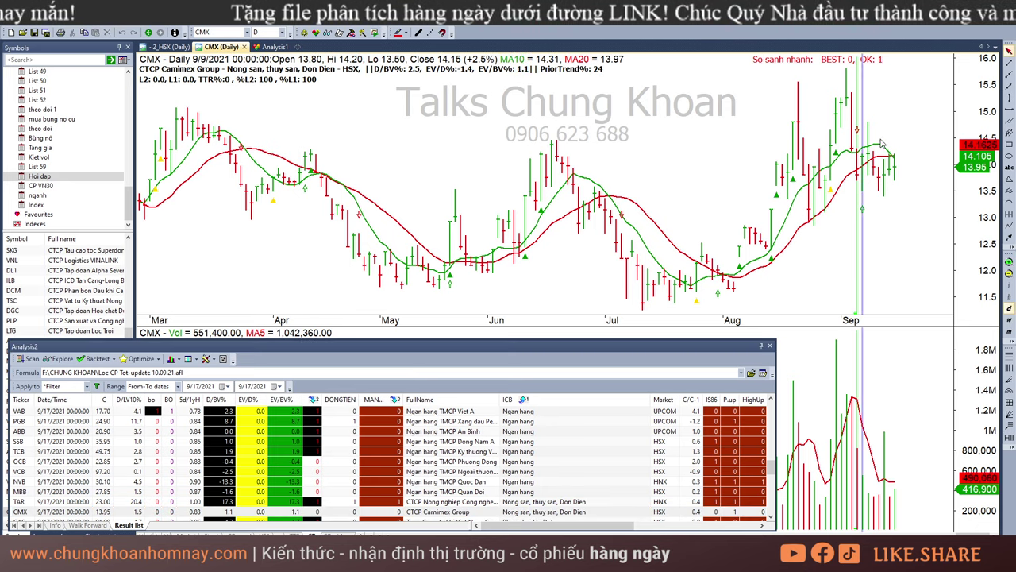
pyautogui.click(914, 199)
# Open the GAS daily chart and draw a consolidation rectangle from late June to just past the last bar, spanning about 96 to 86.
pyautogui.click(474, 516)
pyautogui.click(475, 520)
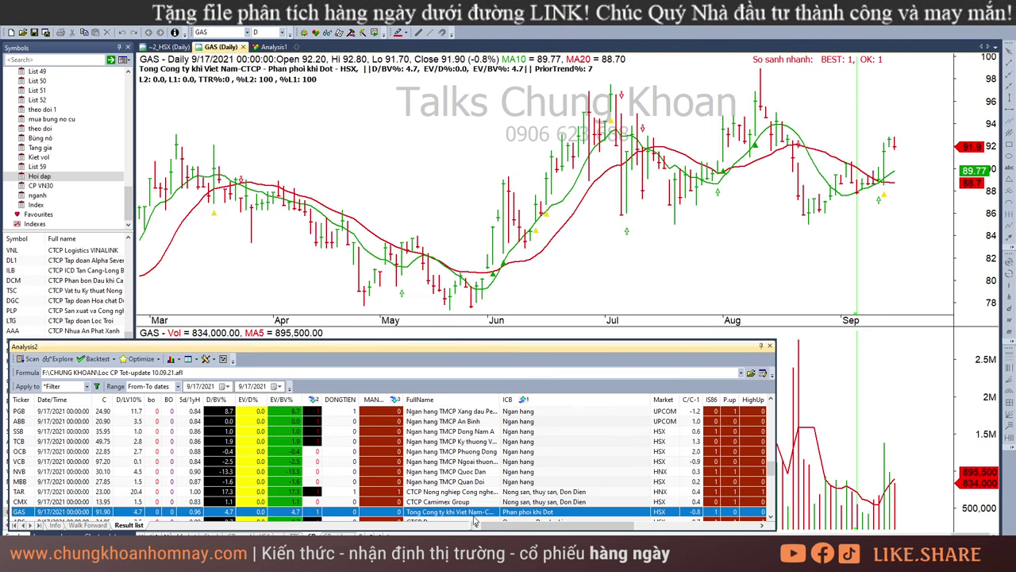
pyautogui.click(826, 238)
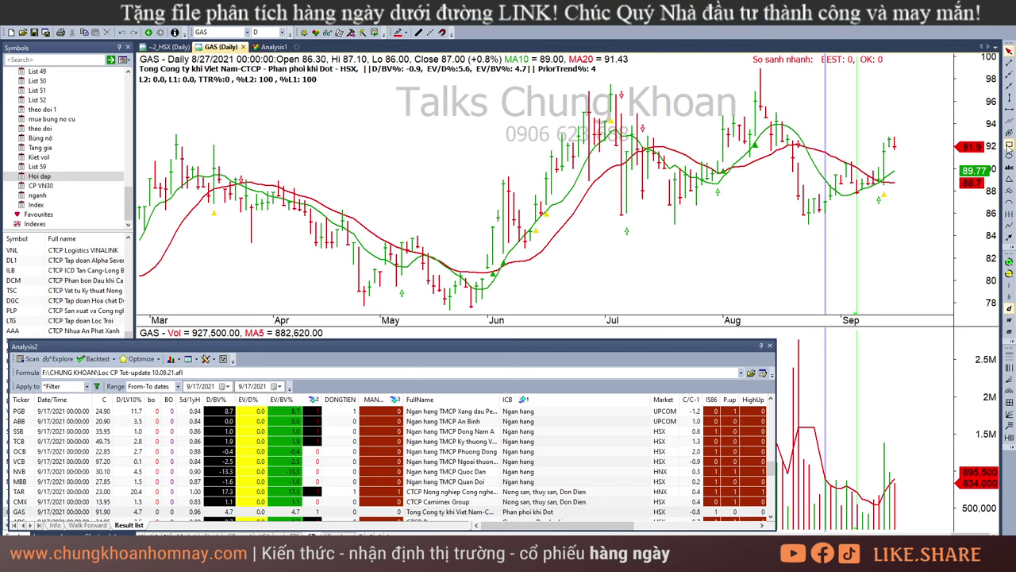
pyautogui.moveTo(573, 103)
pyautogui.mouseDown()
pyautogui.moveTo(889, 230)
pyautogui.moveTo(899, 211)
pyautogui.mouseUp()
# Compare GAS's 8/23, 9/10, 9/15 and 9/17/2021 bars and draw a small rectangle above the latest bars, spanning about 95.6 to 93.5.
pyautogui.click(804, 260)
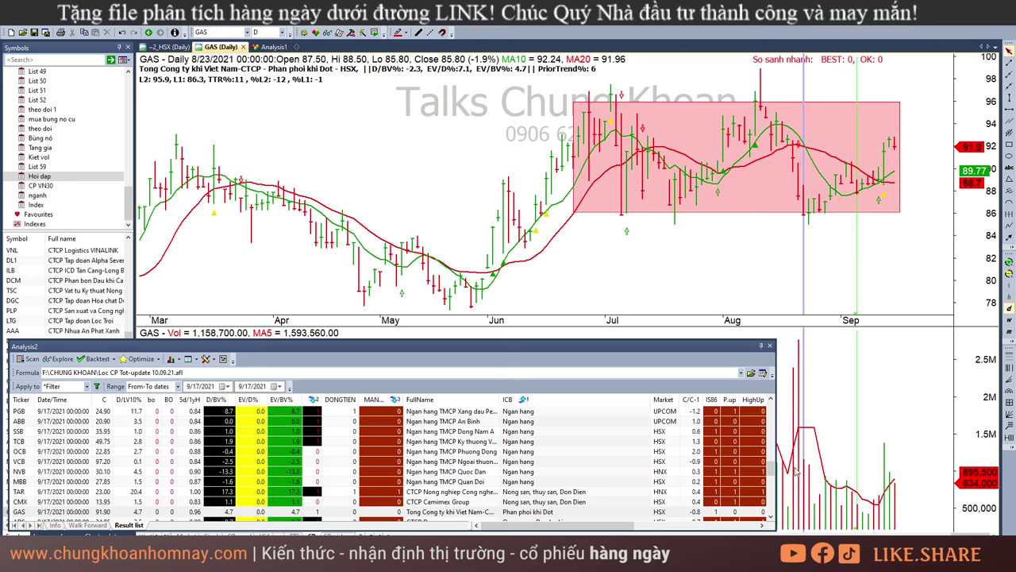
pyautogui.moveTo(797, 473); pyautogui.dragTo(871, 507)
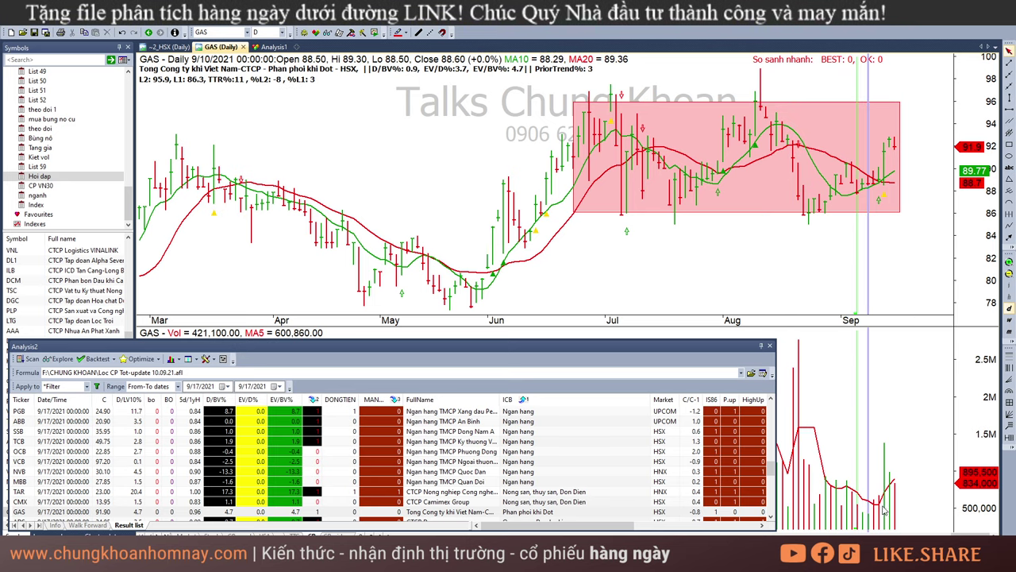
pyautogui.click(886, 469)
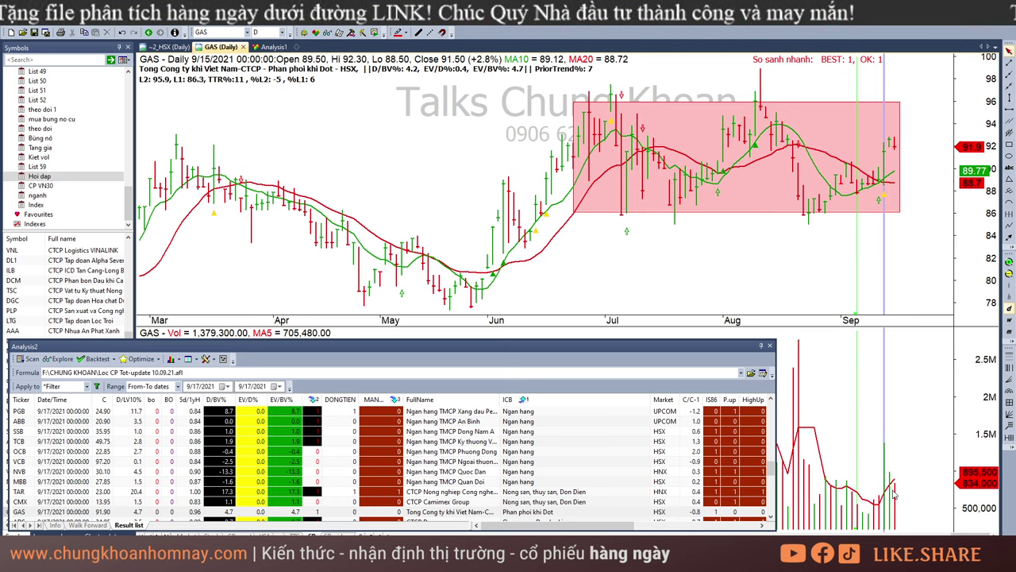
pyautogui.click(894, 496)
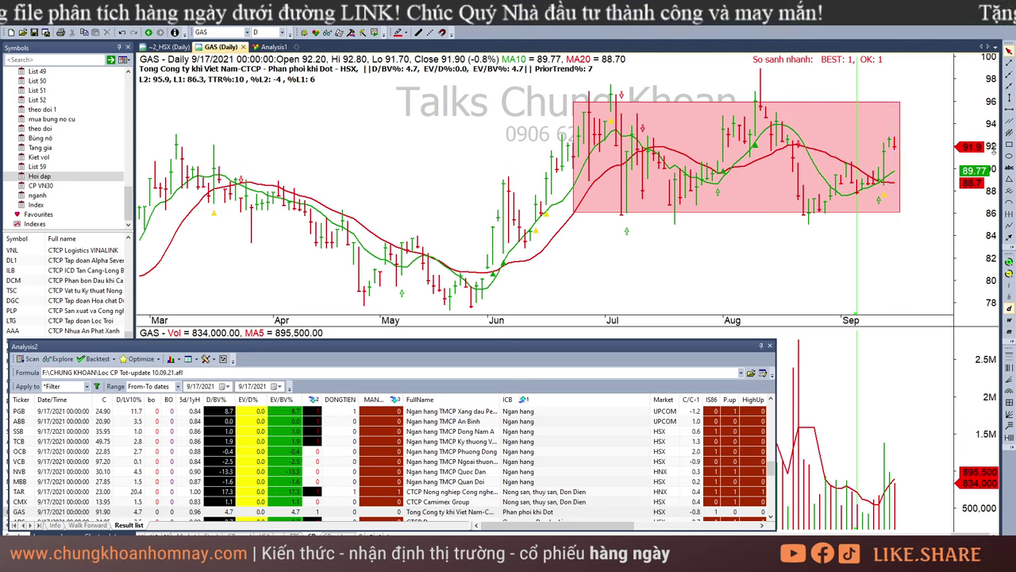
pyautogui.moveTo(884, 105); pyautogui.dragTo(966, 133)
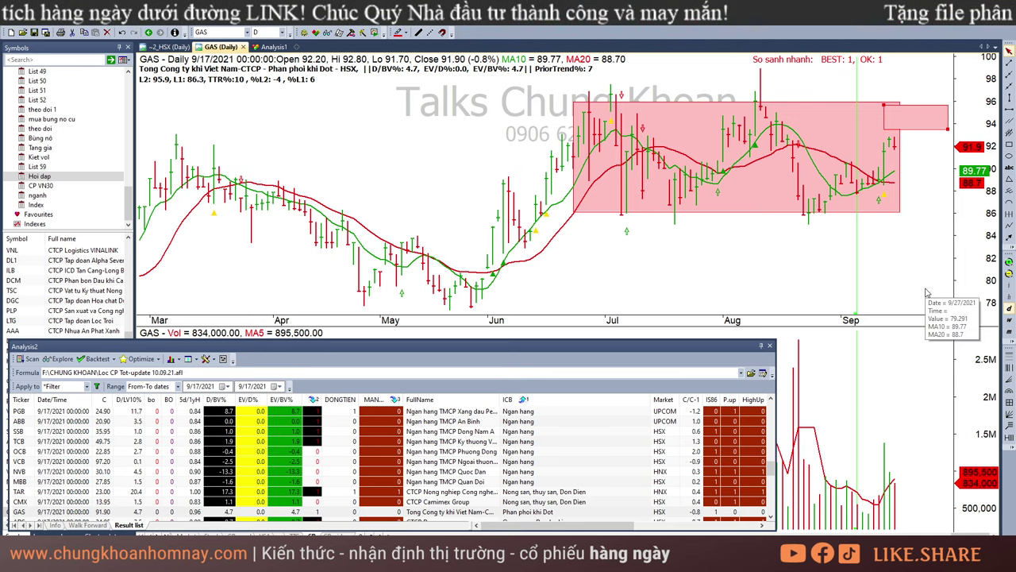
# Review the ADS daily chart, then open PNJ and remove the two red arrows around its September bars.
pyautogui.click(558, 518)
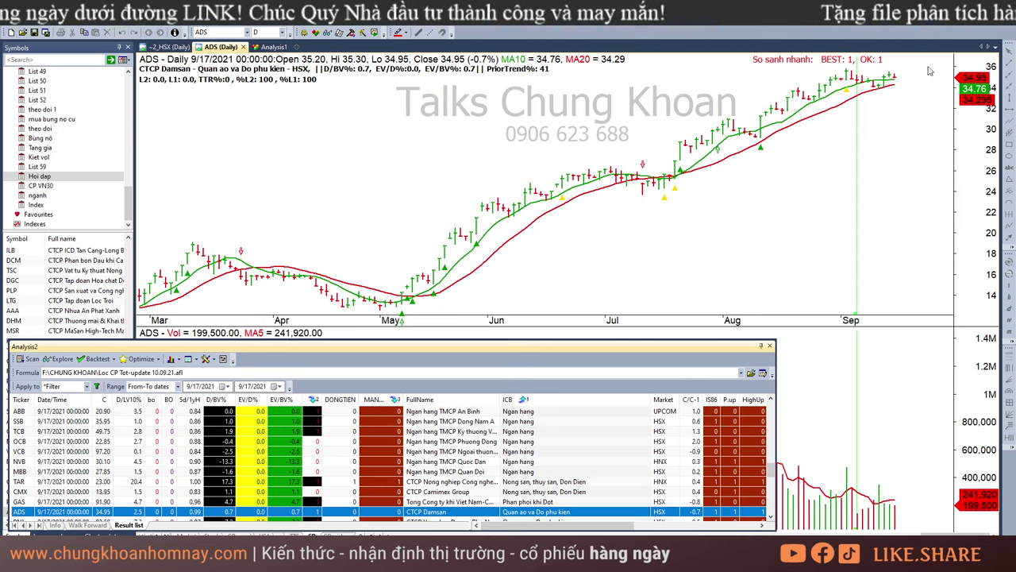
pyautogui.press('Down')
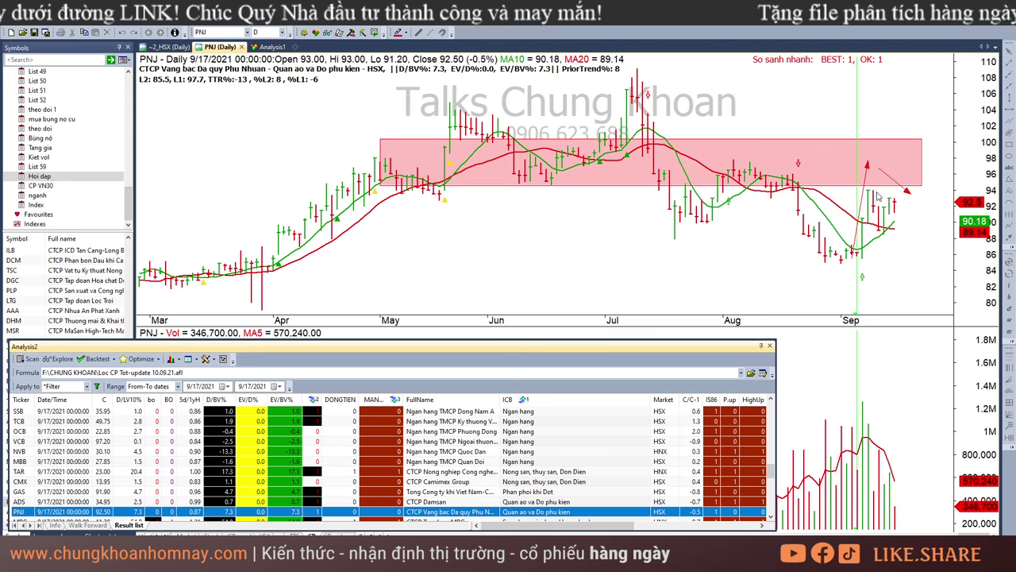
pyautogui.click(881, 226)
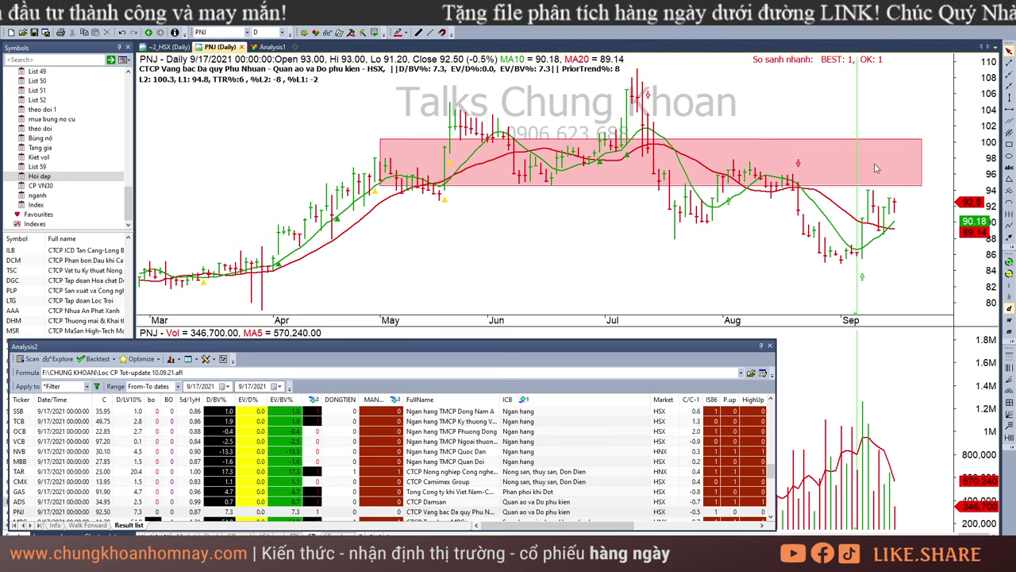
# Open the MBG daily chart and compare its 9/10/2021 bar near the consolidation rectangle with the 9/17/2021 bar.
pyautogui.scroll(-2, 446, 479)
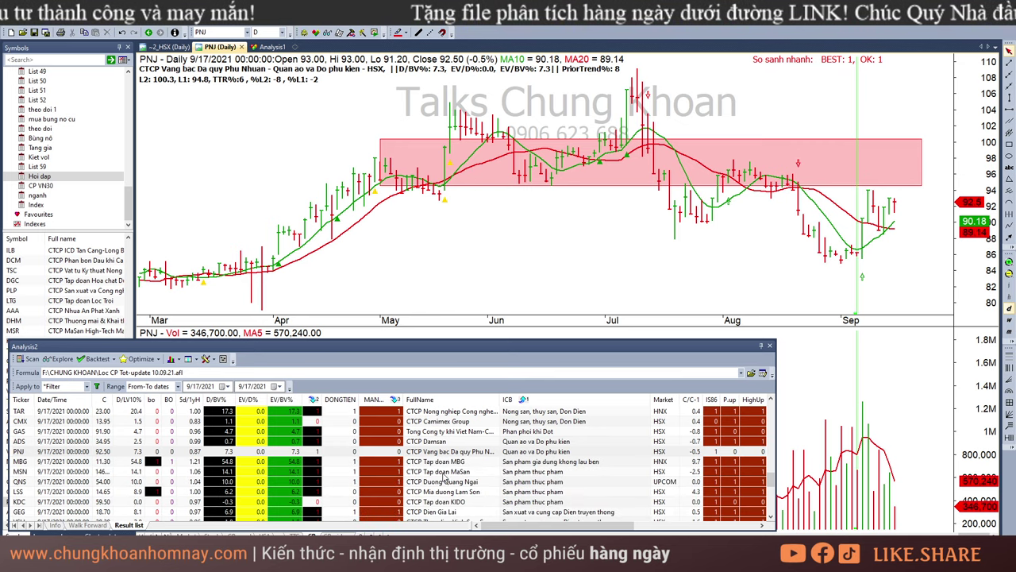
pyautogui.click(440, 464)
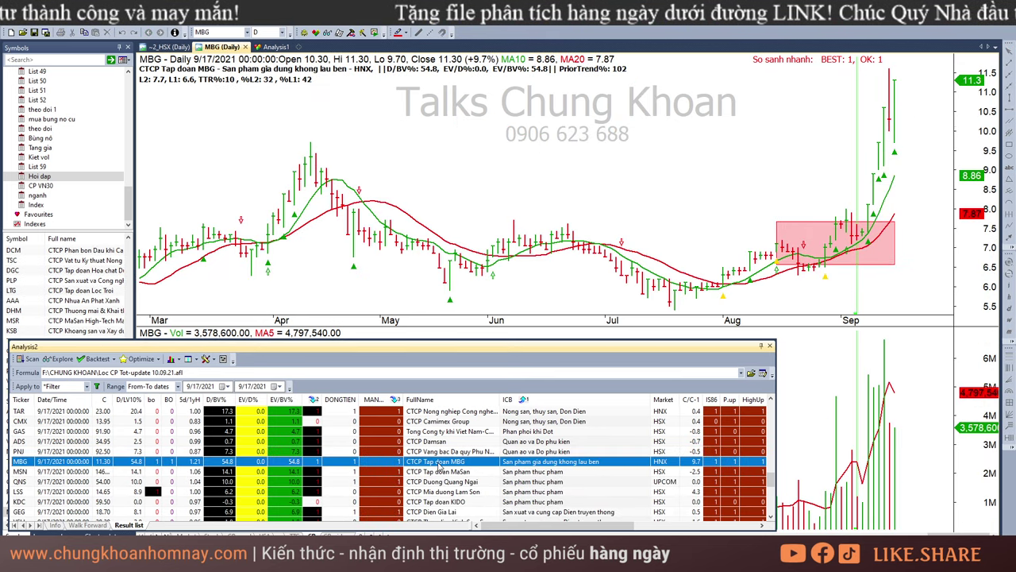
pyautogui.click(889, 116)
pyautogui.click(871, 217)
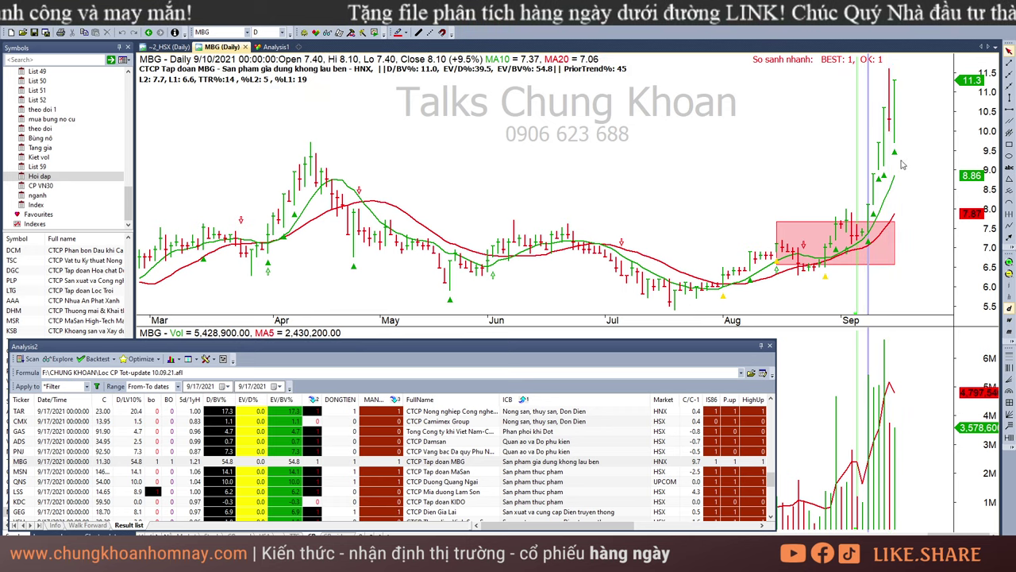
pyautogui.click(915, 195)
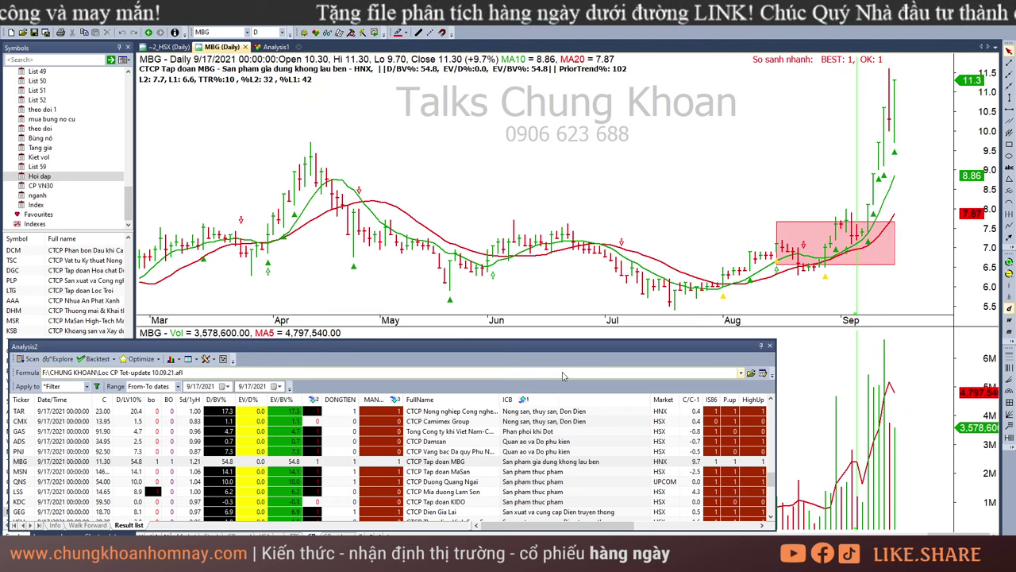
pyautogui.moveTo(842, 190)
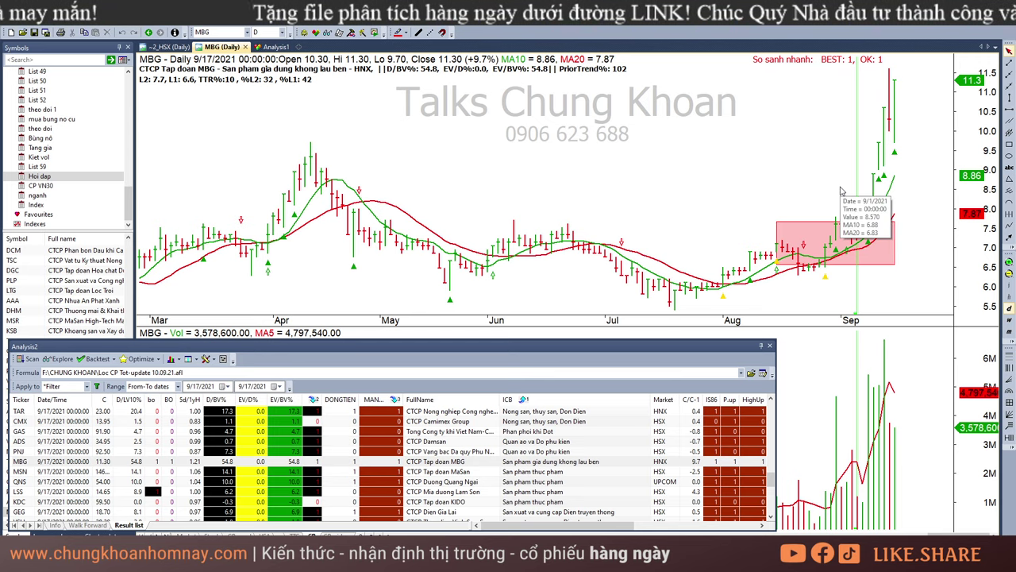
# Open the MSN daily chart and inspect its price and volume bars for 9/13, 9/10 and 9/9/2021.
pyautogui.click(563, 472)
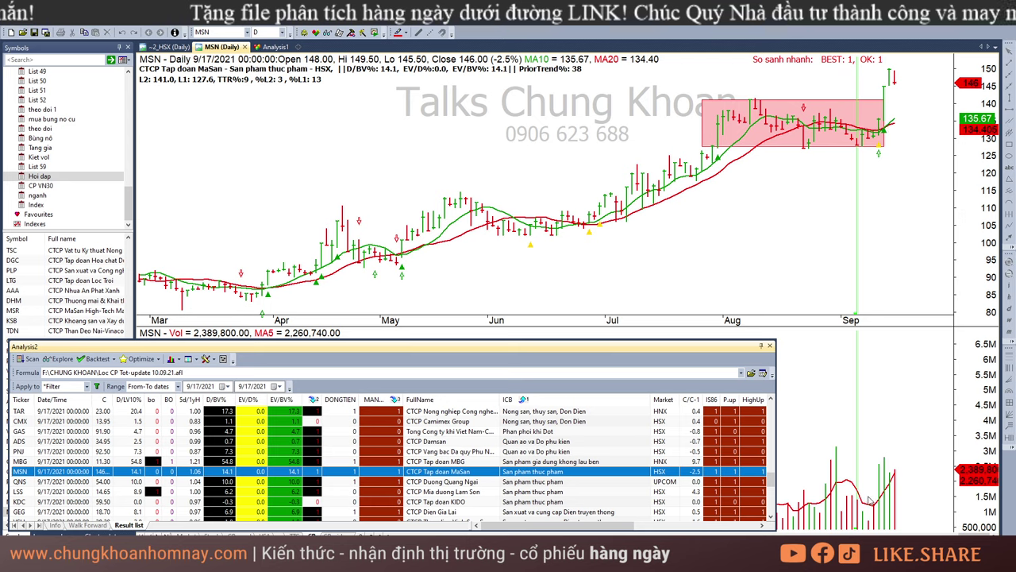
pyautogui.click(877, 176)
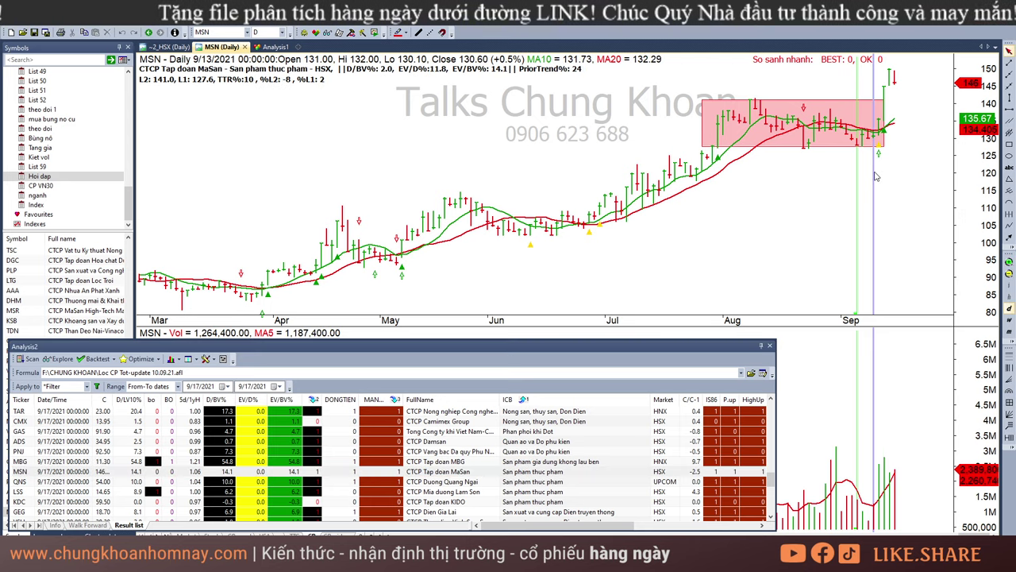
pyautogui.click(871, 517)
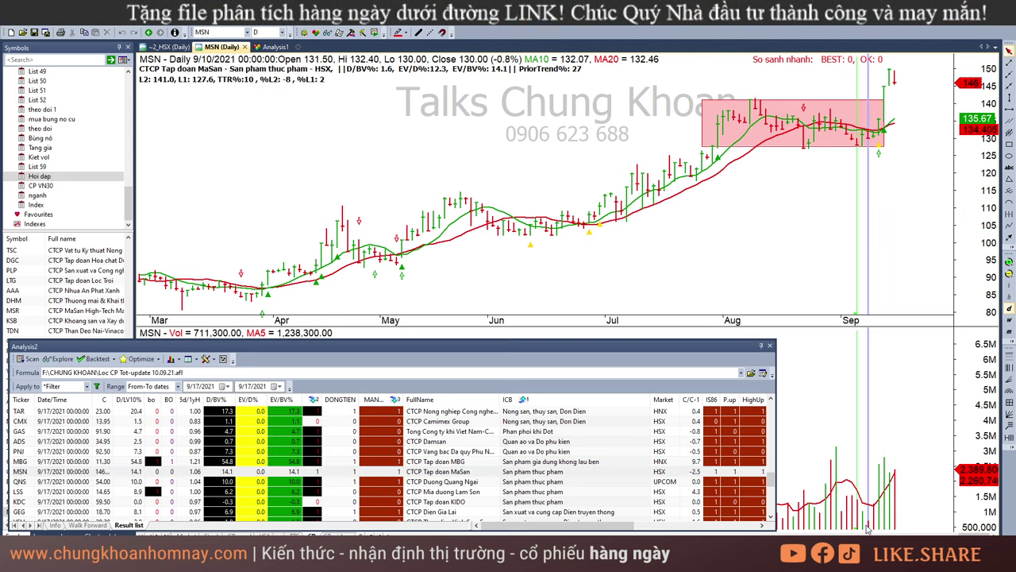
pyautogui.click(864, 525)
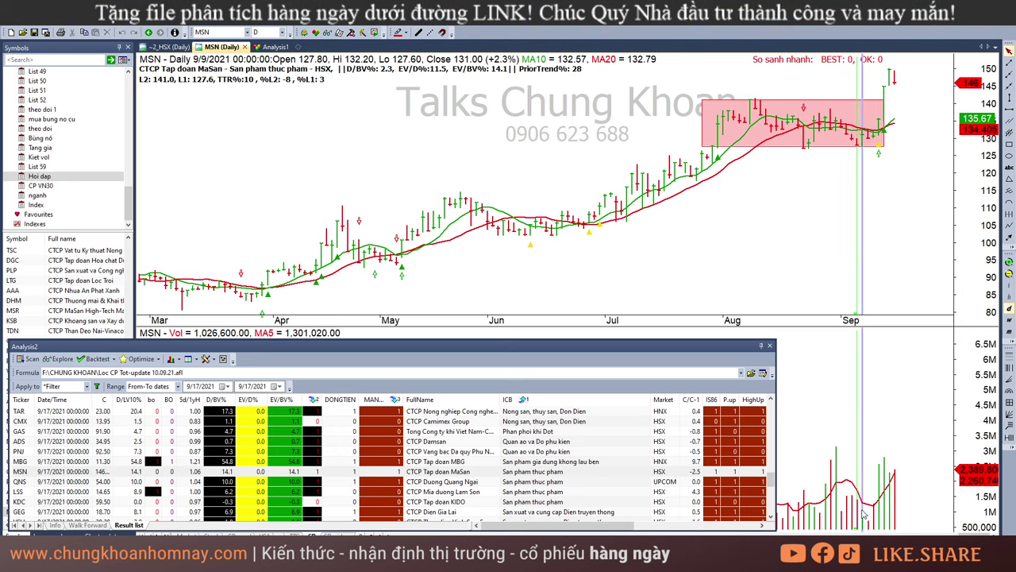
pyautogui.click(837, 505)
pyautogui.click(864, 520)
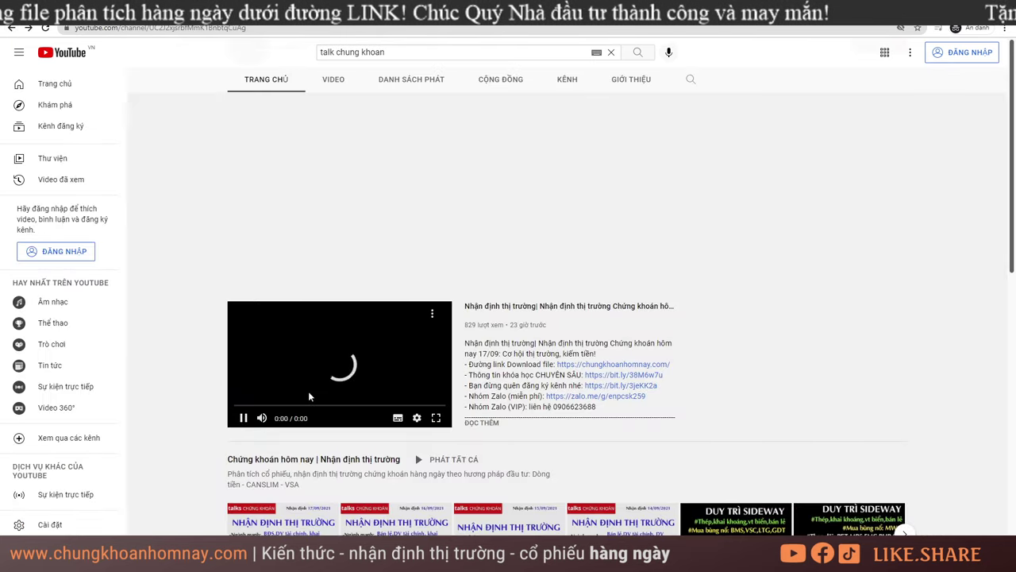
# Switch to the Talks Chung Khoan YouTube channel page, pause its featured video and view the market analysis playlists.
pyautogui.scroll(-3, 261, 206)
pyautogui.click(244, 205)
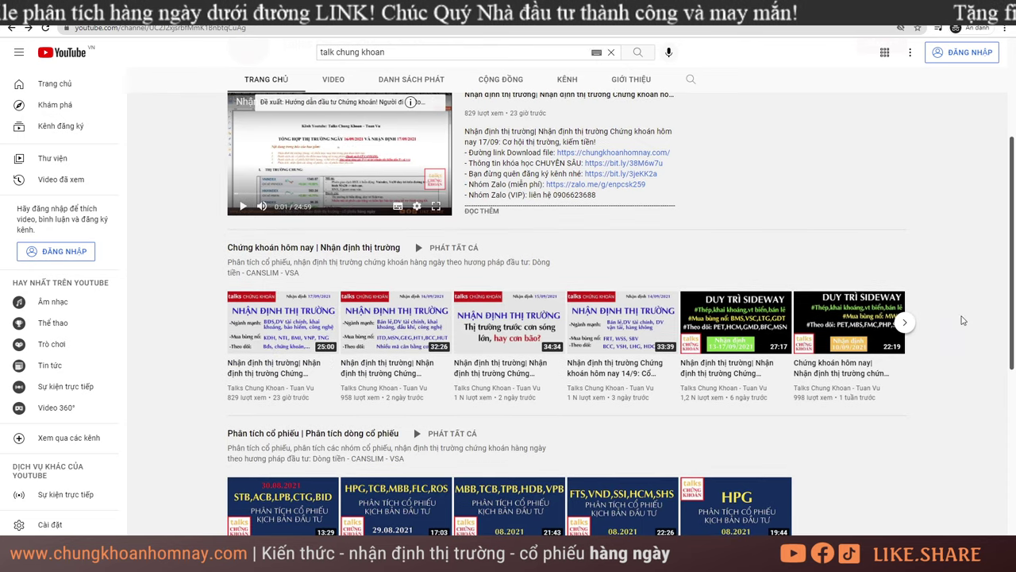
# Browse the older videos in the channel's market analysis playlist row, returning to the newest ones.
pyautogui.click(906, 321)
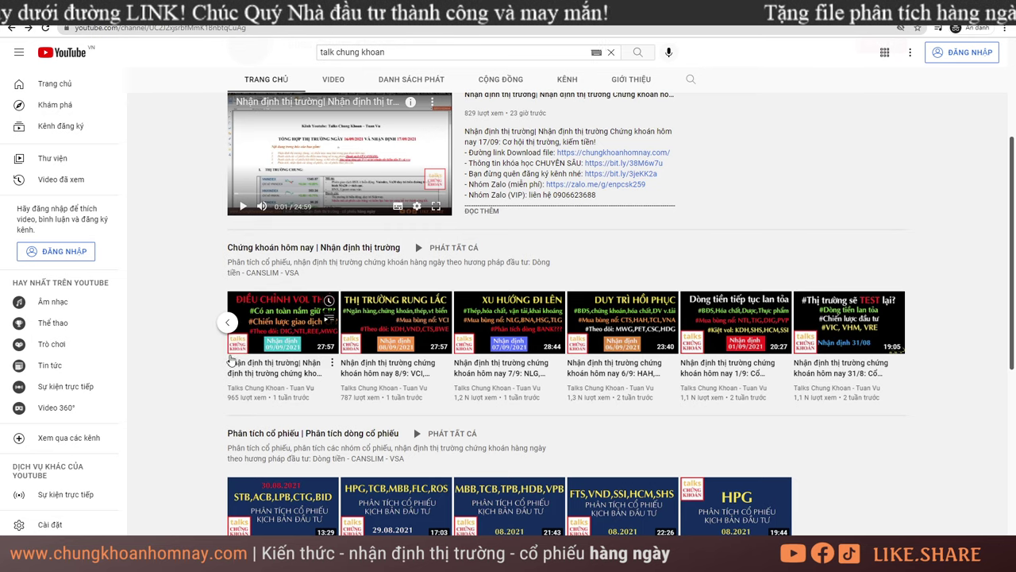
pyautogui.click(227, 322)
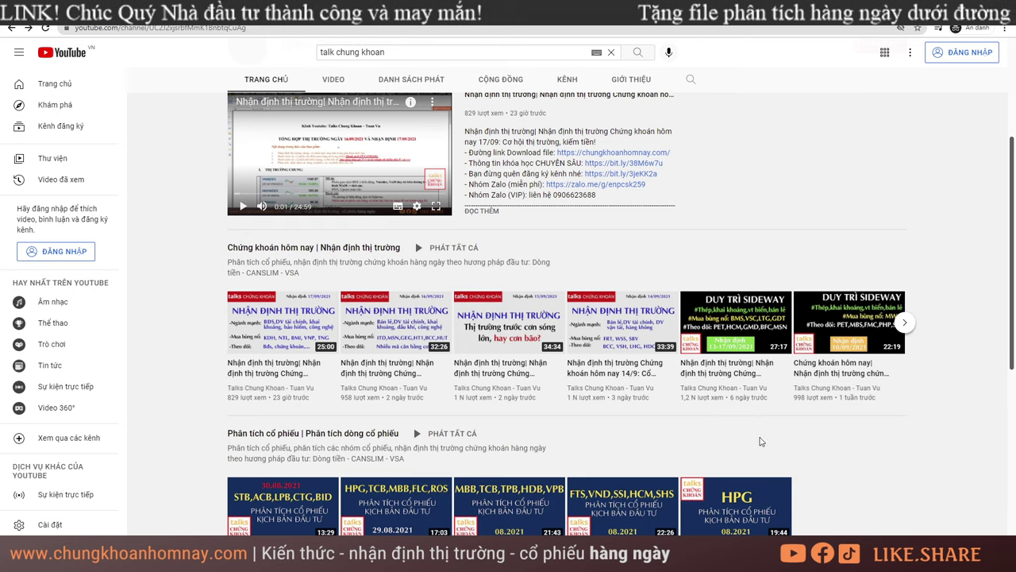
# Switch back to AmiBroker and inspect the MSN chart's bars for 9/16 and 9/17/2021, including the latest volume.
pyautogui.moveTo(767, 346)
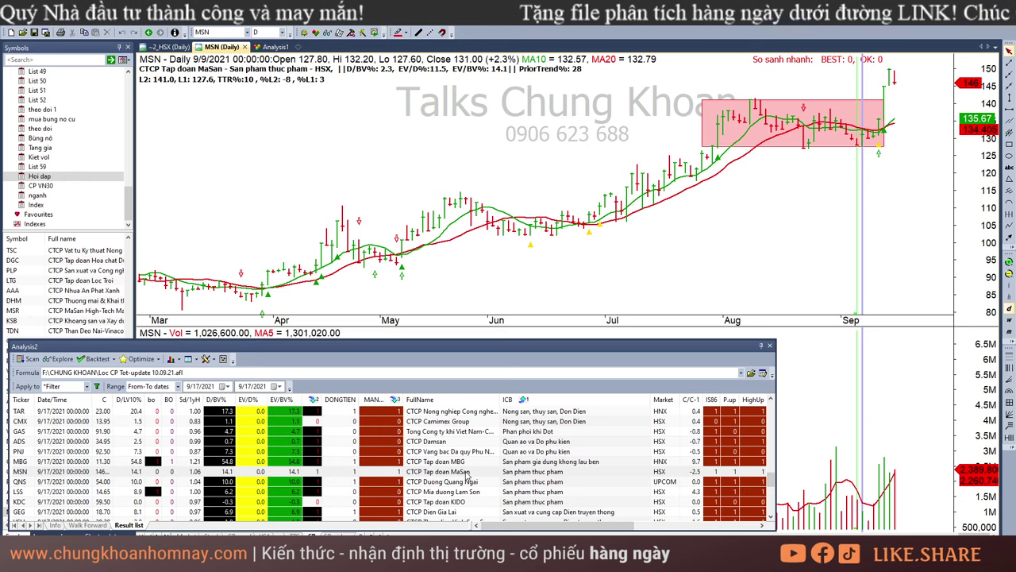
pyautogui.click(467, 473)
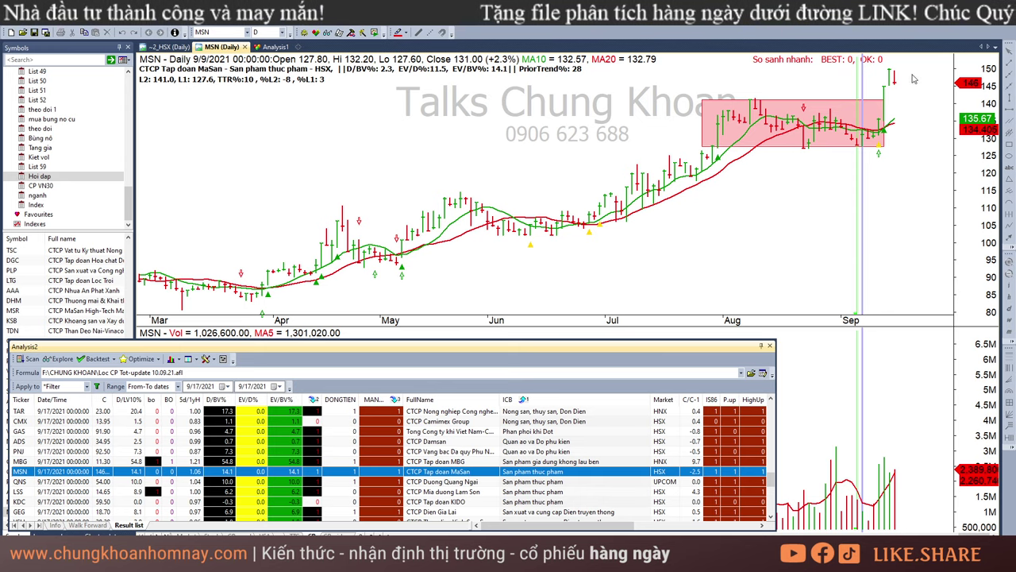
pyautogui.click(883, 105)
pyautogui.click(890, 86)
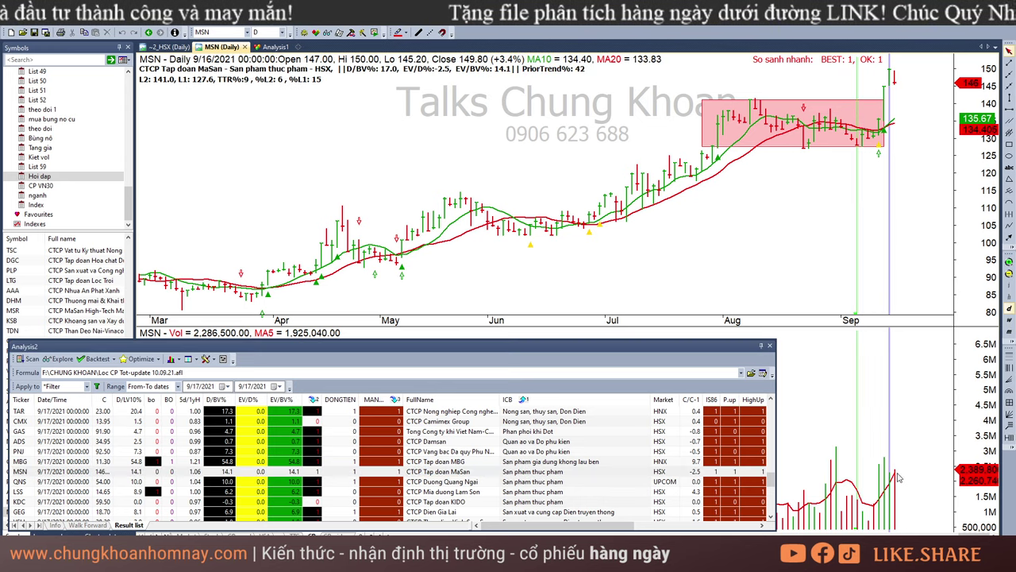
pyautogui.click(898, 476)
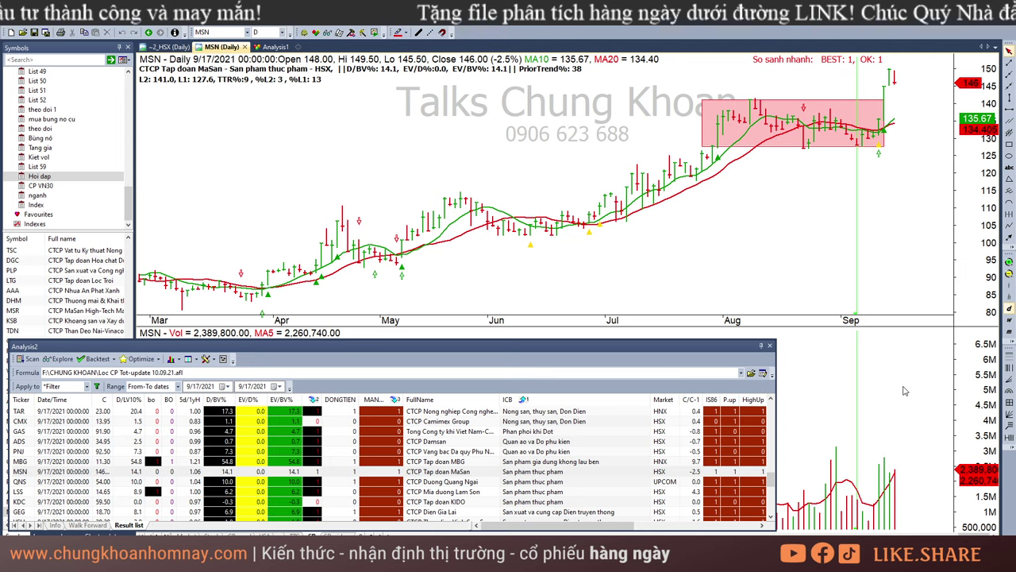
# Open the QNS daily chart from the scan results and compare its 9/15/2021 and 9/17/2021 bars.
pyautogui.click(521, 473)
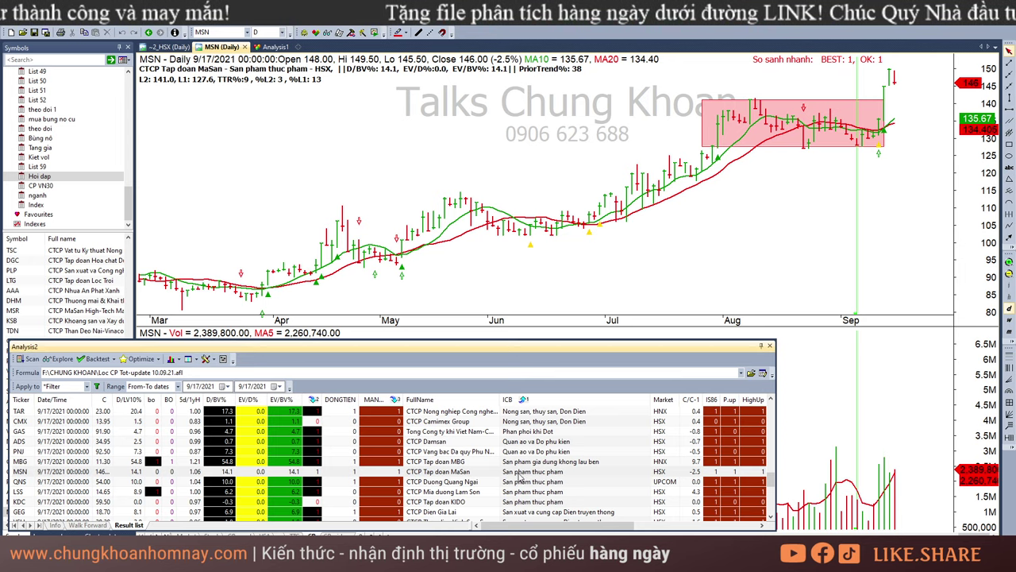
pyautogui.press('Down')
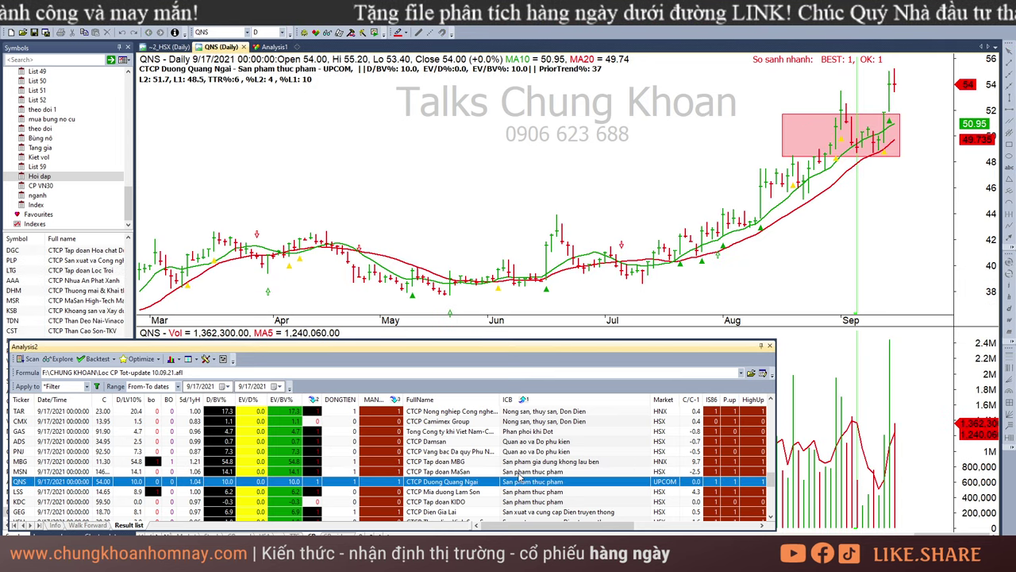
pyautogui.click(887, 182)
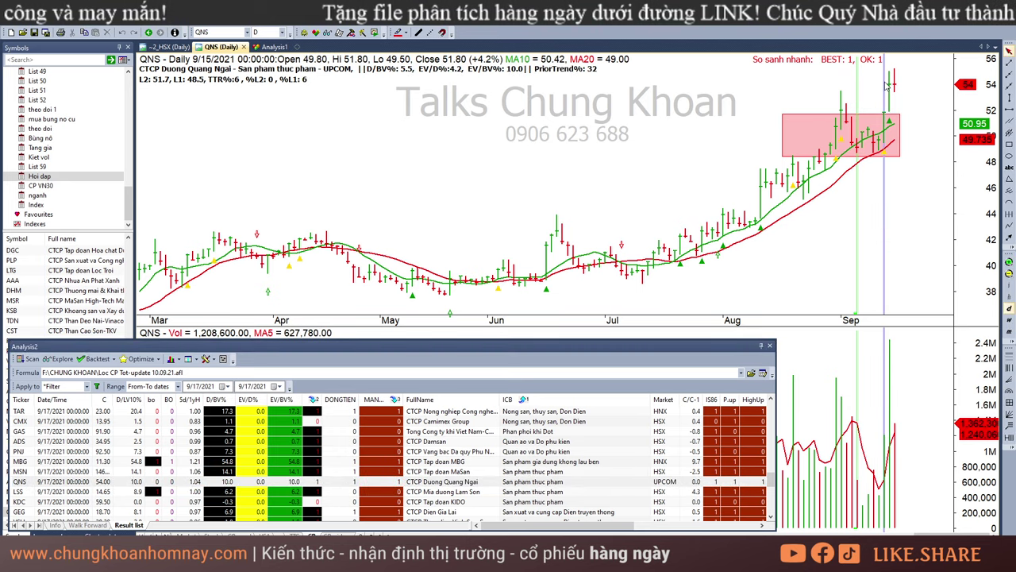
pyautogui.click(891, 457)
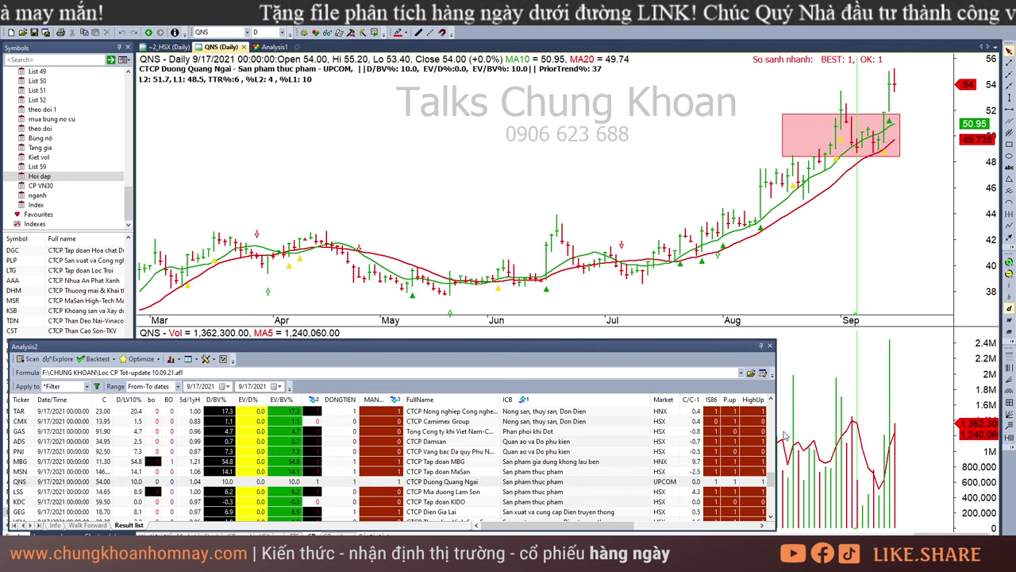
# Review the LSS and KDC daily charts, resizing the scan results window to examine KDC's volume bars.
pyautogui.click(487, 492)
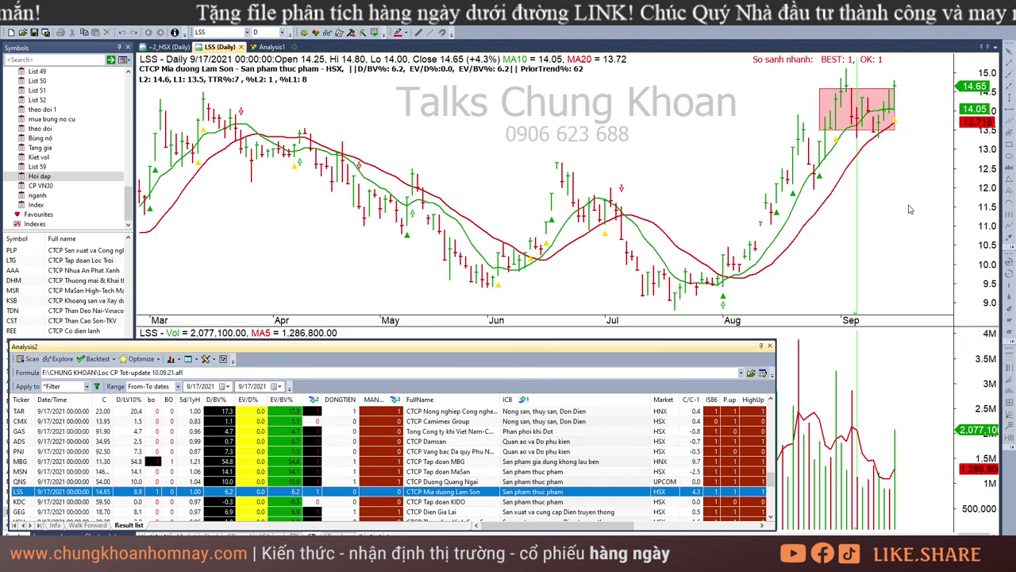
pyautogui.press('Down')
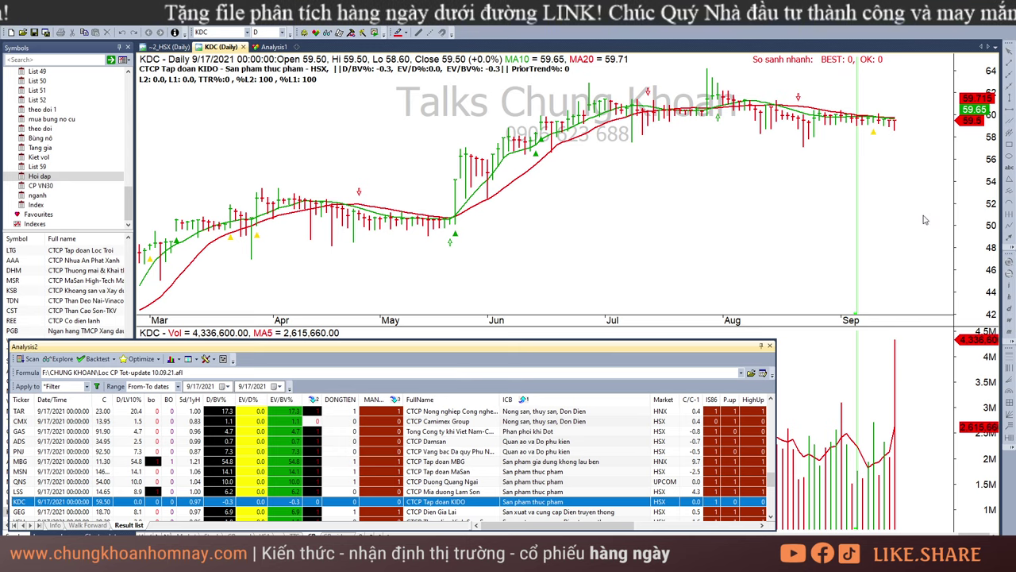
pyautogui.click(924, 220)
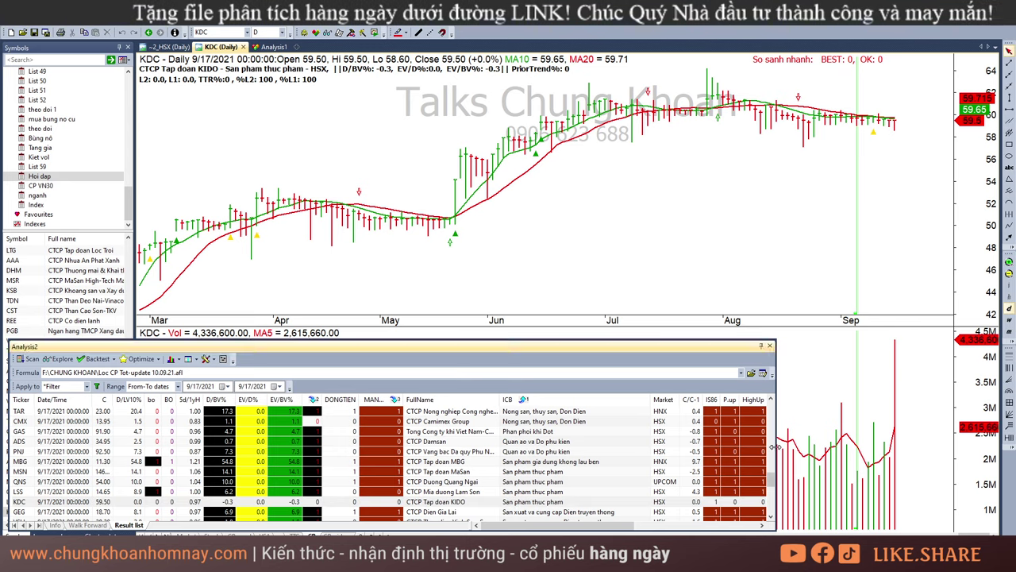
pyautogui.moveTo(775, 446); pyautogui.dragTo(608, 500)
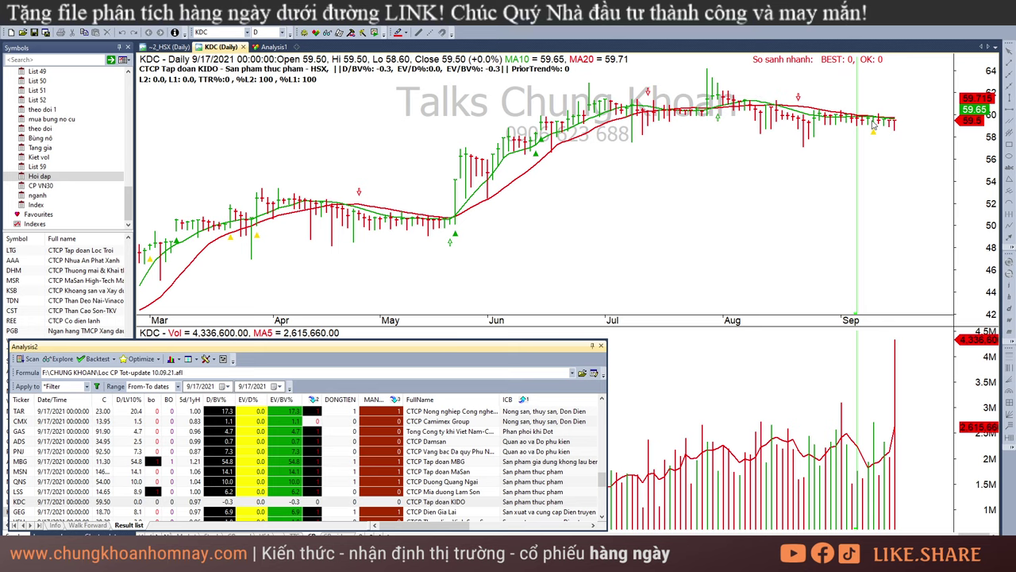
pyautogui.click(897, 387)
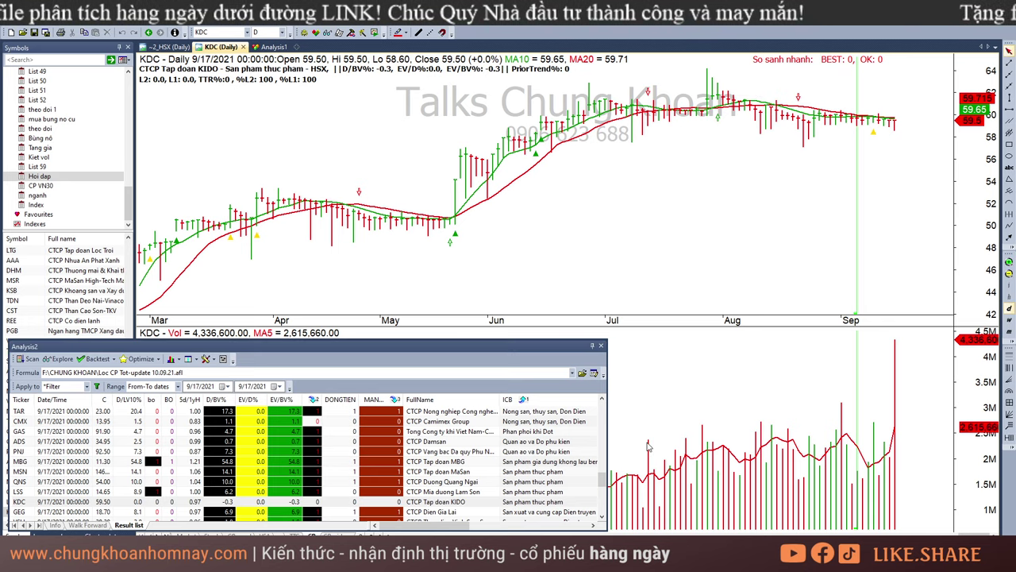
pyautogui.moveTo(608, 455); pyautogui.dragTo(725, 454)
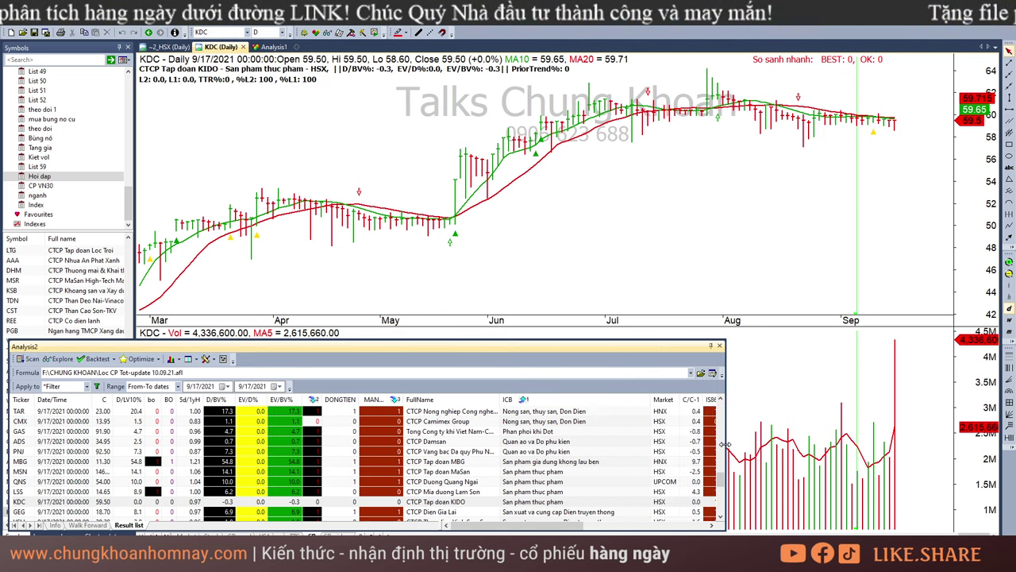
pyautogui.click(558, 502)
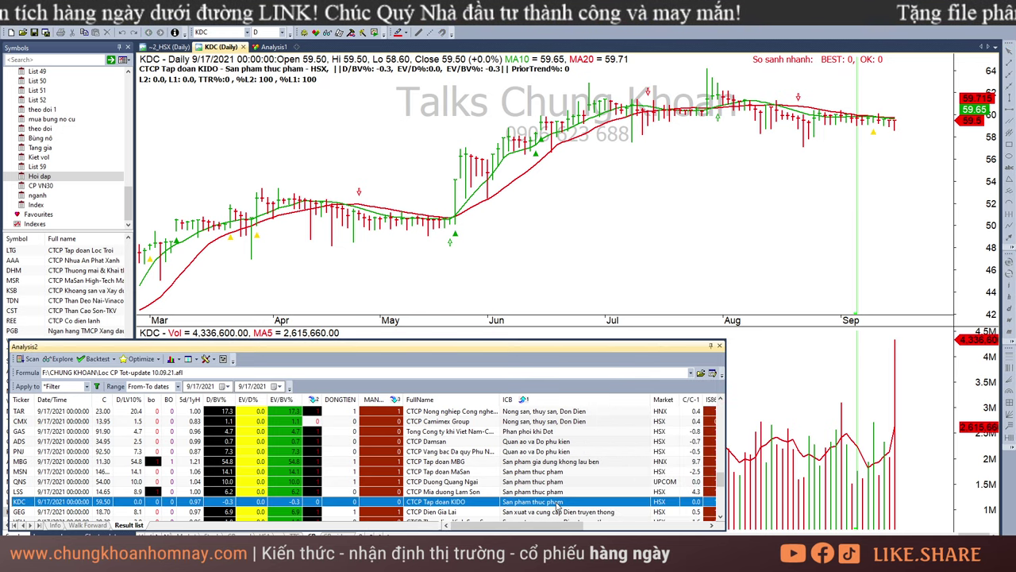
pyautogui.press('Down')
pyautogui.press('Up')
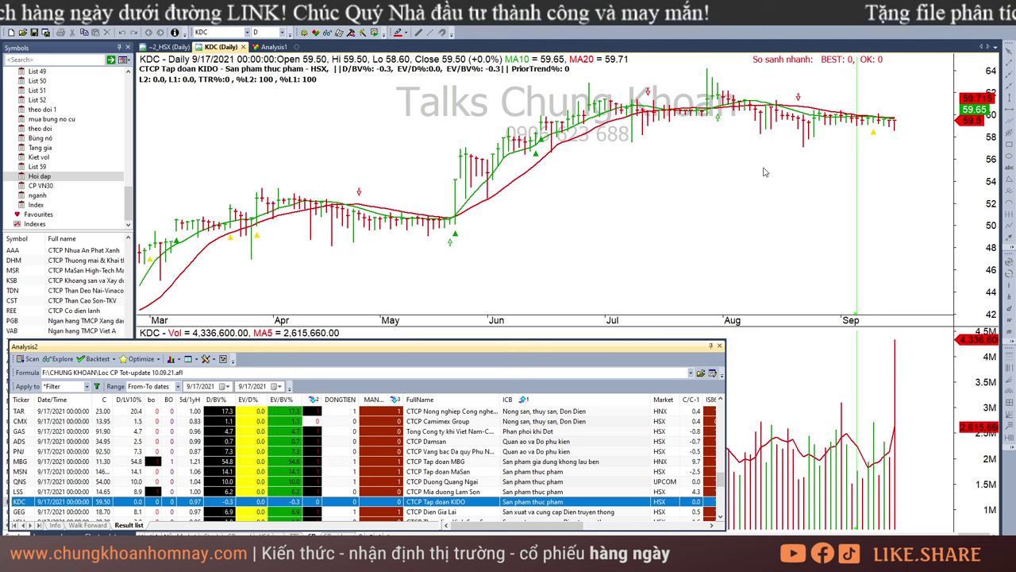
# Open the GEG daily chart and draw a consolidation rectangle from about 18.1 down to 17.4 over its late-August to mid-September bars.
pyautogui.press('Down')
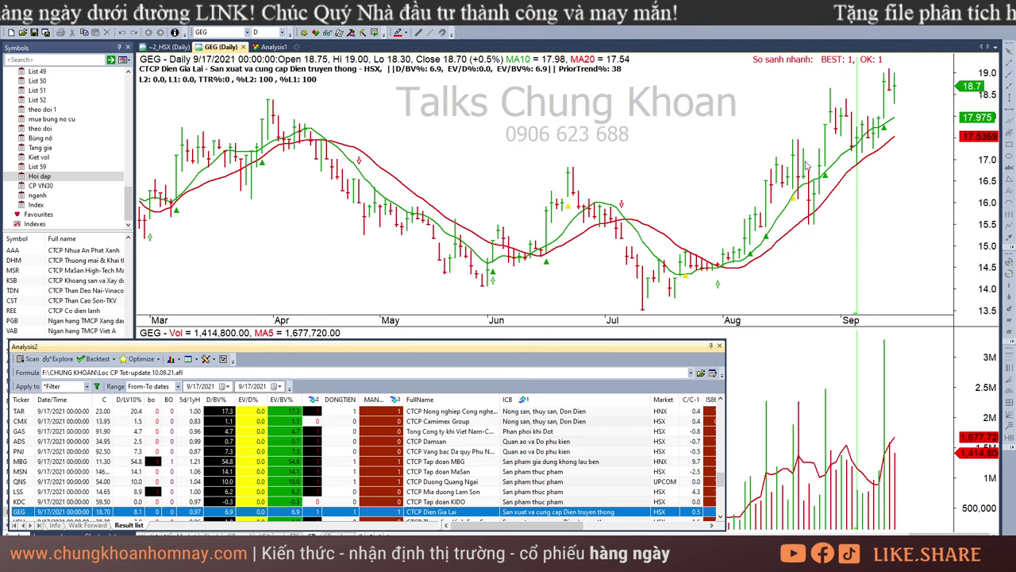
pyautogui.click(850, 175)
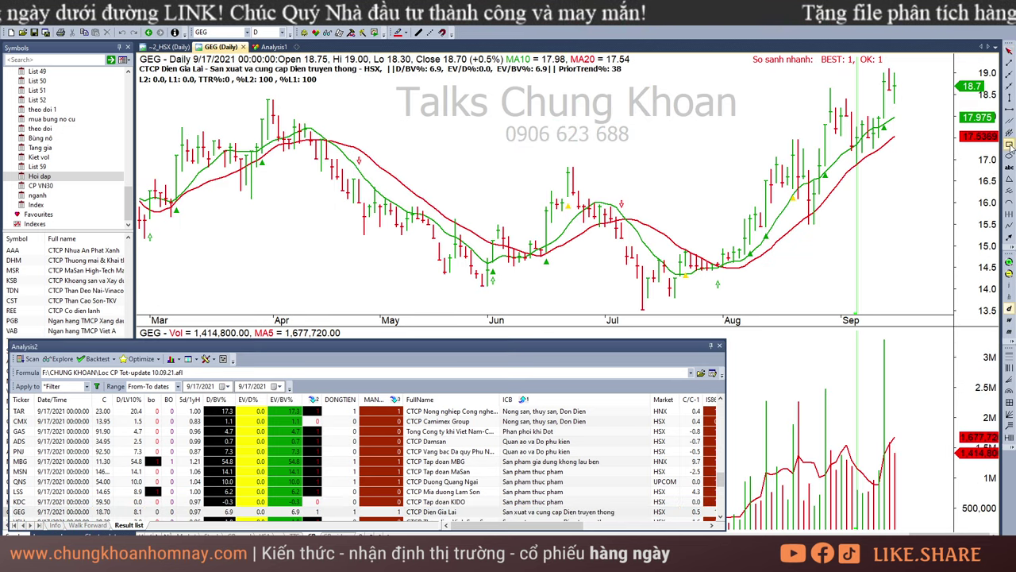
pyautogui.moveTo(819, 110); pyautogui.dragTo(899, 145)
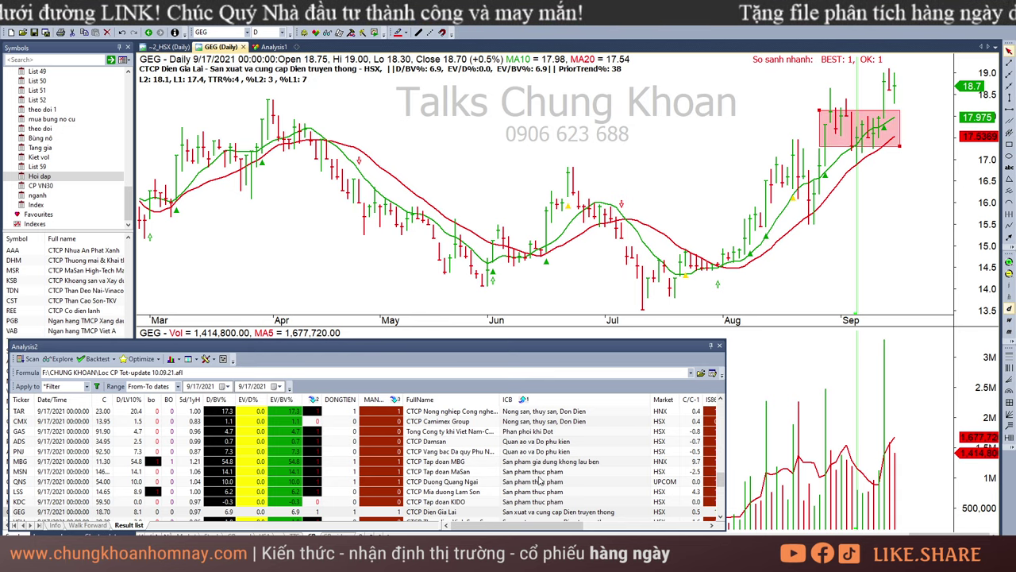
# Open the VSH daily chart and draw a consolidation rectangle from about 29.5 down to 26.6 over its mid-August to mid-September bars.
pyautogui.click(474, 511)
pyautogui.press('Down')
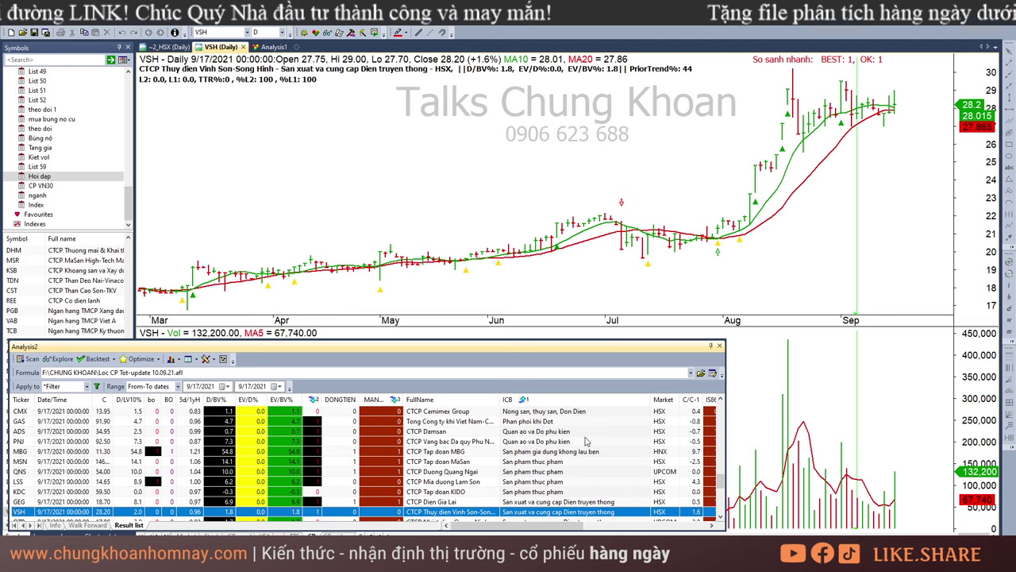
pyautogui.click(934, 171)
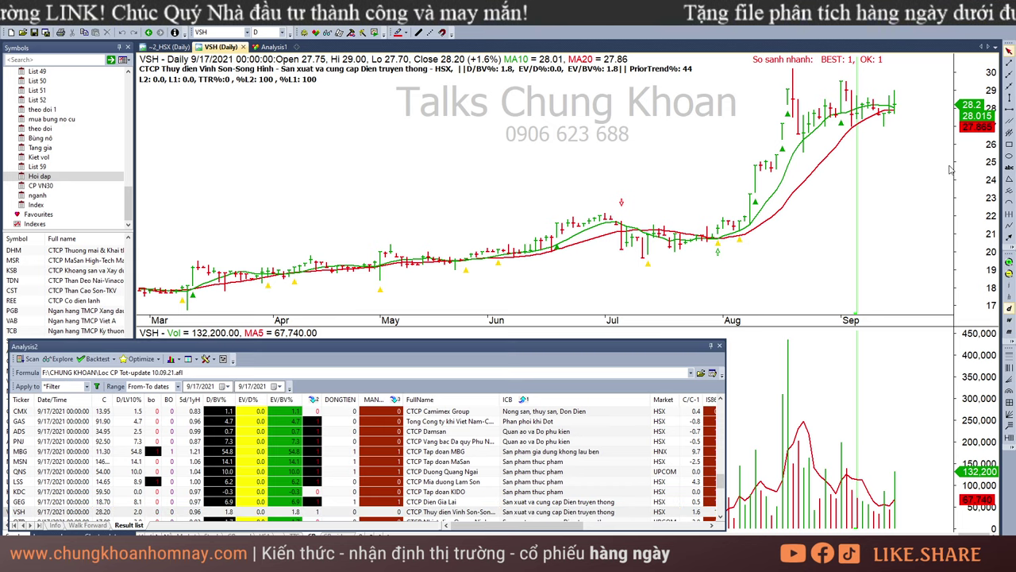
pyautogui.click(1008, 145)
pyautogui.moveTo(777, 80); pyautogui.dragTo(895, 132)
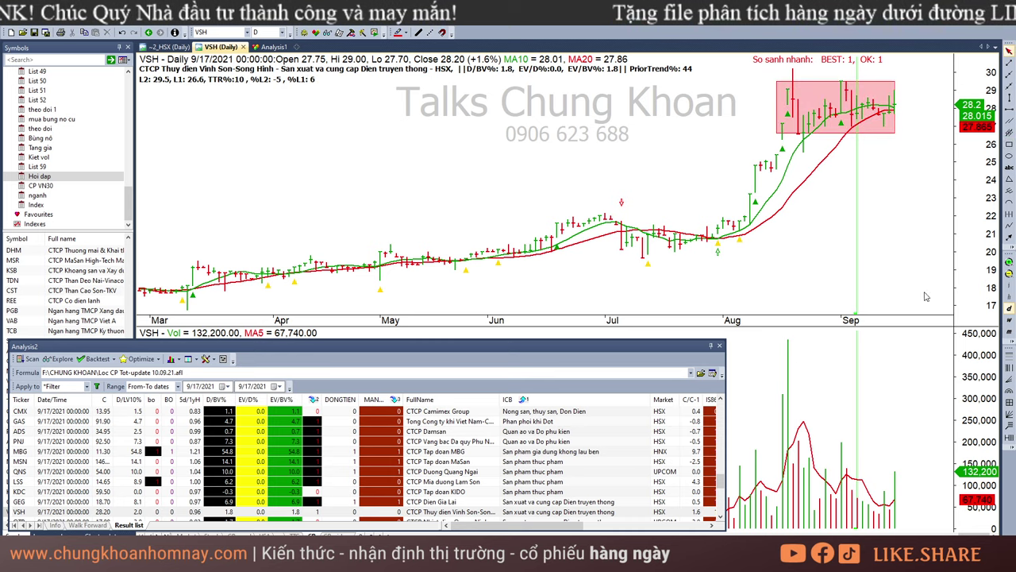
# Open the QTP daily chart and compare its 9/7/2021 bar with the 9/17/2021 price and volume bars.
pyautogui.click(474, 519)
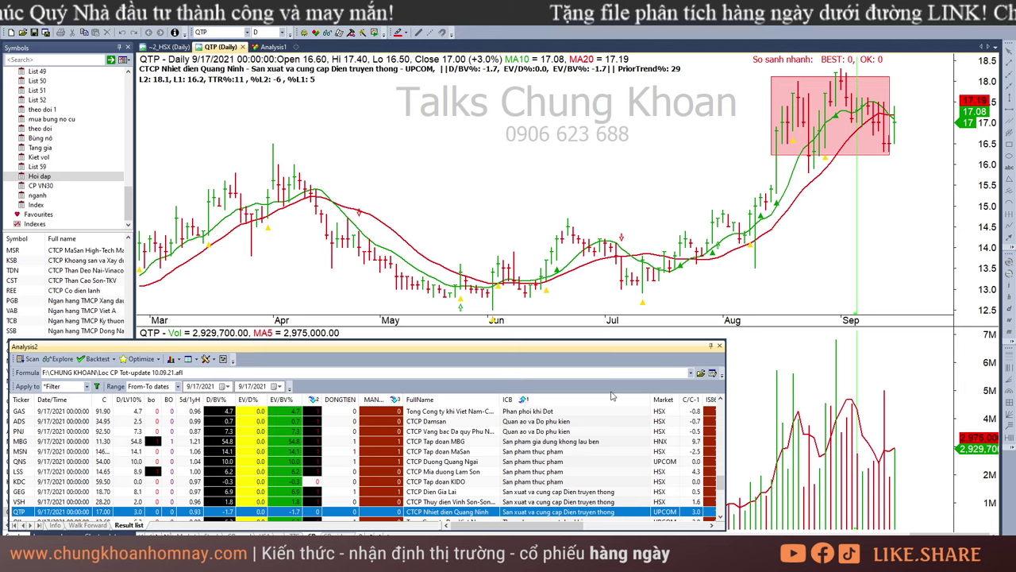
pyautogui.click(853, 206)
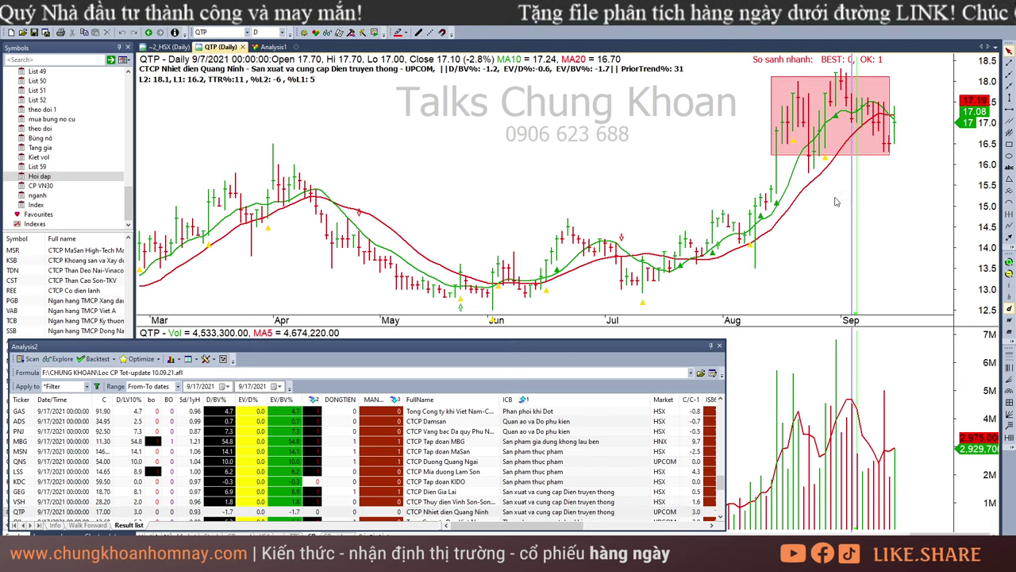
pyautogui.moveTo(833, 431); pyautogui.dragTo(898, 461)
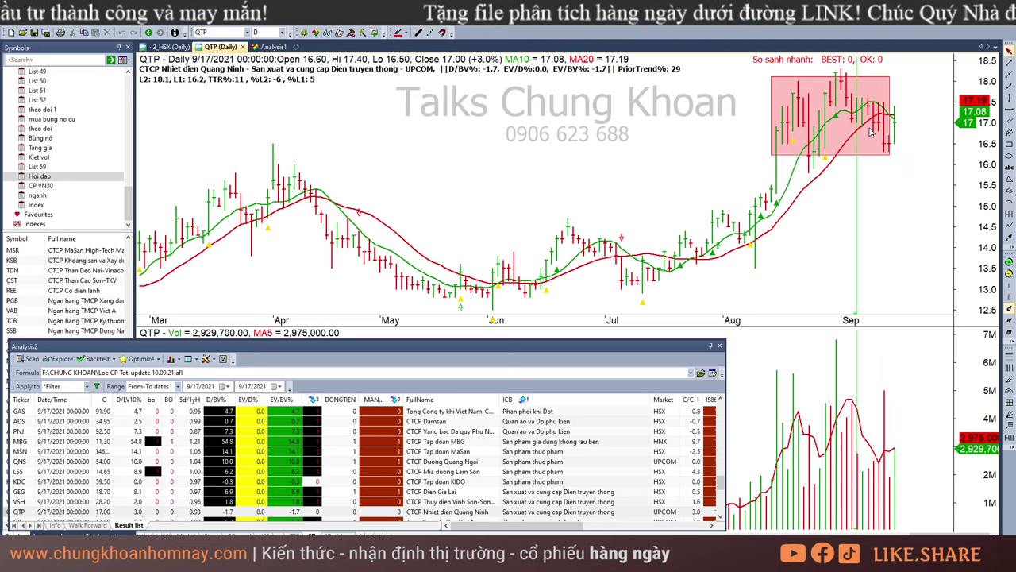
# Open the OIL daily chart and inspect its recent volume and the 9/13/2021 bar.
pyautogui.click(481, 522)
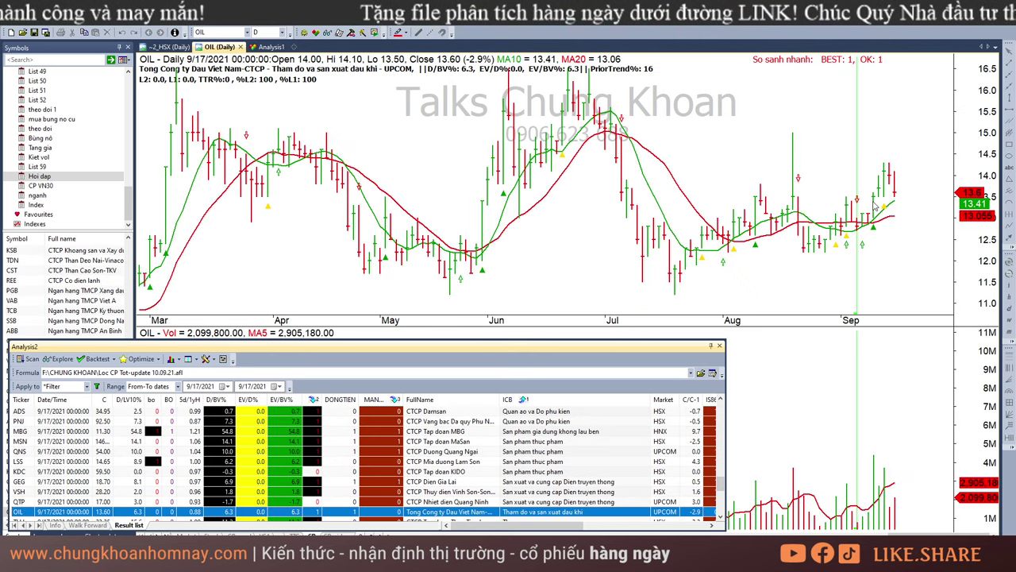
pyautogui.moveTo(815, 508); pyautogui.dragTo(923, 429)
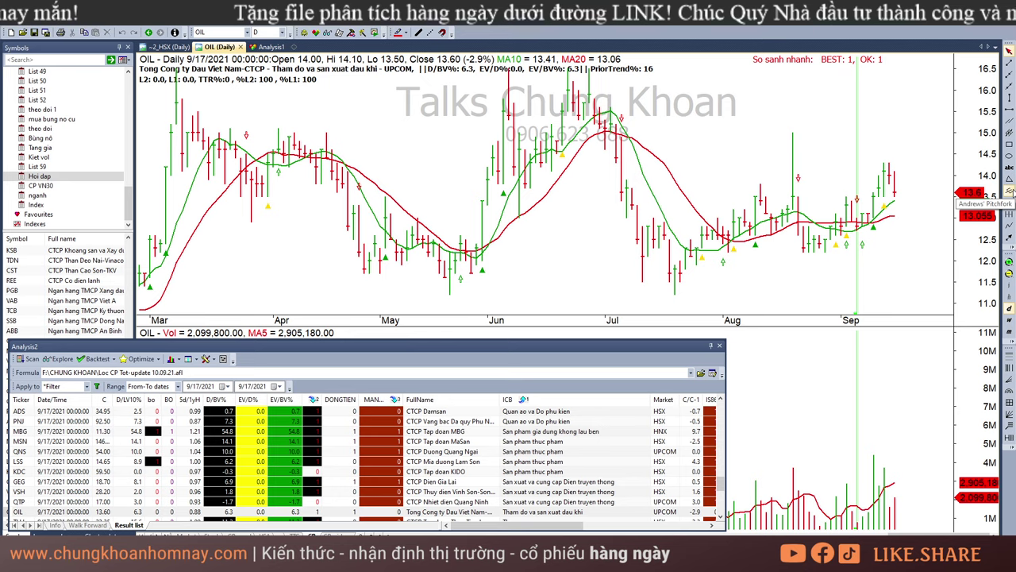
pyautogui.click(875, 216)
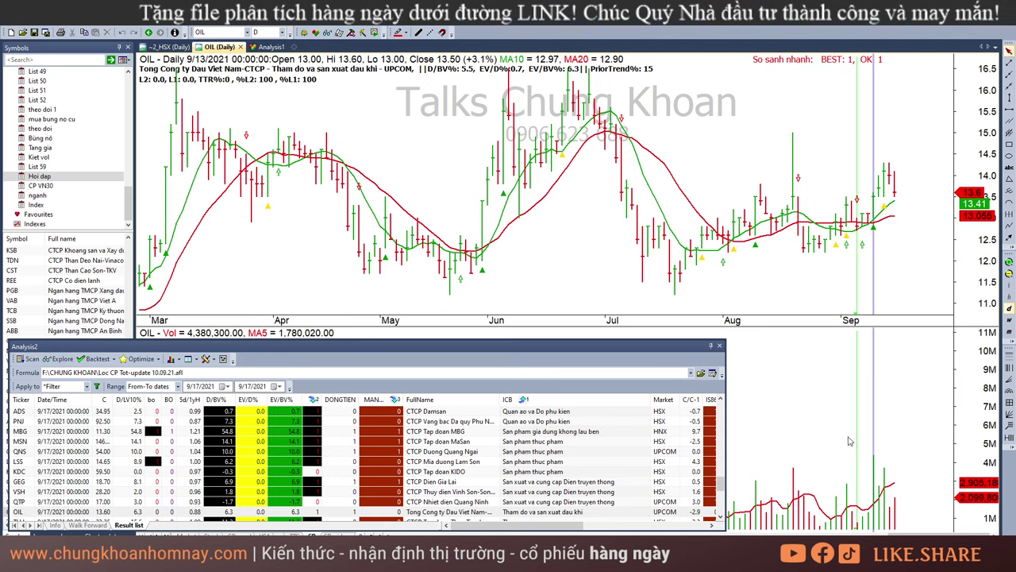
# Mark OIL's 8/26/2021 bar with a small triangle below it, and check the 9/8 and 9/17/2021 volume bars.
pyautogui.click(820, 527)
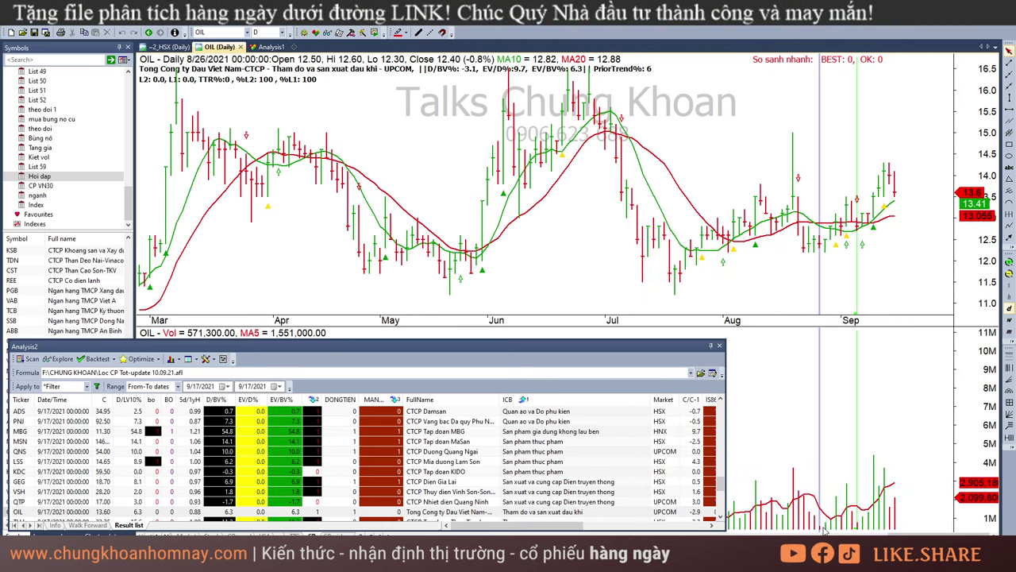
pyautogui.click(1009, 180)
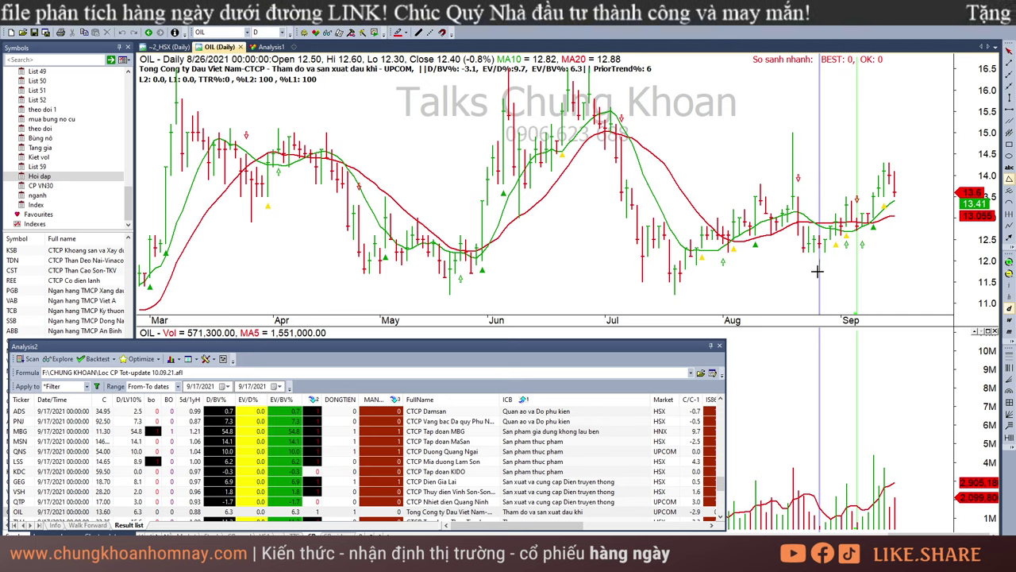
pyautogui.click(820, 270)
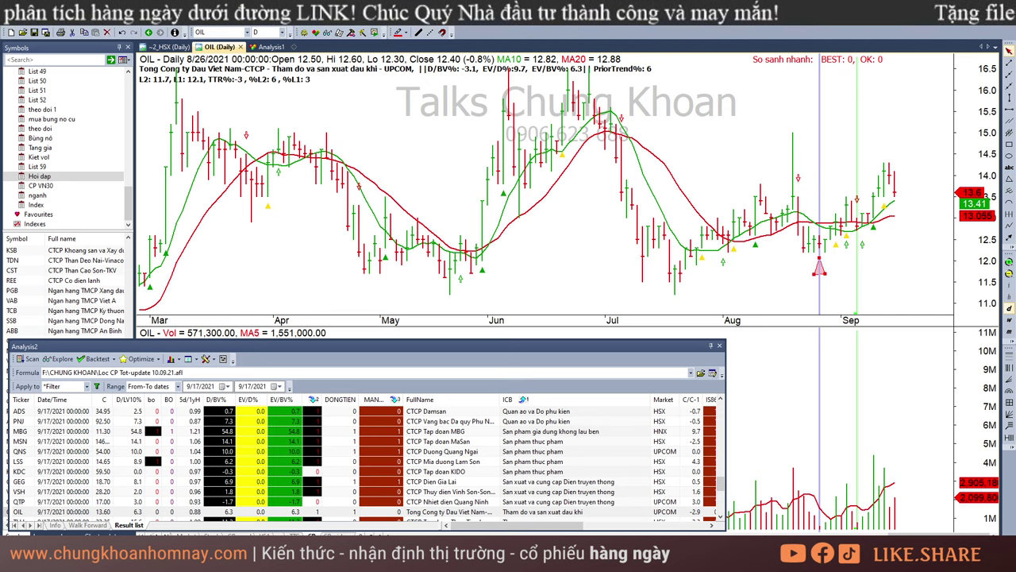
pyautogui.click(858, 525)
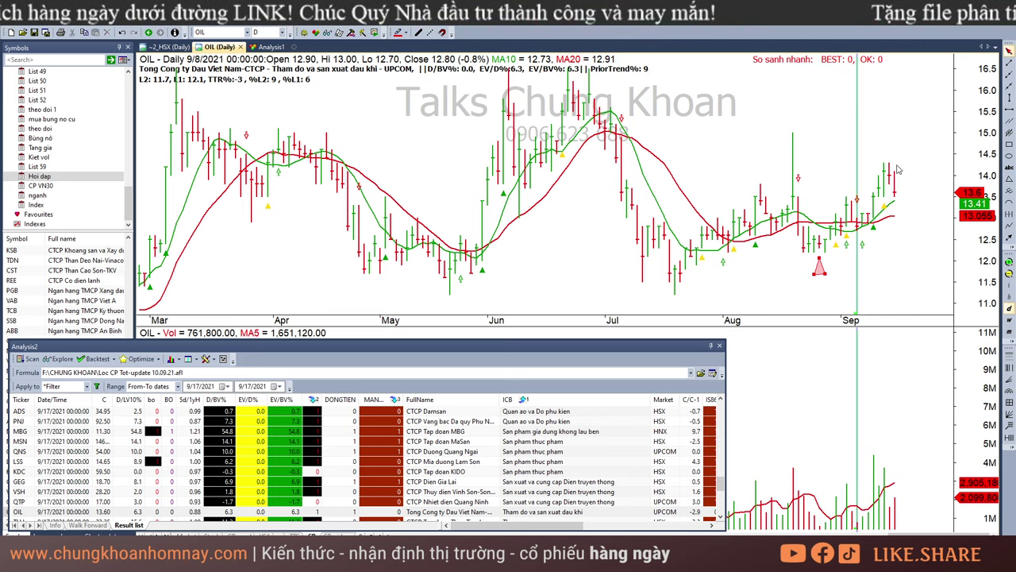
pyautogui.click(887, 498)
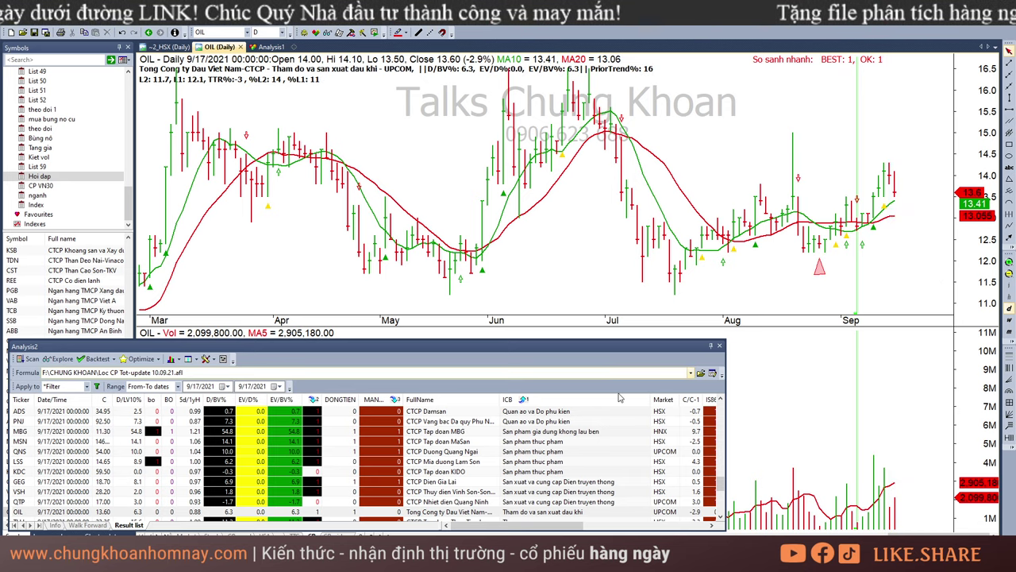
# Open the TLH daily chart and delete the red arrow line rising through the August–September consolidation rectangle.
pyautogui.click(542, 520)
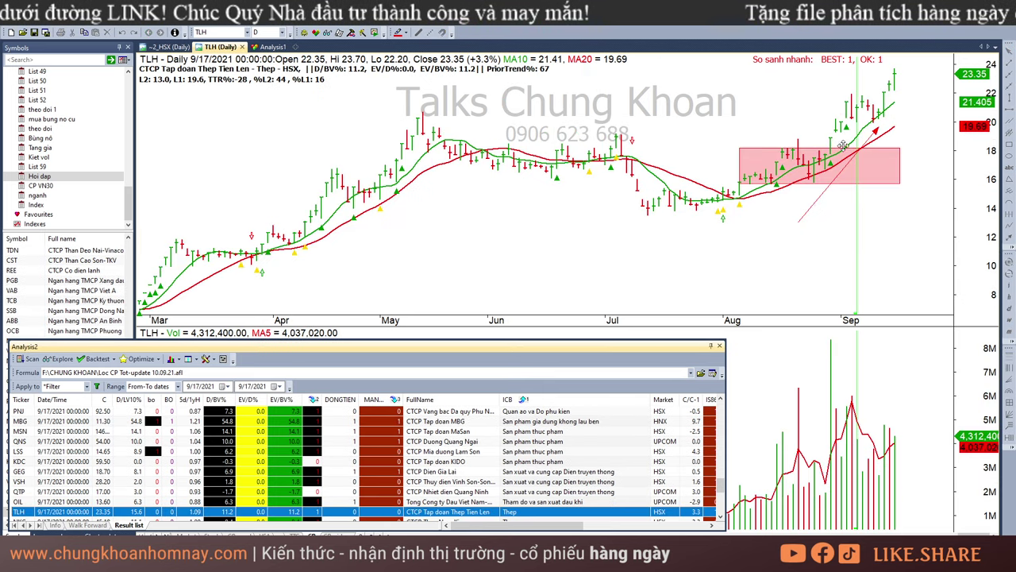
pyautogui.click(818, 198)
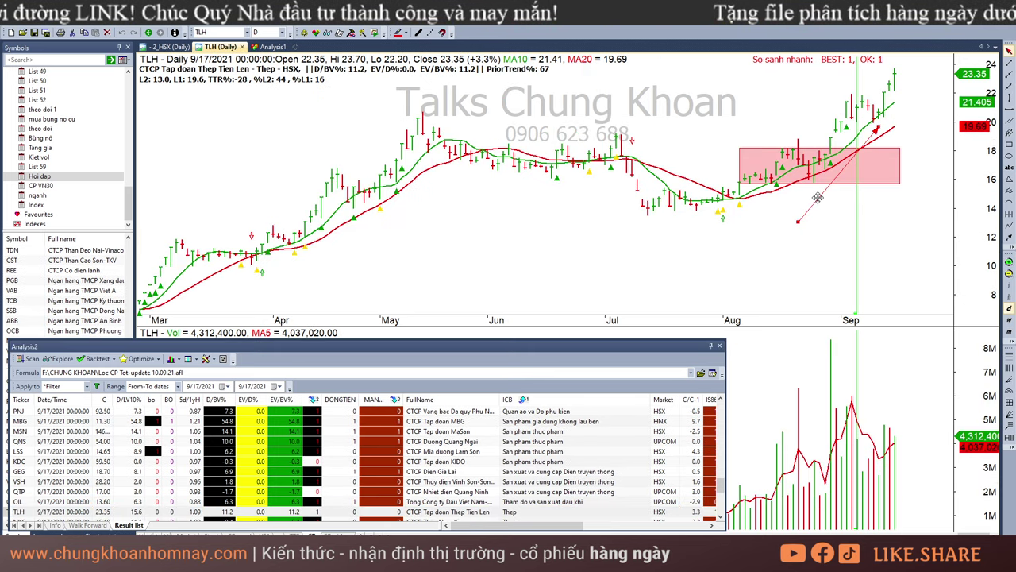
pyautogui.press('Delete')
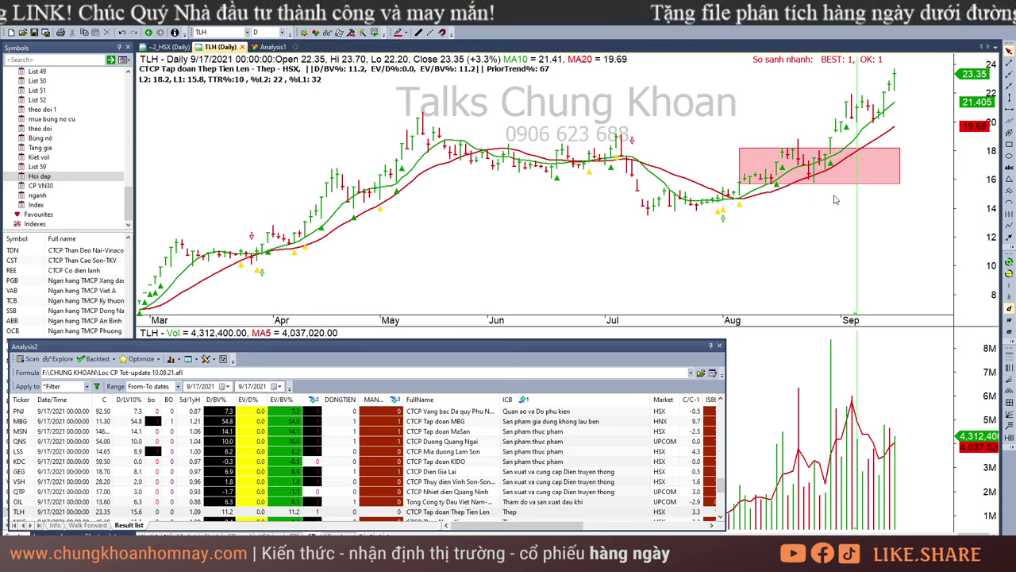
pyautogui.click(835, 199)
# Compare TLH's 8/30/2021 breakout bar and volume with its 9/15/2021 bar and 9/16/2021 volume.
pyautogui.click(832, 350)
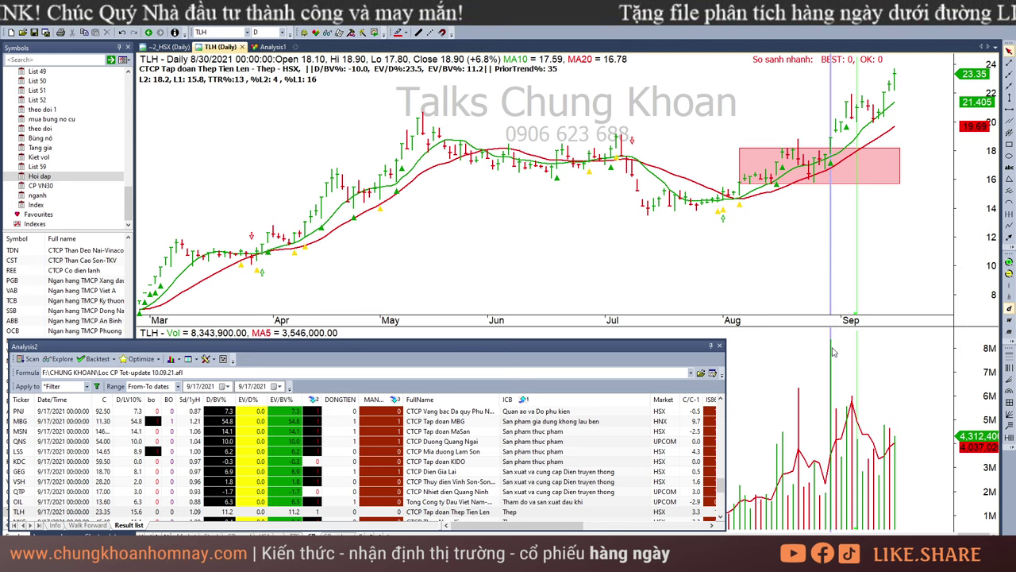
pyautogui.moveTo(888, 224)
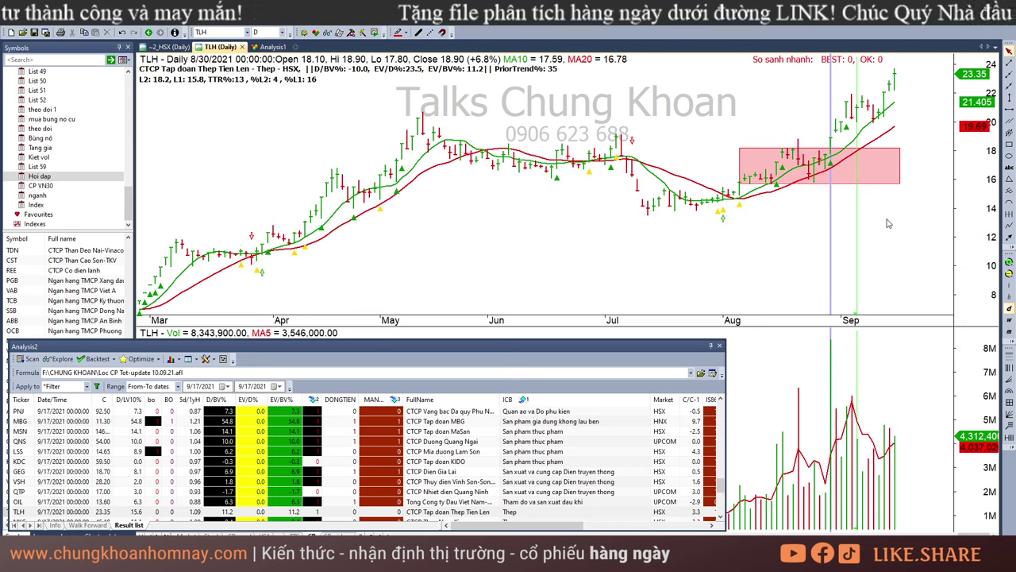
pyautogui.click(877, 127)
pyautogui.click(884, 126)
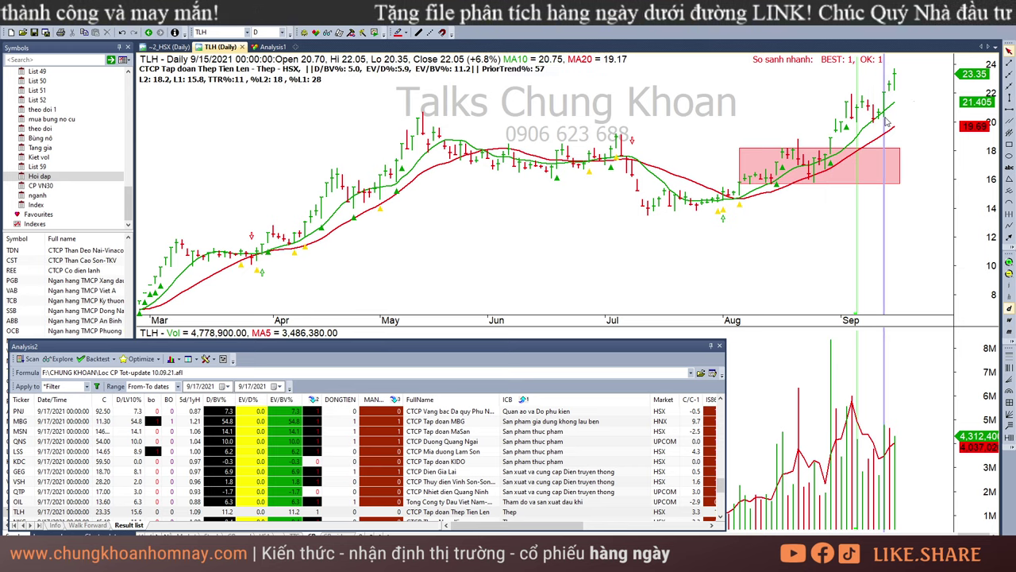
pyautogui.click(831, 131)
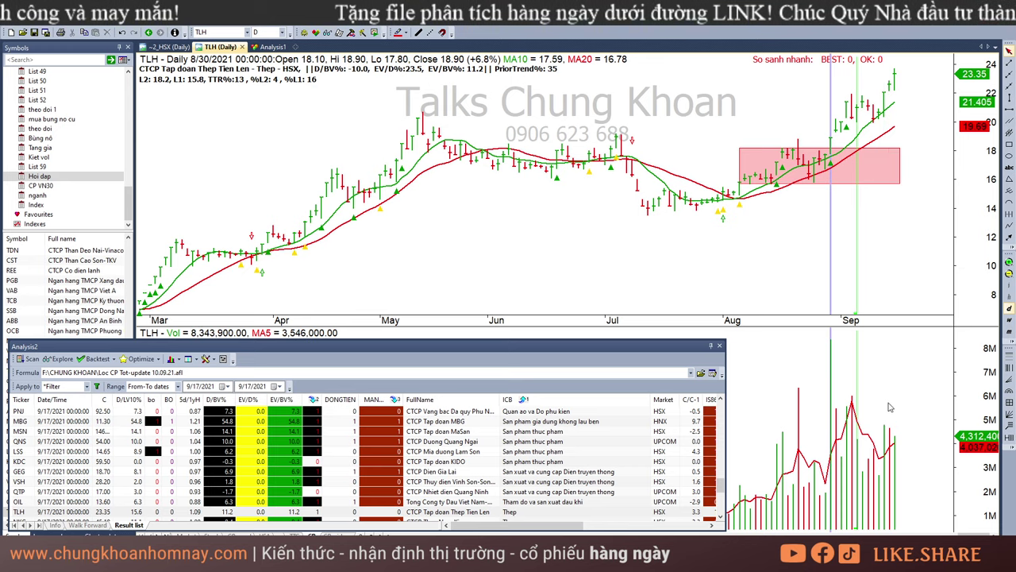
pyautogui.moveTo(890, 408)
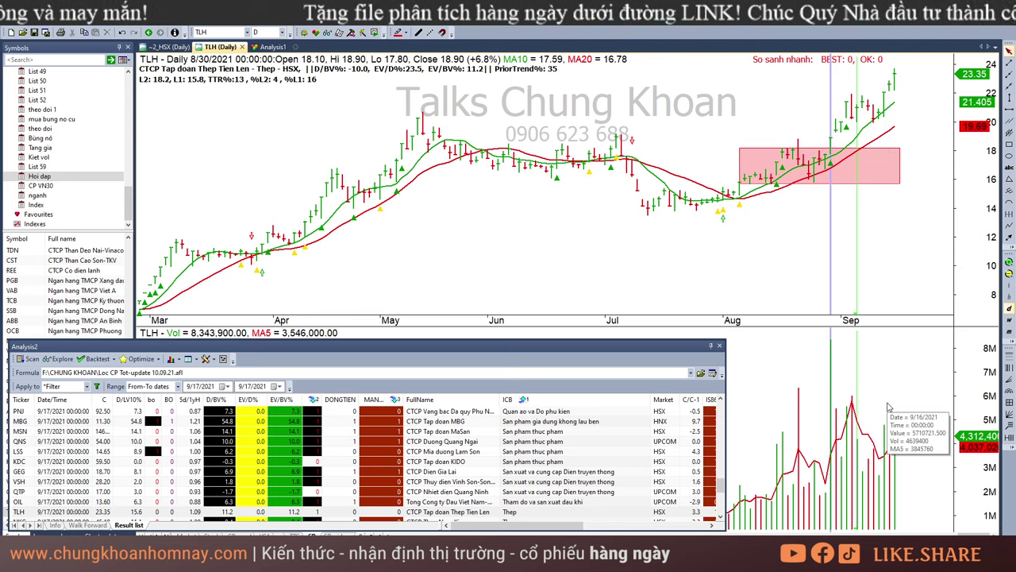
pyautogui.click(855, 130)
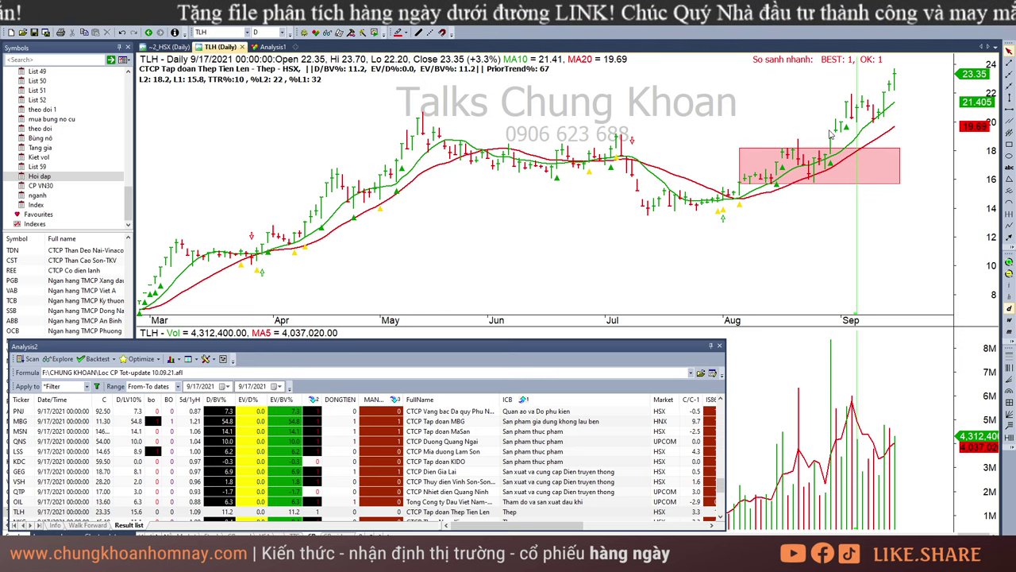
# Open the NKG daily chart and inspect its 8/25/2021 bar at the consolidation rectangle.
pyautogui.click(469, 514)
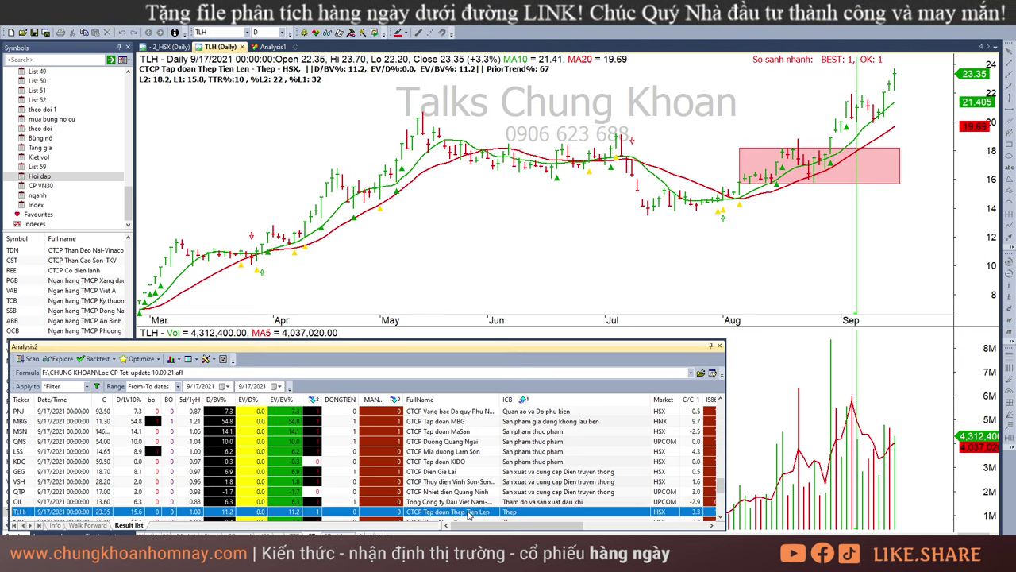
pyautogui.press('Down')
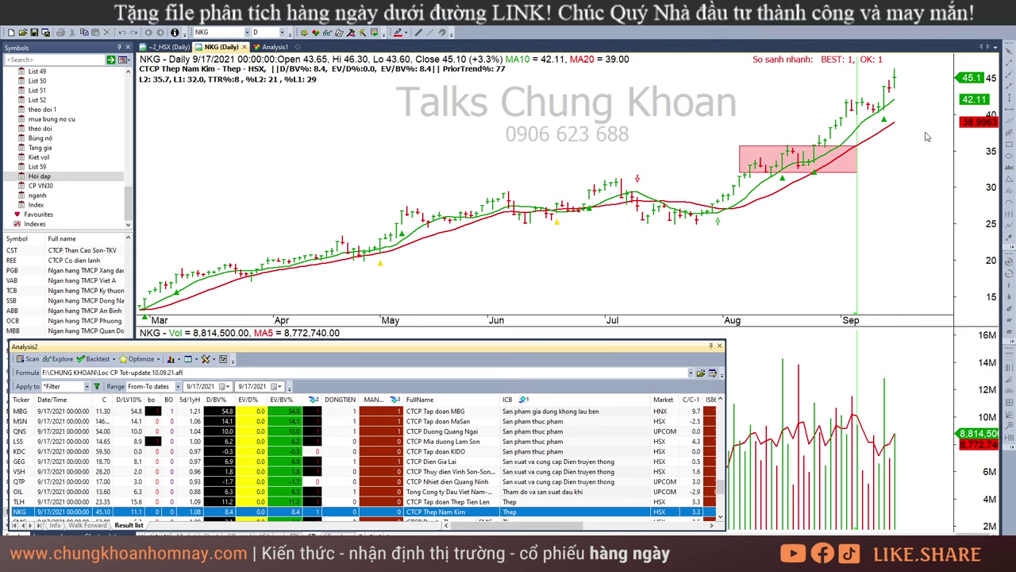
pyautogui.click(813, 182)
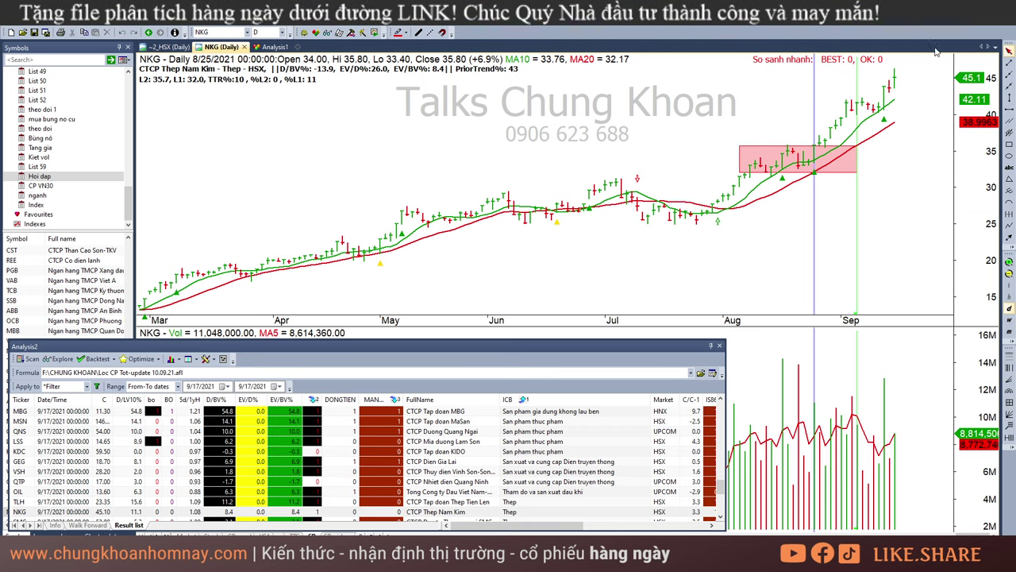
# Open the SMC daily chart and delete the red arrow line below its September bars.
pyautogui.scroll(-1, 505, 473)
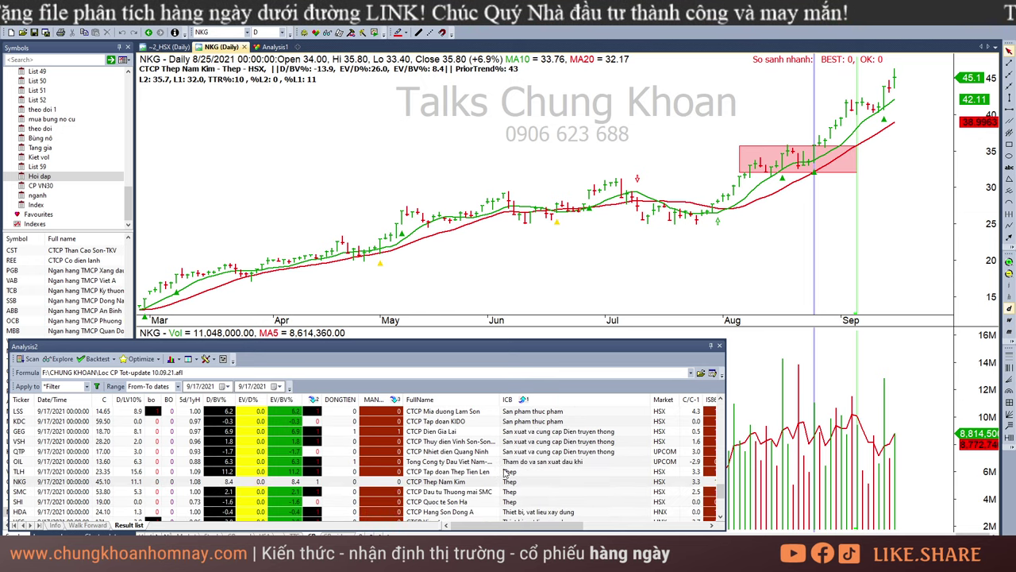
pyautogui.click(484, 492)
pyautogui.moveTo(872, 147); pyautogui.dragTo(938, 131)
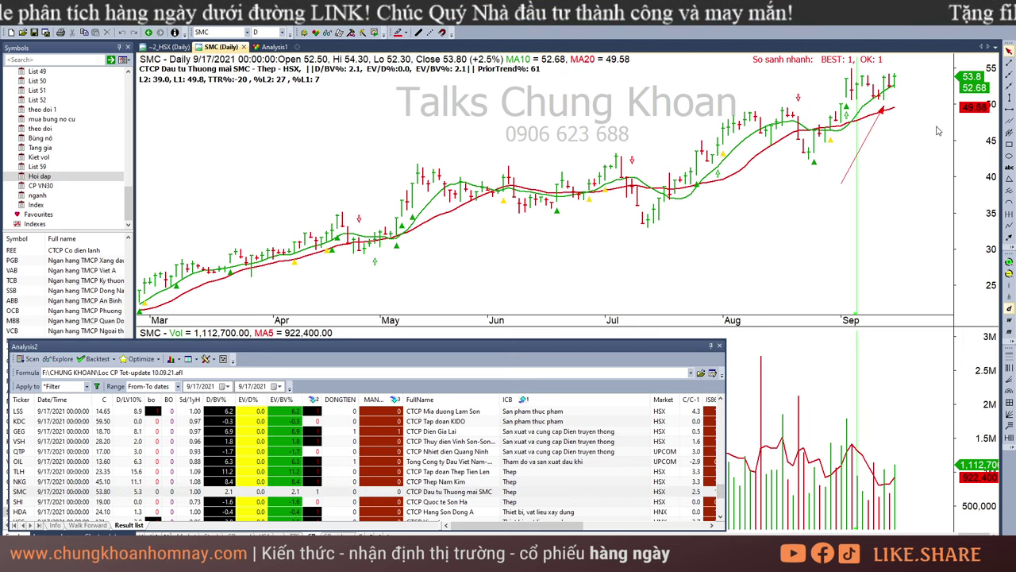
pyautogui.click(868, 143)
pyautogui.press('Delete')
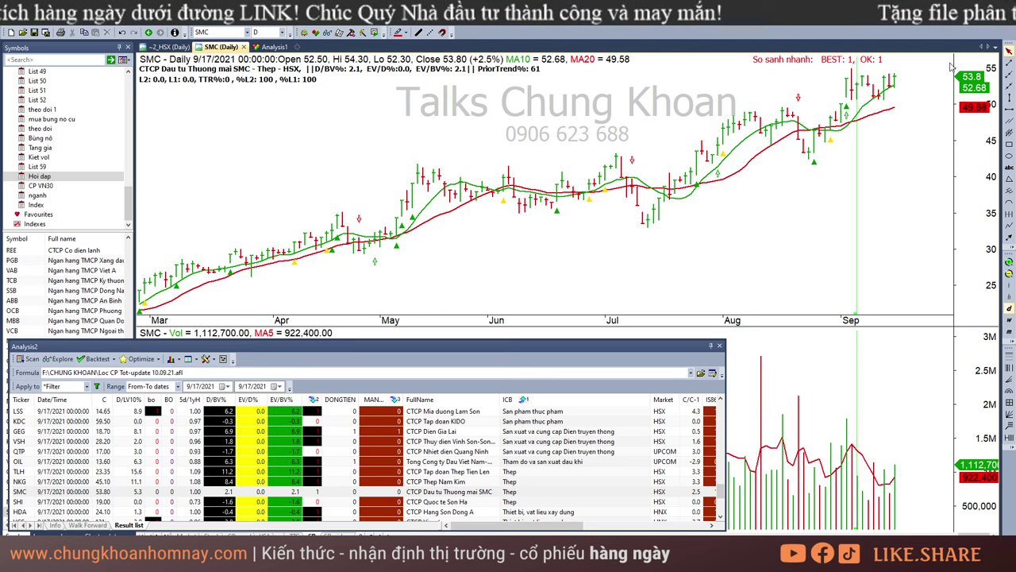
# Open the SHI daily chart and extend its consolidation rectangle to the 9/17/2021 bar, with the lower edge at about 17.8.
pyautogui.click(503, 501)
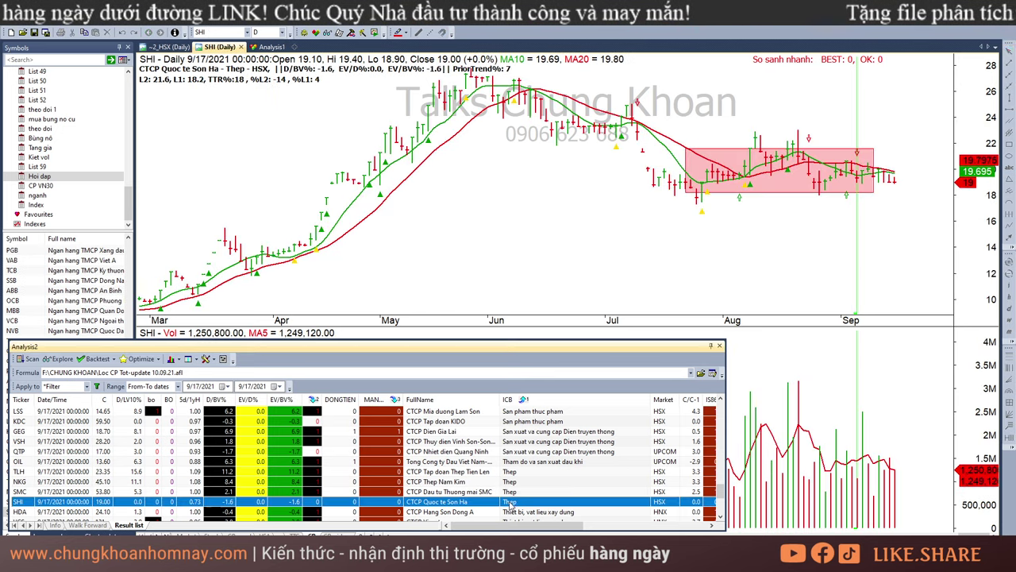
pyautogui.click(873, 151)
pyautogui.moveTo(873, 192); pyautogui.dragTo(895, 196)
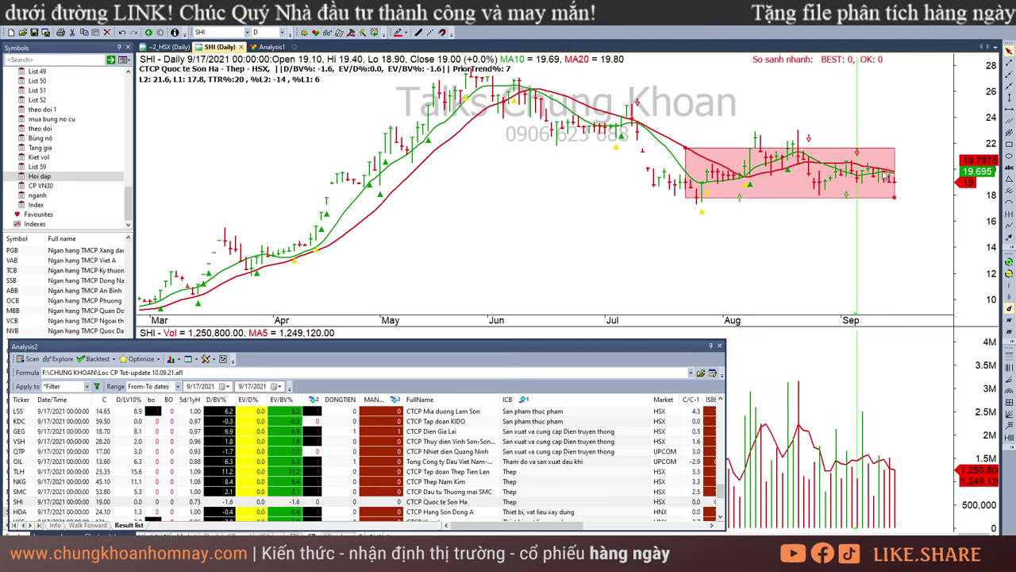
pyautogui.moveTo(736, 205)
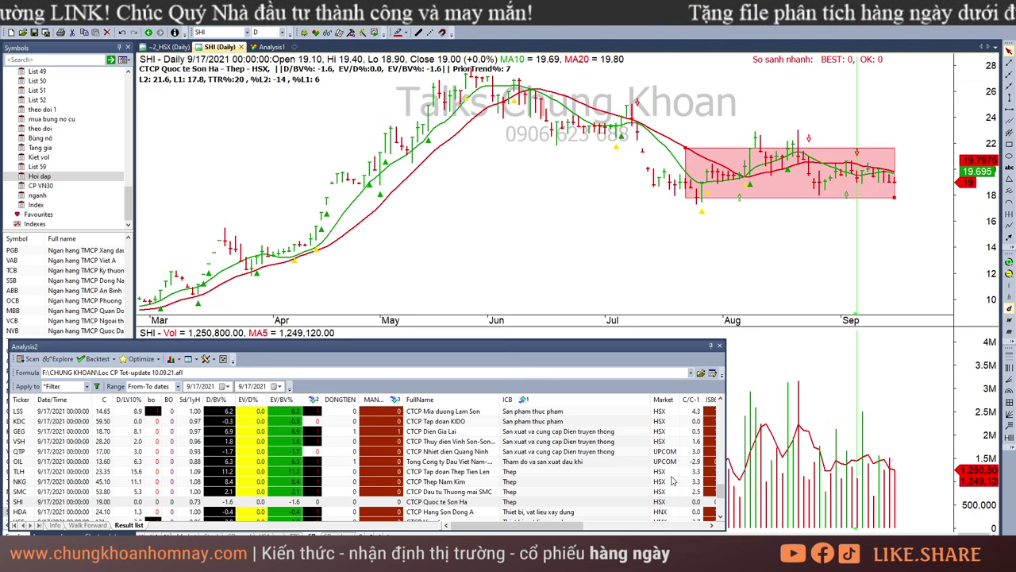
# Look over the HDA daily chart, and check the 9/13 and 9/17/2021 volume bars on the VCS daily chart.
pyautogui.click(556, 512)
pyautogui.scroll(-2, 610, 472)
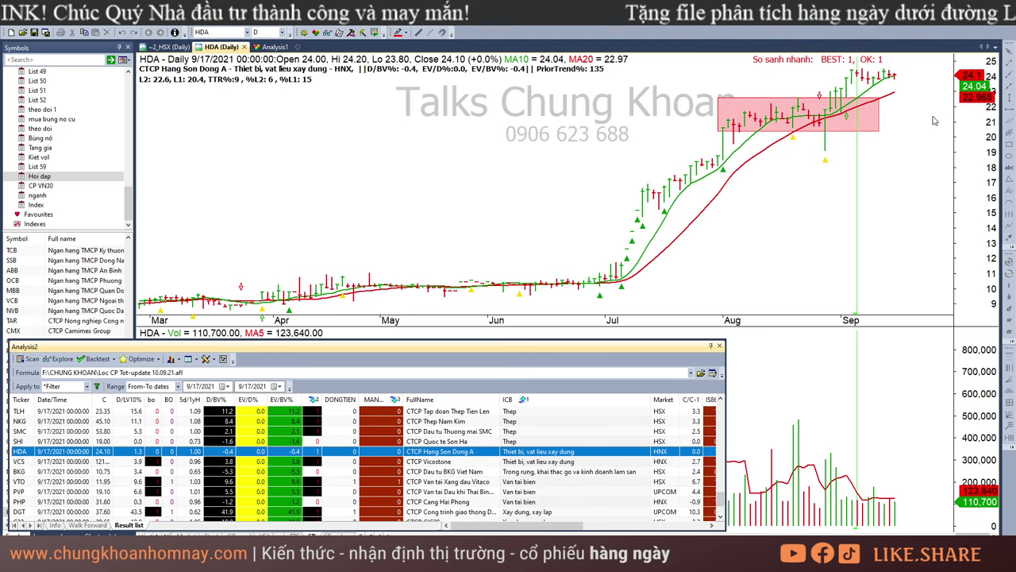
pyautogui.press('Down')
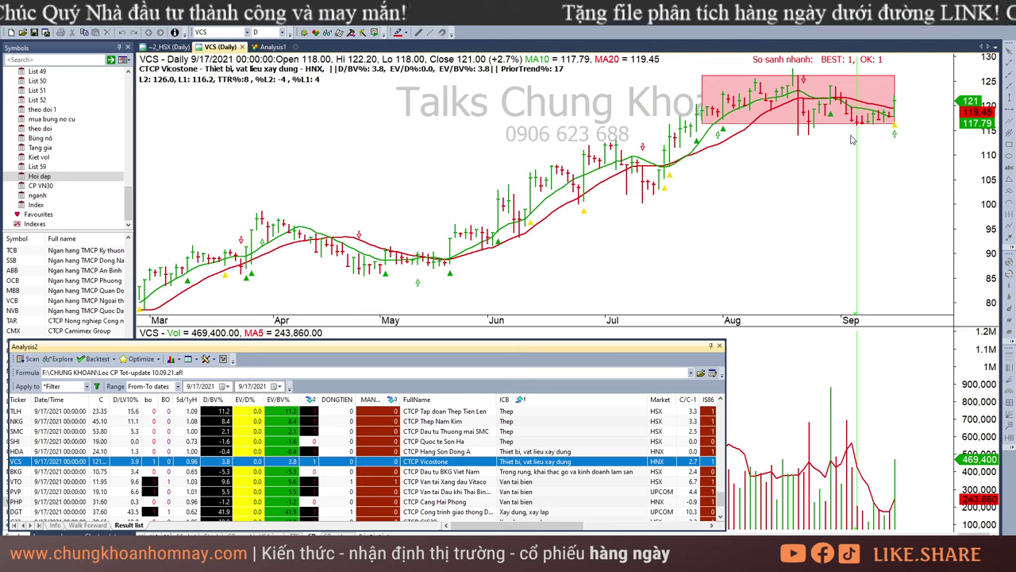
pyautogui.click(865, 516)
pyautogui.click(874, 513)
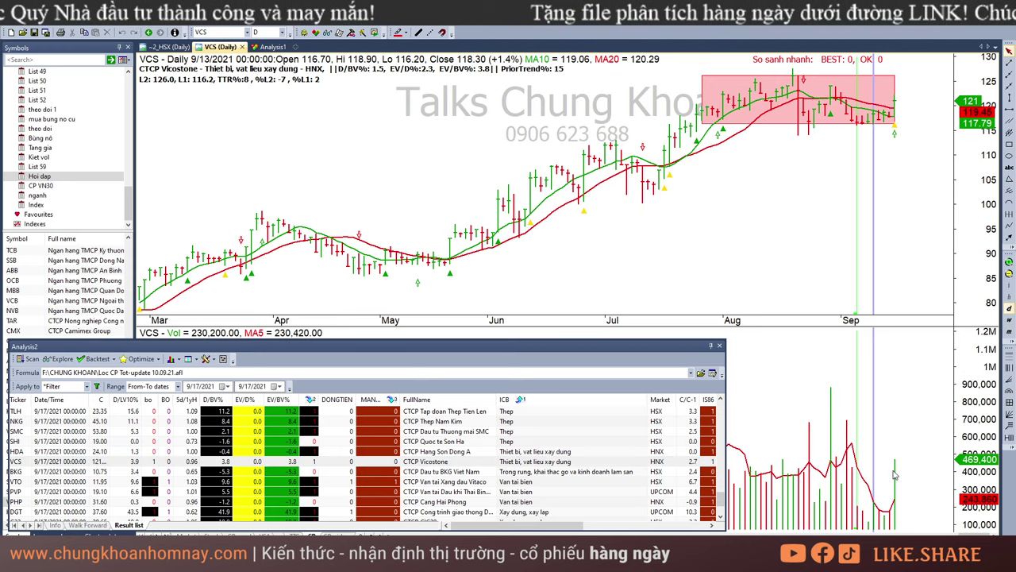
pyautogui.click(895, 478)
pyautogui.click(925, 133)
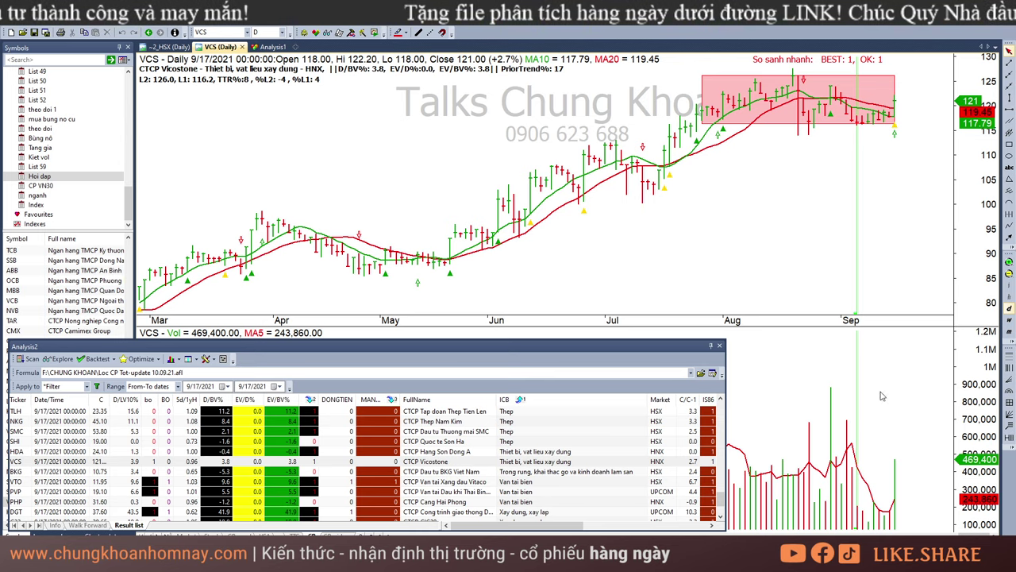
# Review the BKG, VTO and PVP daily charts, checking VTO's 9/17/2021 bar against its consolidation rectangle.
pyautogui.click(549, 472)
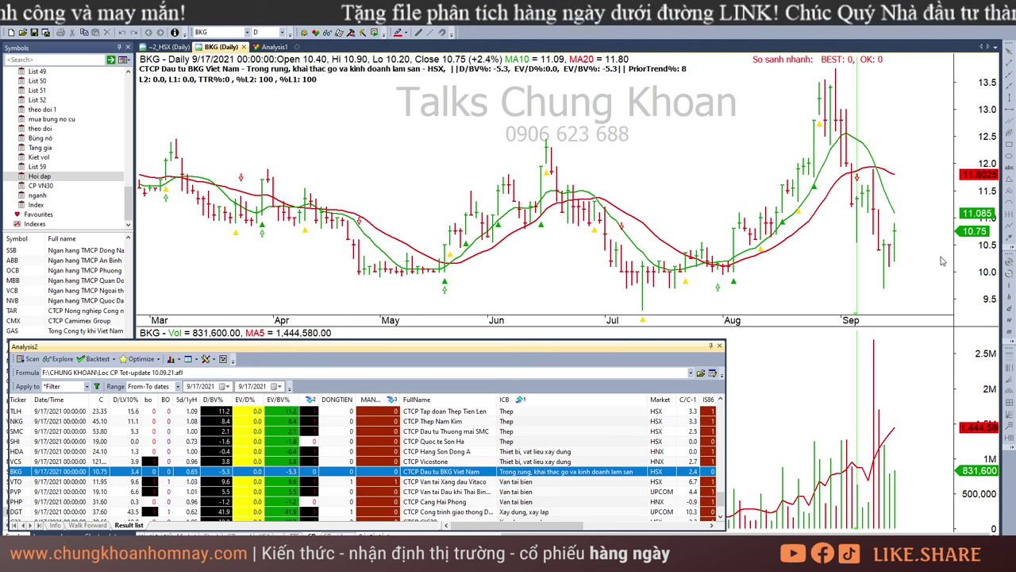
pyautogui.press('Down')
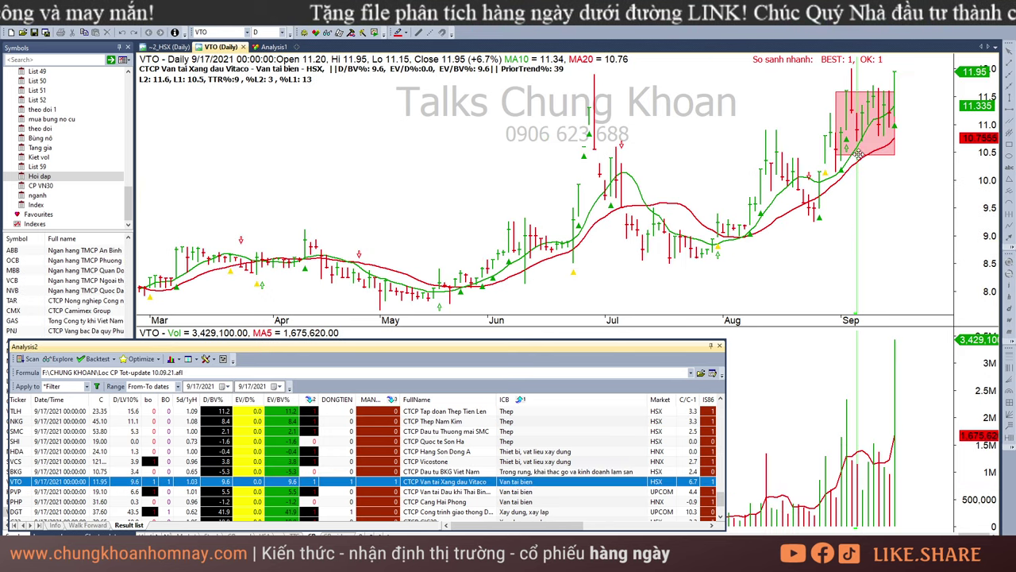
pyautogui.click(898, 86)
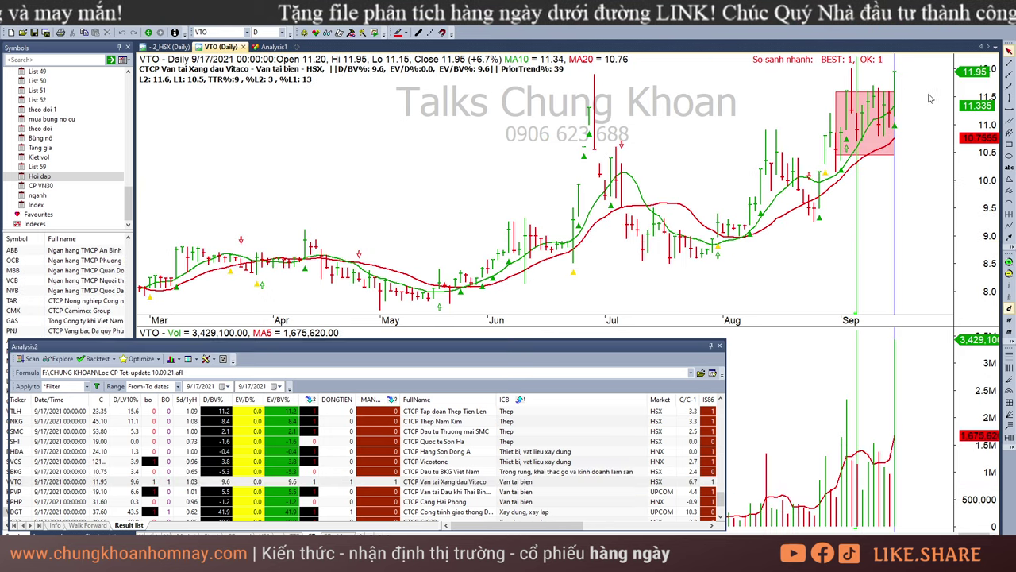
pyautogui.click(514, 491)
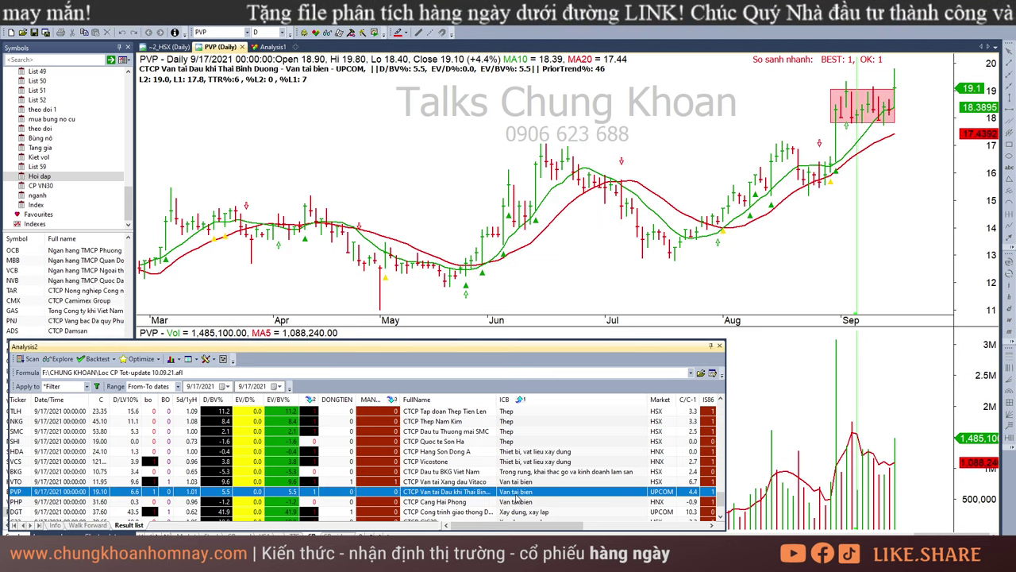
pyautogui.click(900, 169)
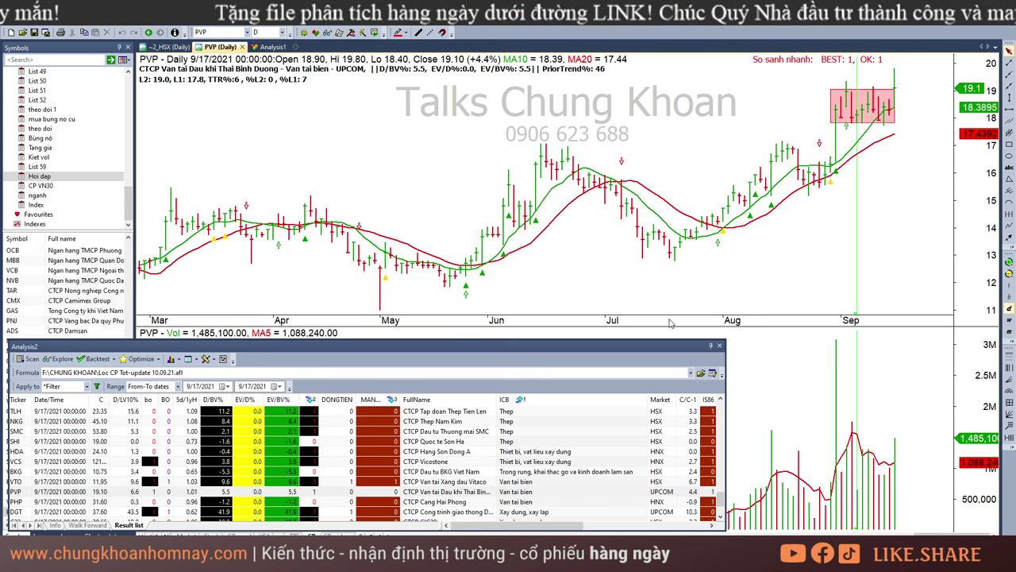
# Open the PHP daily chart and compare its 9/7/2021 bar and volume with the volume bars up to 9/17/2021.
pyautogui.click(515, 502)
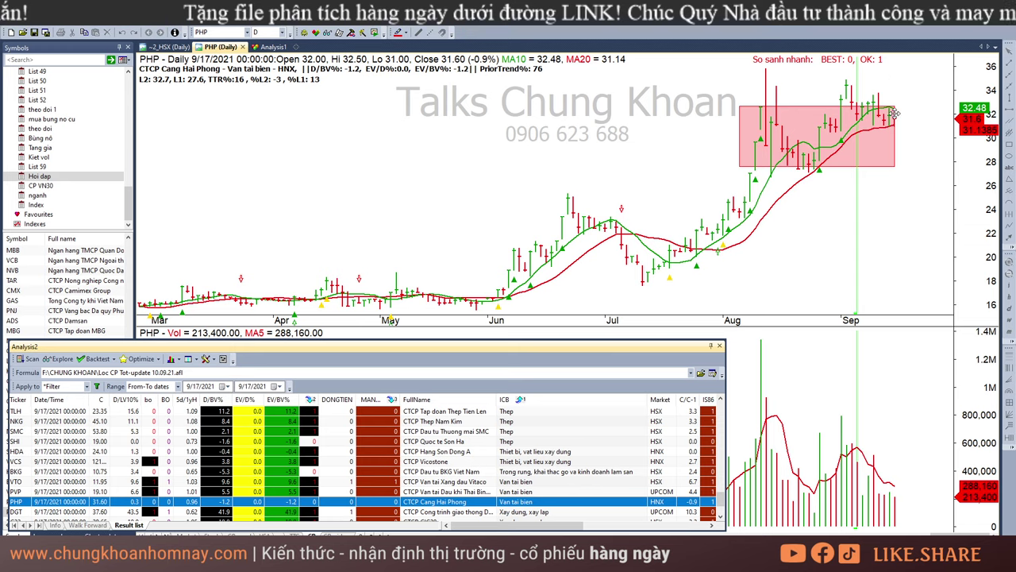
pyautogui.click(843, 206)
pyautogui.click(856, 209)
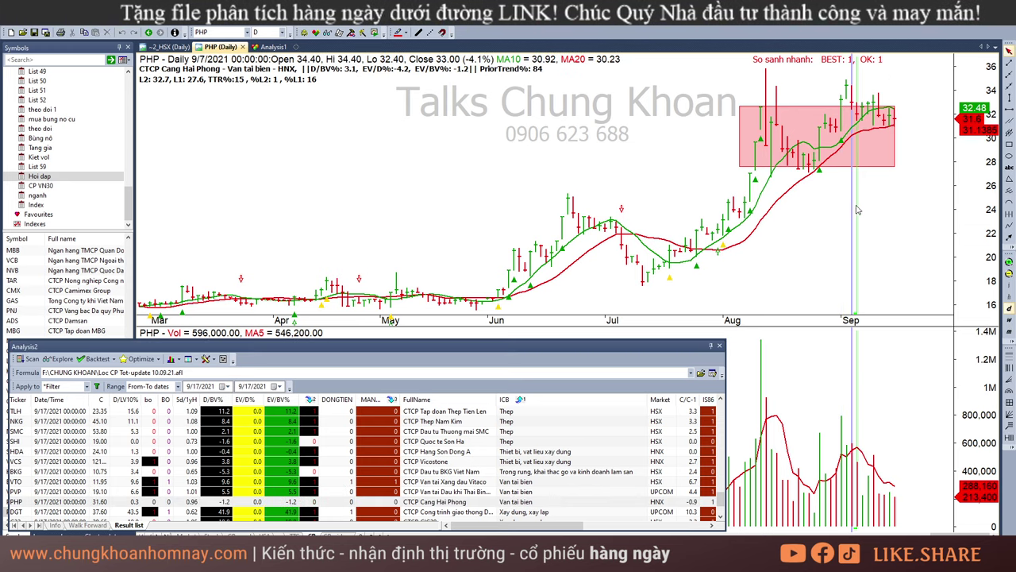
pyautogui.click(880, 214)
pyautogui.click(853, 525)
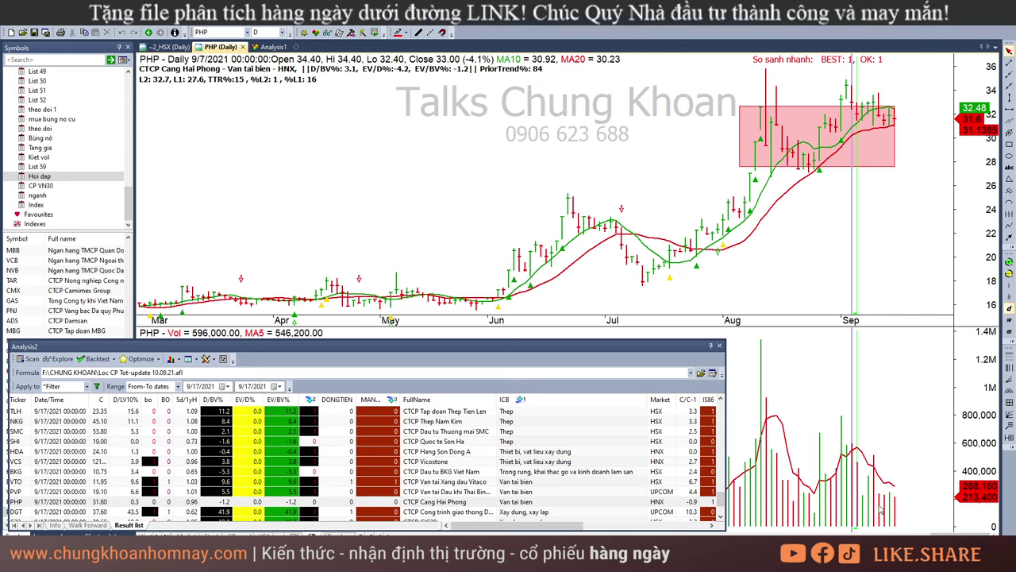
pyautogui.click(887, 506)
pyautogui.click(896, 505)
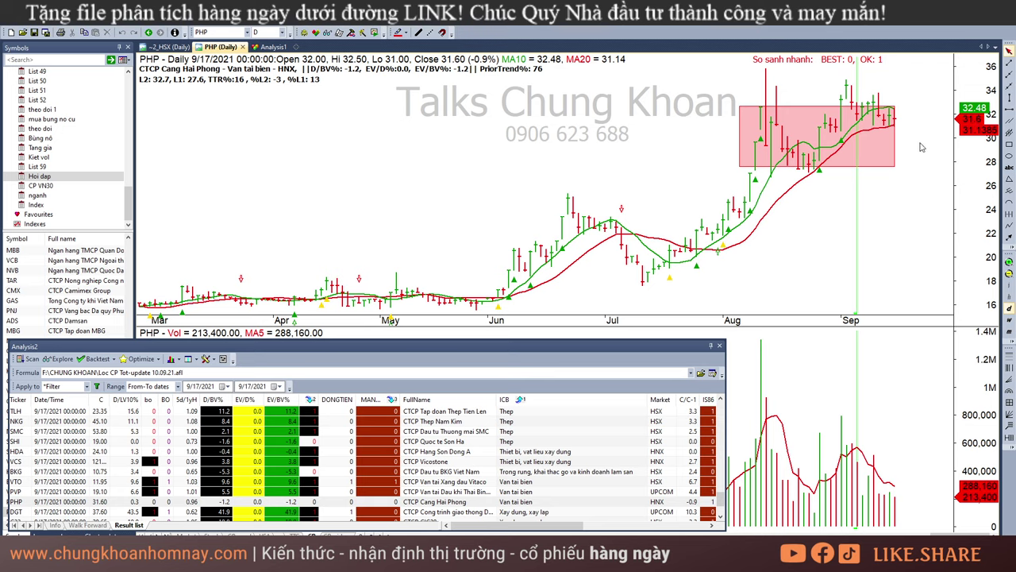
# Open the DGT daily chart and inspect its 9/13/2021 bar above the consolidation rectangle.
pyautogui.click(442, 509)
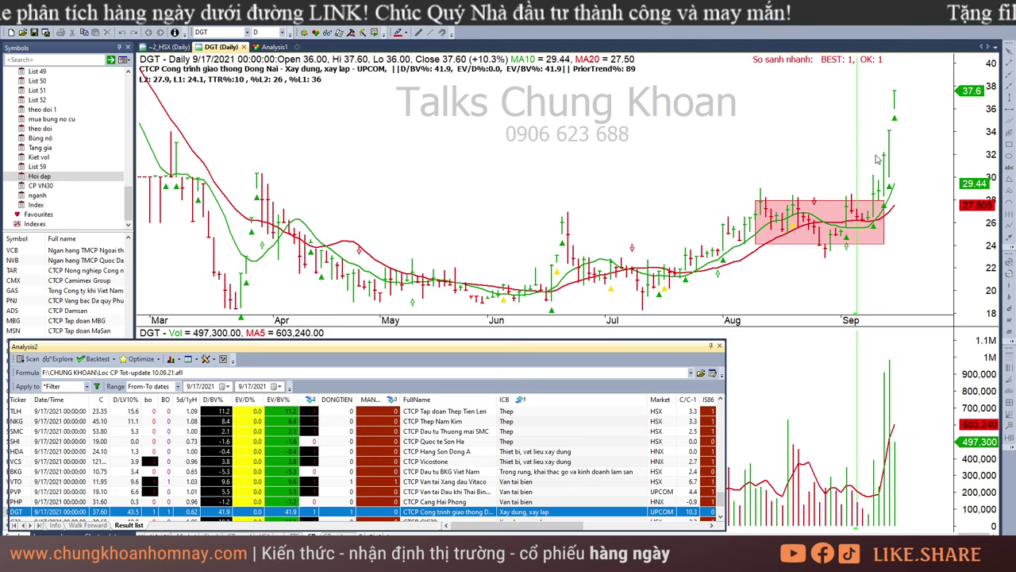
pyautogui.click(876, 196)
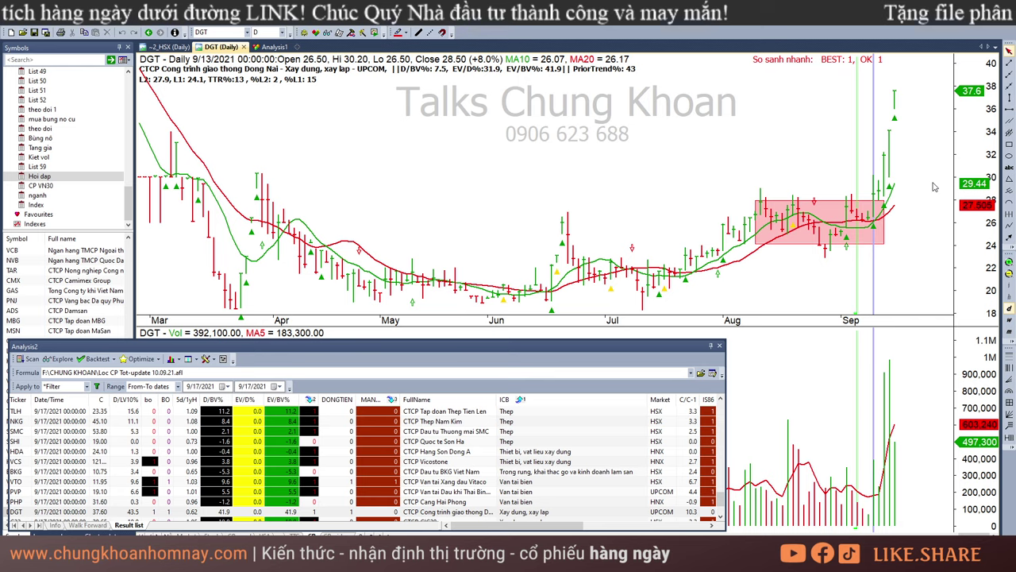
pyautogui.press('Escape')
# Open the PC1 daily chart and examine its latest bars around the consolidation rectangle.
pyautogui.click(471, 520)
pyautogui.click(472, 520)
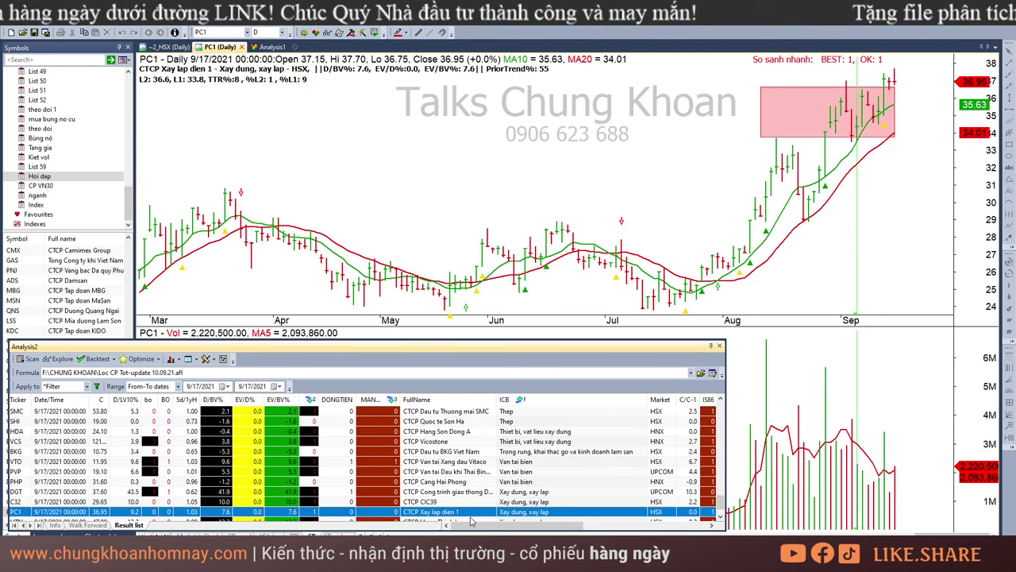
pyautogui.click(900, 157)
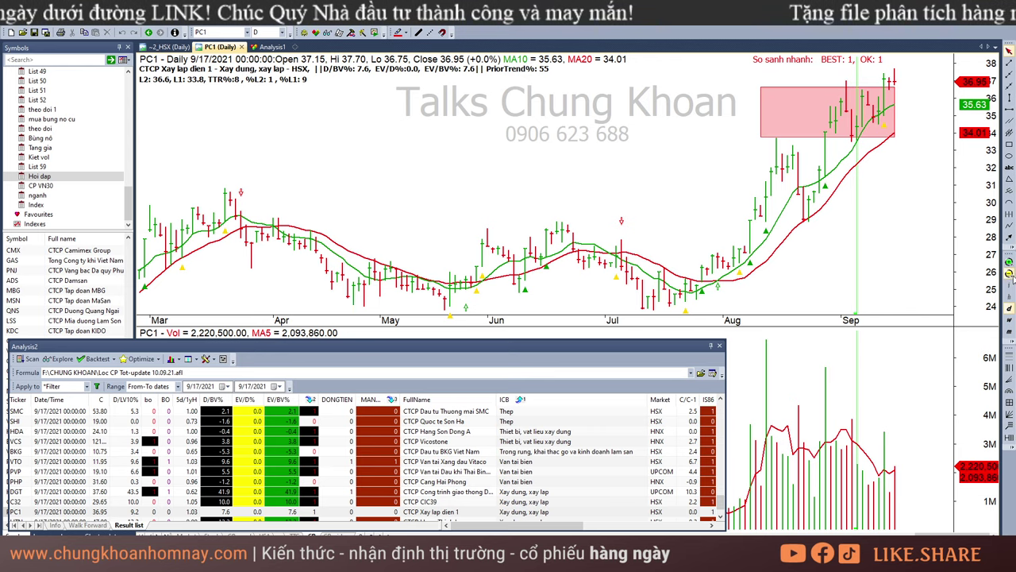
# Mark PC1's base from mid-March to mid-August with a temporary rectangle and delete it.
pyautogui.scroll(-2, 959, 278)
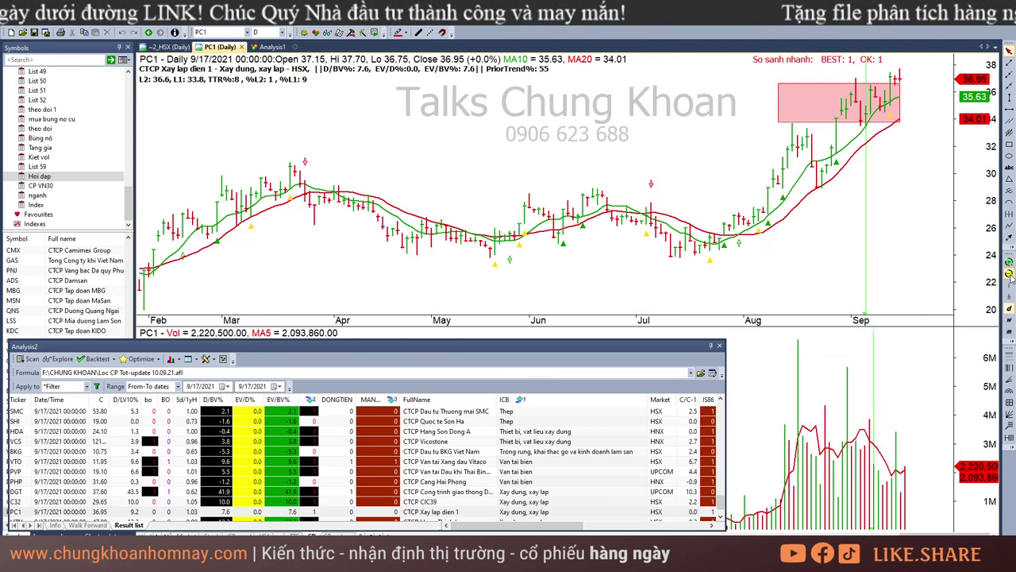
pyautogui.click(865, 213)
pyautogui.click(1009, 144)
pyautogui.moveTo(374, 185)
pyautogui.mouseDown()
pyautogui.moveTo(731, 267)
pyautogui.moveTo(815, 258)
pyautogui.mouseUp()
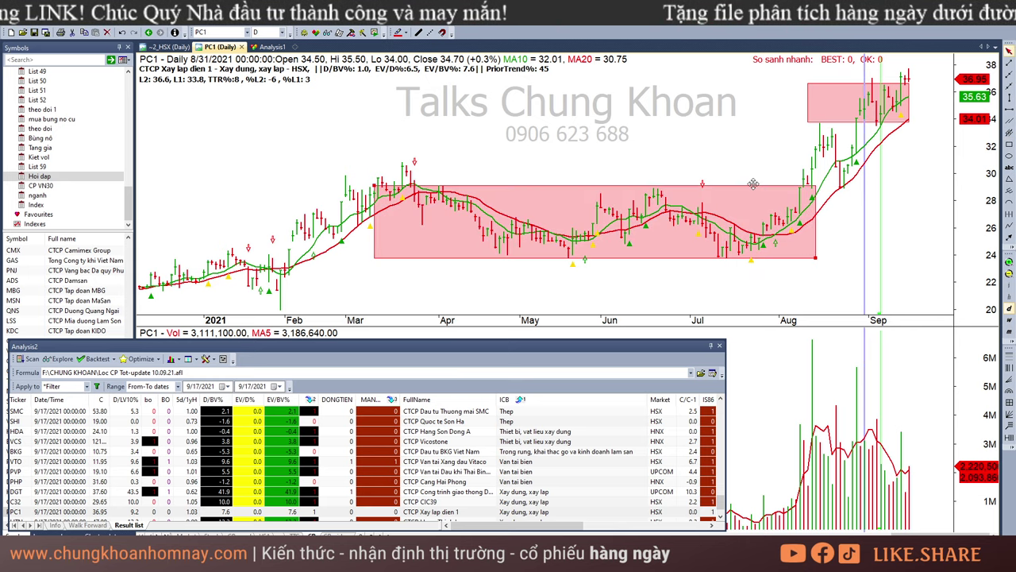
pyautogui.press('Delete')
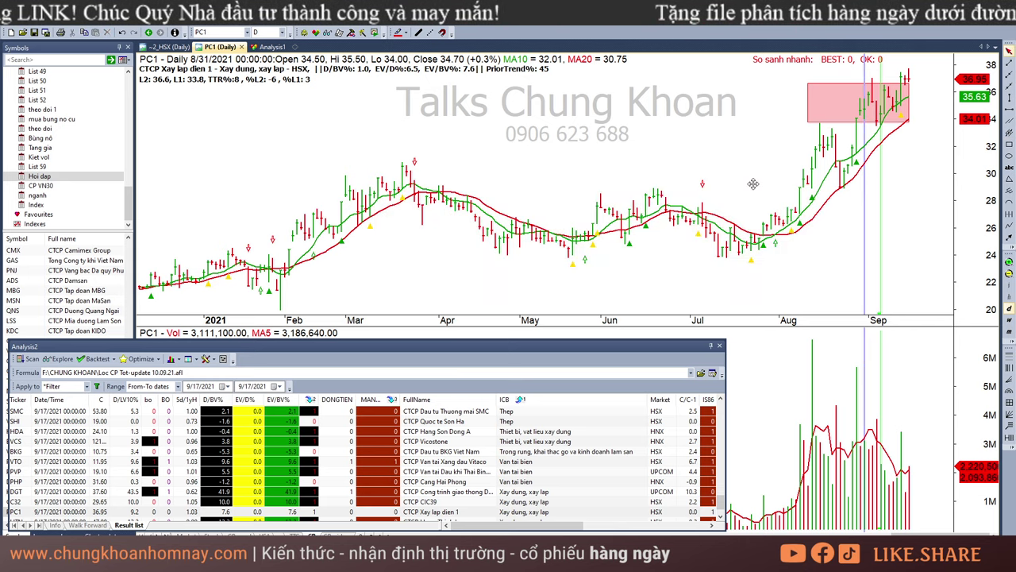
# Check PC1's price and volume bars from 9/15/2021 to 9/17/2021, and open the HTN daily chart from the scan results.
pyautogui.click(898, 98)
pyautogui.click(902, 100)
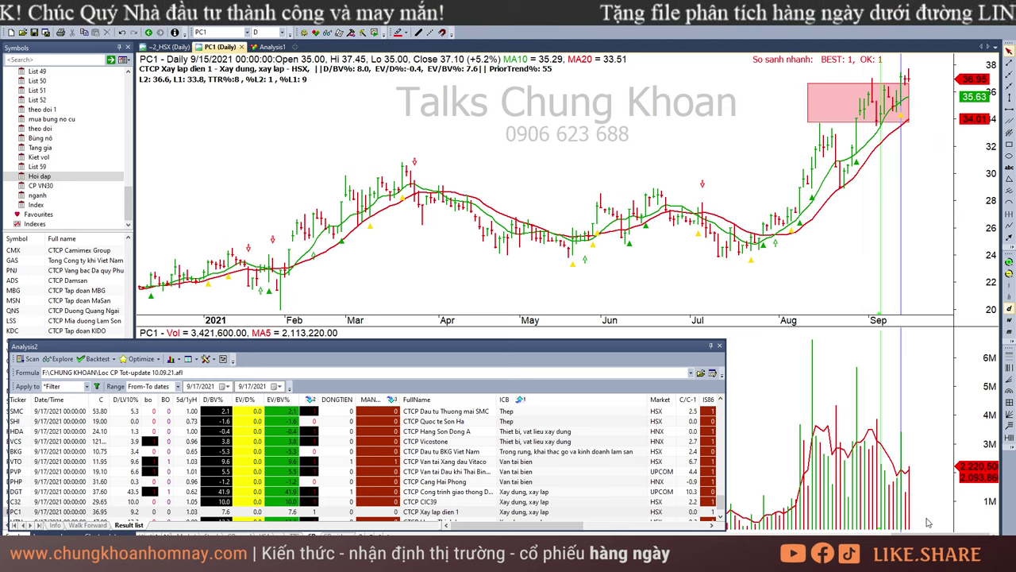
pyautogui.click(906, 502)
pyautogui.click(910, 484)
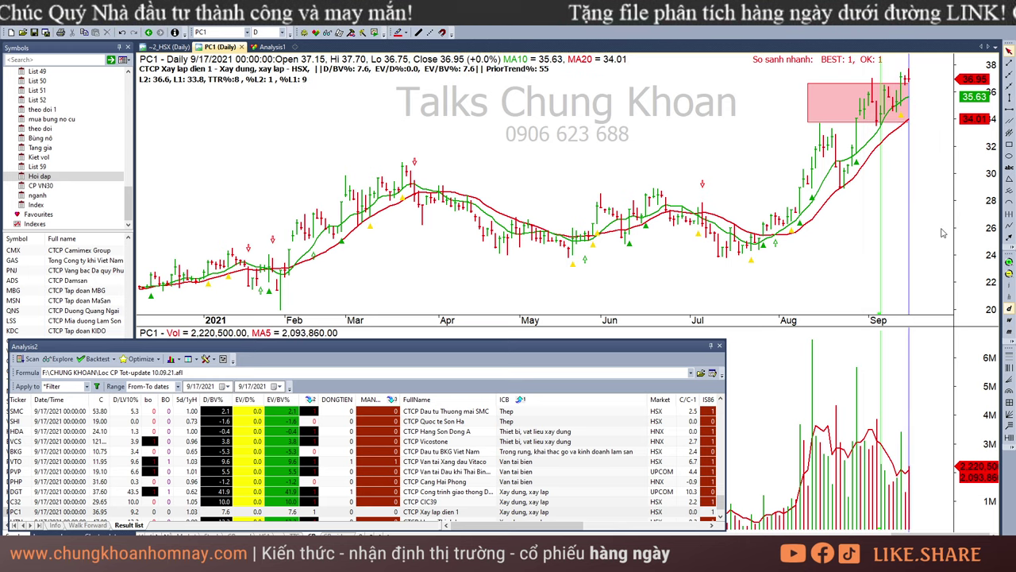
pyautogui.click(415, 520)
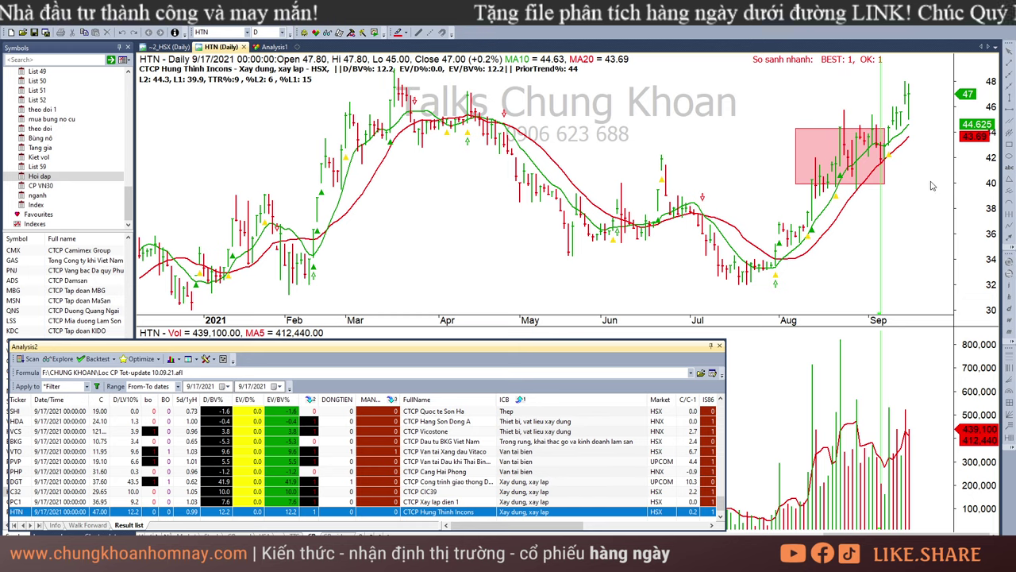
# Switch to the Book2 workbook in Excel and highlight the Mã CP entries from D3 to D17 in the requested stock list.
pyautogui.click(186, 560)
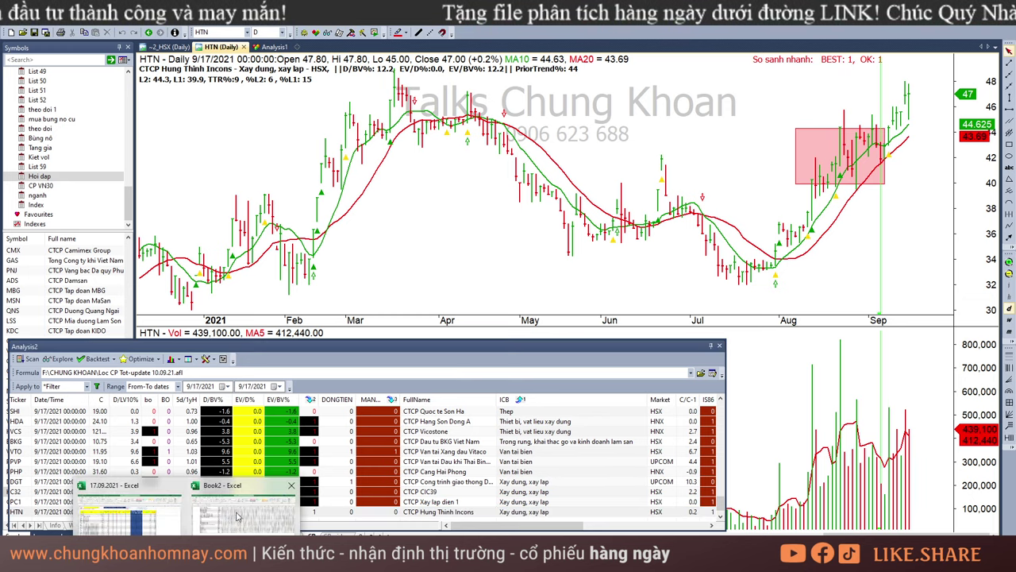
pyautogui.click(133, 522)
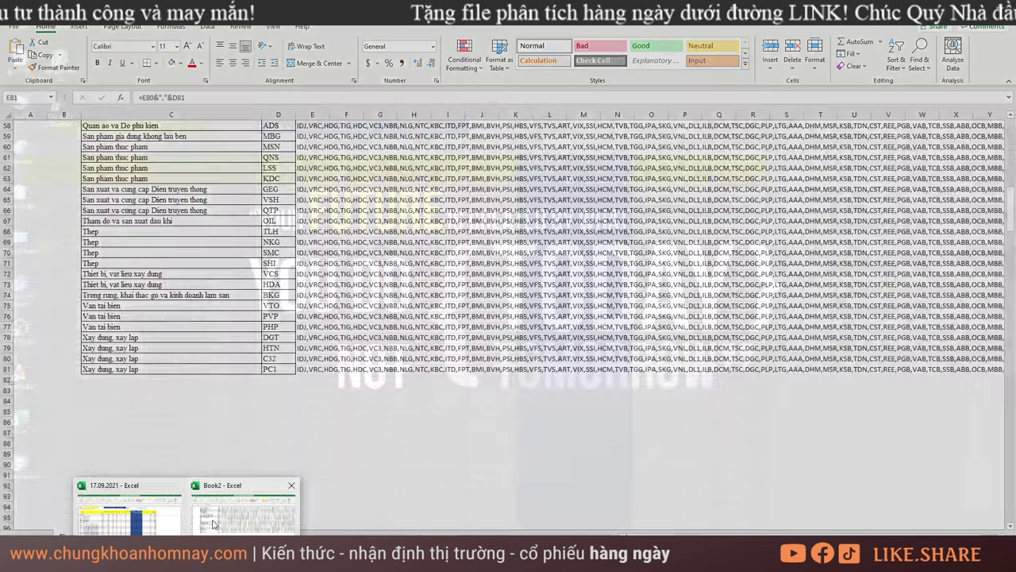
pyautogui.click(242, 512)
pyautogui.scroll(15, 259, 238)
pyautogui.moveTo(274, 147); pyautogui.dragTo(282, 291)
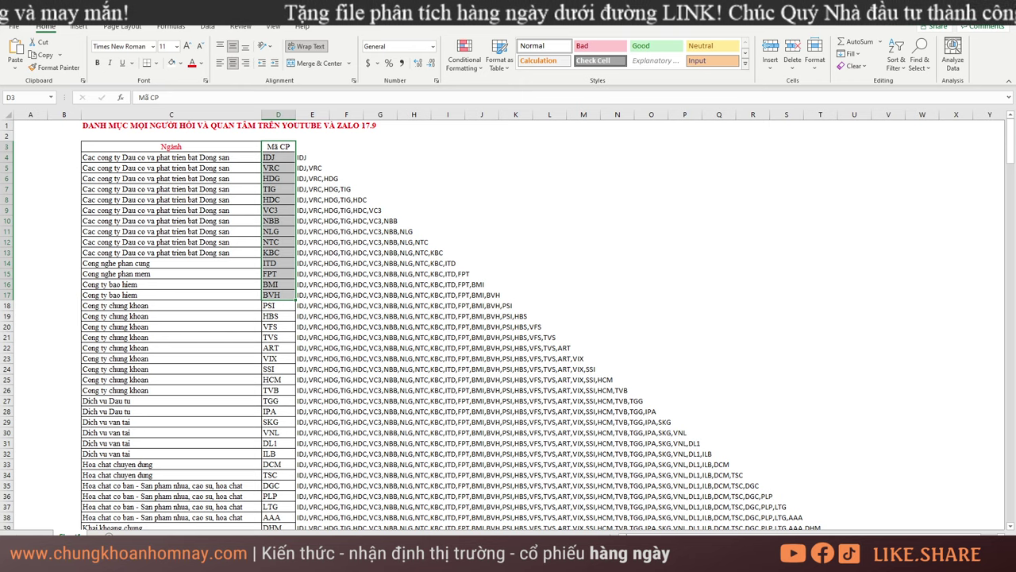
# Show the Talks Chung Khoan channel's videos on YouTube, and return to Book2 in Excel to look through the requested stock list.
pyautogui.hotkey('alt', 'Tab')
pyautogui.scroll(-3, 295, 237)
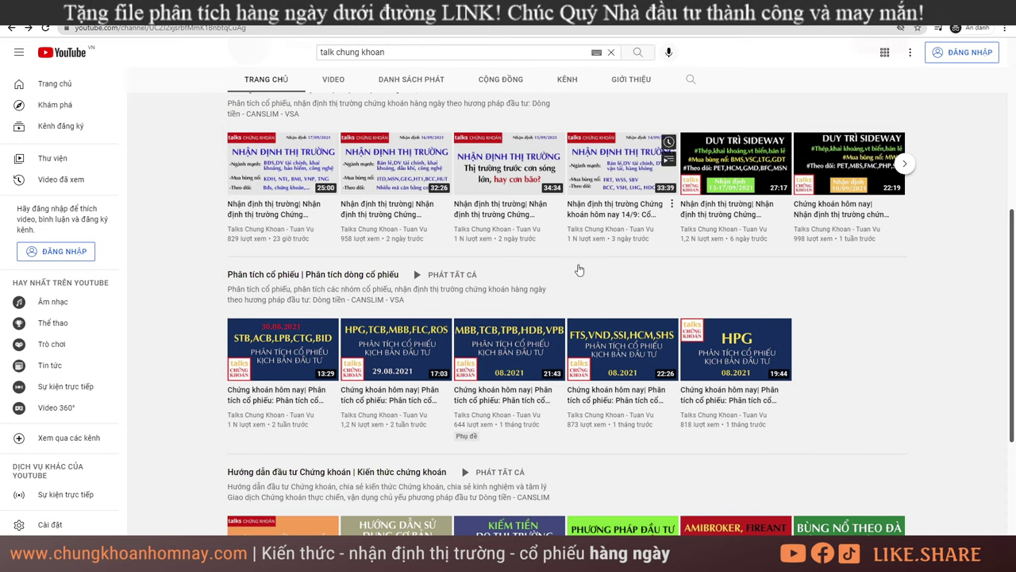
pyautogui.moveTo(637, 246)
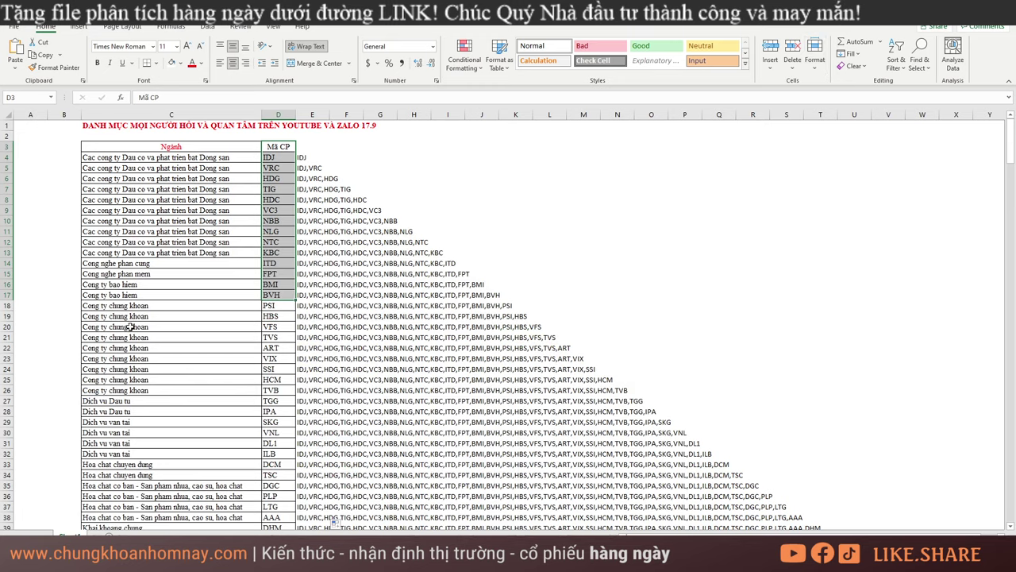
pyautogui.scroll(-1, 273, 256)
pyautogui.scroll(-11, 318, 302)
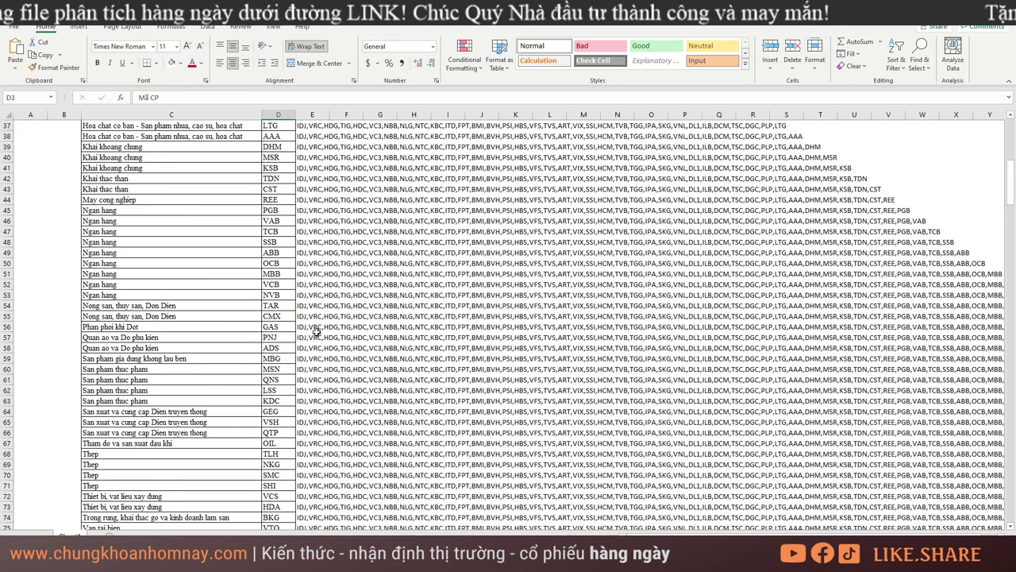
pyautogui.scroll(11, 250, 490)
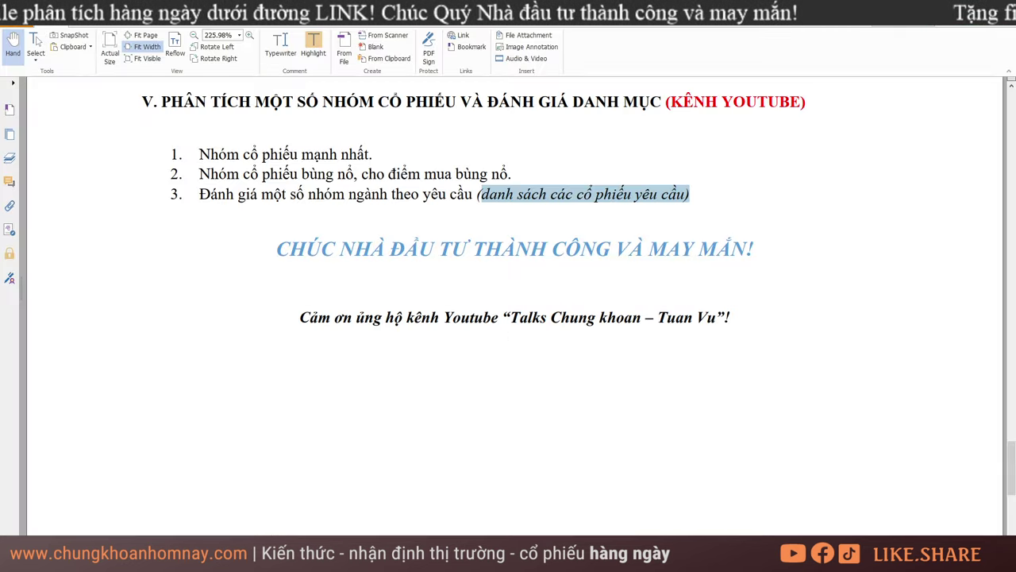
# Go back through the 17/09/2021 market report PDF from section V to its first page.
pyautogui.scroll(10, 528, 318)
pyautogui.scroll(15, 532, 318)
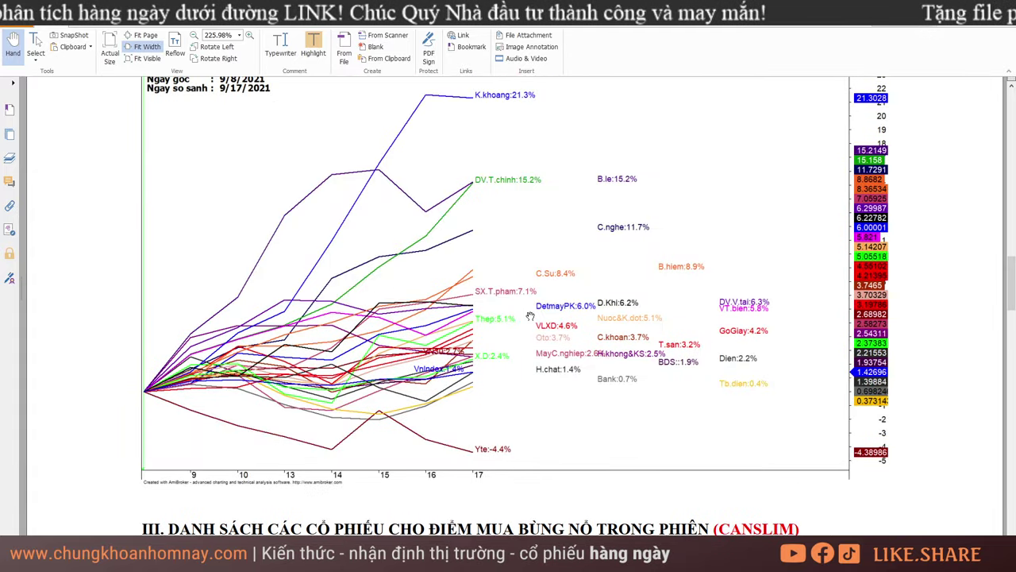
pyautogui.scroll(5, 533, 319)
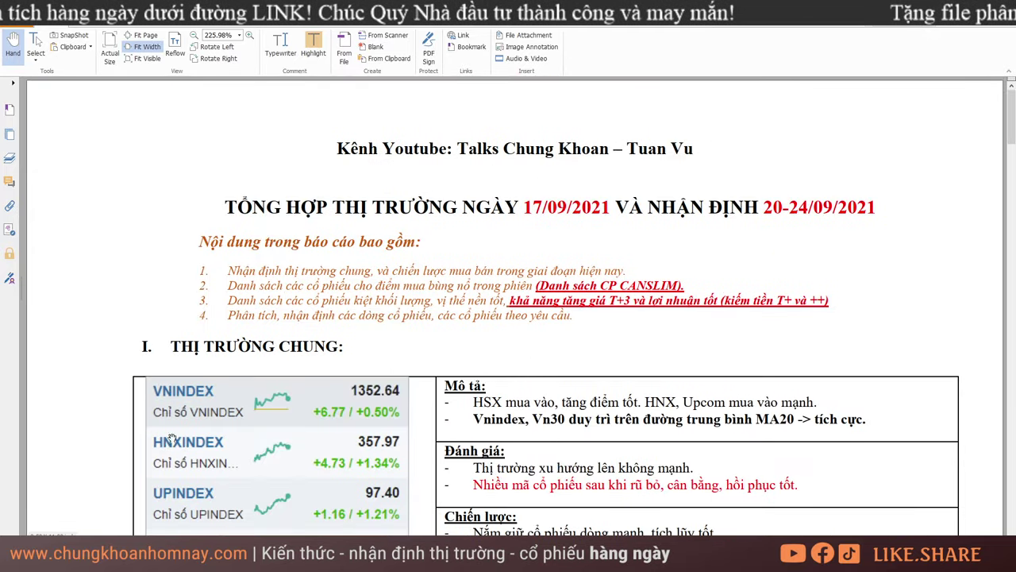
# Switch to the 17.09.2021 workbook in Excel and widen the Mã CP column.
pyautogui.moveTo(326, 507)
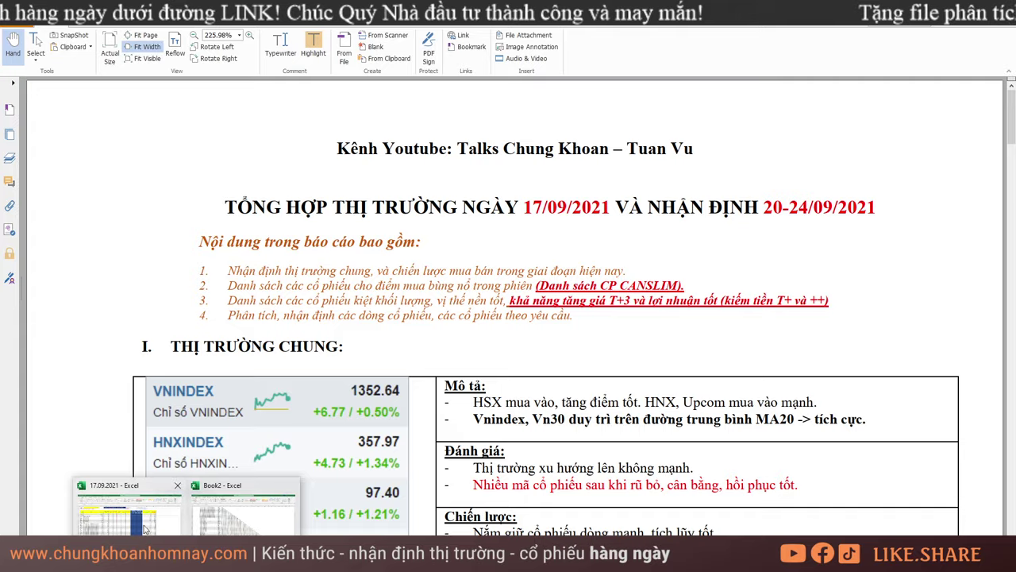
pyautogui.click(165, 490)
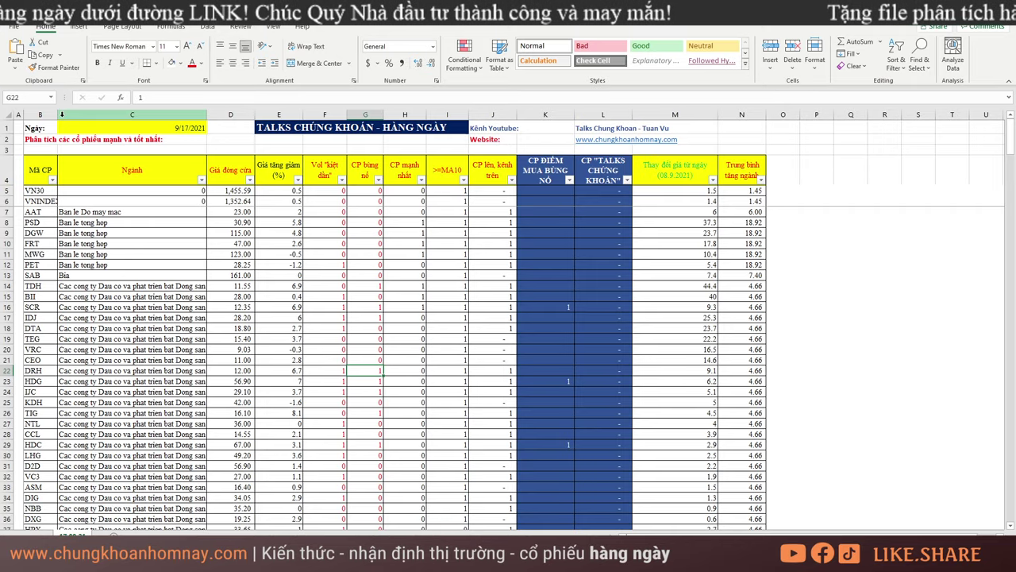
pyautogui.moveTo(58, 115); pyautogui.dragTo(84, 119)
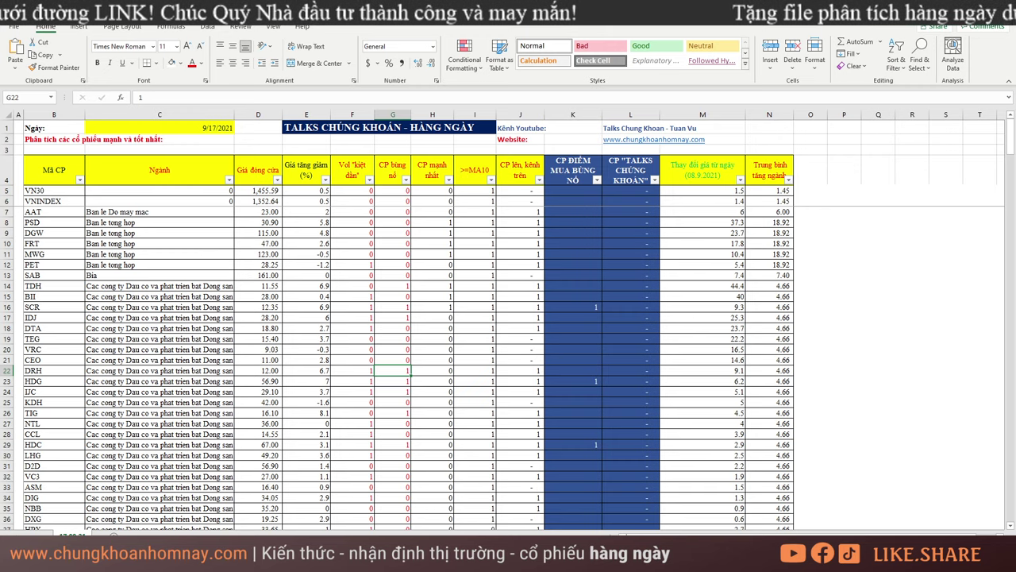
# Show the YouTube channel's videos again, and look through the market report PDF past the strong stock groups in section II.
pyautogui.hotkey('alt', 'Tab')
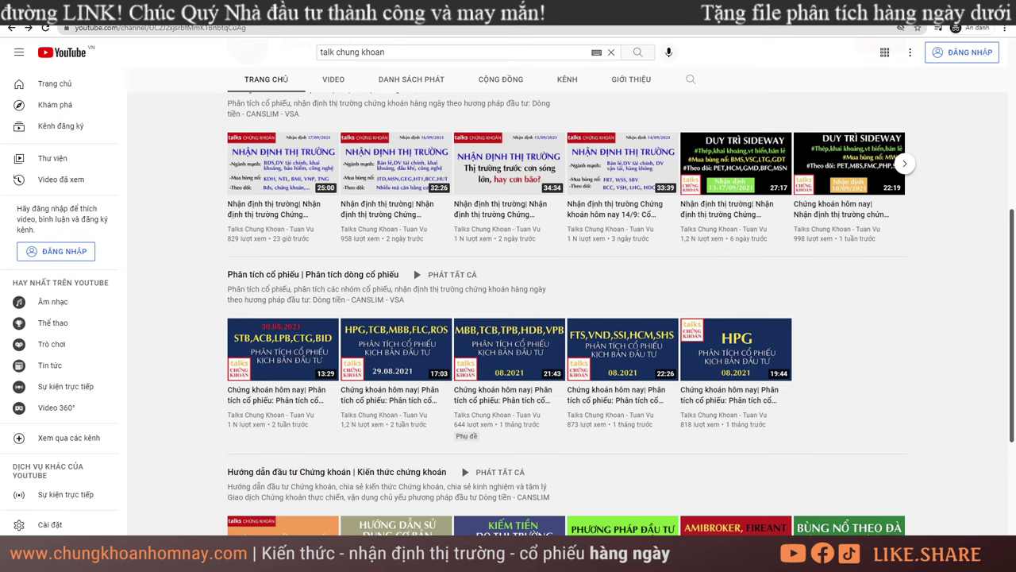
pyautogui.hotkey('alt', 'Tab')
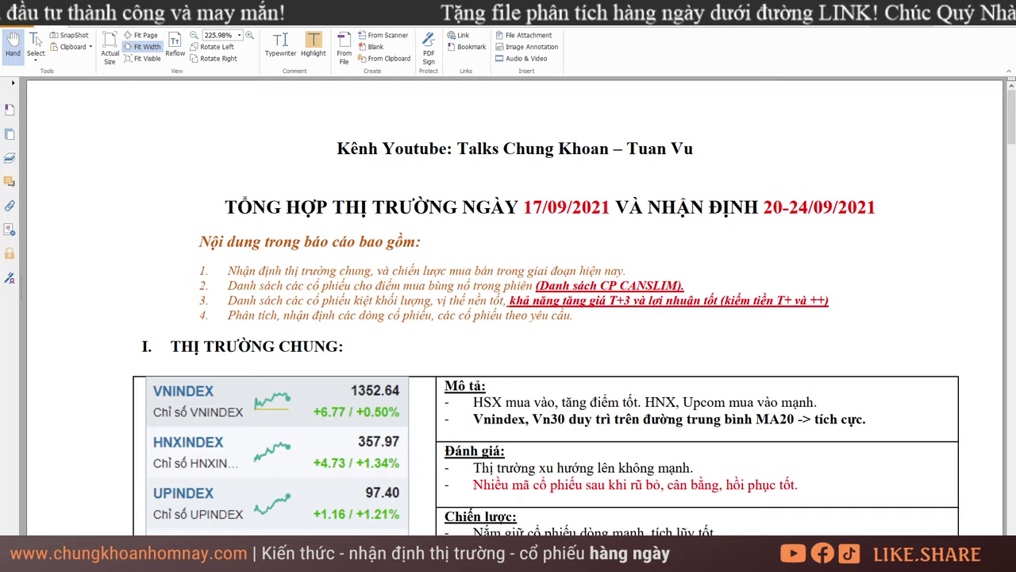
pyautogui.scroll(-10, 621, 258)
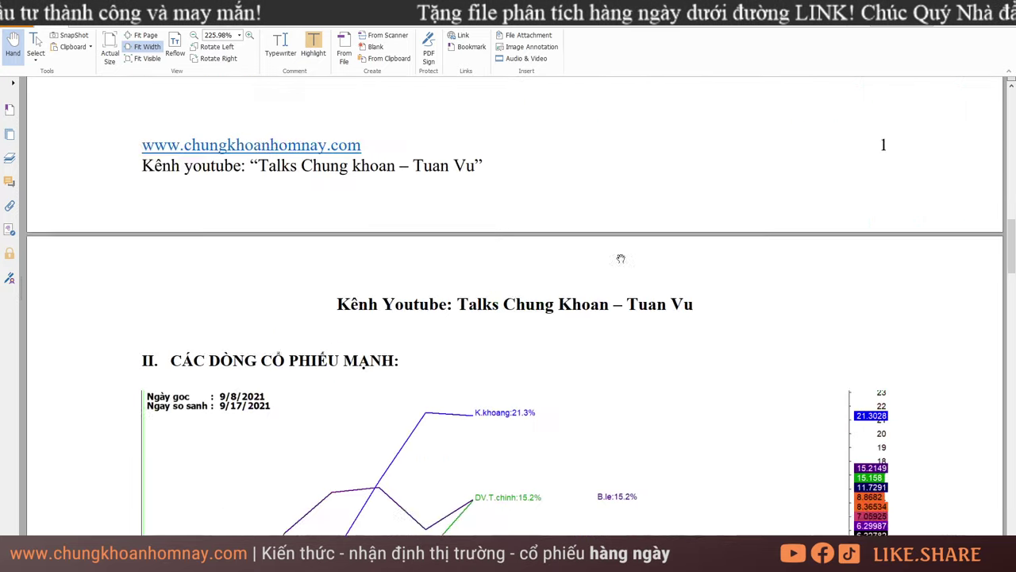
pyautogui.scroll(-15, 621, 258)
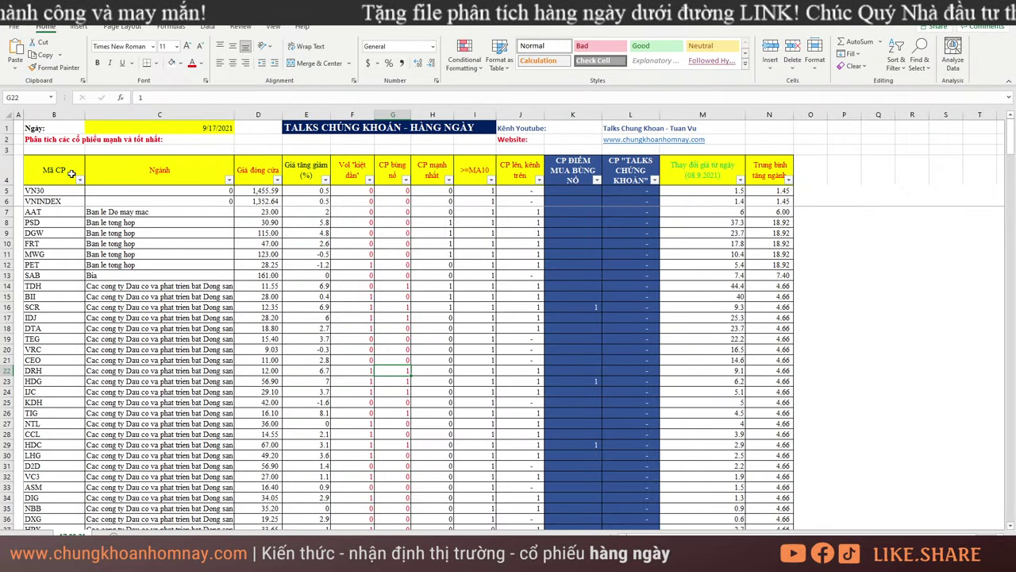
# Highlight the stock table from B4 to N36 in the 17.09.2021 workbook and clear the selection after viewing the rows below.
pyautogui.moveTo(48, 165); pyautogui.dragTo(786, 524)
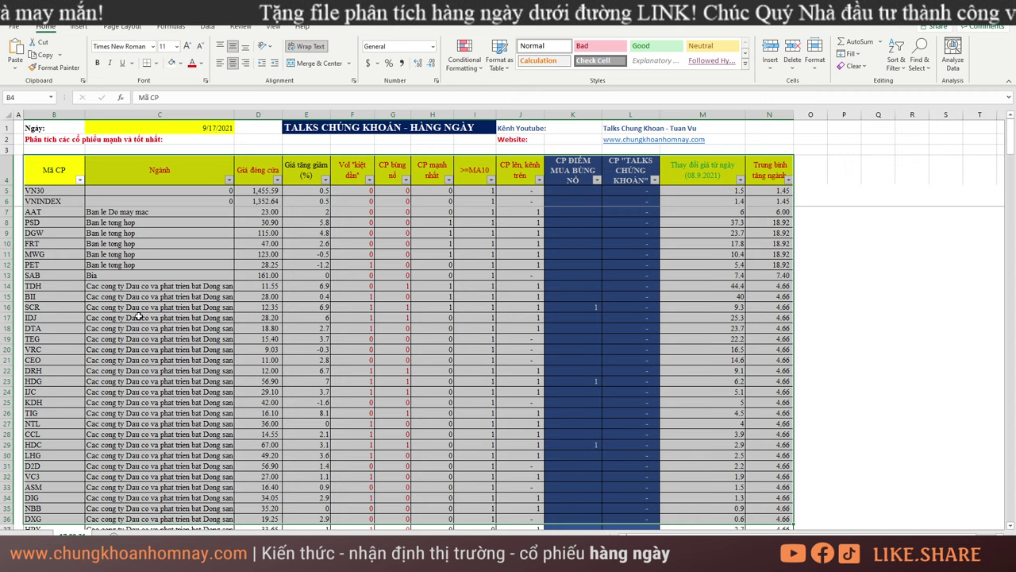
pyautogui.scroll(-6, 123, 236)
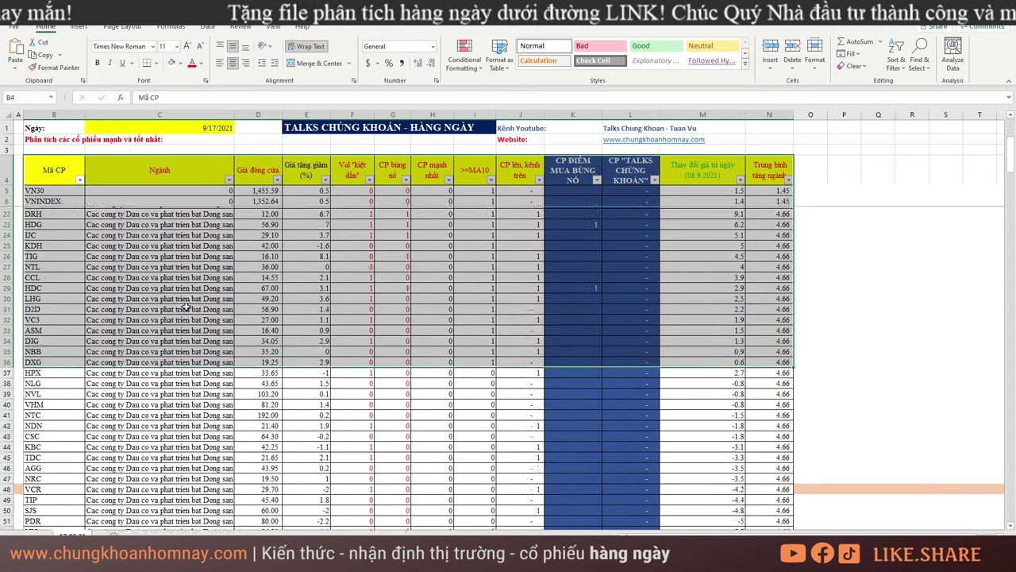
pyautogui.scroll(-2, 184, 327)
pyautogui.click(810, 328)
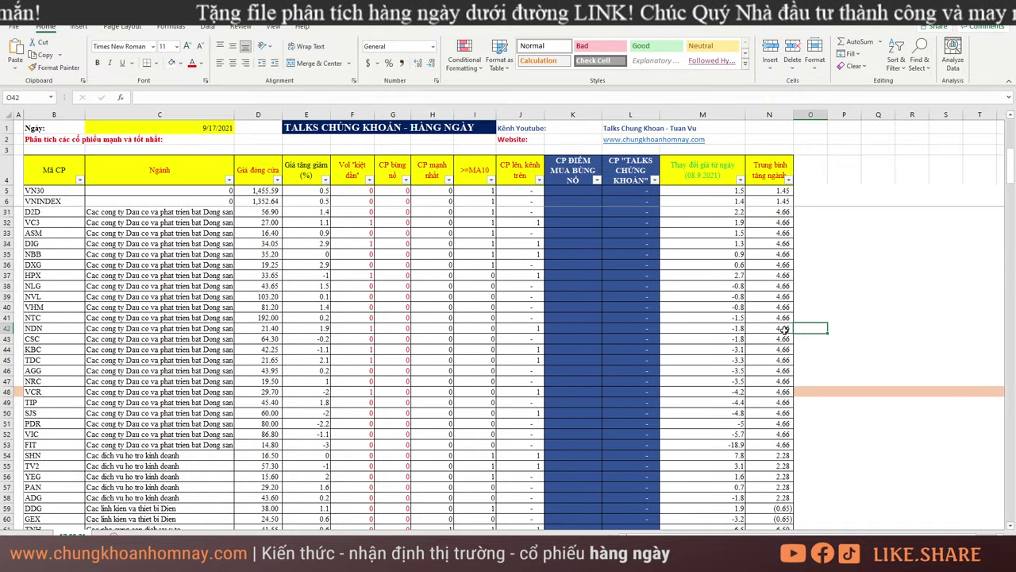
# Examine the stock table by industry down to its last row, including the buy-point and "Talks Chứng Khoán" columns.
pyautogui.scroll(-3, 316, 469)
pyautogui.scroll(-5, 316, 466)
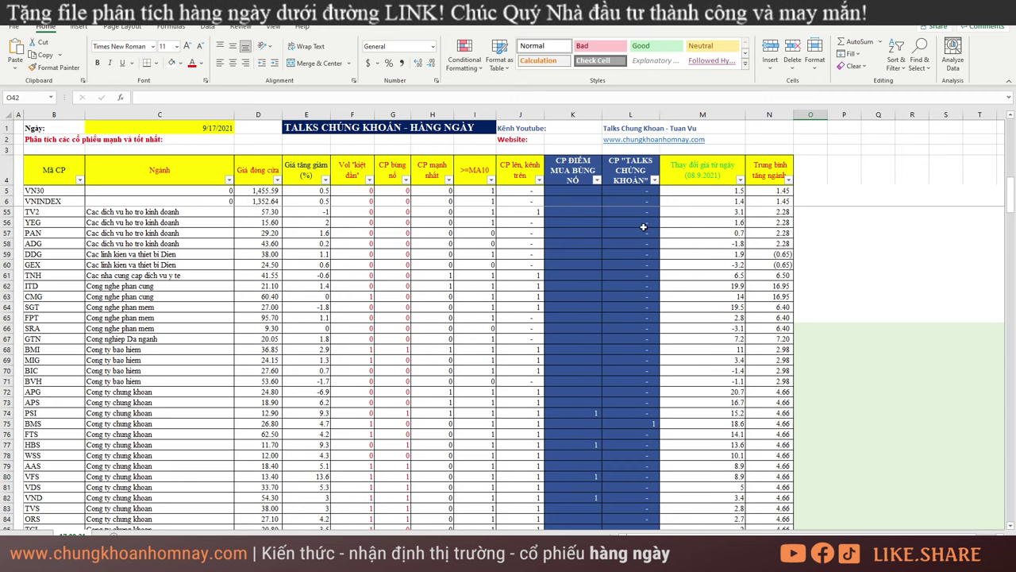
pyautogui.scroll(-7, 627, 381)
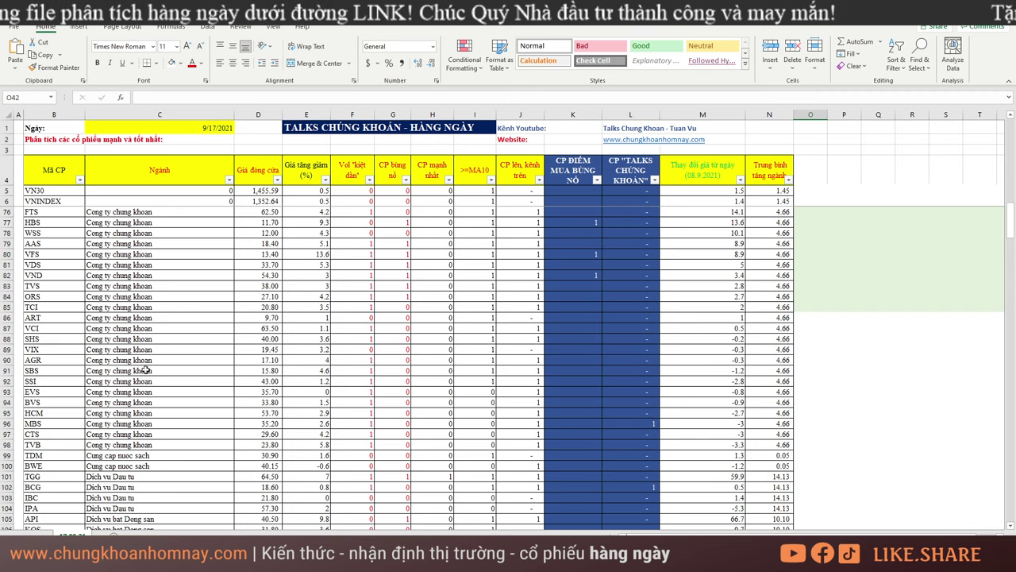
pyautogui.scroll(-10, 198, 334)
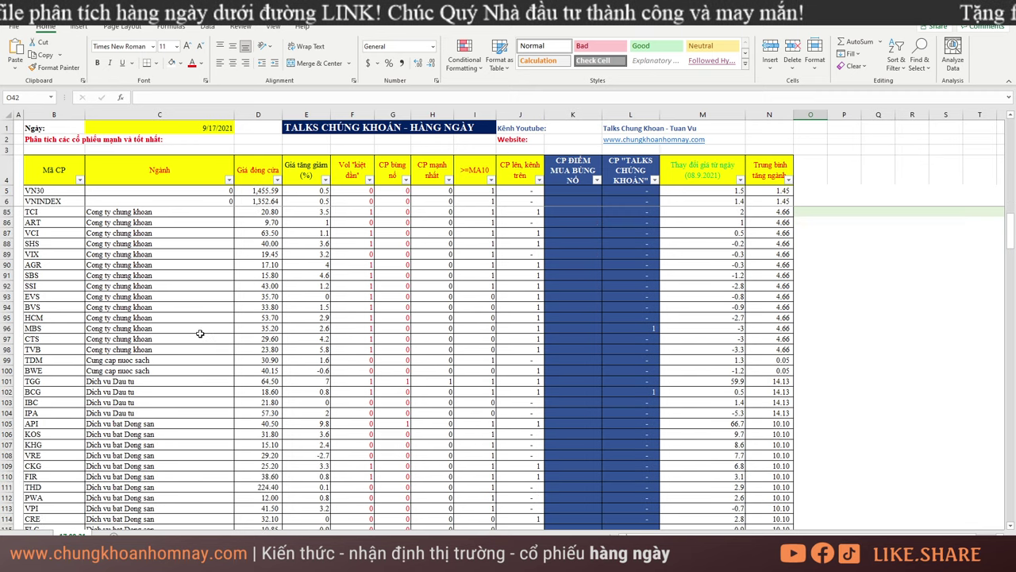
pyautogui.scroll(-4, 199, 340)
pyautogui.scroll(-17, 198, 340)
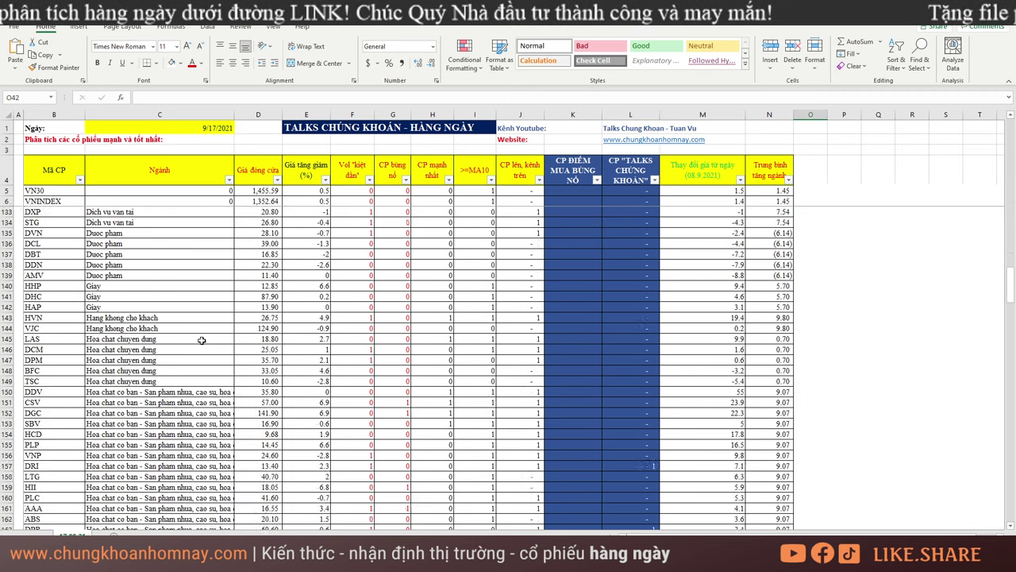
pyautogui.scroll(-20, 206, 340)
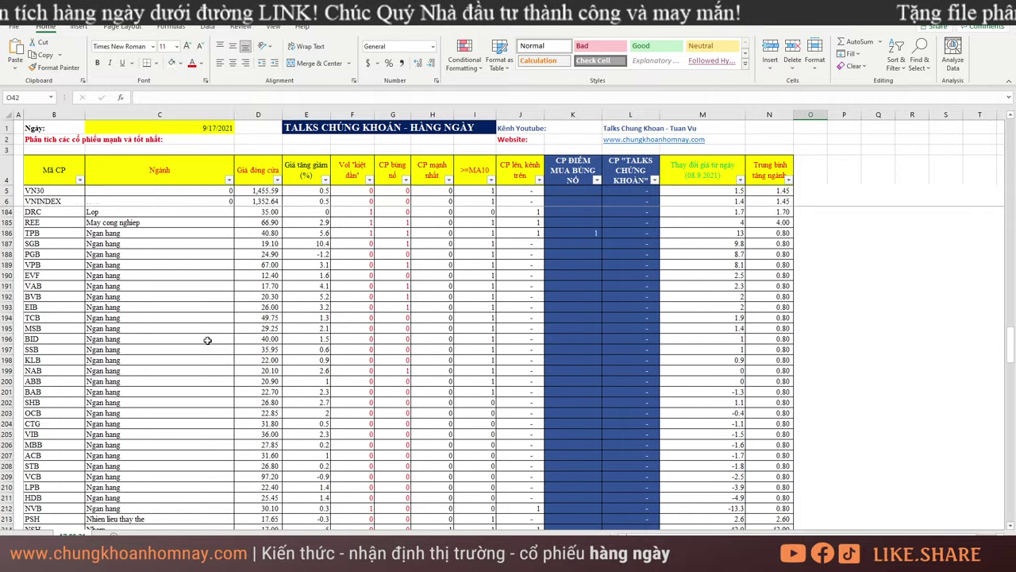
pyautogui.scroll(-20, 209, 342)
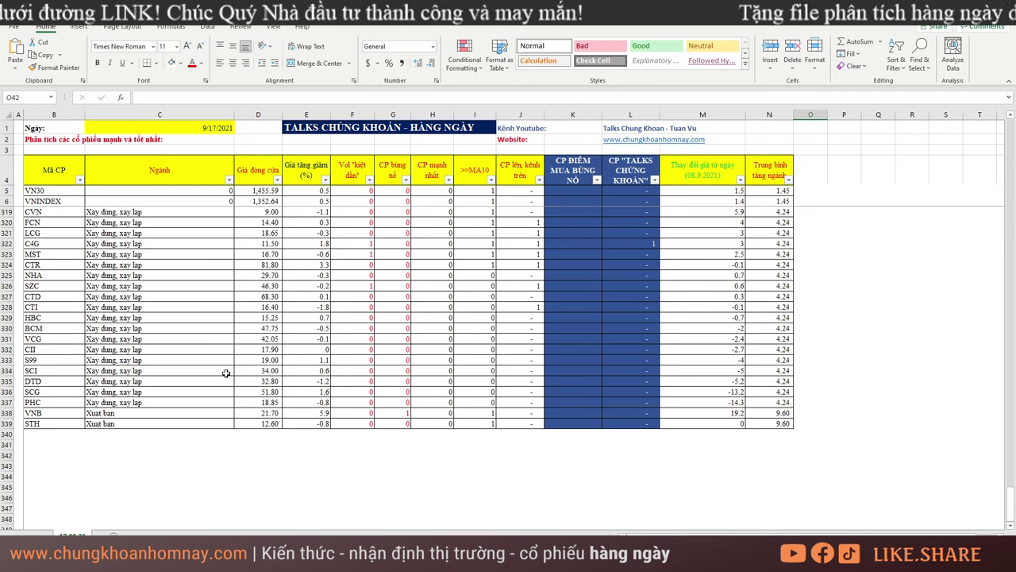
pyautogui.scroll(20, 346, 351)
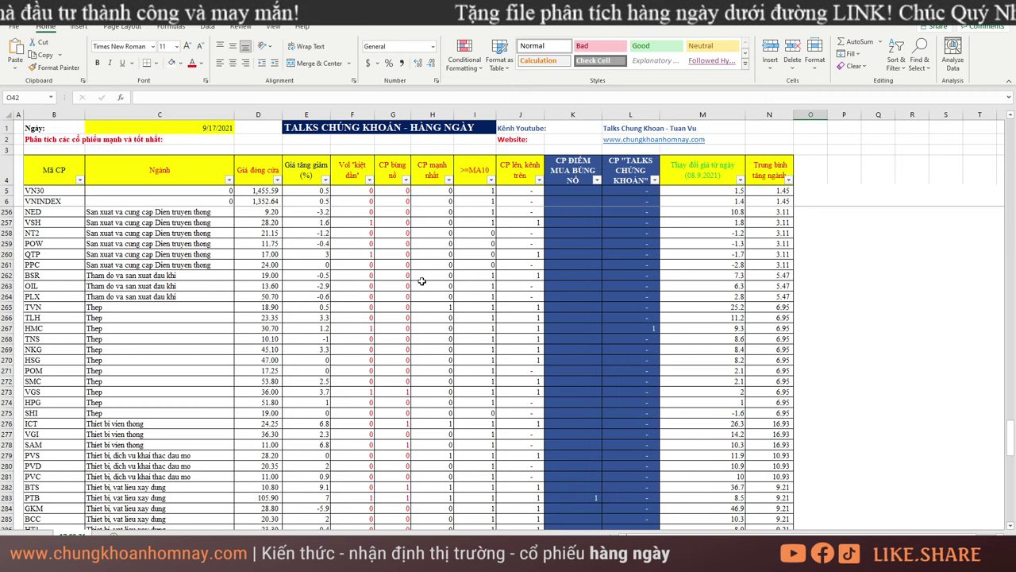
# Switch to the market report PDF and go back from the buy-point stock list on page 2 to the report's title.
pyautogui.scroll(20, 421, 281)
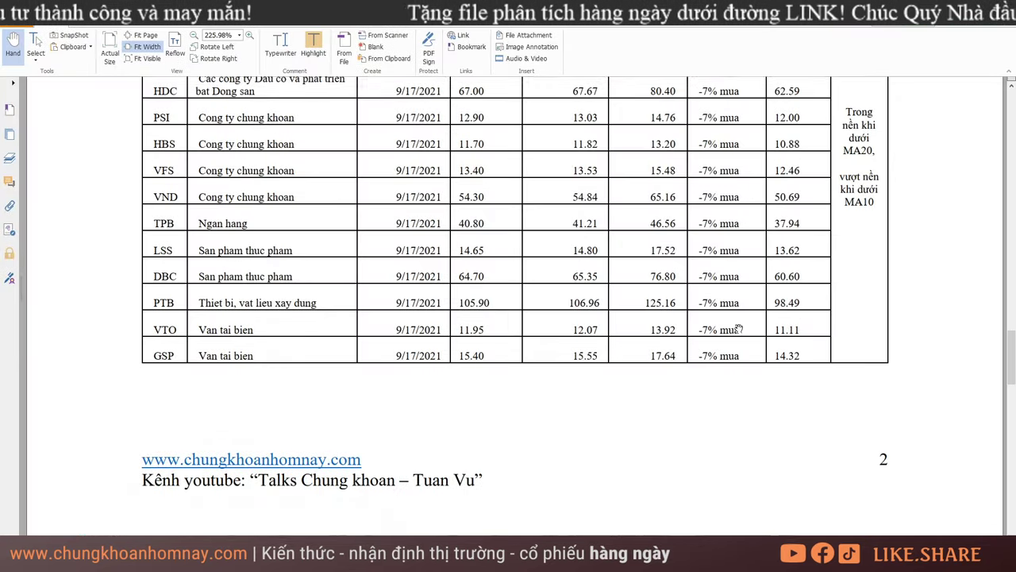
pyautogui.scroll(15, 758, 304)
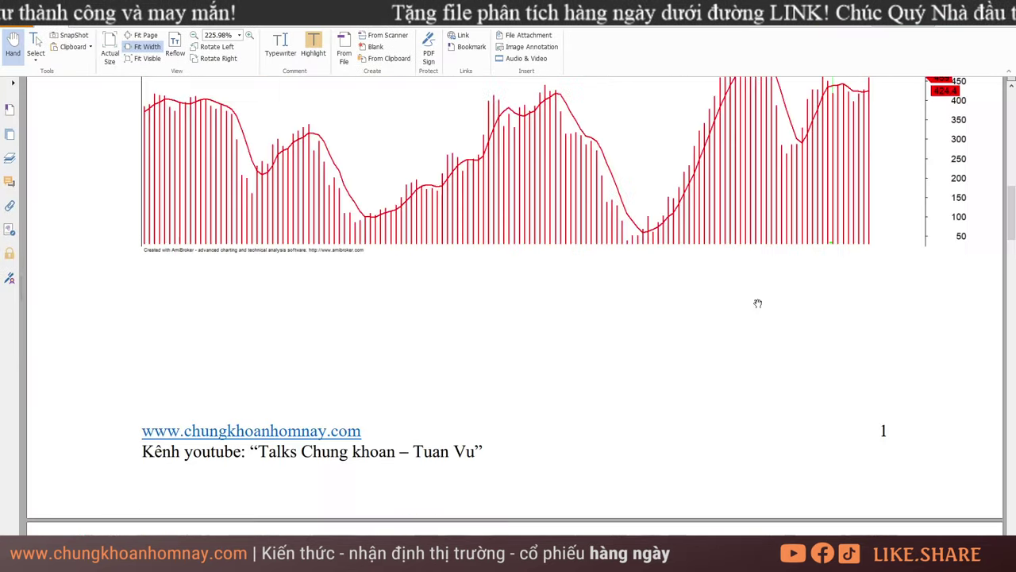
pyautogui.scroll(5, 758, 304)
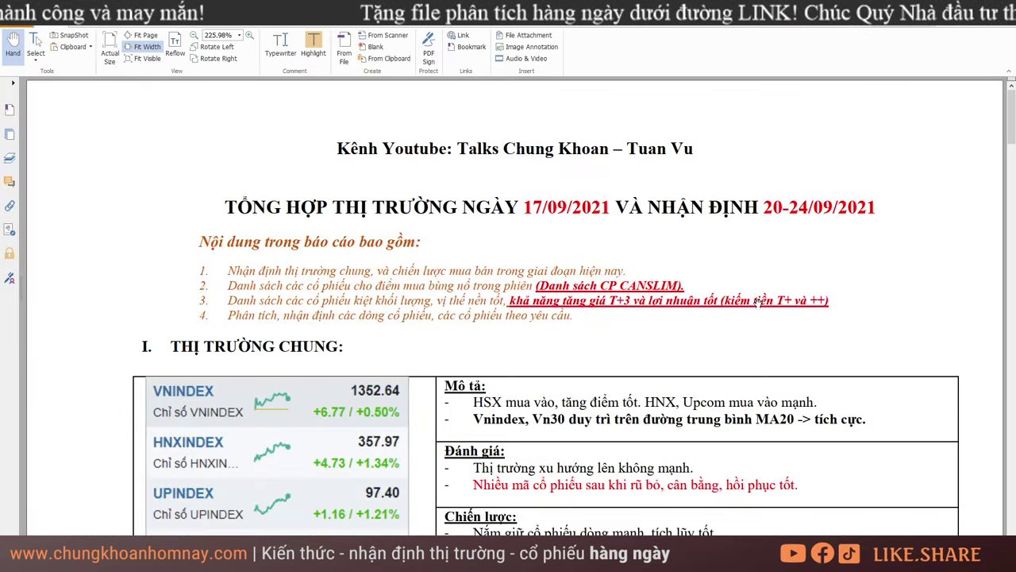